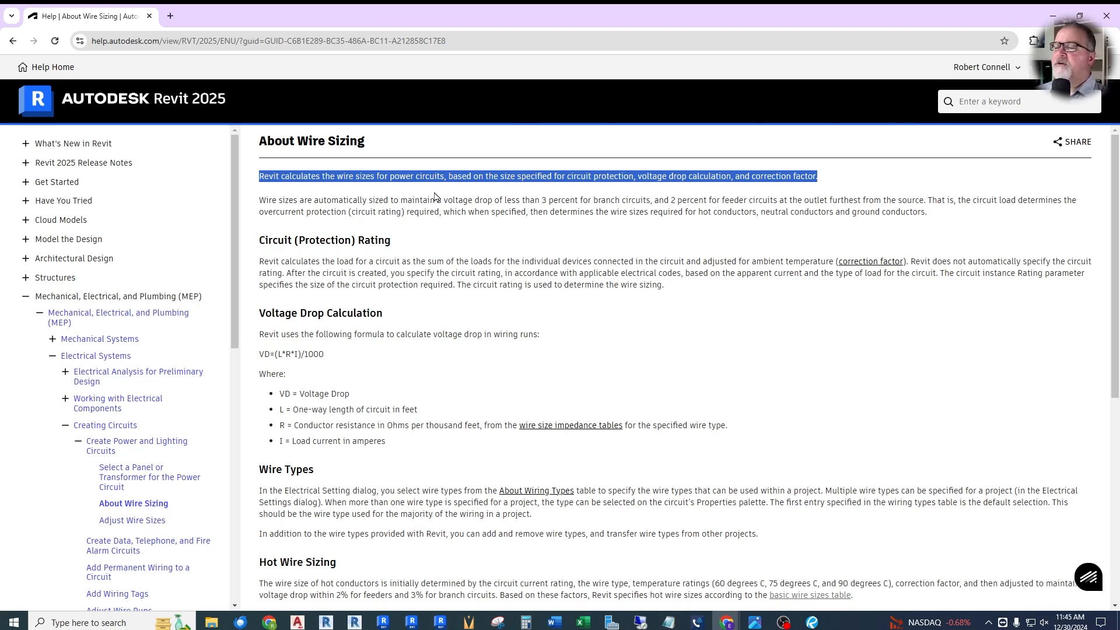
- Read the Circuit (Protection) Rating section of the About Wire Sizing page, highlighting the sentences on load calculation and circuit rating
{"action": "left_click_drag", "start_coordinate": [260, 261], "coordinate": [910, 262]}
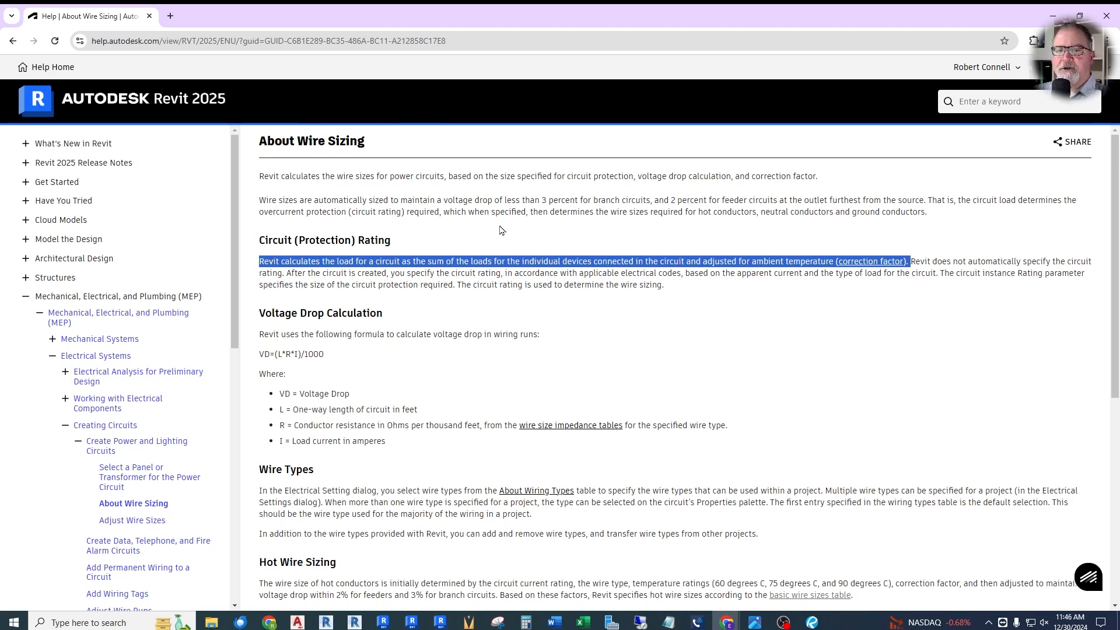
{"action": "left_click_drag", "start_coordinate": [911, 261], "coordinate": [940, 273]}
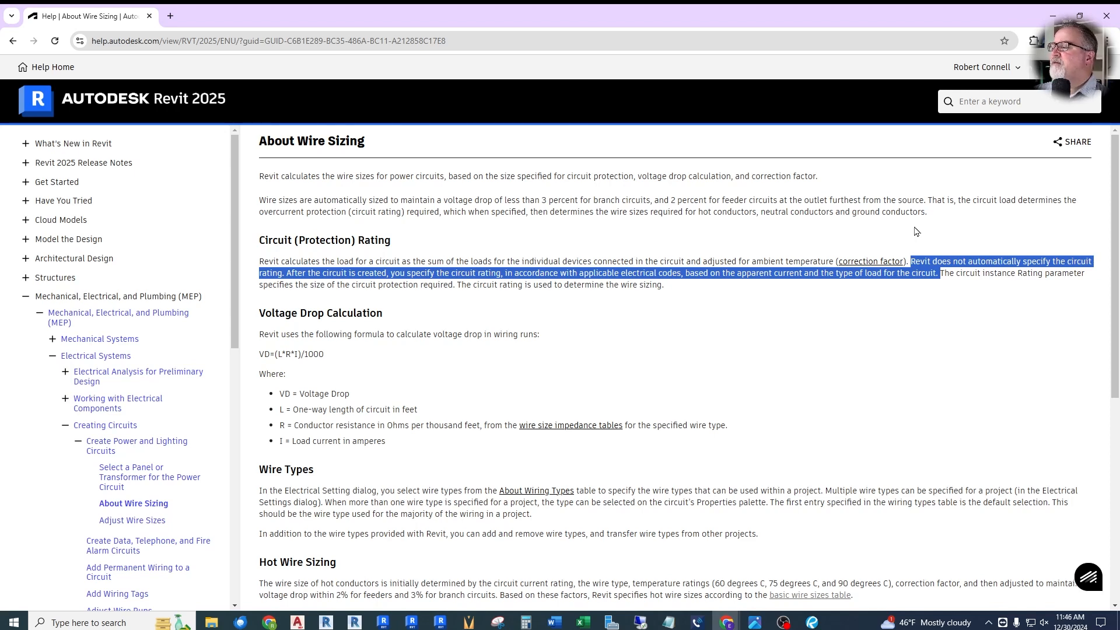
{"action": "left_click_drag", "start_coordinate": [458, 285], "coordinate": [528, 316]}
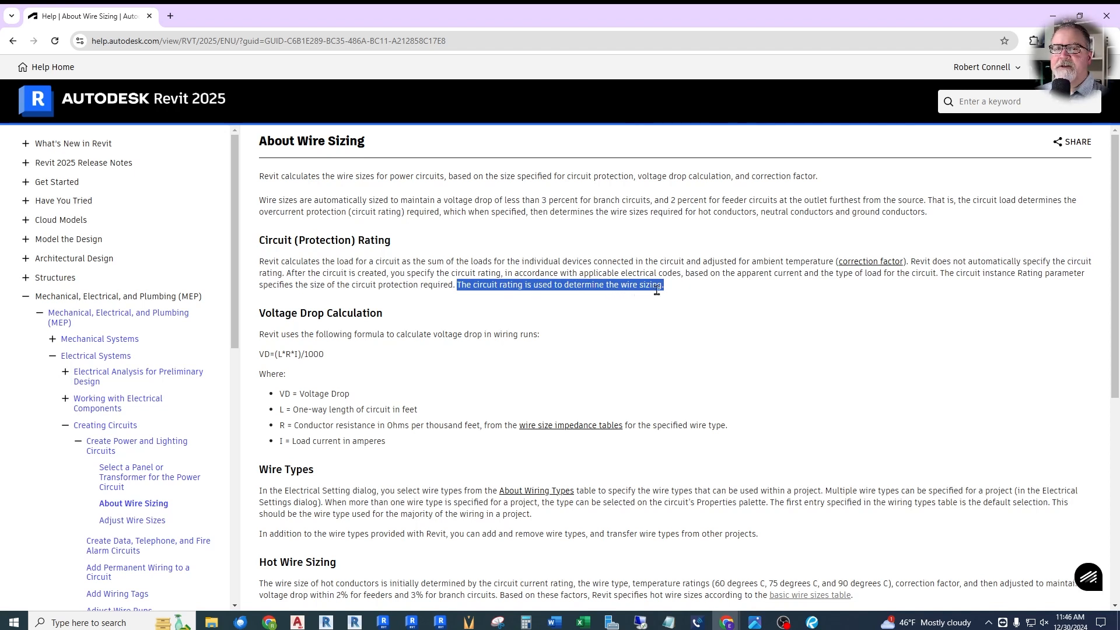
{"action": "left_click", "coordinate": [675, 289]}
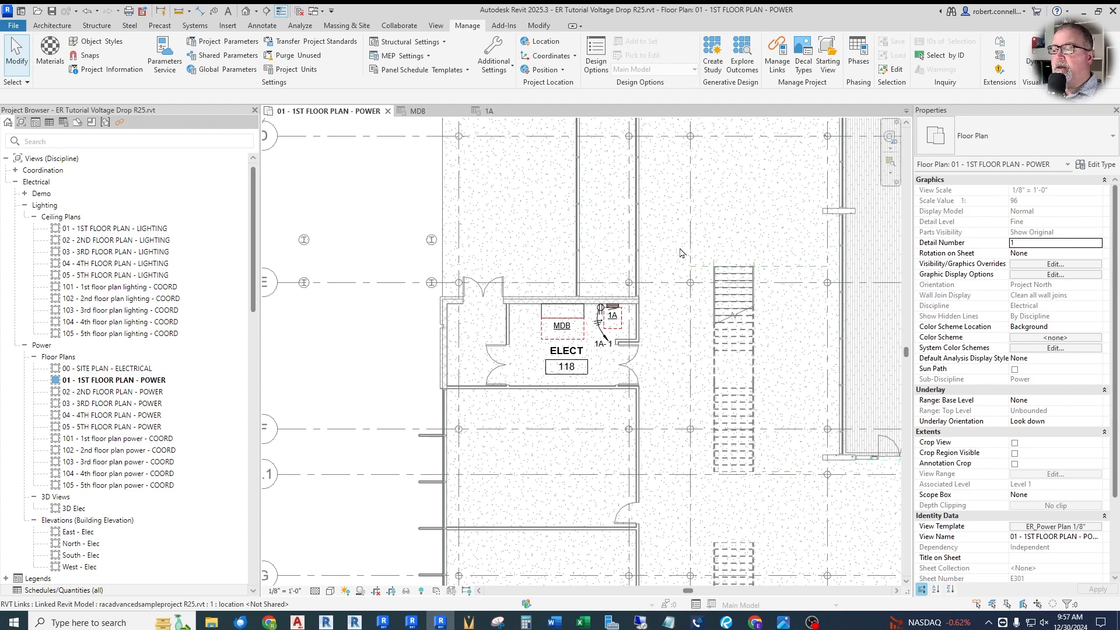
- Examine the MDB switchboard, panel 1A and the receptacle in electrical room 118, including panel 1A's schedule
{"action": "scroll", "coordinate": [443, 289], "scroll_direction": "down", "scroll_amount": 3}
{"action": "scroll", "coordinate": [463, 301], "scroll_direction": "down", "scroll_amount": 3}
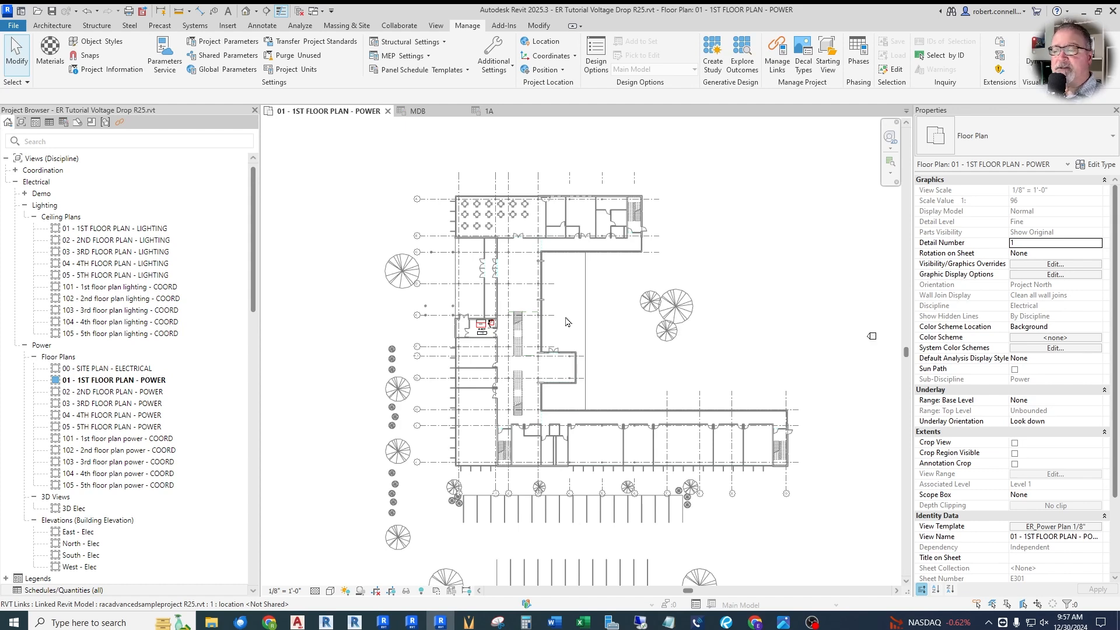
{"action": "scroll", "coordinate": [481, 334], "scroll_direction": "up", "scroll_amount": 8}
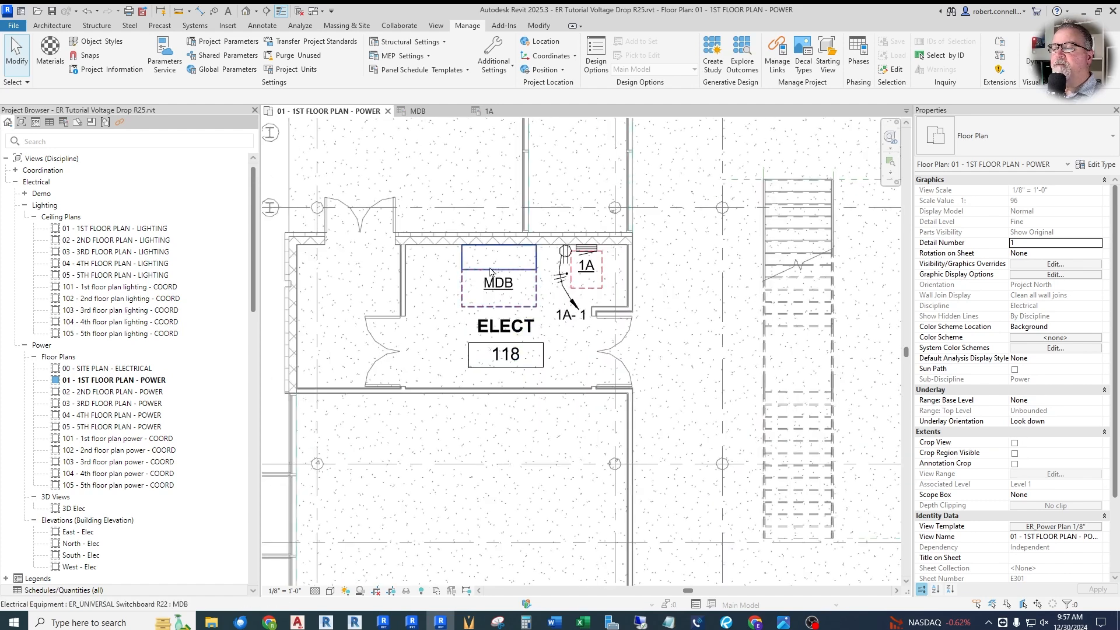
{"action": "scroll", "coordinate": [608, 235], "scroll_direction": "up", "scroll_amount": 3}
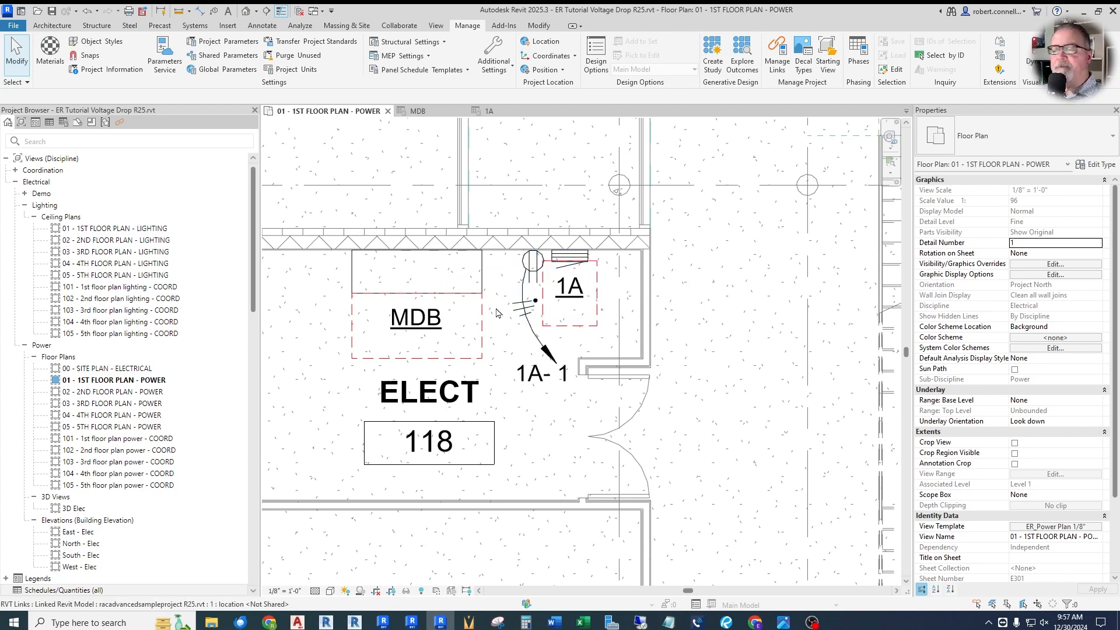
{"action": "scroll", "coordinate": [508, 327], "scroll_direction": "down", "scroll_amount": 4}
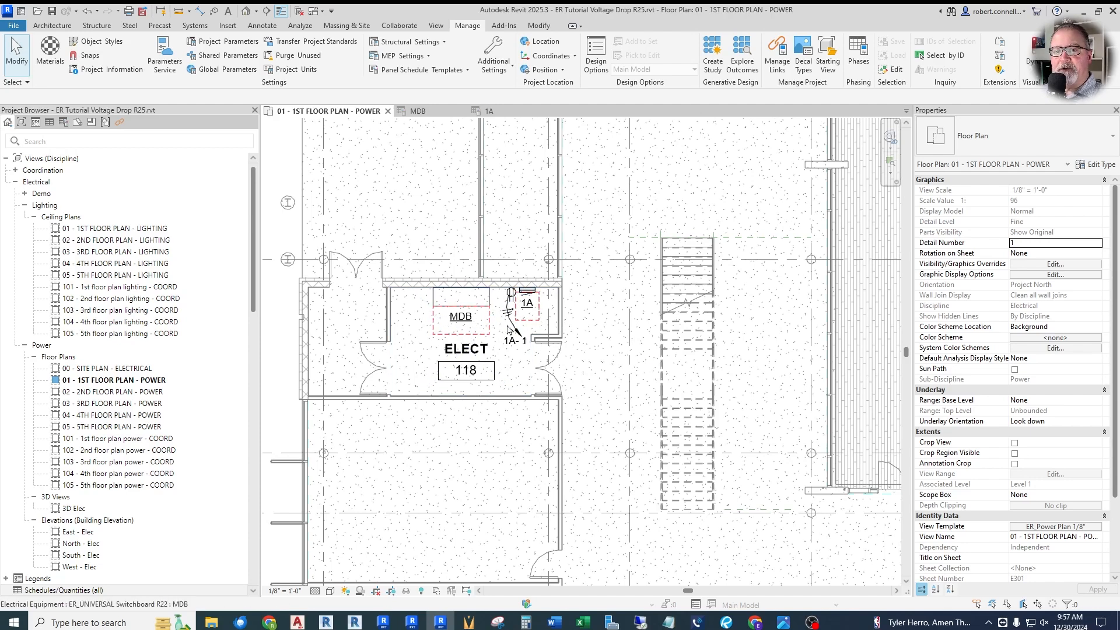
{"action": "scroll", "coordinate": [489, 354], "scroll_direction": "up", "scroll_amount": 2}
{"action": "scroll", "coordinate": [491, 354], "scroll_direction": "up", "scroll_amount": 2}
{"action": "scroll", "coordinate": [665, 420], "scroll_direction": "down", "scroll_amount": 3}
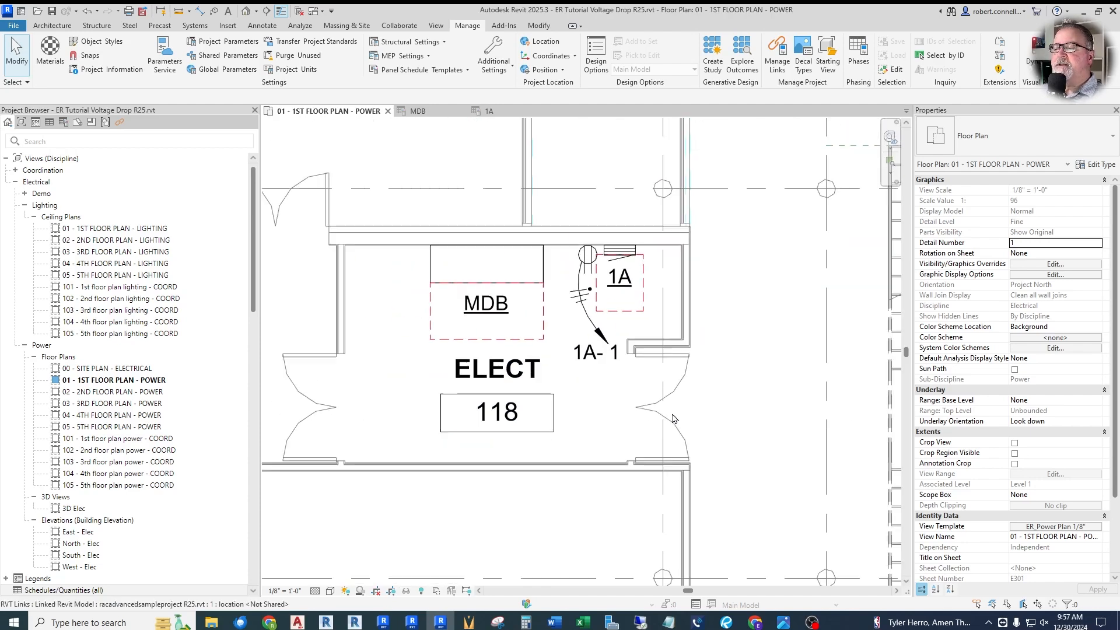
{"action": "scroll", "coordinate": [623, 372], "scroll_direction": "up", "scroll_amount": 2}
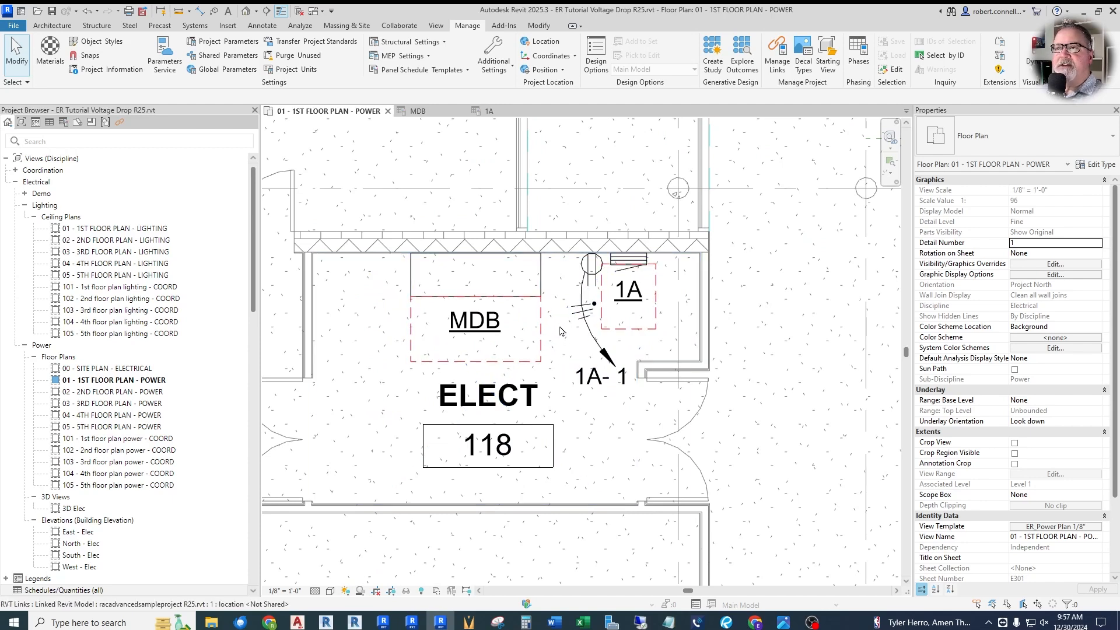
{"action": "scroll", "coordinate": [543, 338], "scroll_direction": "down", "scroll_amount": 2}
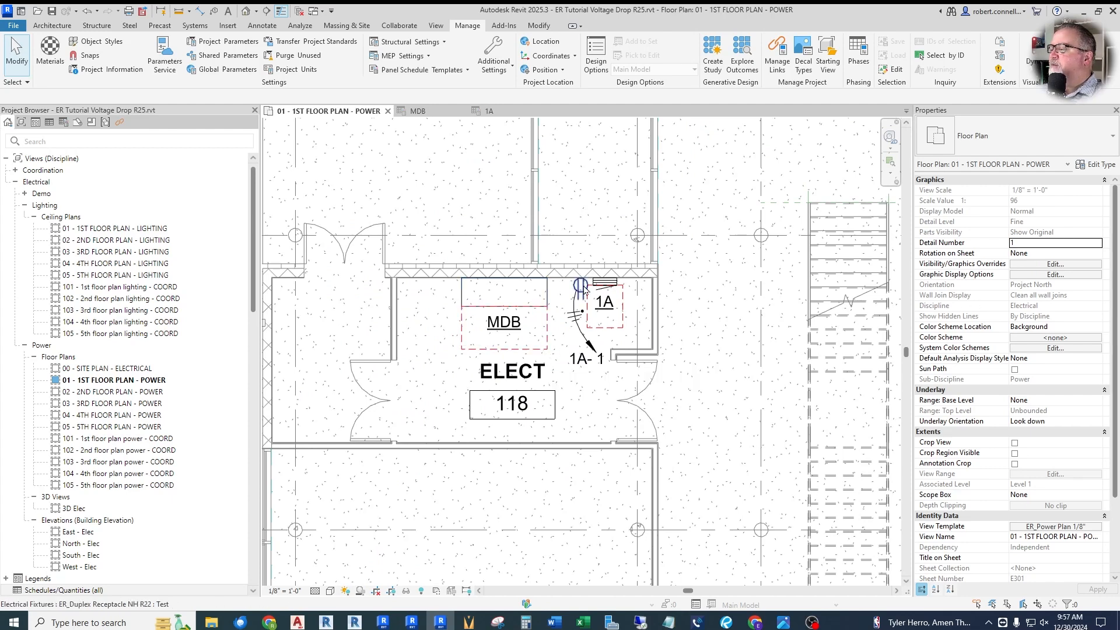
{"action": "left_click", "coordinate": [488, 111]}
{"action": "left_click", "coordinate": [327, 111]}
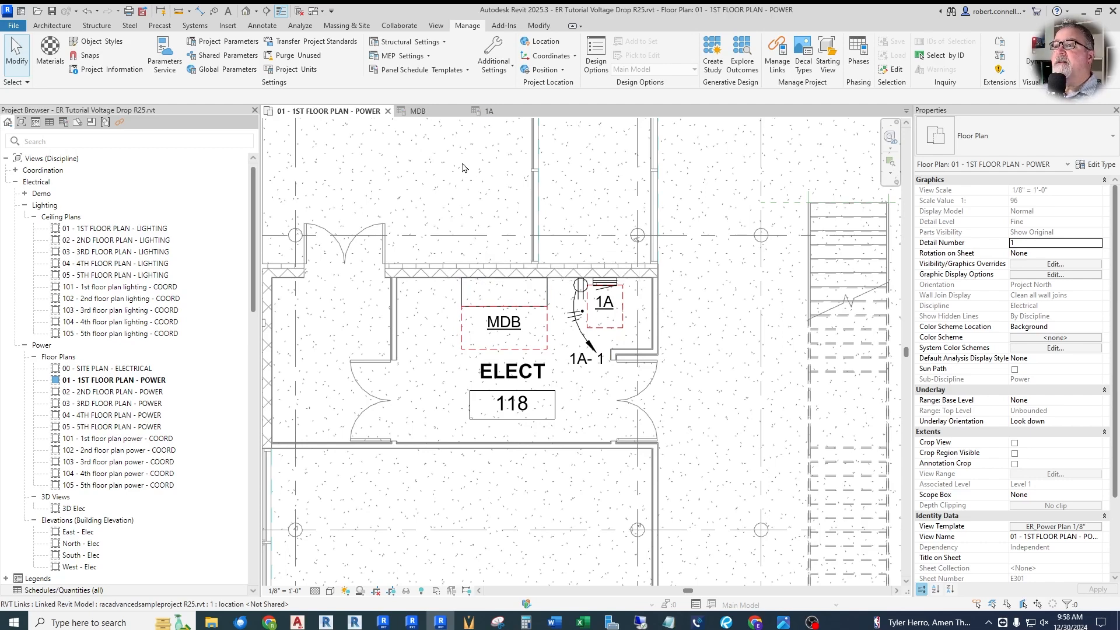
- Create a new building component schedule for the Electrical Circuits category, named Electrical Circuit Schedule
{"action": "left_click", "coordinate": [436, 26]}
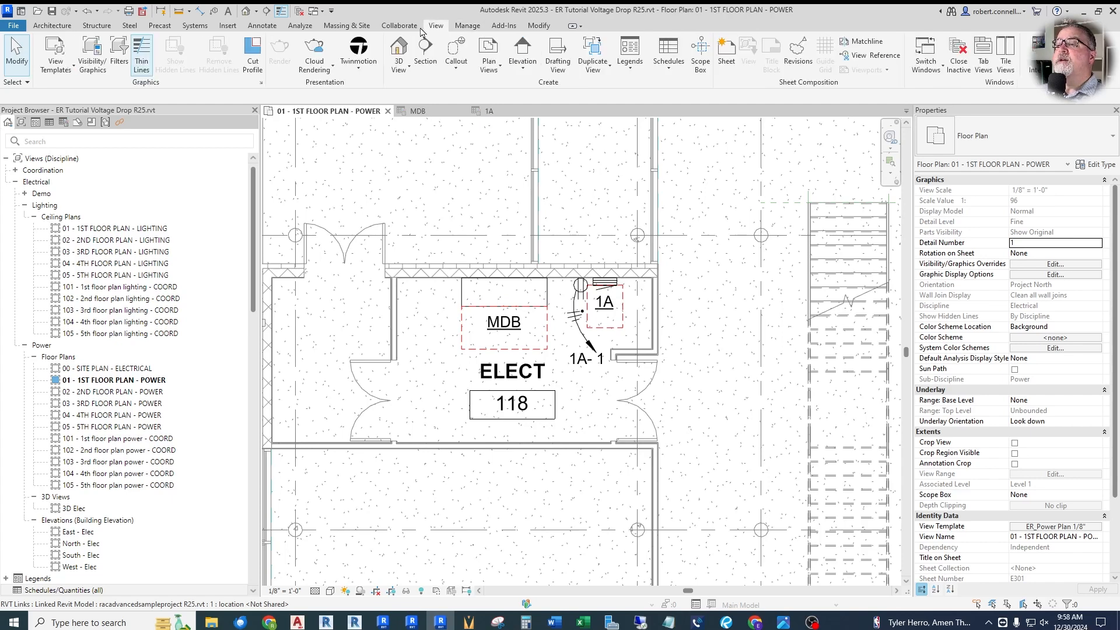
{"action": "left_click", "coordinate": [670, 67]}
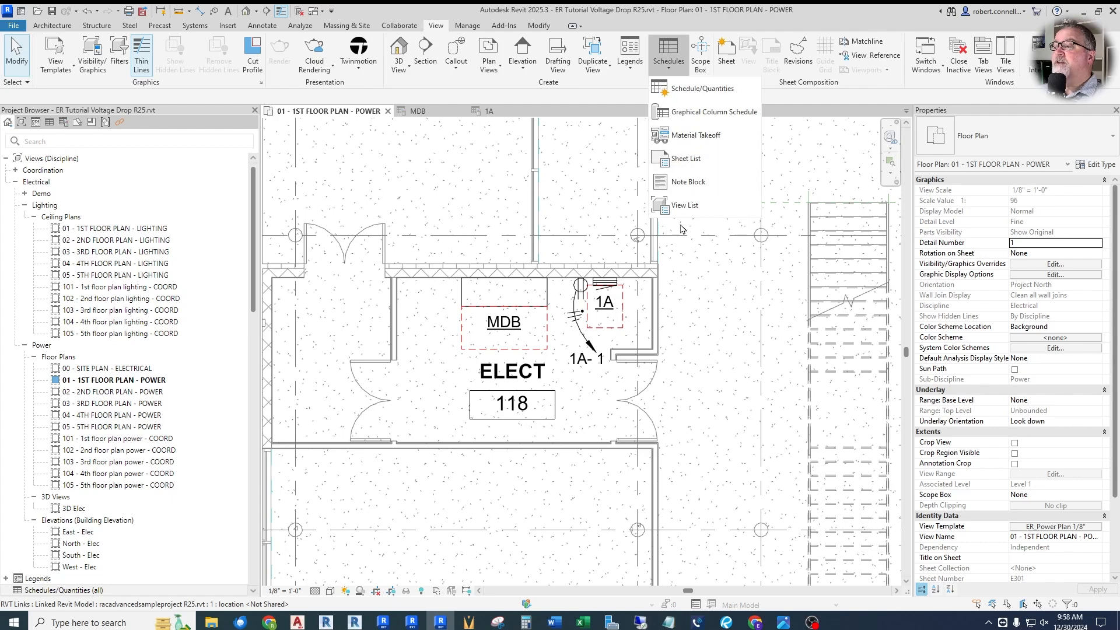
{"action": "left_click", "coordinate": [693, 92]}
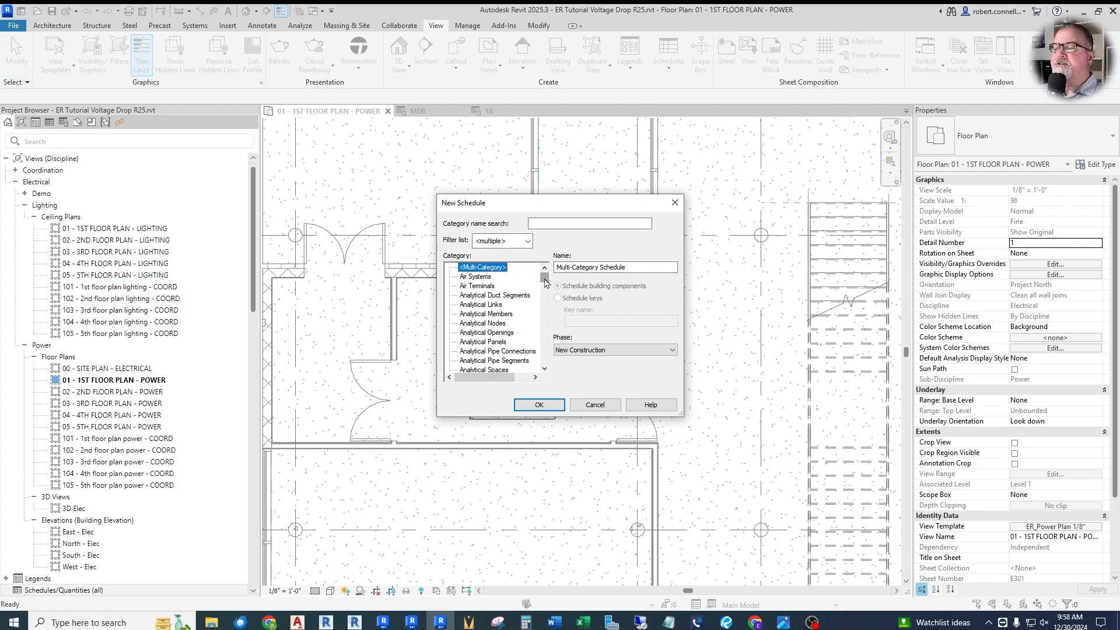
{"action": "left_click_drag", "start_coordinate": [546, 283], "coordinate": [546, 308]}
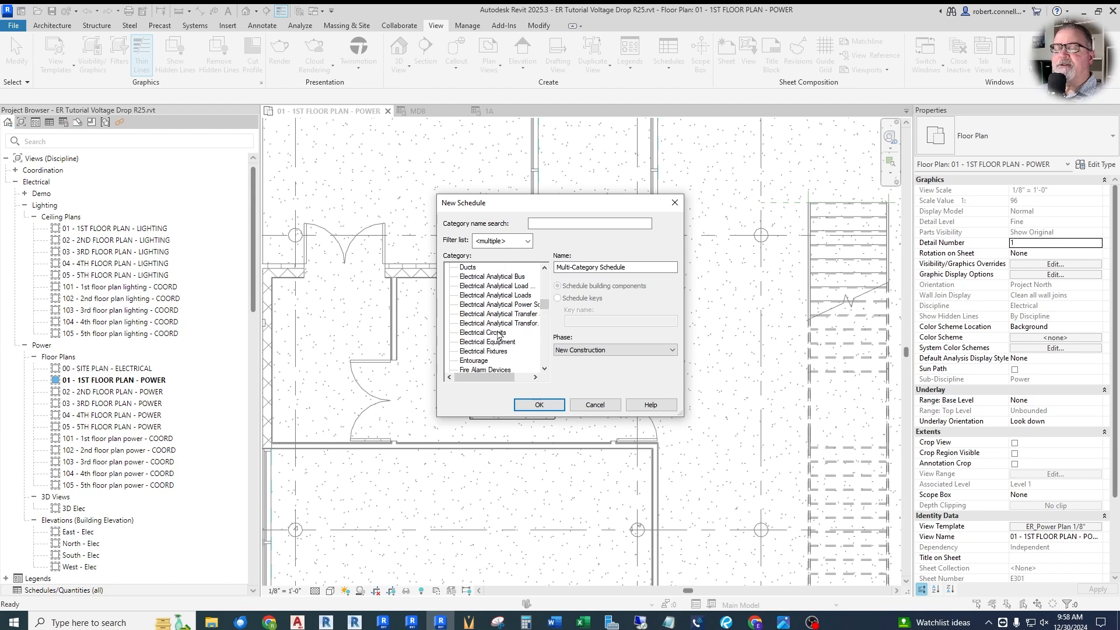
{"action": "left_click", "coordinate": [493, 333]}
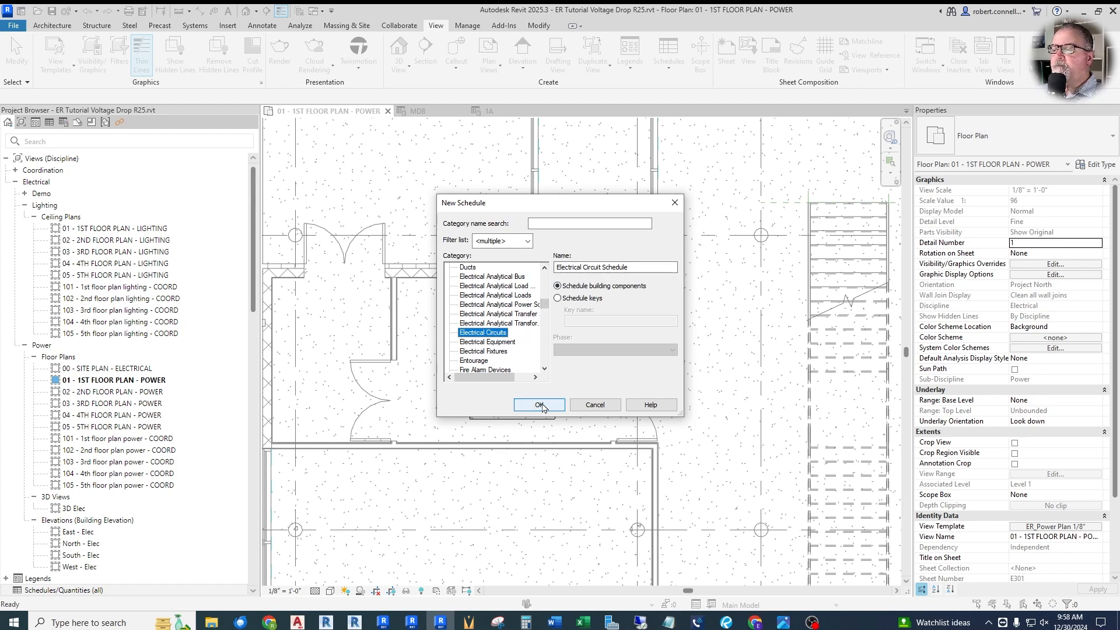
{"action": "left_click", "coordinate": [541, 408]}
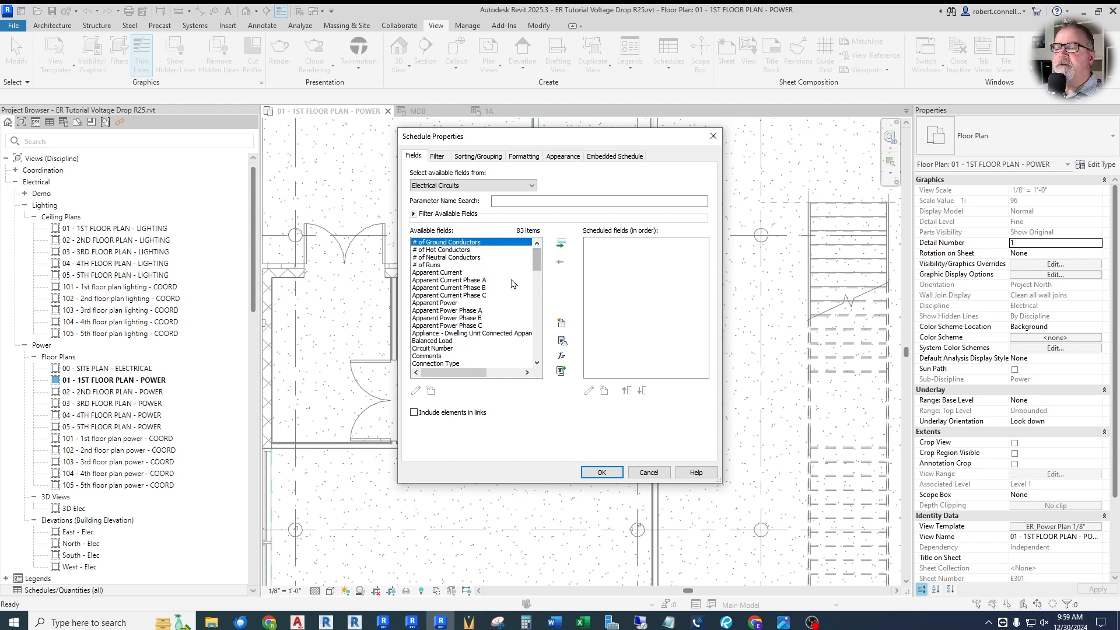
- Add the Panel and Circuit Number fields, in that order, to the electrical circuit schedule
{"action": "scroll", "coordinate": [536, 273], "scroll_direction": "down", "scroll_amount": 2}
{"action": "left_click_drag", "start_coordinate": [536, 273], "coordinate": [536, 300]}
{"action": "scroll", "coordinate": [461, 327], "scroll_direction": "down", "scroll_amount": 6}
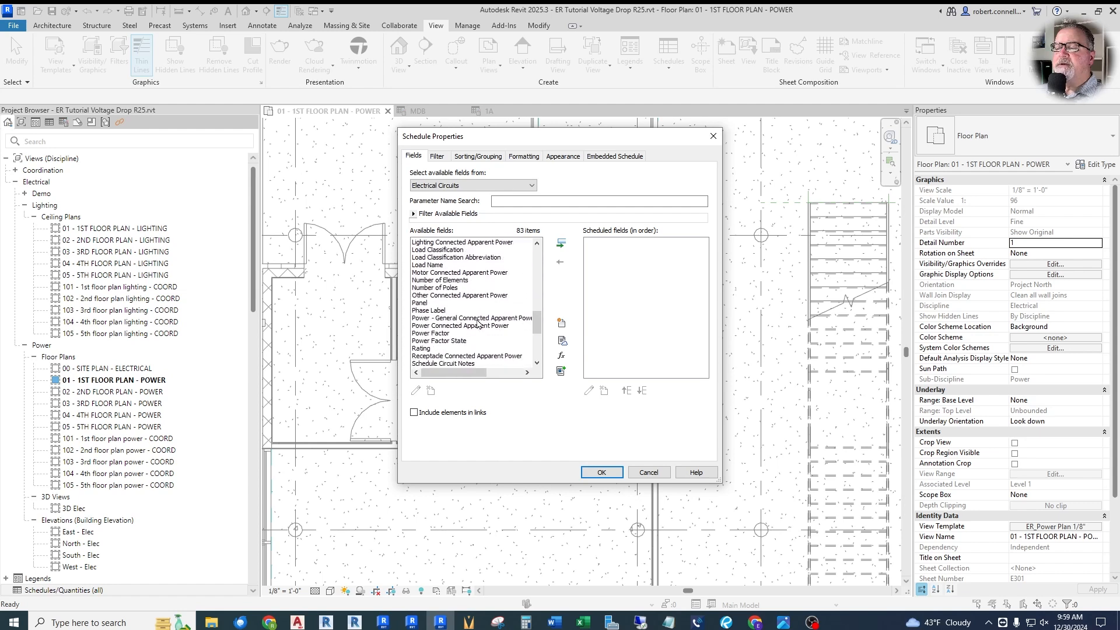
{"action": "left_click", "coordinate": [432, 303]}
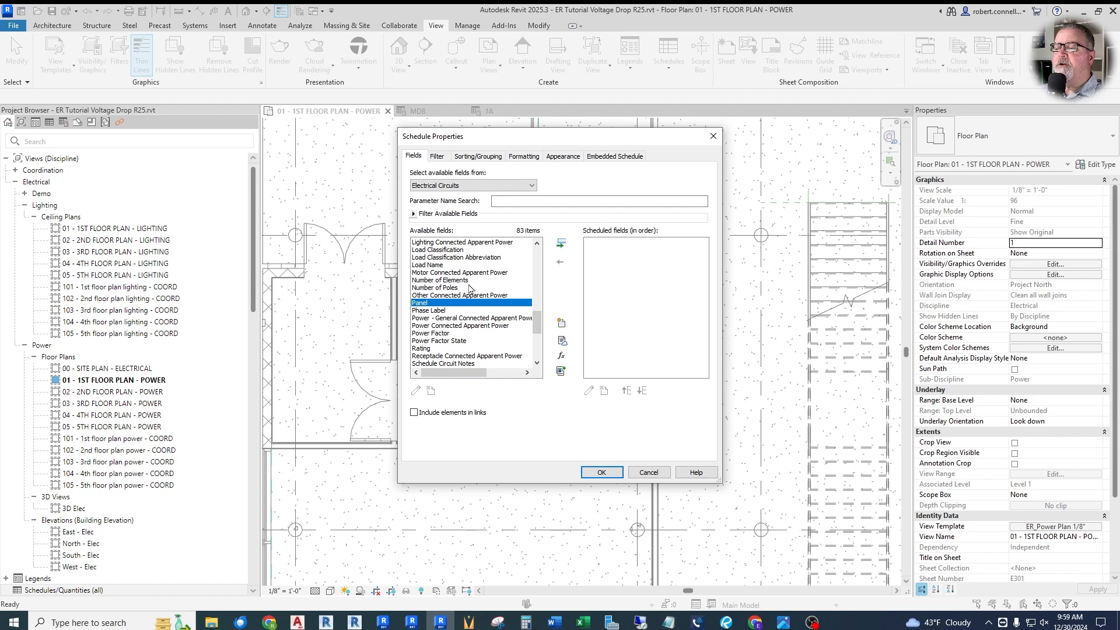
{"action": "left_click", "coordinate": [560, 243]}
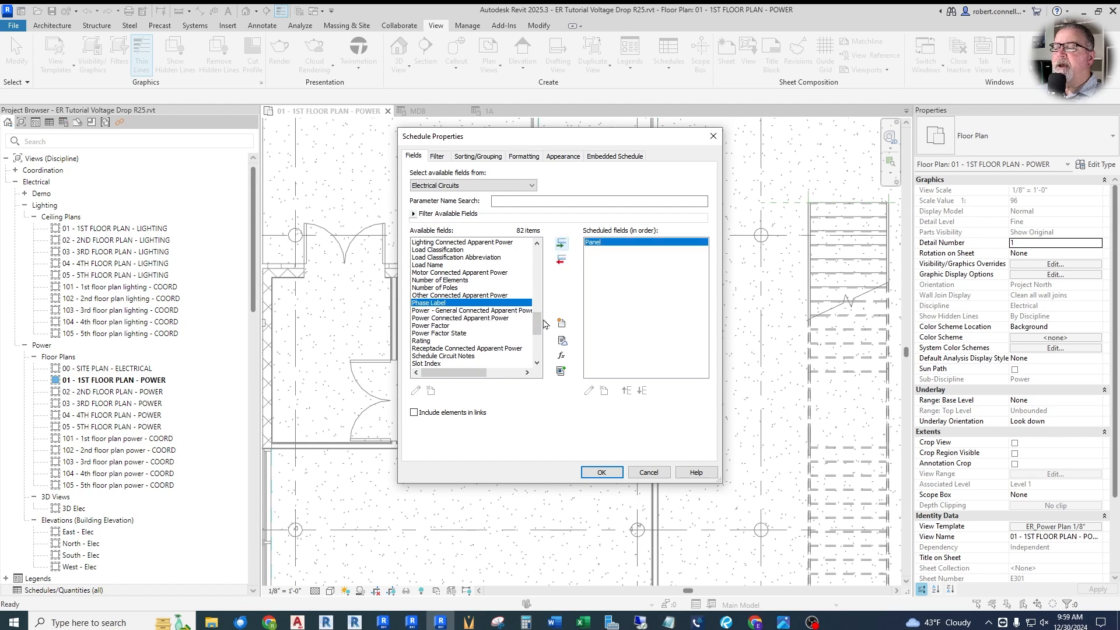
{"action": "left_click_drag", "start_coordinate": [538, 328], "coordinate": [548, 274]}
{"action": "left_click", "coordinate": [440, 288]}
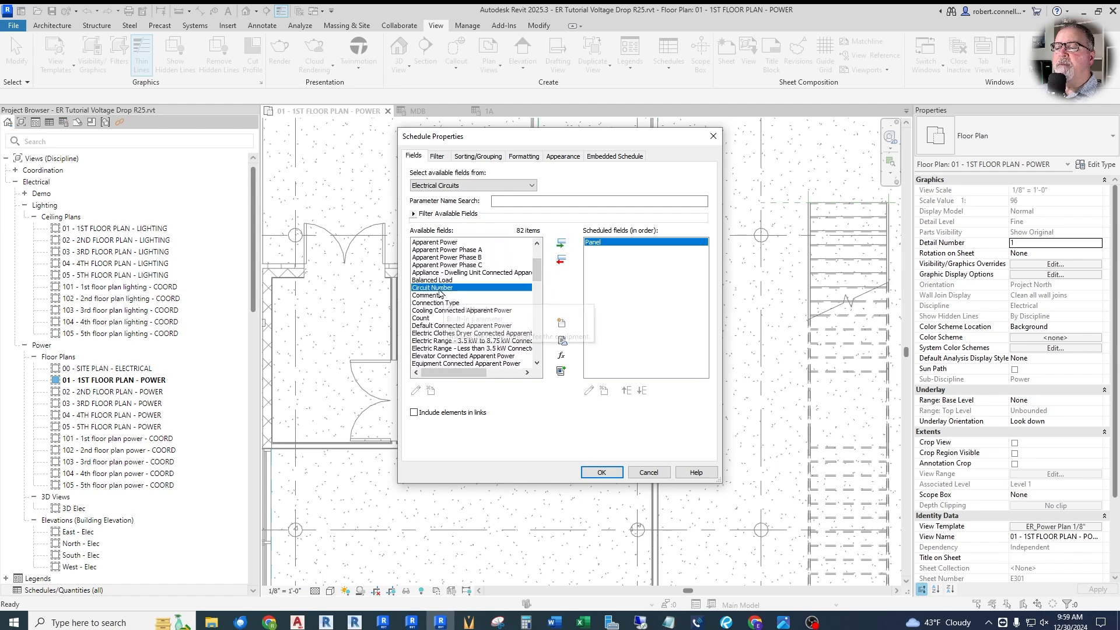
{"action": "left_click", "coordinate": [560, 243]}
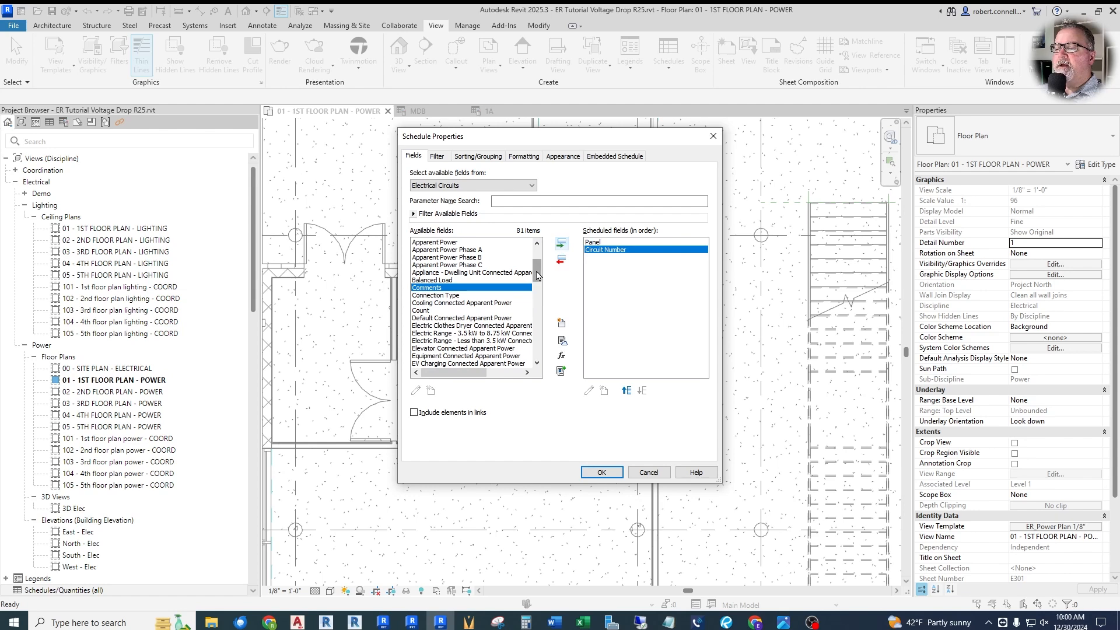
- Add the Load Name and Apparent Power fields to the schedule after Circuit Number
{"action": "left_click_drag", "start_coordinate": [538, 276], "coordinate": [539, 314]}
{"action": "left_click", "coordinate": [438, 342]}
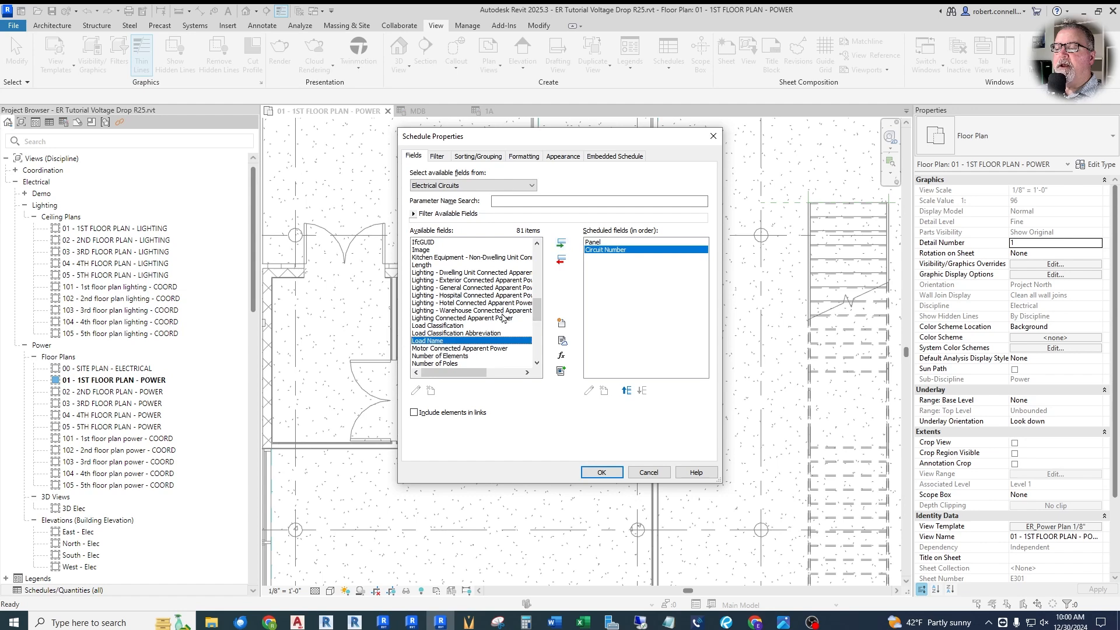
{"action": "left_click", "coordinate": [561, 243]}
{"action": "left_click_drag", "start_coordinate": [537, 315], "coordinate": [548, 261]}
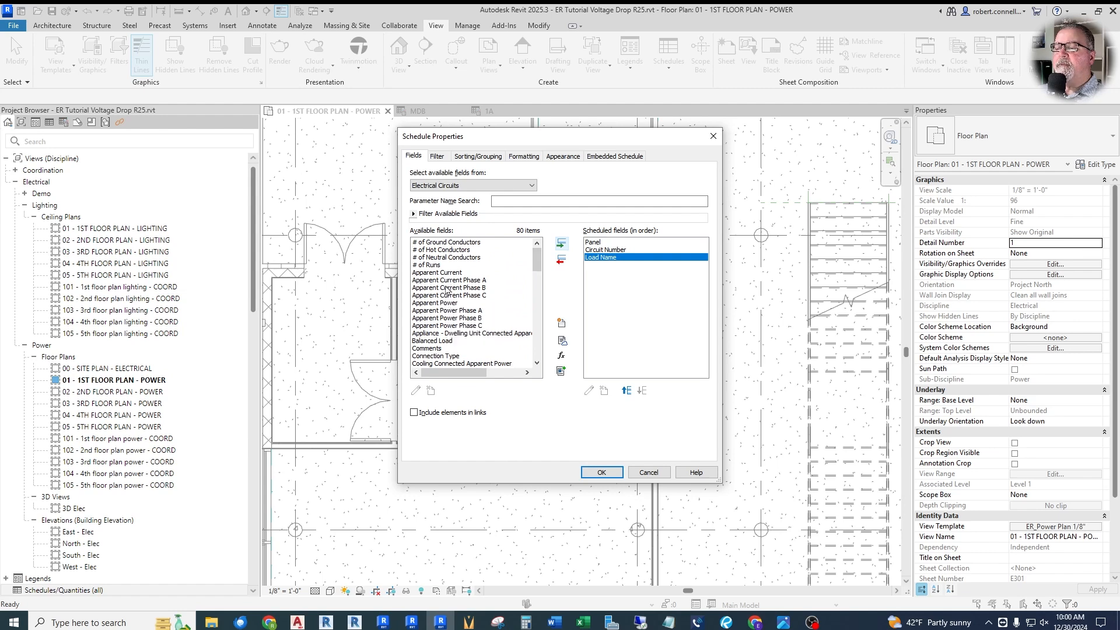
{"action": "left_click", "coordinate": [448, 304]}
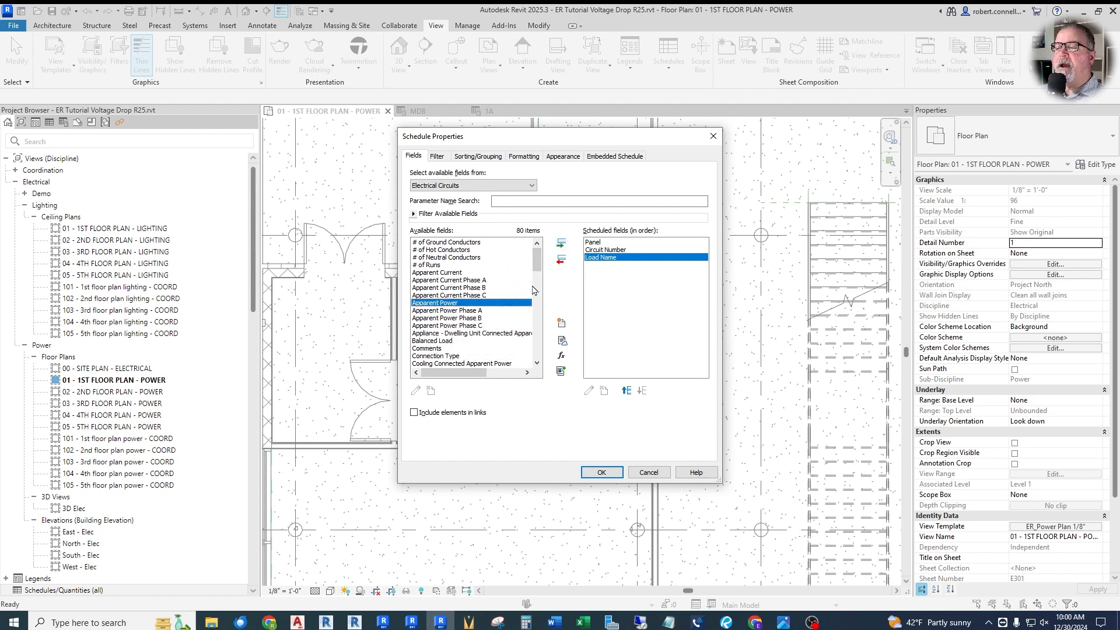
{"action": "left_click", "coordinate": [562, 243]}
- Add the Rating, Wire Size, Wire Type and Voltage fields to the end of the scheduled fields
{"action": "left_click_drag", "start_coordinate": [538, 264], "coordinate": [539, 341]}
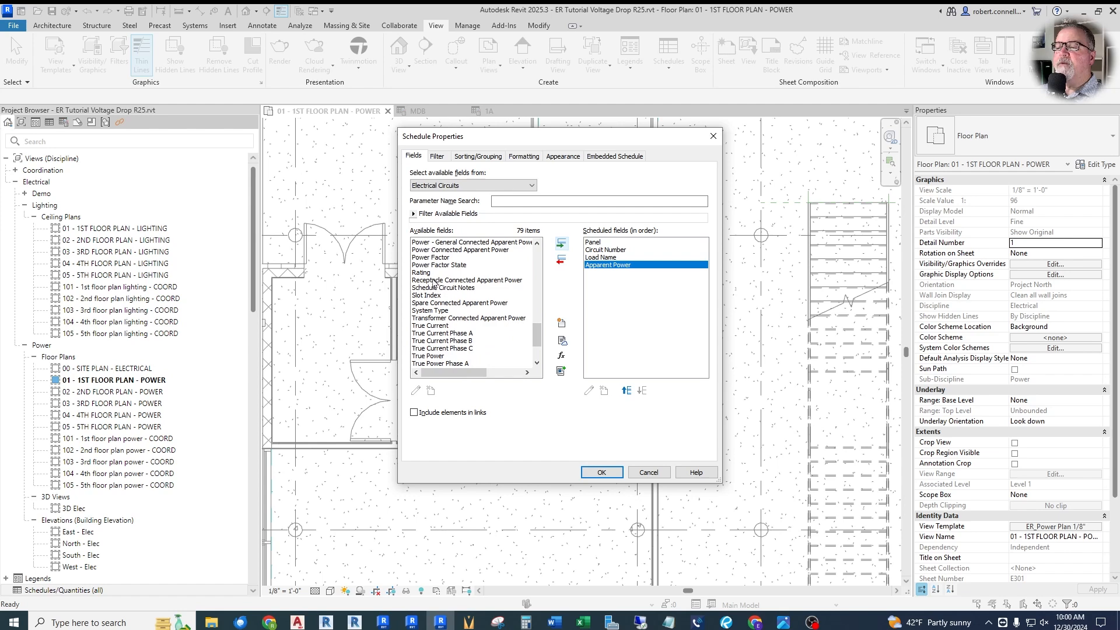
{"action": "left_click", "coordinate": [431, 273]}
{"action": "left_click", "coordinate": [561, 243]}
{"action": "left_click_drag", "start_coordinate": [537, 334], "coordinate": [538, 343]}
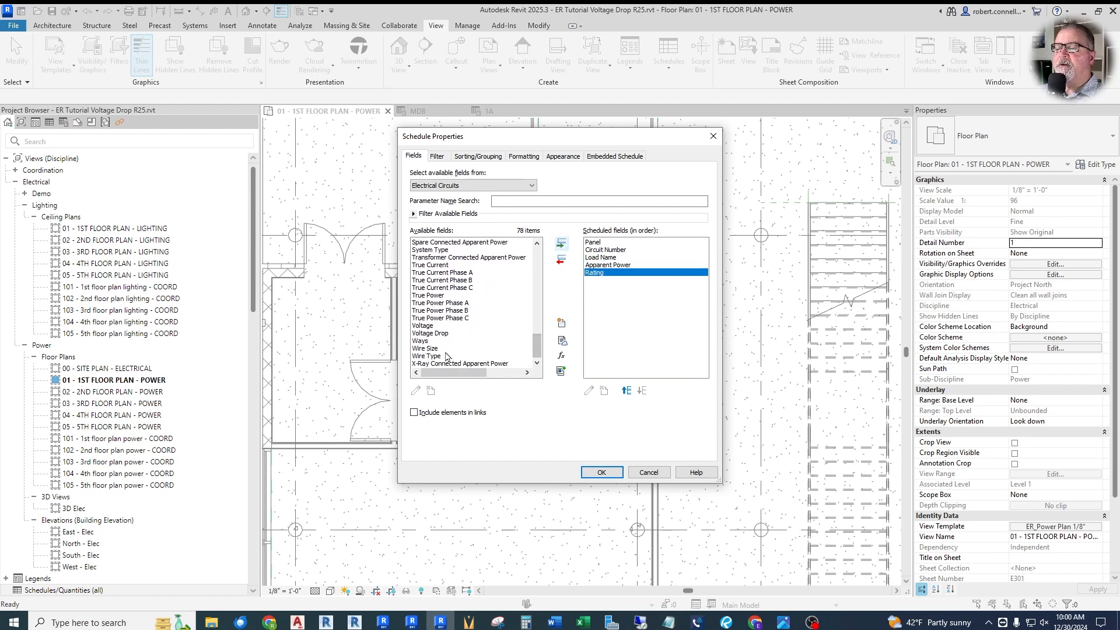
{"action": "left_click", "coordinate": [429, 349]}
{"action": "left_click", "coordinate": [561, 243]}
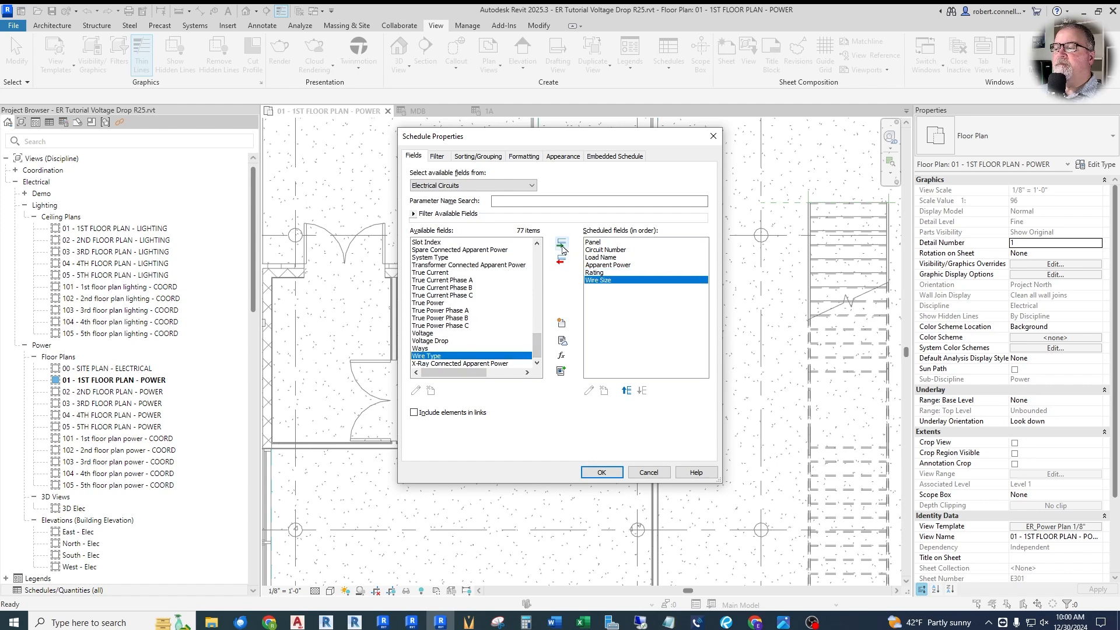
{"action": "left_click", "coordinate": [560, 248]}
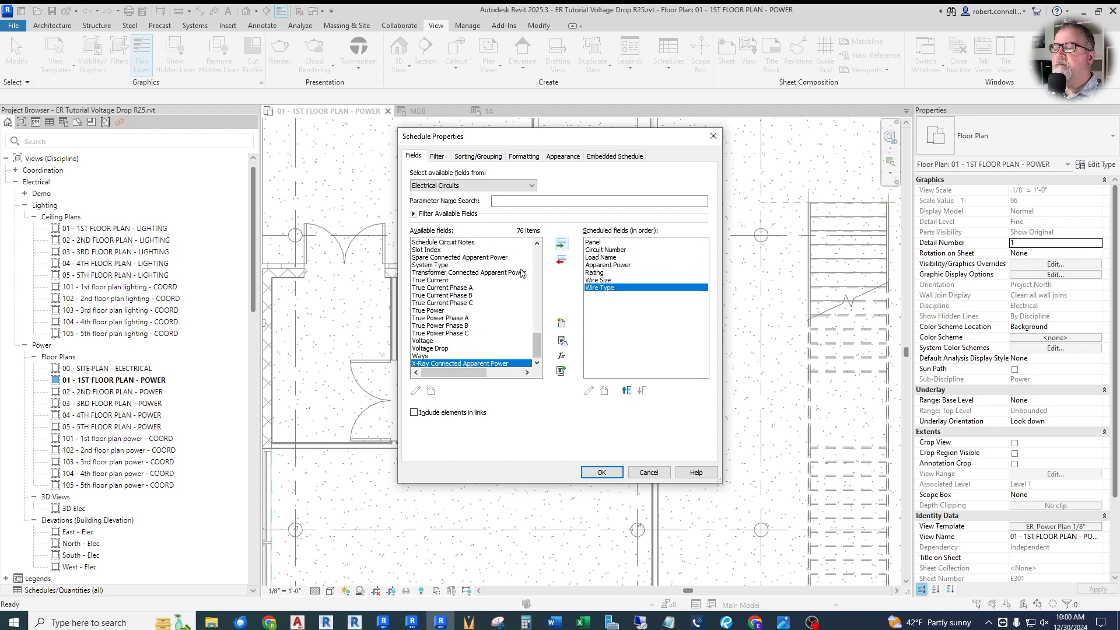
{"action": "left_click", "coordinate": [458, 340]}
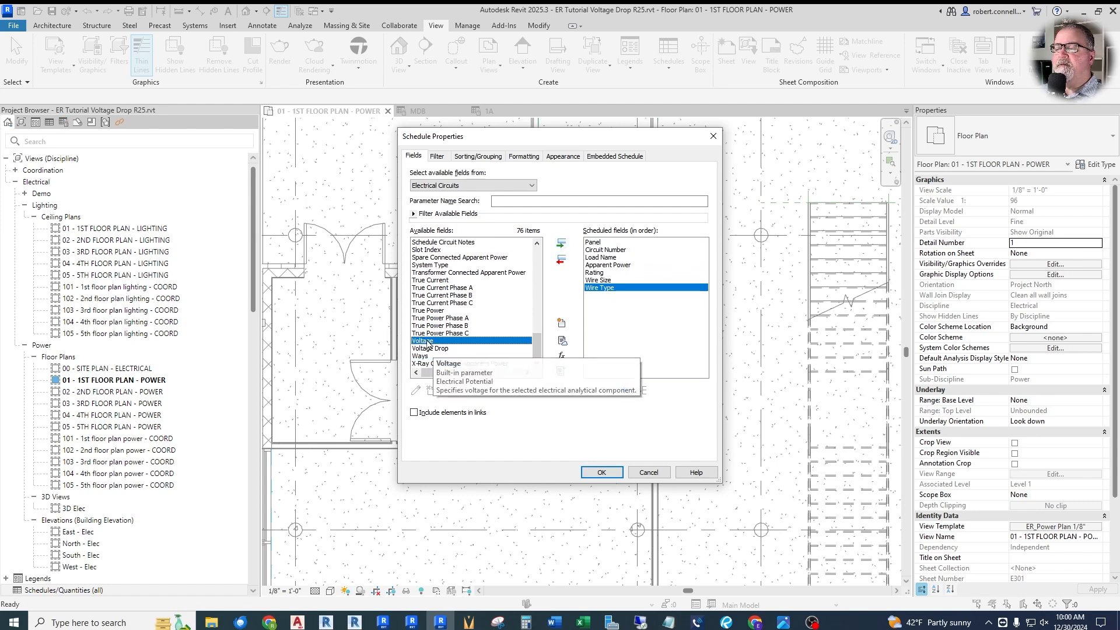
{"action": "left_click", "coordinate": [562, 248]}
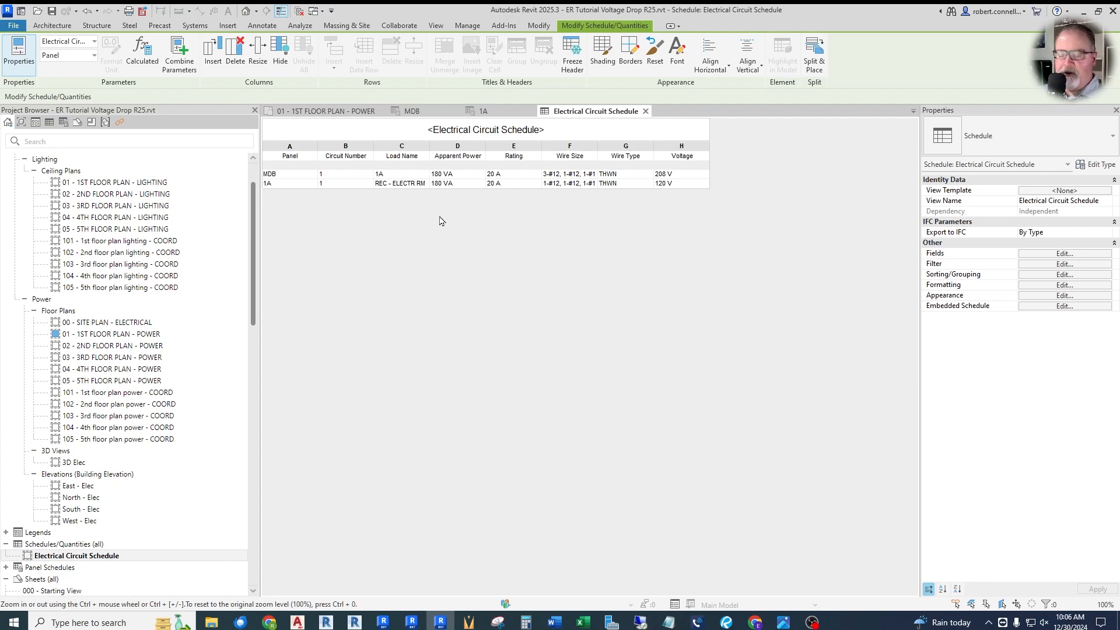
- Review the electrical circuit schedule and the panel 1A schedule, and return to the first floor power plan
{"action": "scroll", "coordinate": [467, 167], "scroll_direction": "up", "scroll_amount": 4, "text": "ctrl"}
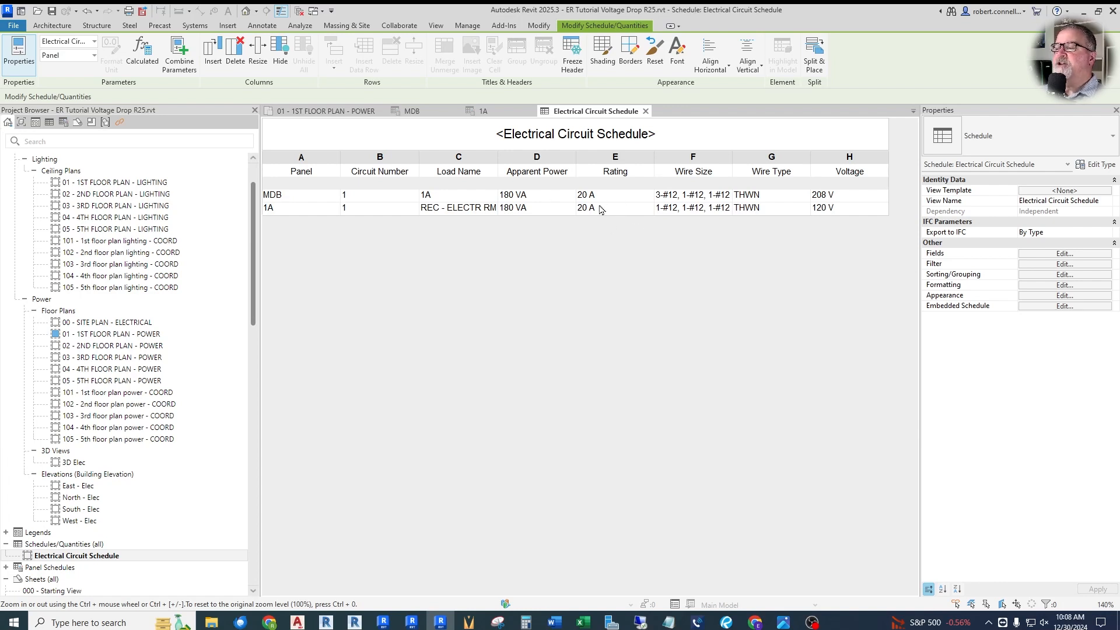
{"action": "left_click", "coordinate": [487, 111]}
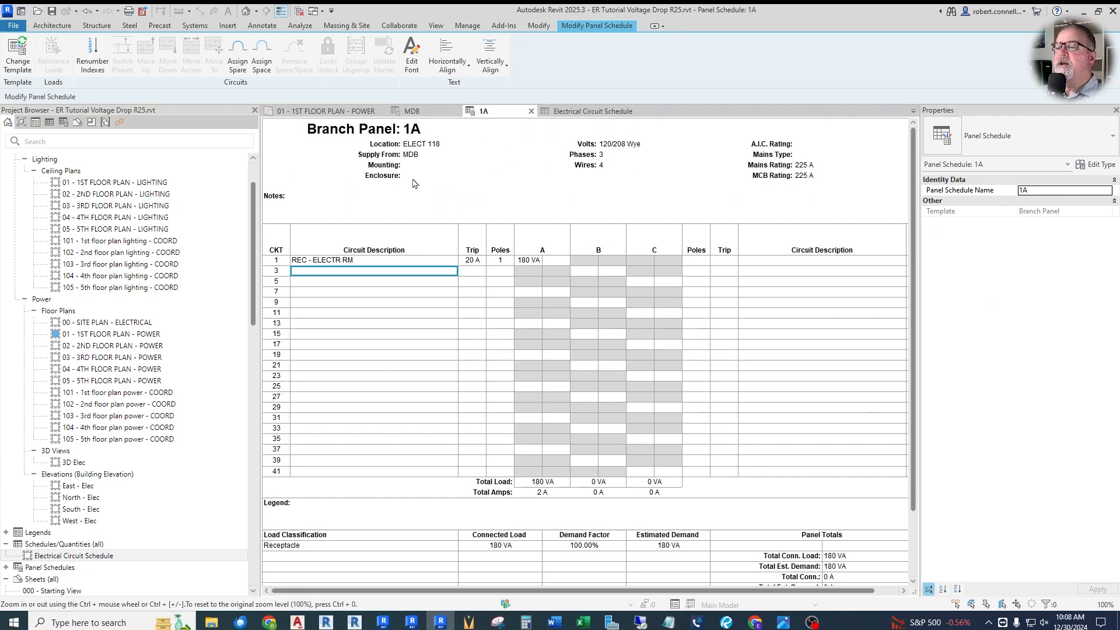
{"action": "left_click", "coordinate": [338, 111]}
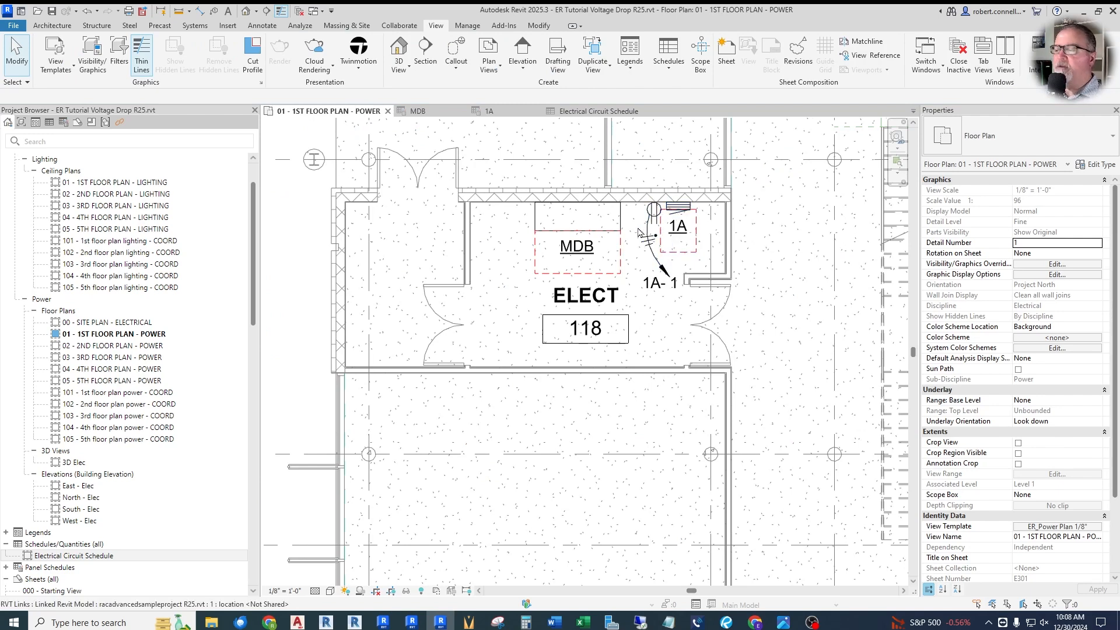
- Inspect the properties of the electrical room receptacle's circuit in the power plan, and return to the electrical circuit schedule
{"action": "key", "text": "Tab"}
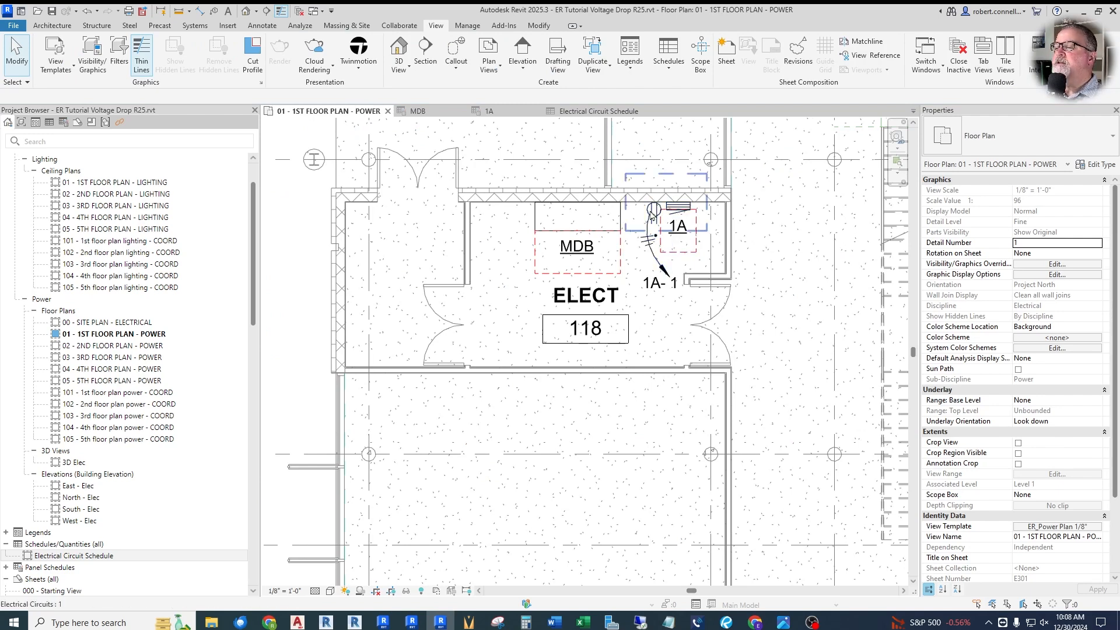
{"action": "left_click", "coordinate": [652, 216]}
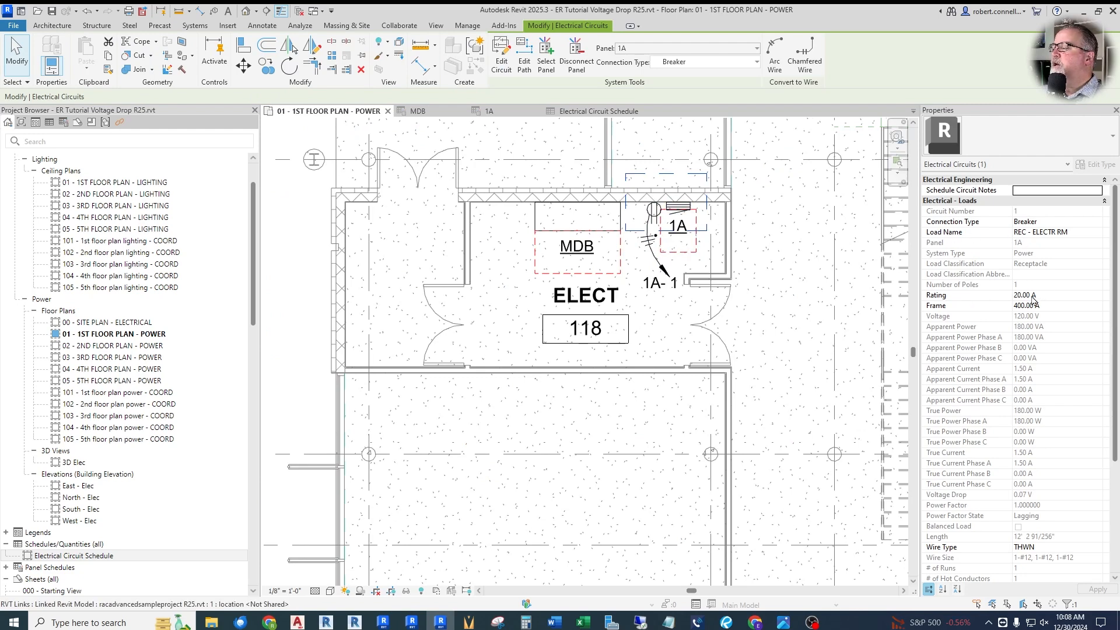
{"action": "left_click", "coordinate": [601, 112]}
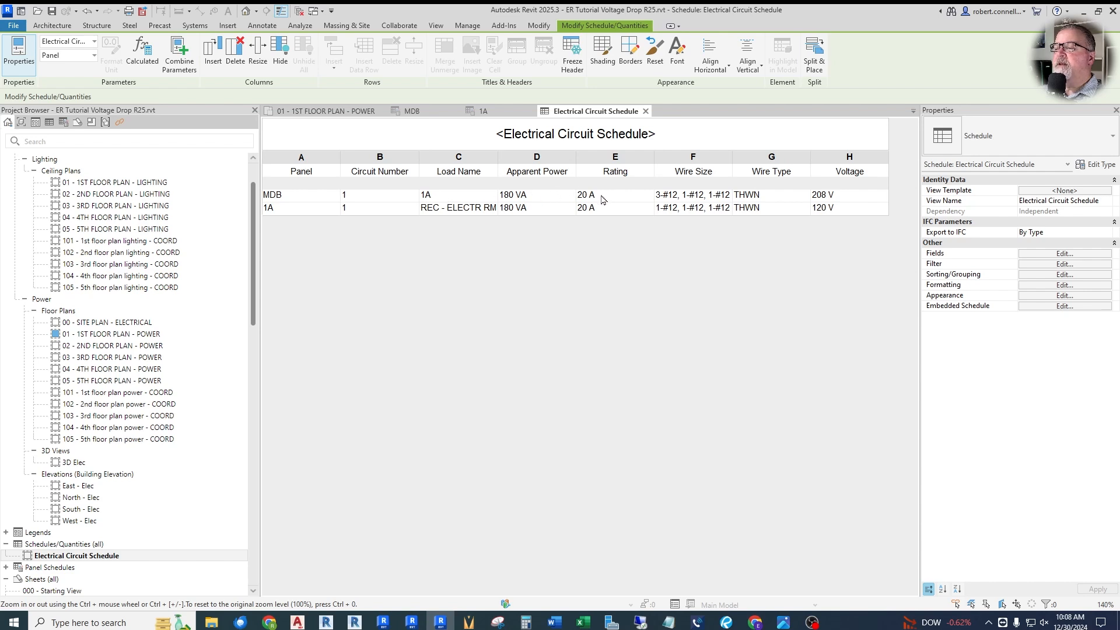
- Set the rating of the MDB circuit feeding panel 1A to 100 A in the schedule
{"action": "left_click", "coordinate": [622, 196]}
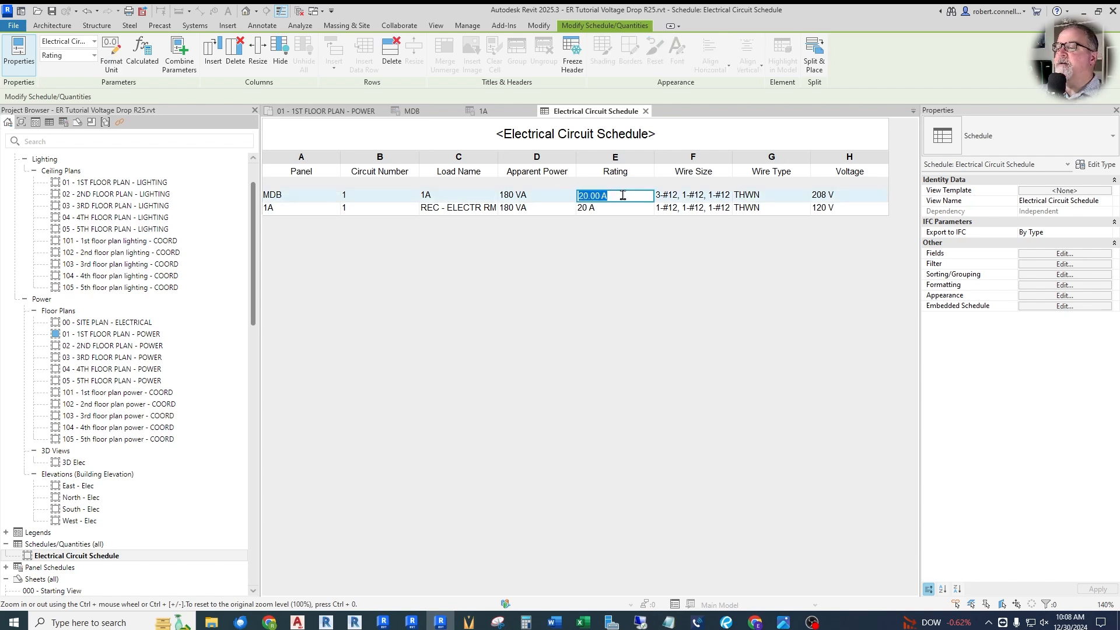
{"action": "type", "text": "100"}
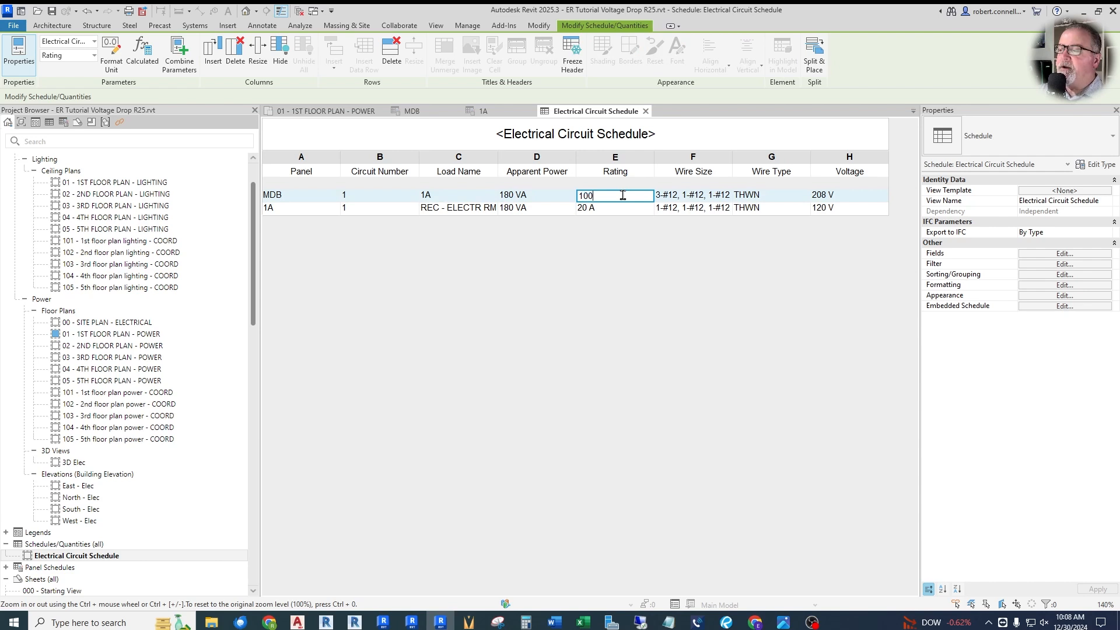
{"action": "key", "text": "Return"}
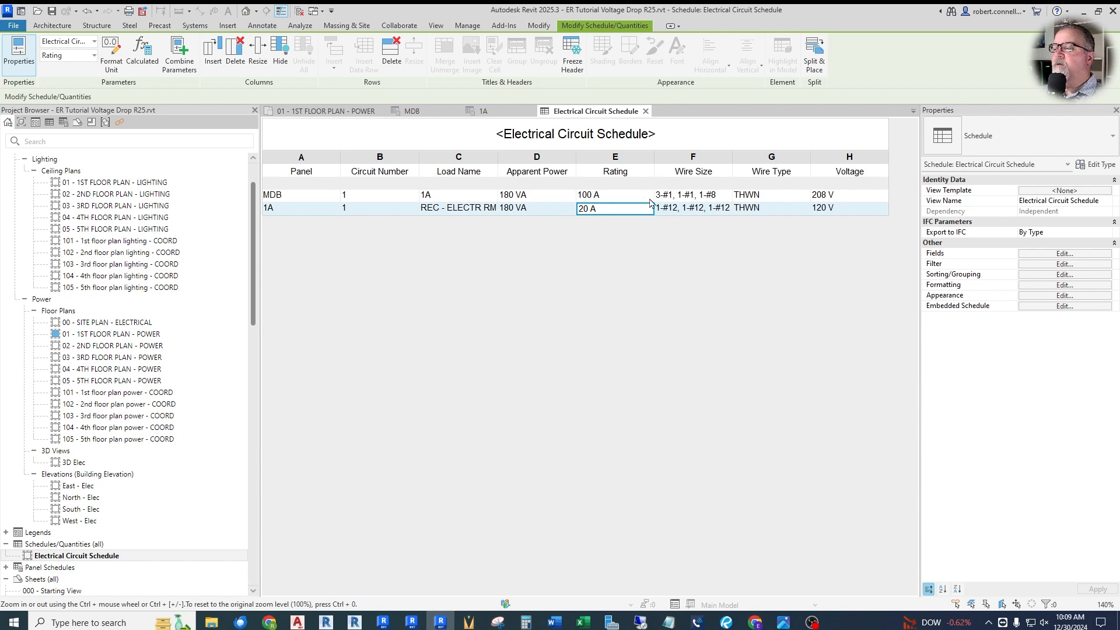
- Set the MDB circuit's rating to 200 A and examine its wire size
{"action": "left_click", "coordinate": [612, 196]}
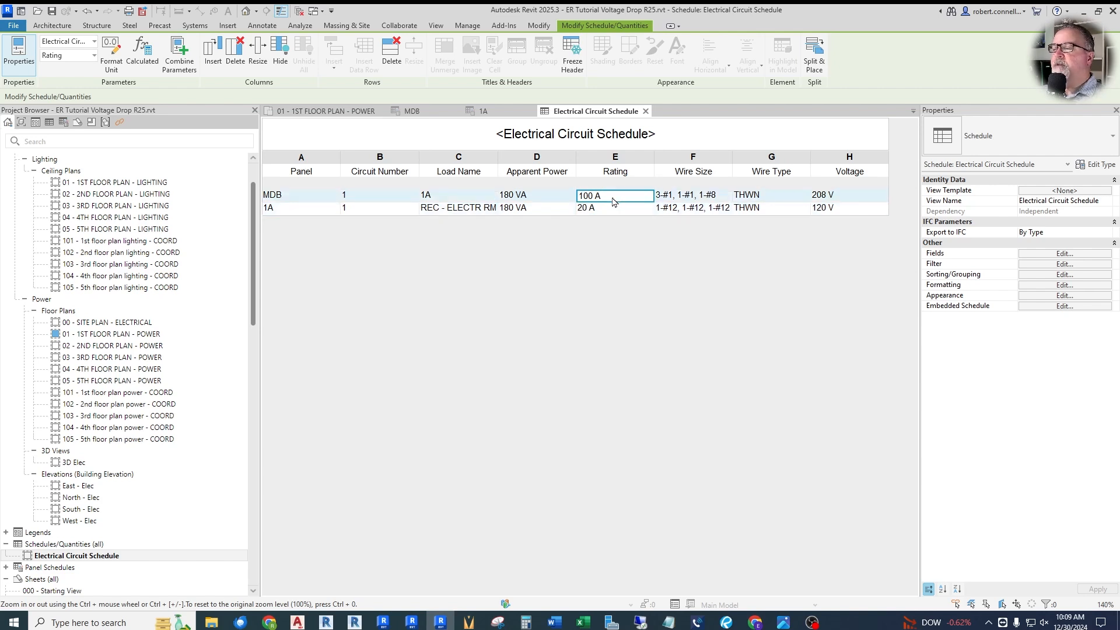
{"action": "type", "text": "200"}
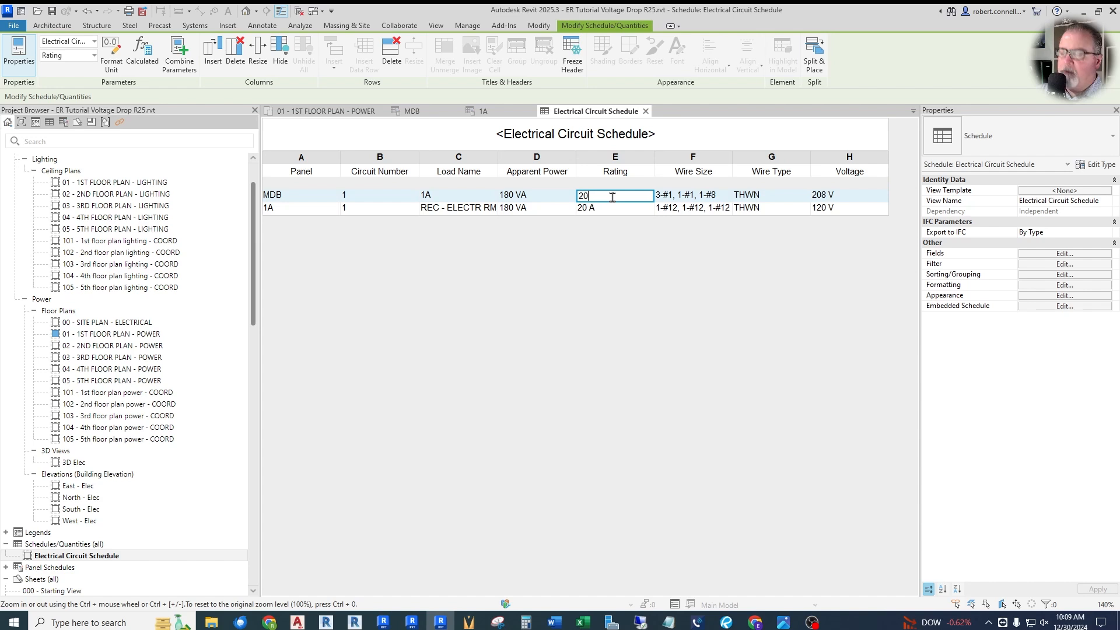
{"action": "key", "text": "Return"}
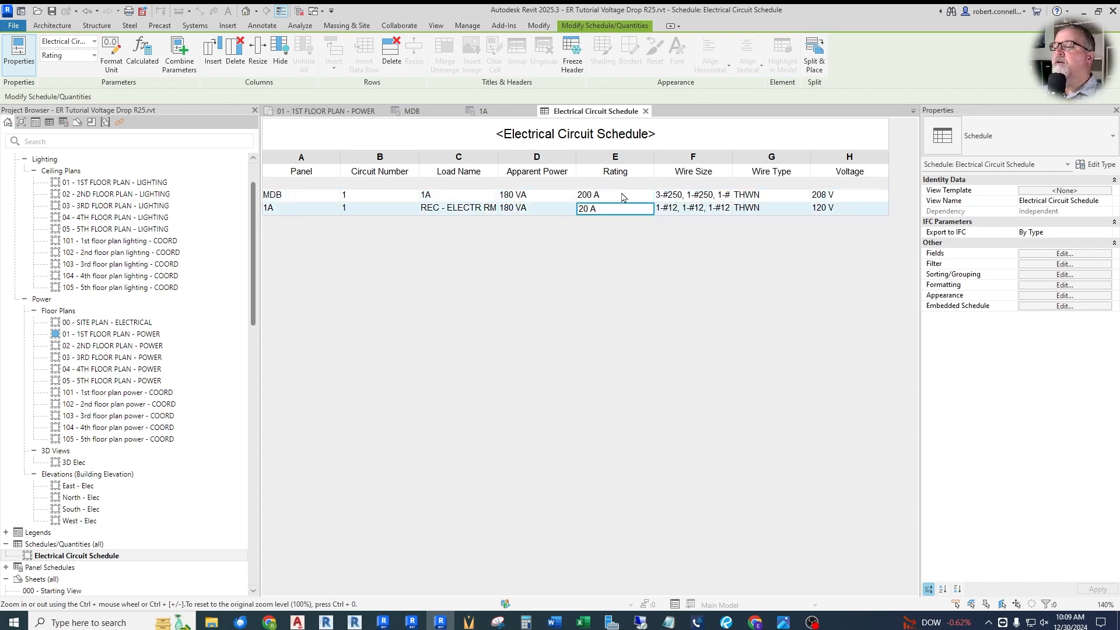
{"action": "left_click", "coordinate": [689, 197]}
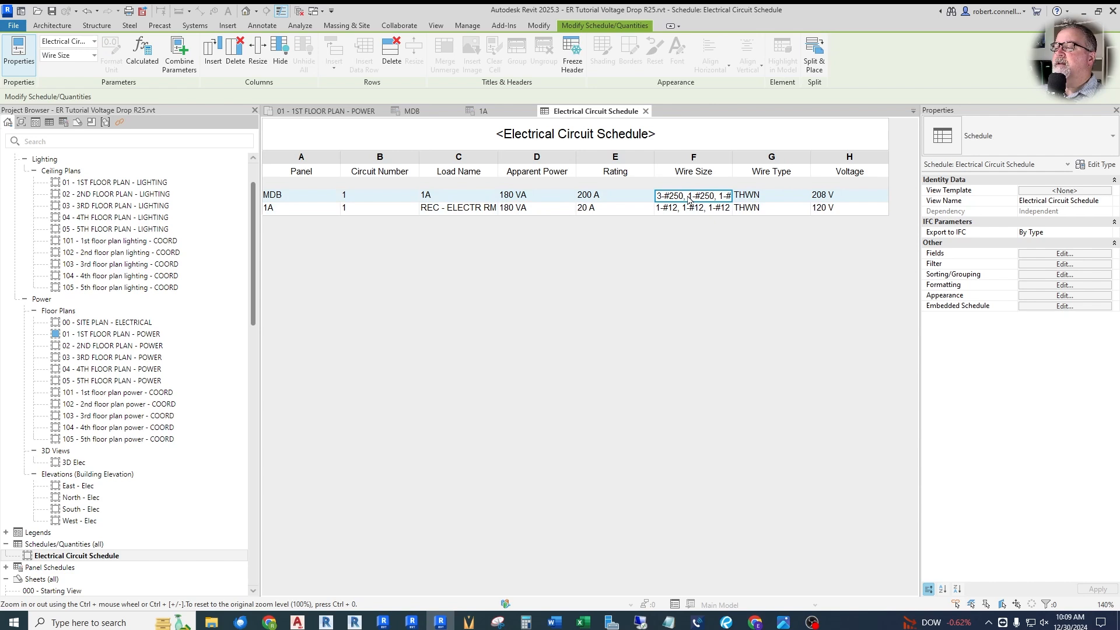
{"action": "right_click", "coordinate": [689, 200]}
{"action": "key", "text": "Escape"}
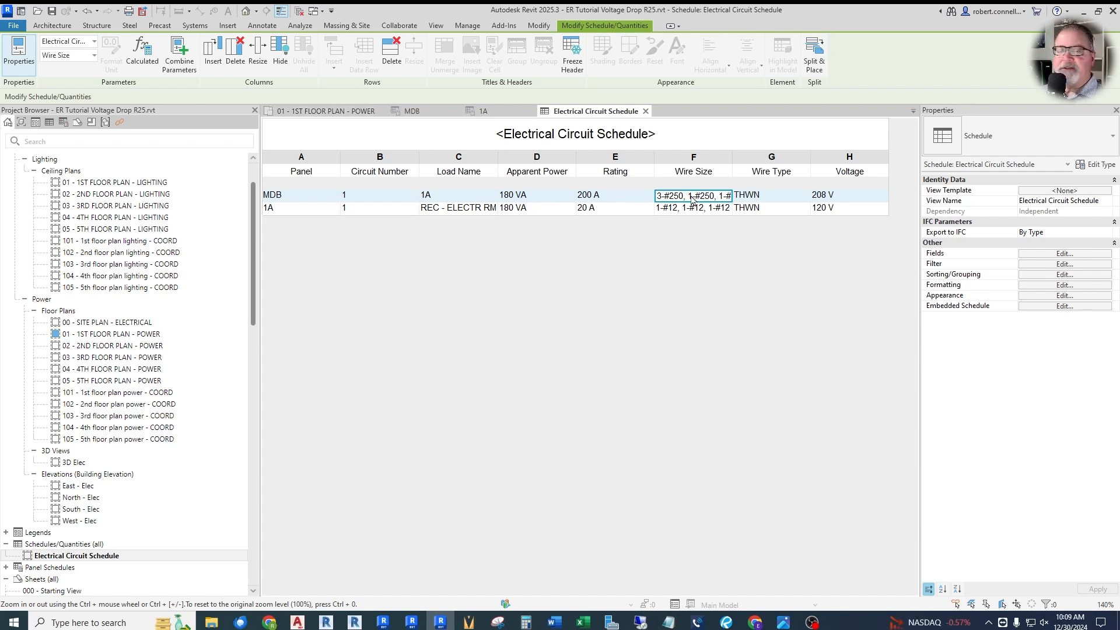
- Set the rating of panel 1A's receptacle circuit to 30 A
{"action": "left_click", "coordinate": [617, 209]}
{"action": "type", "text": "30"}
{"action": "key", "text": "Return"}
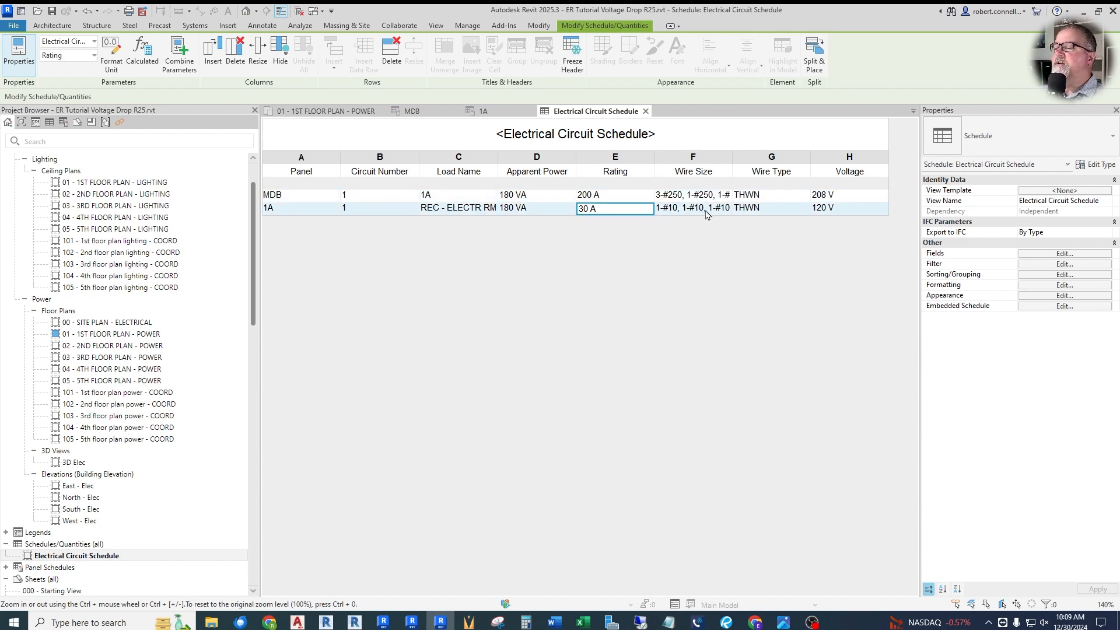
- Set the MDB circuit's rating to 800 A and widen the Wire Size column
{"action": "left_click", "coordinate": [621, 196]}
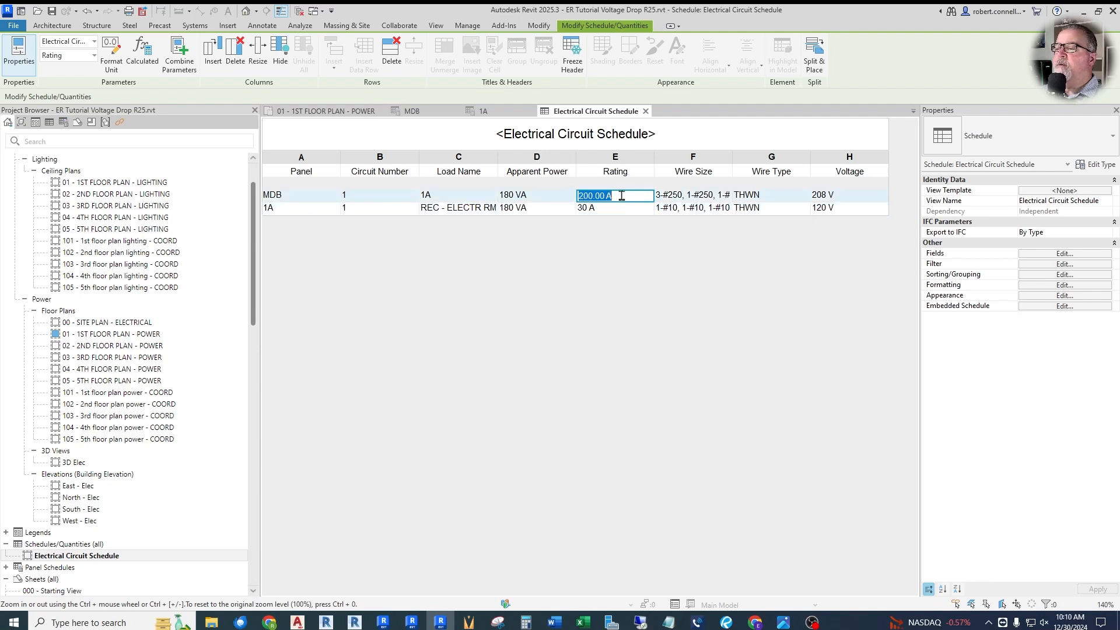
{"action": "type", "text": "800"}
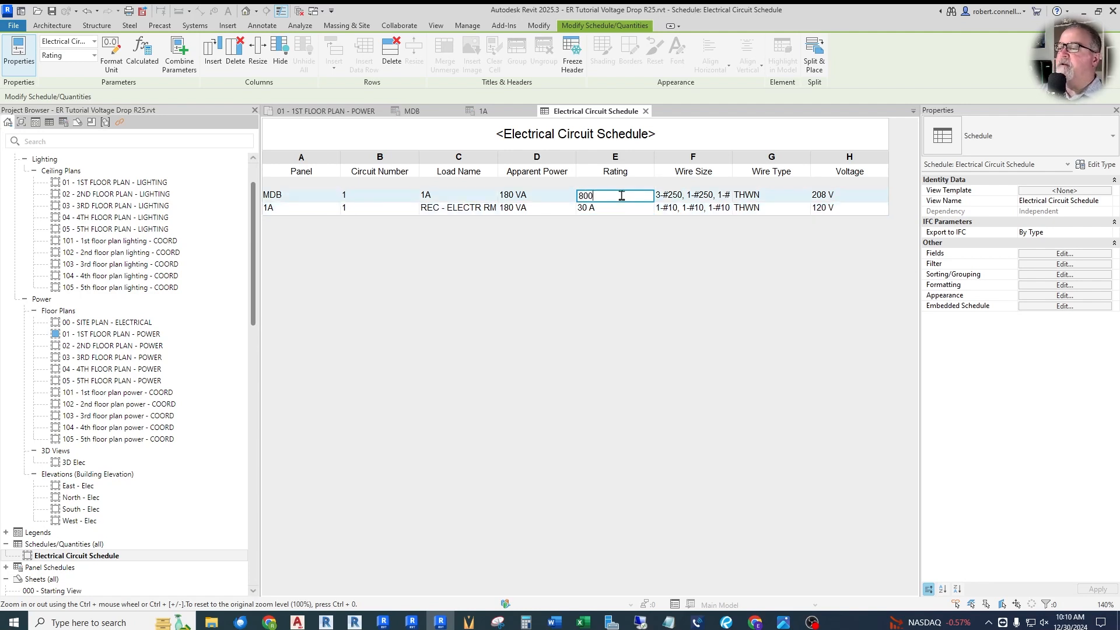
{"action": "key", "text": "Return"}
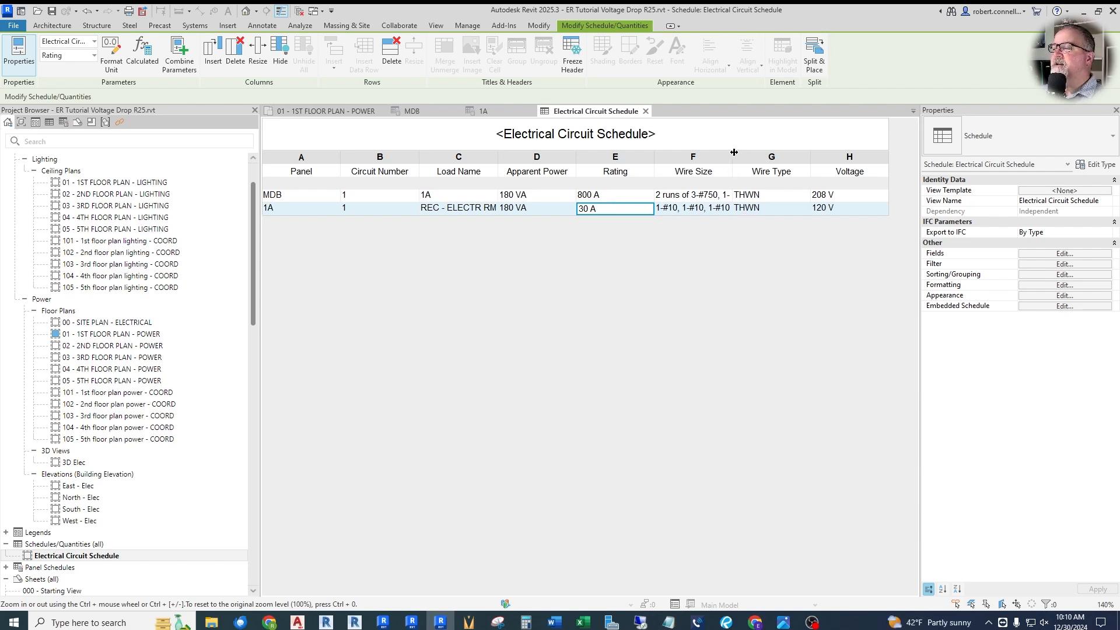
{"action": "left_click_drag", "start_coordinate": [732, 158], "coordinate": [771, 158]}
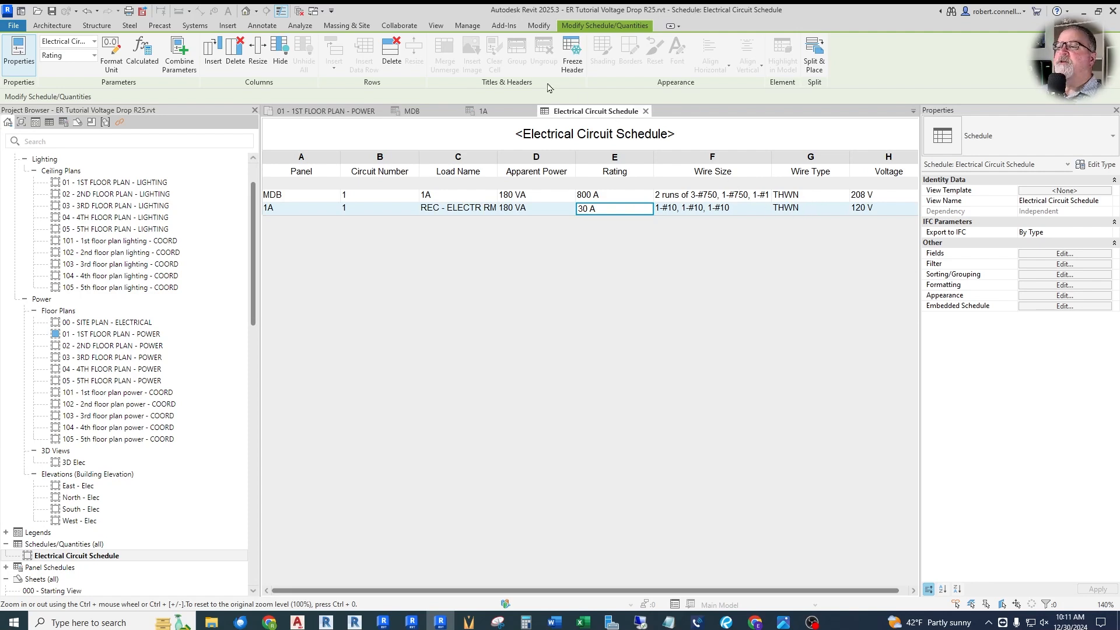
- Open the project's Electrical Settings and review the Wiring settings, including the maximum voltage drop values for wire sizing
{"action": "left_click", "coordinate": [469, 27]}
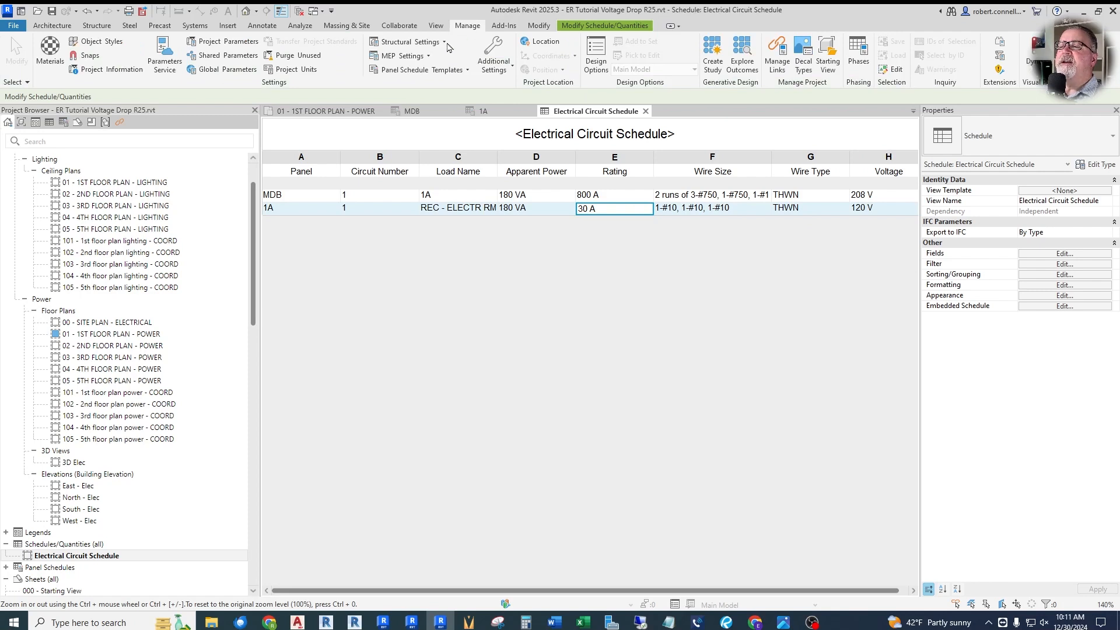
{"action": "left_click", "coordinate": [417, 56]}
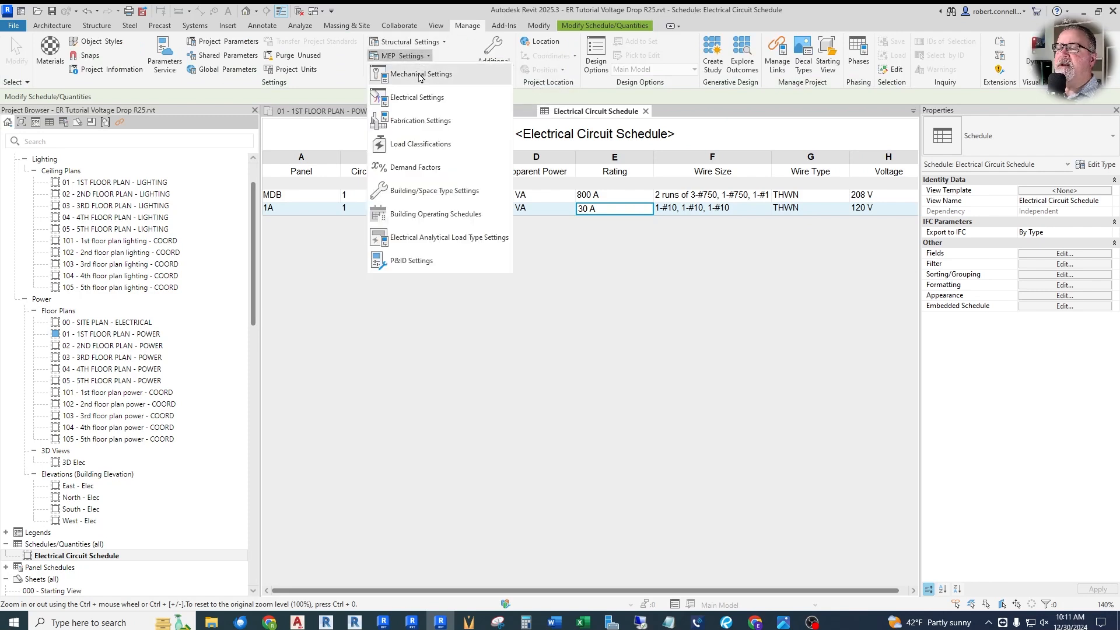
{"action": "left_click", "coordinate": [419, 98]}
{"action": "left_click", "coordinate": [637, 360]}
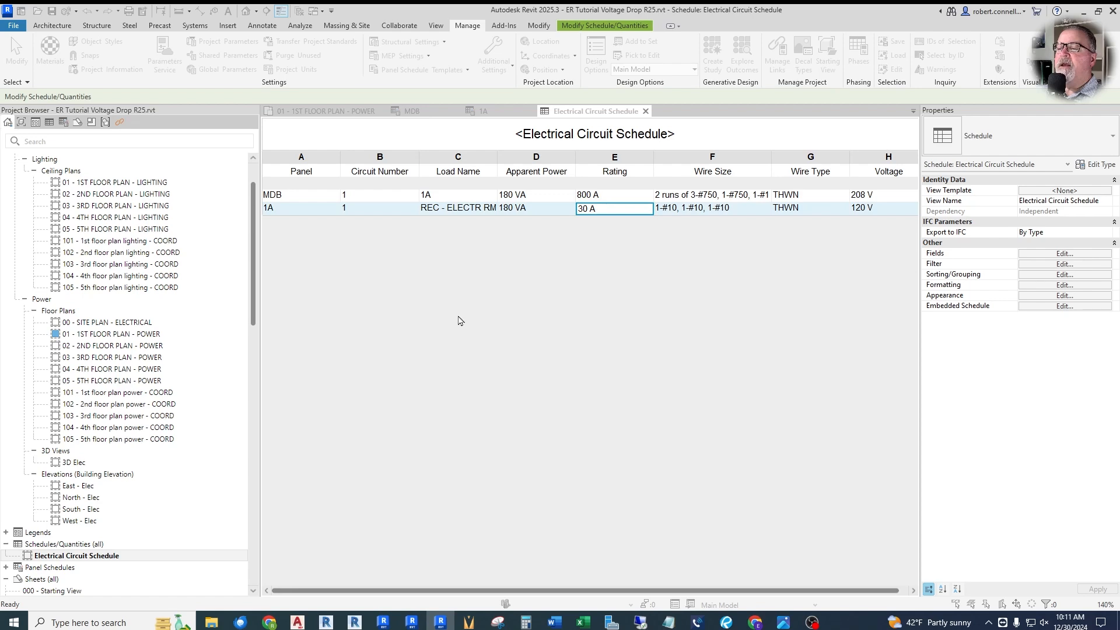
{"action": "left_click", "coordinate": [360, 218]}
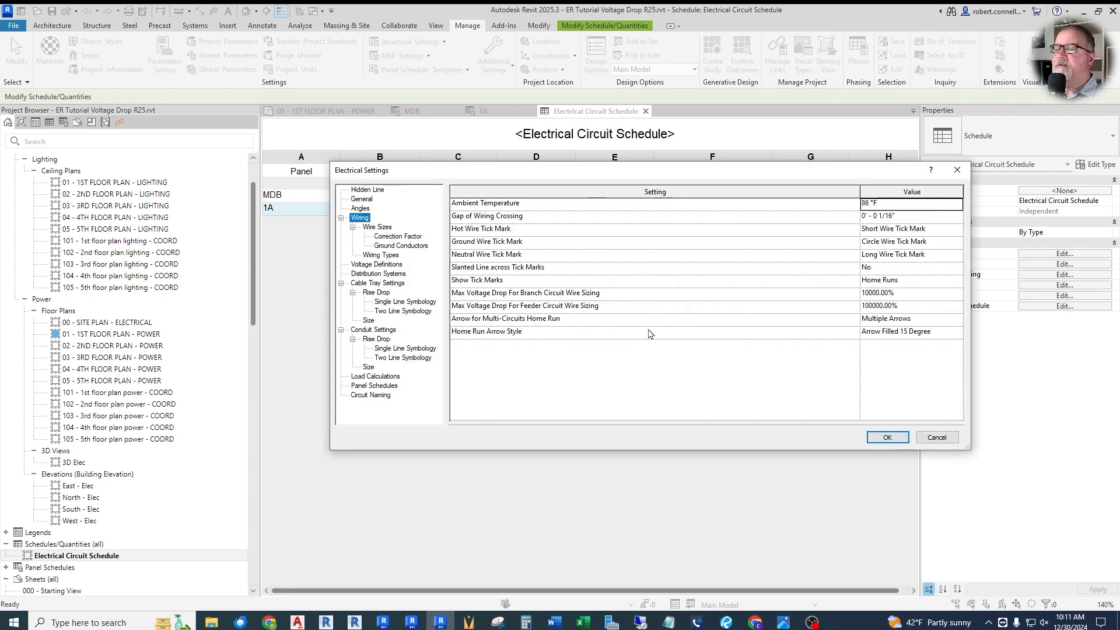
- Examine the Wire Sizes ampacity table for Copper at temperature 60 and at 75
{"action": "left_click", "coordinate": [381, 229]}
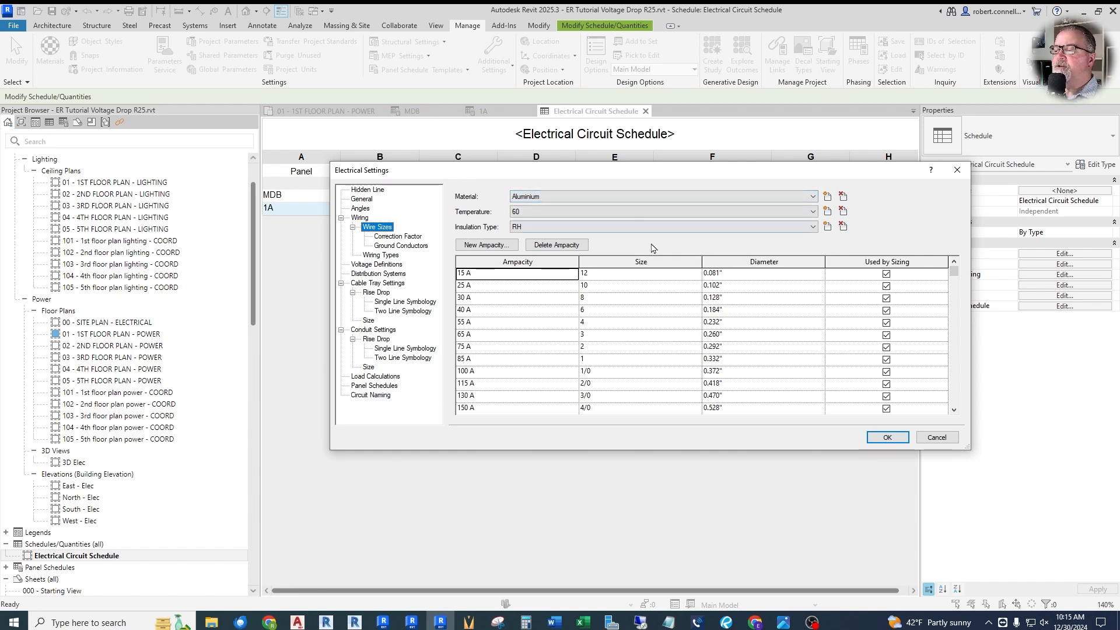
{"action": "left_click", "coordinate": [569, 197]}
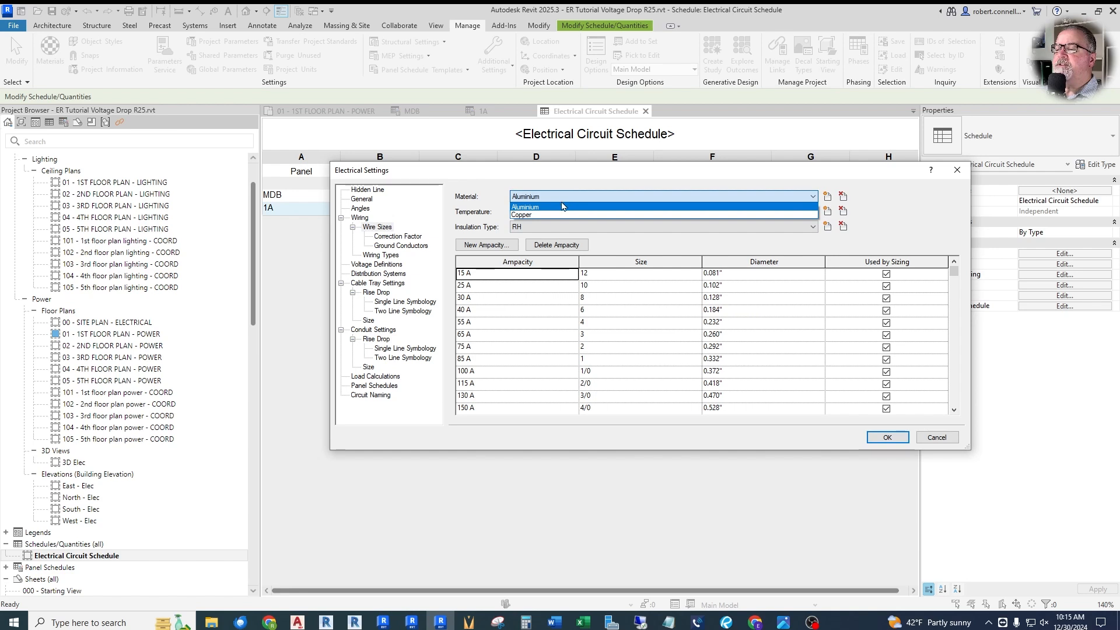
{"action": "left_click", "coordinate": [538, 216]}
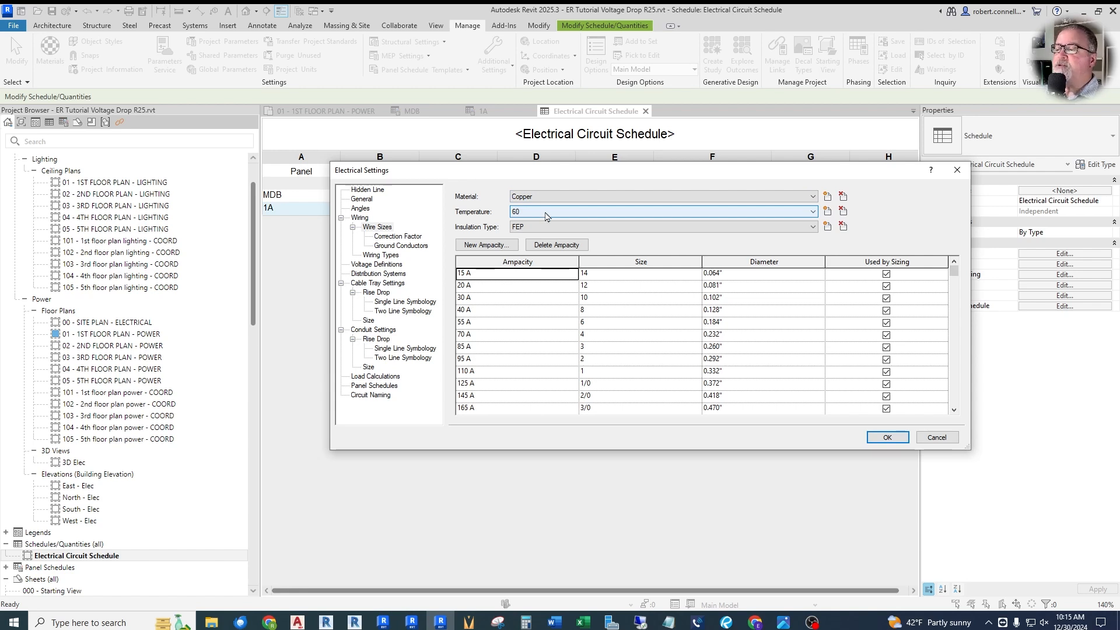
{"action": "left_click", "coordinate": [546, 214]}
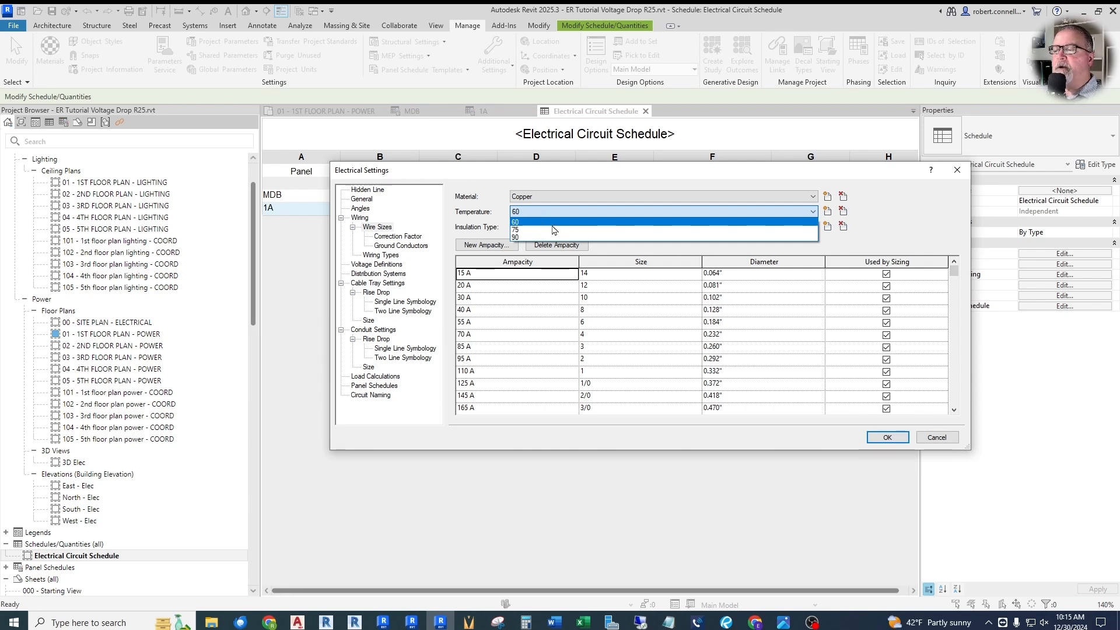
{"action": "left_click", "coordinate": [551, 223]}
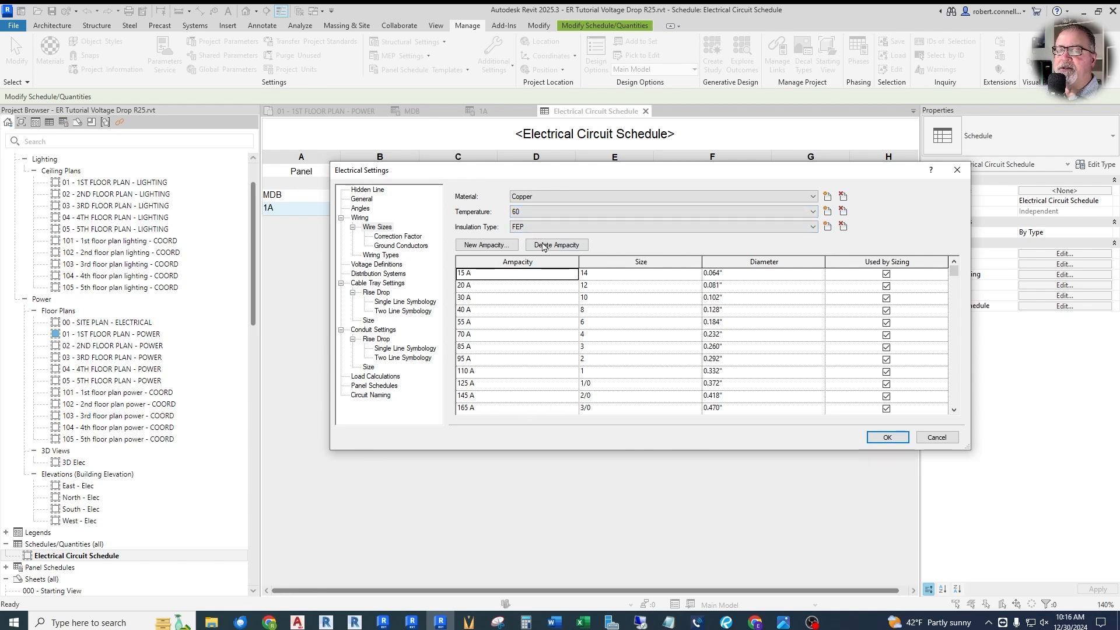
{"action": "left_click", "coordinate": [811, 213]}
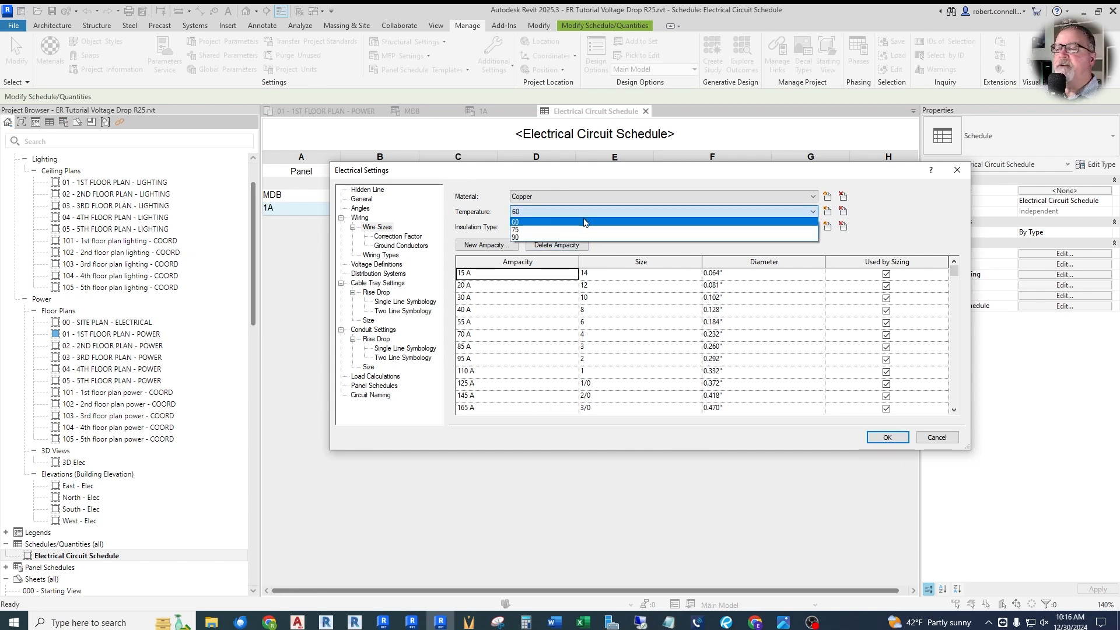
{"action": "left_click", "coordinate": [527, 231]}
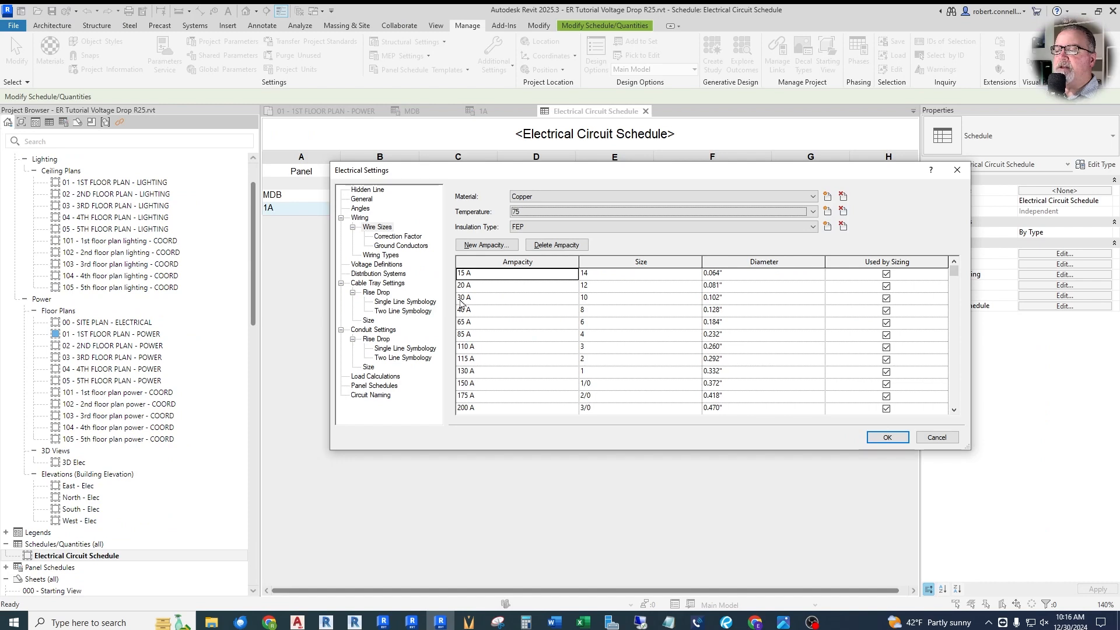
- Switch to the Autodesk Revit help in the browser and examine the Wire Sizes table by material and temperature rating
{"action": "key", "text": "alt+Tab"}
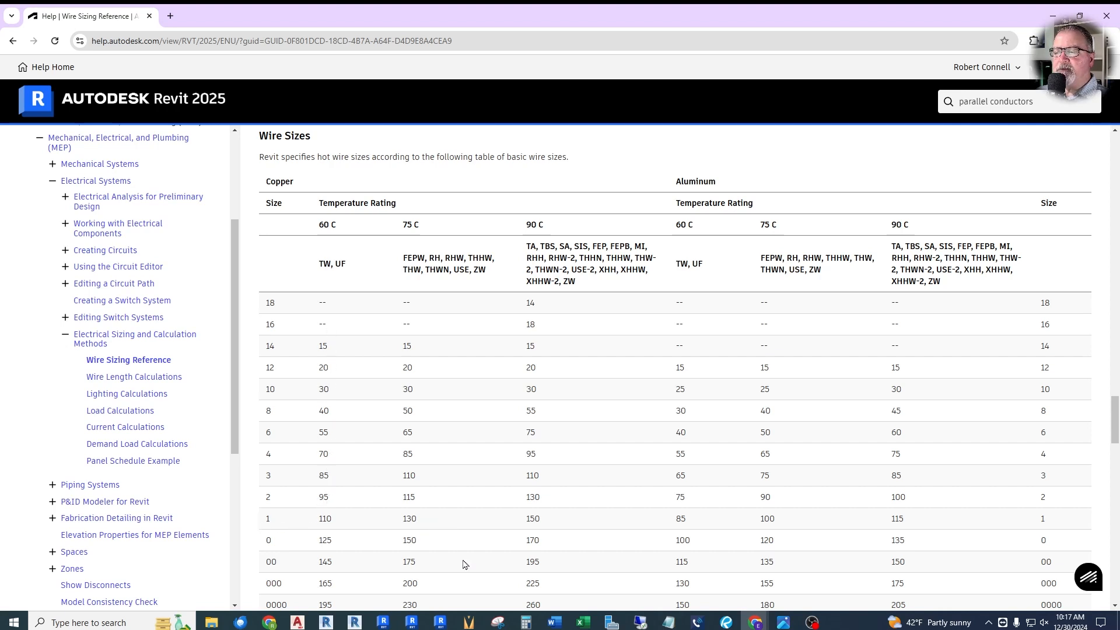
{"action": "scroll", "coordinate": [446, 530], "scroll_direction": "down", "scroll_amount": 4}
{"action": "scroll", "coordinate": [351, 385], "scroll_direction": "up", "scroll_amount": 3}
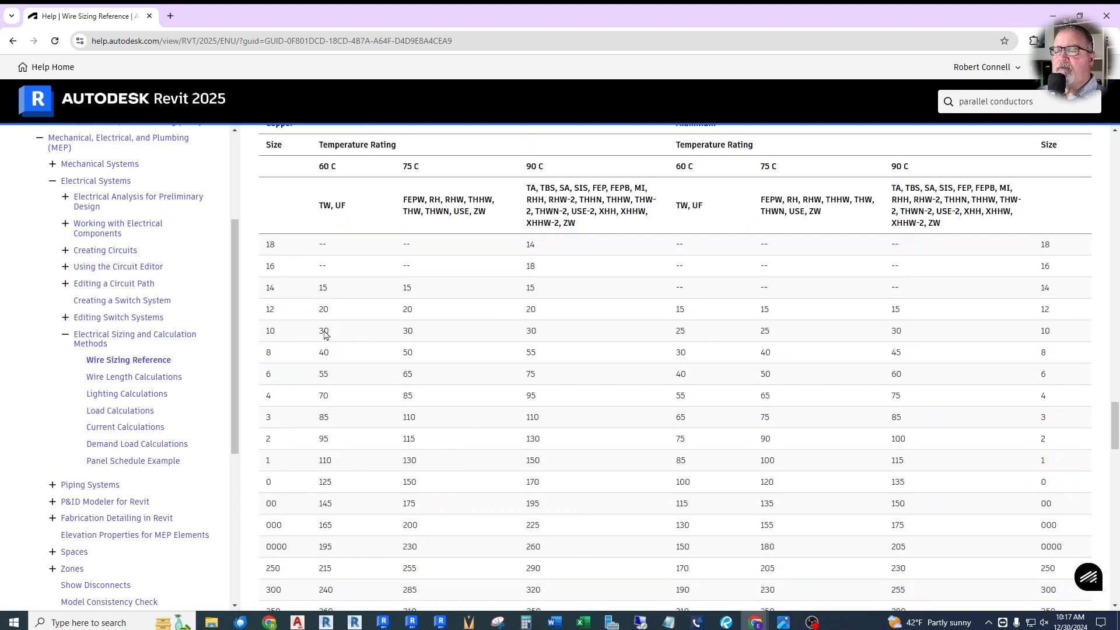
{"action": "scroll", "coordinate": [443, 417], "scroll_direction": "up", "scroll_amount": 1}
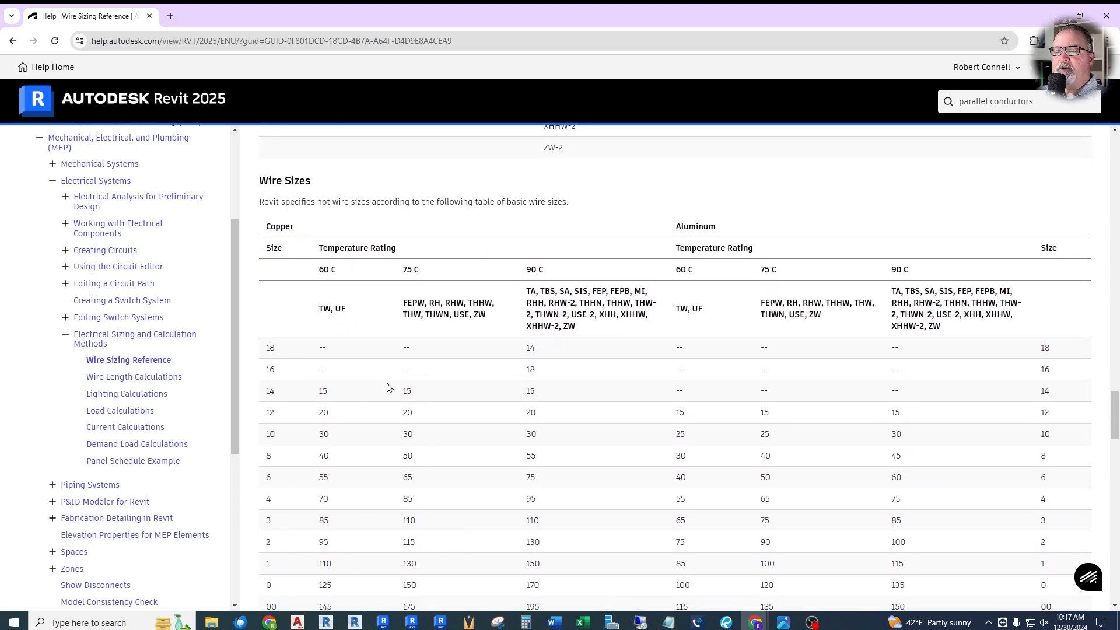
- Review the NEC 2023 Table 310.16 image, and return to Revit's Wire Sizes settings to view the copper ampacities at temperature 60
{"action": "left_click", "coordinate": [784, 624]}
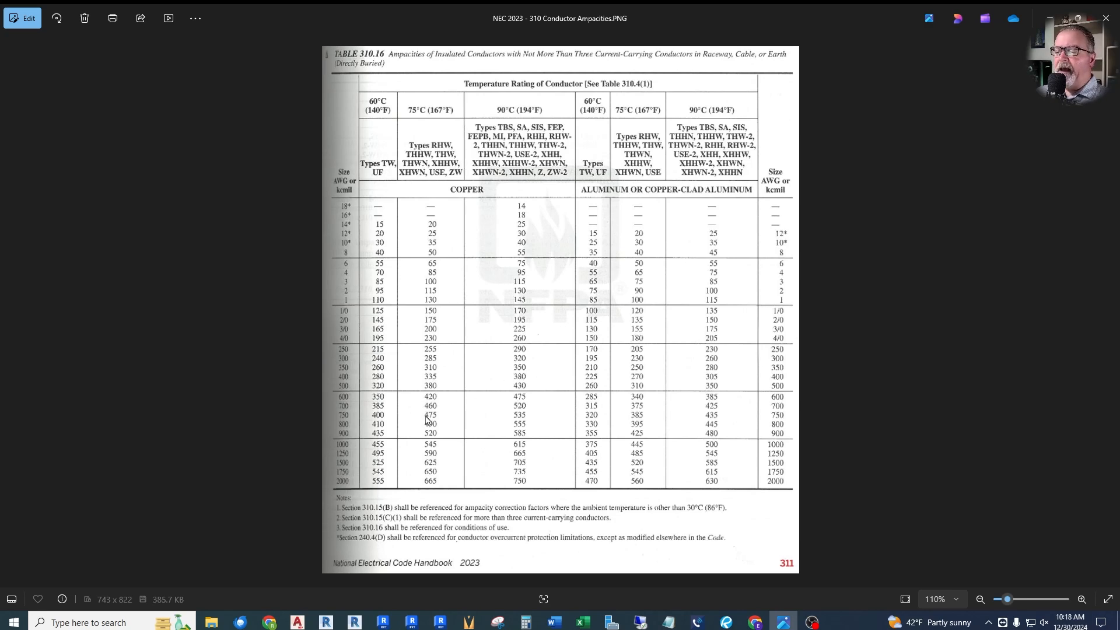
{"action": "key", "text": "alt+Tab"}
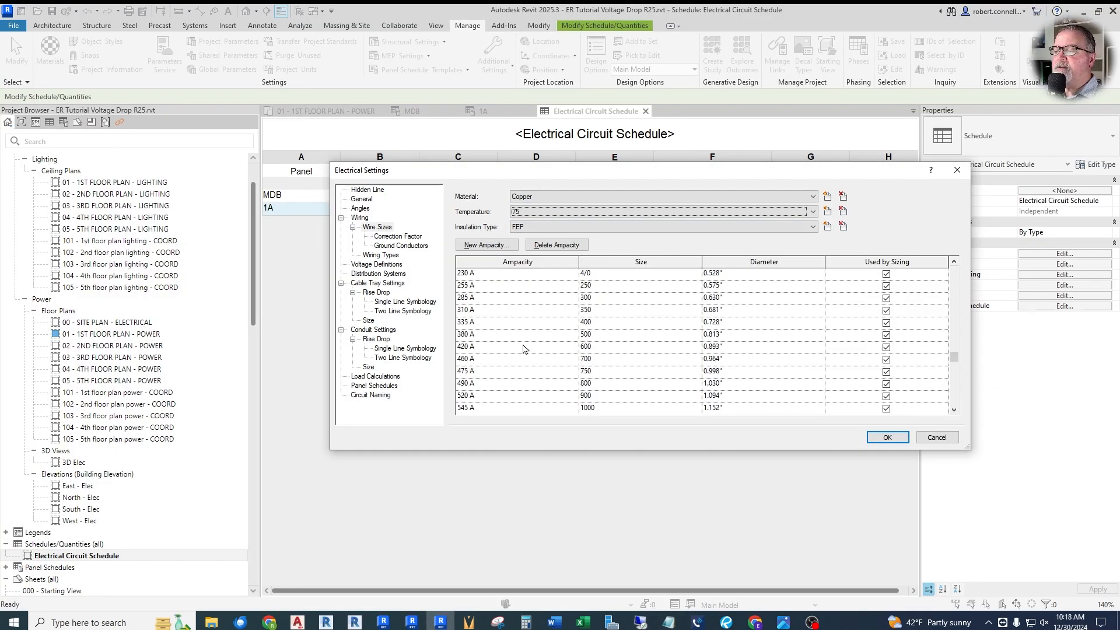
{"action": "key", "text": "Up"}
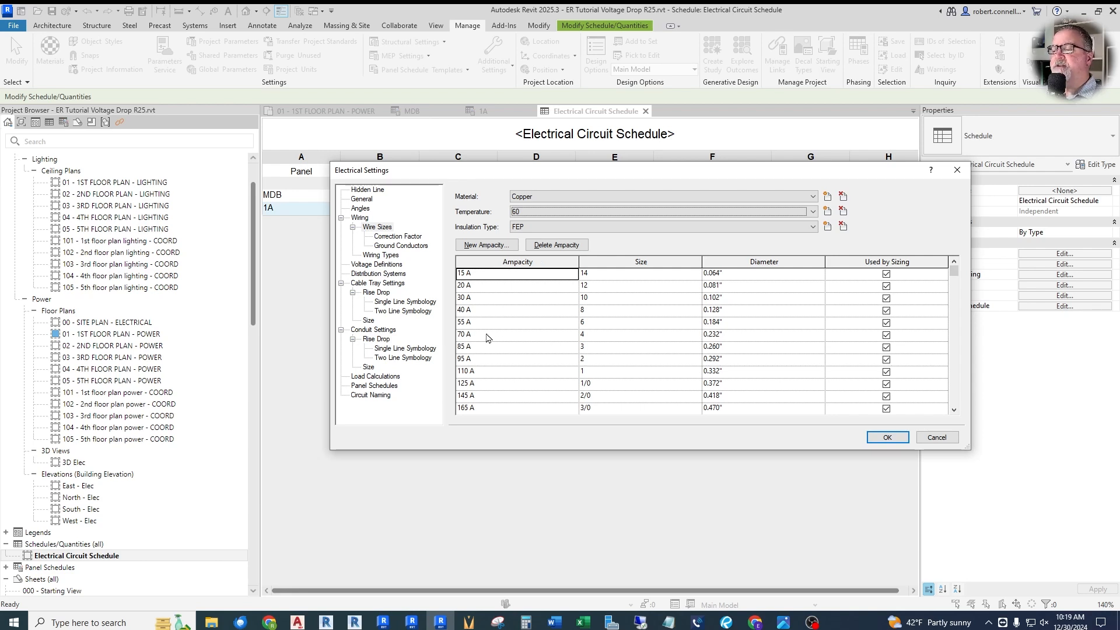
- Set the rating of panel 1A's receptacle circuit to 60 A in the electrical circuit schedule
{"action": "left_click", "coordinate": [610, 197]}
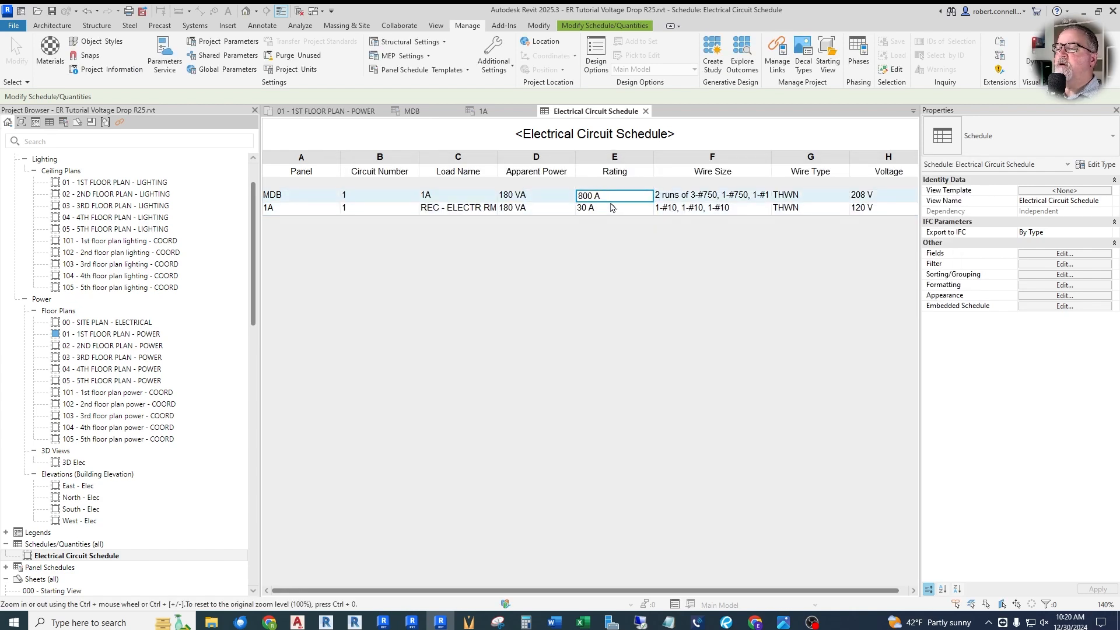
{"action": "left_click", "coordinate": [610, 208]}
{"action": "type", "text": "60"}
{"action": "key", "text": "Return"}
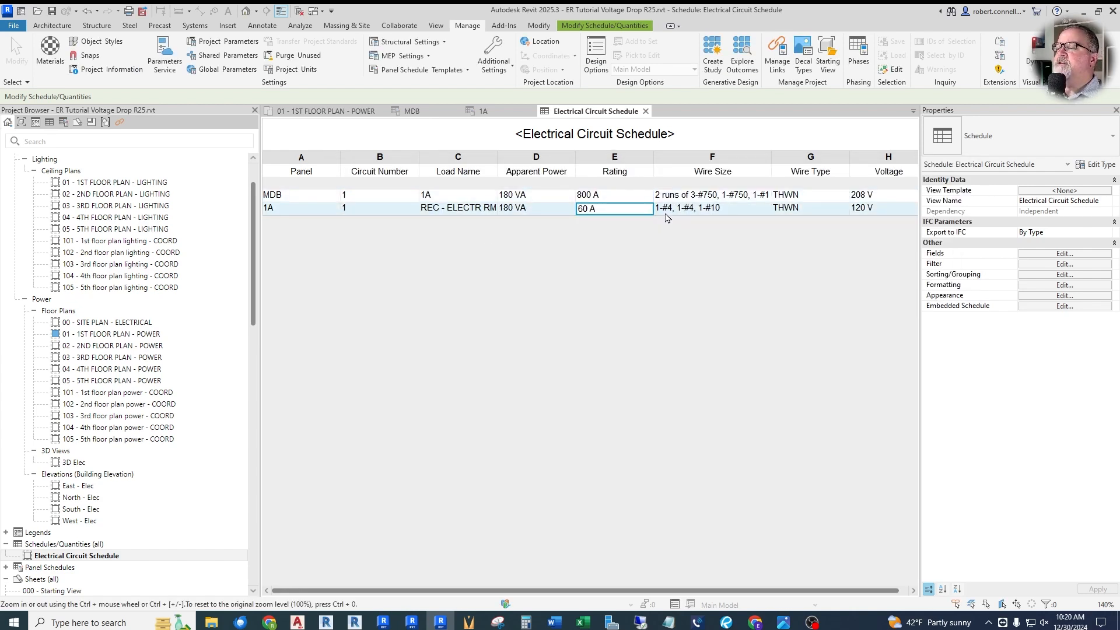
- Check the NEC 310.16 ampacity table image and set the rating of panel 1A's receptacle circuit to 200 A in the schedule
{"action": "left_click", "coordinate": [784, 622]}
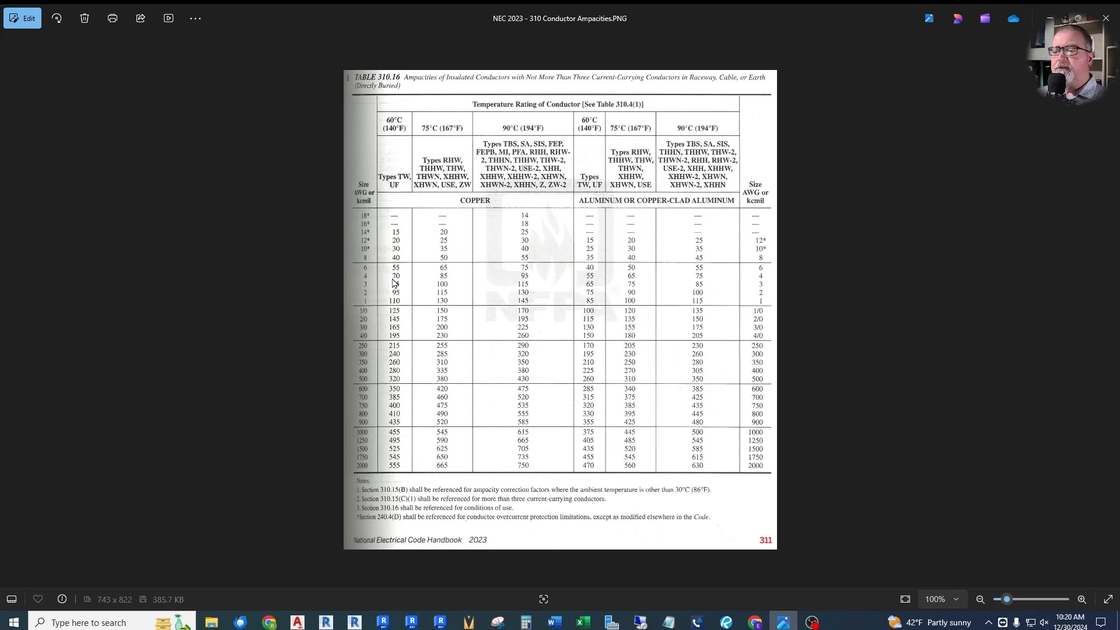
{"action": "key", "text": "alt+Tab"}
{"action": "type", "text": "20"}
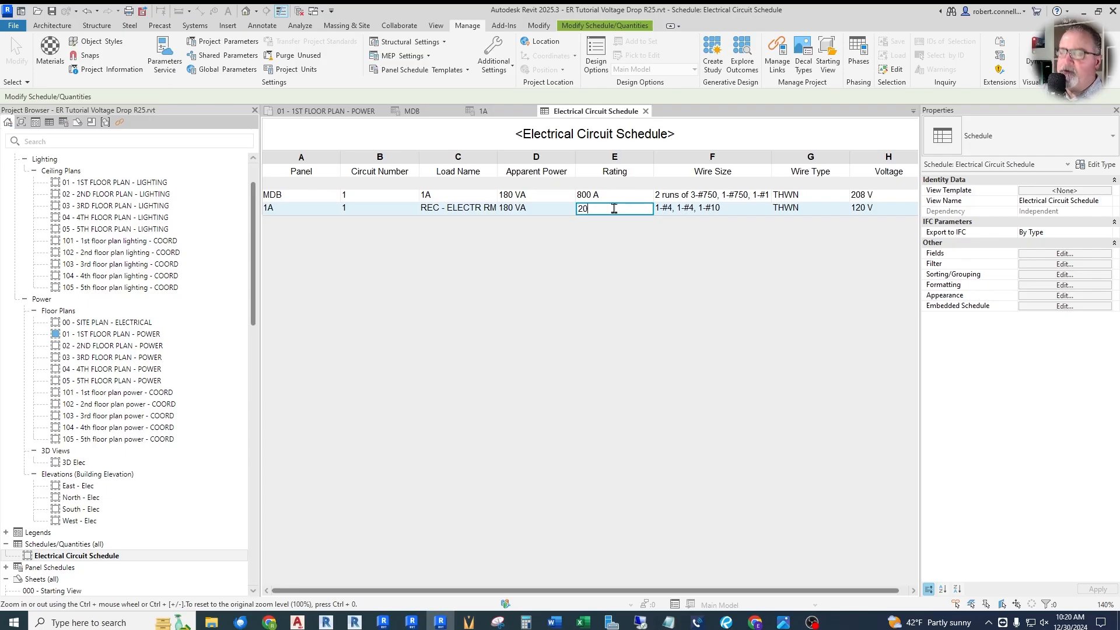
{"action": "key", "text": "Return"}
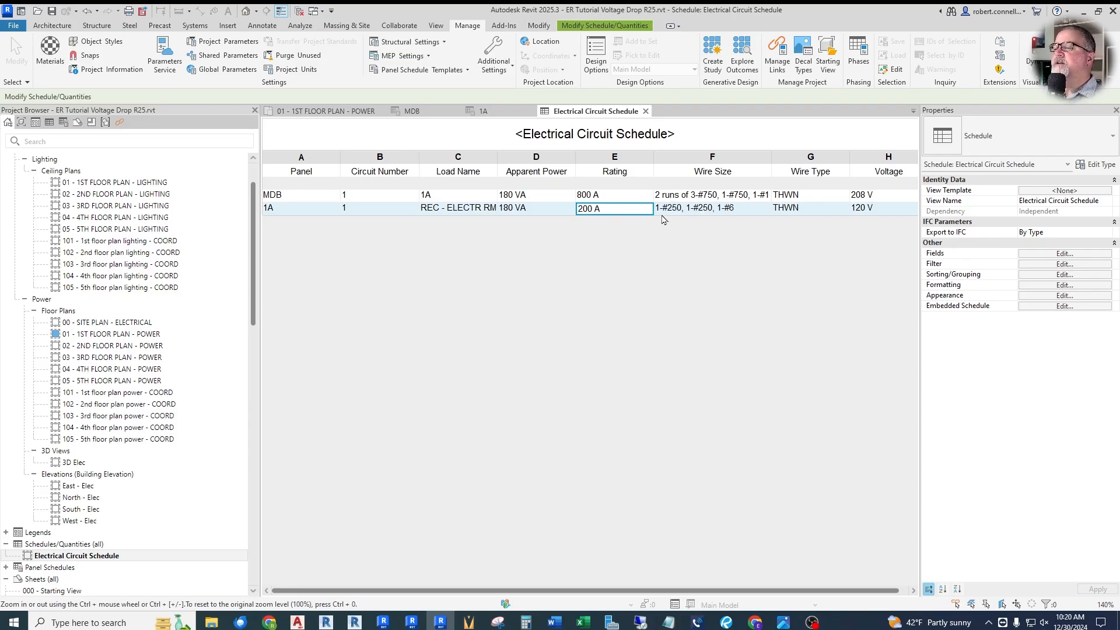
{"action": "left_click", "coordinate": [784, 622]}
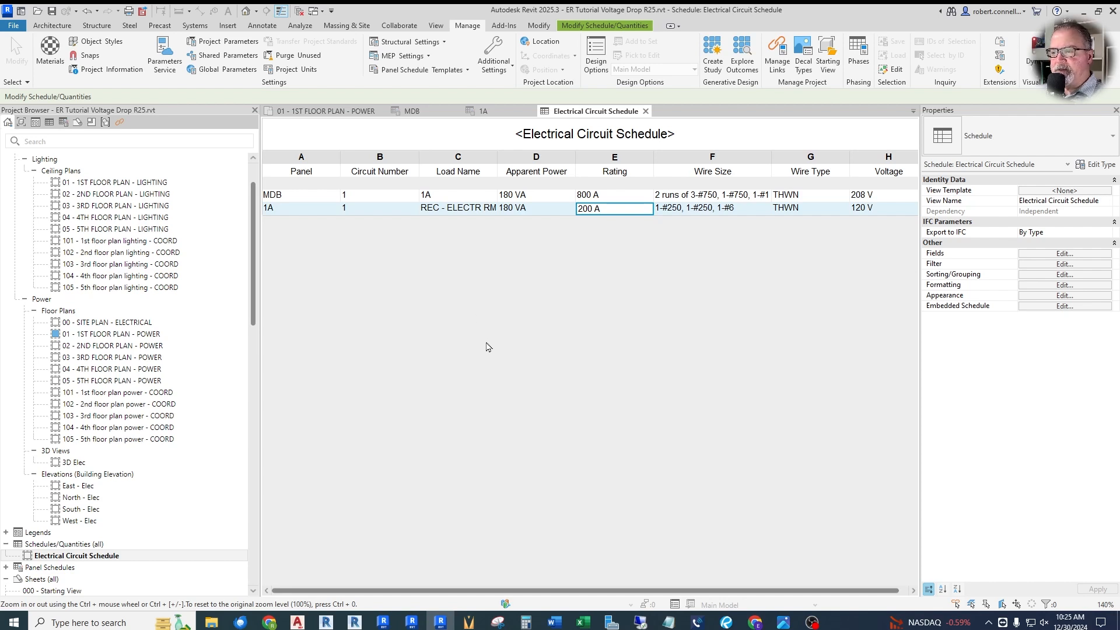
- Open the Wiring Types page of the Electrical Settings and review the temperature rating options for the THWN type
{"action": "left_click", "coordinate": [411, 57]}
{"action": "left_click", "coordinate": [411, 95]}
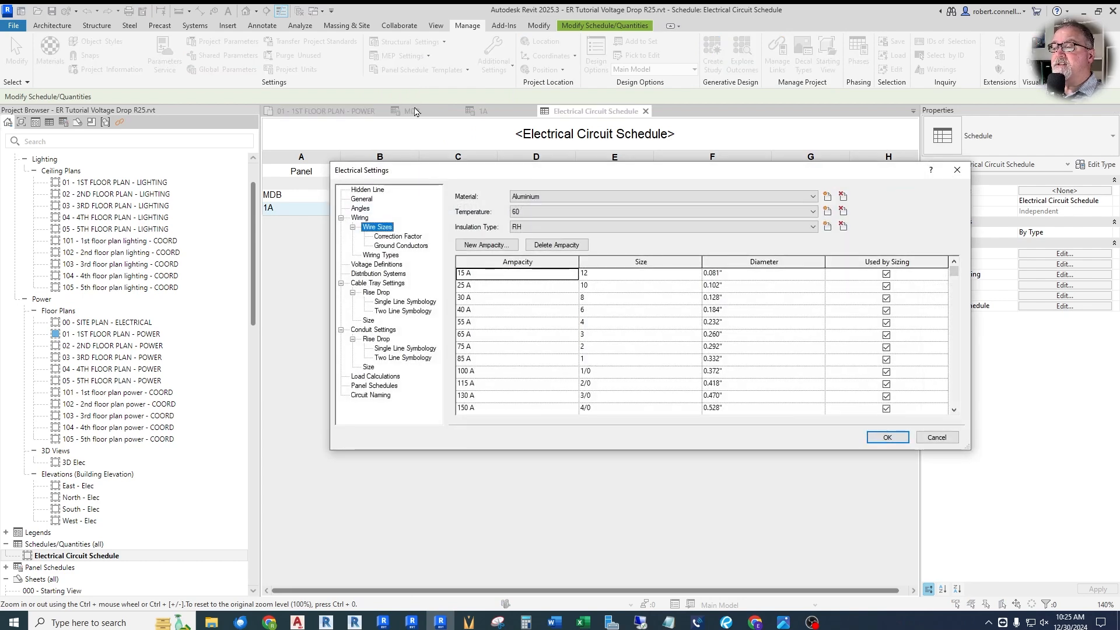
{"action": "left_click", "coordinate": [382, 256]}
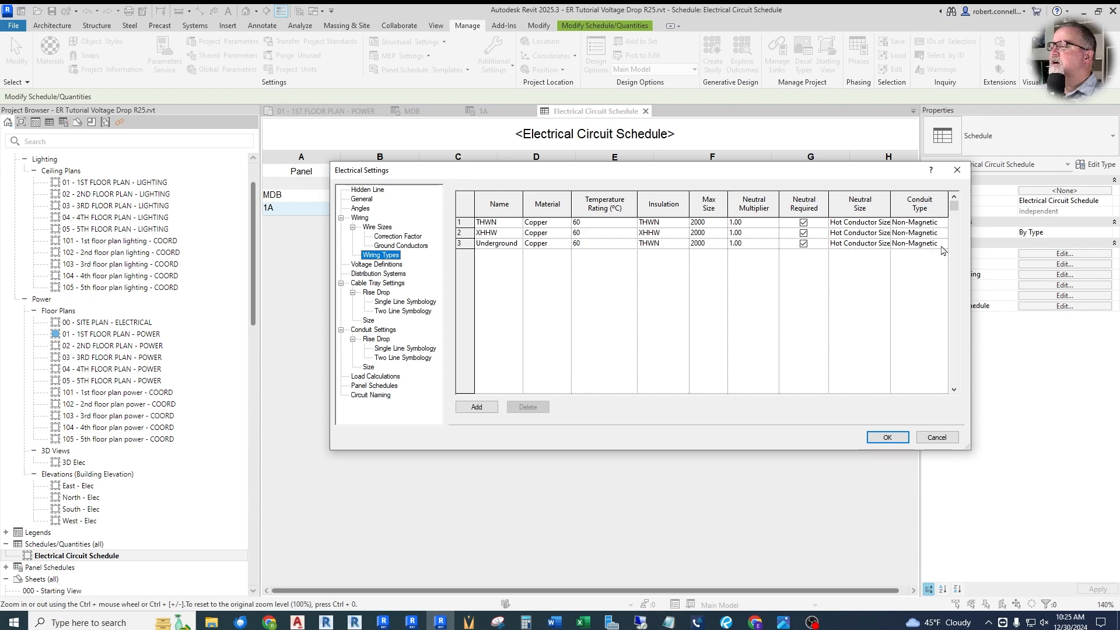
{"action": "left_click_drag", "start_coordinate": [695, 176], "coordinate": [637, 181]}
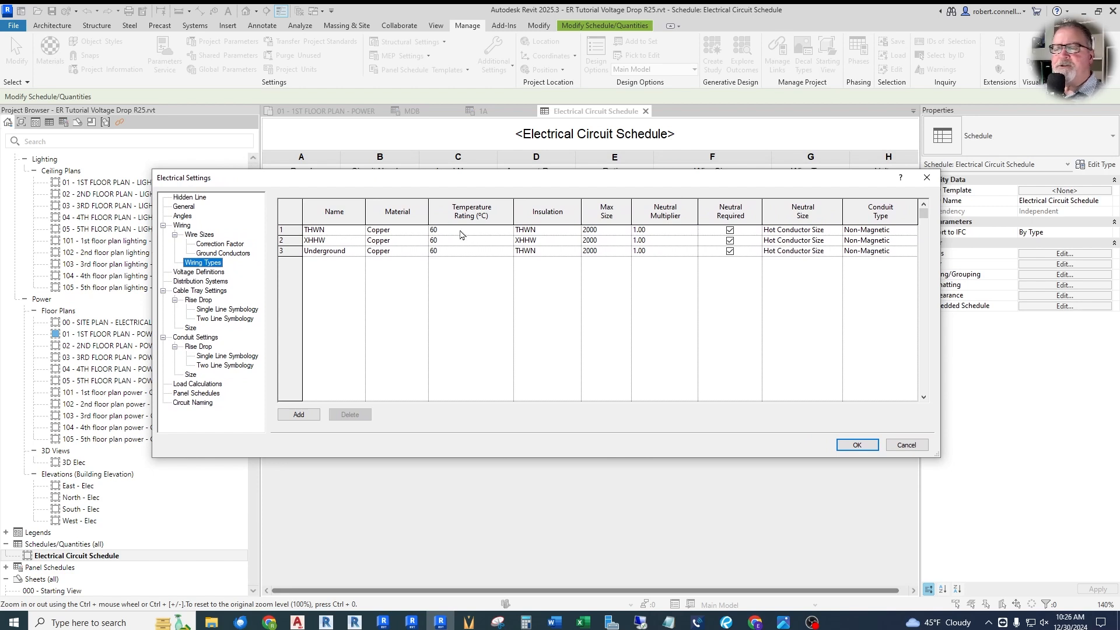
{"action": "left_click", "coordinate": [507, 233]}
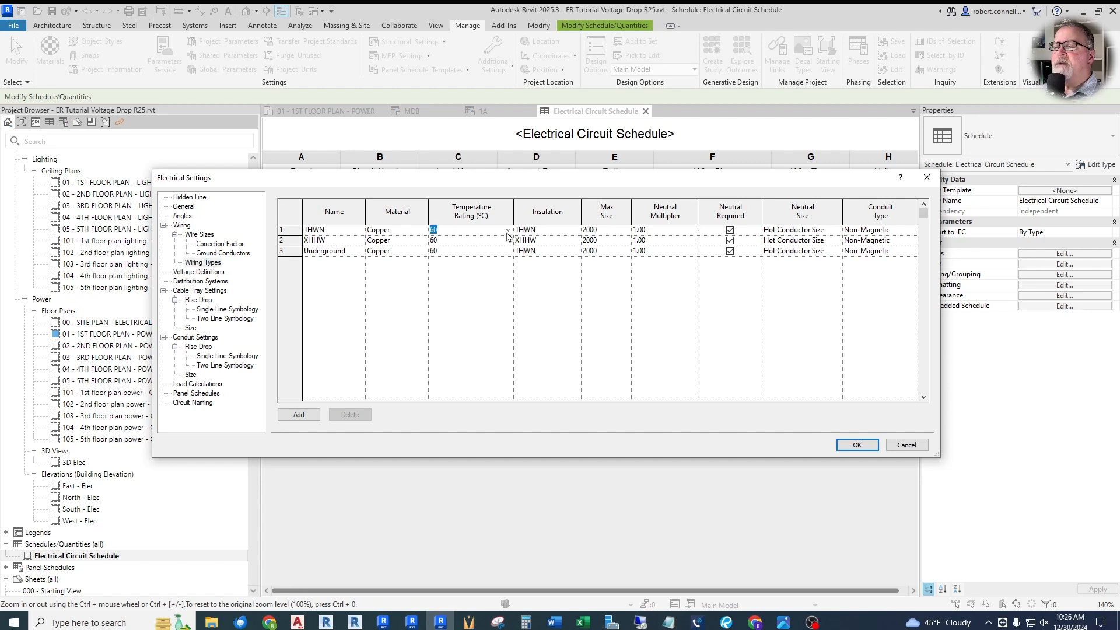
{"action": "left_click", "coordinate": [508, 231]}
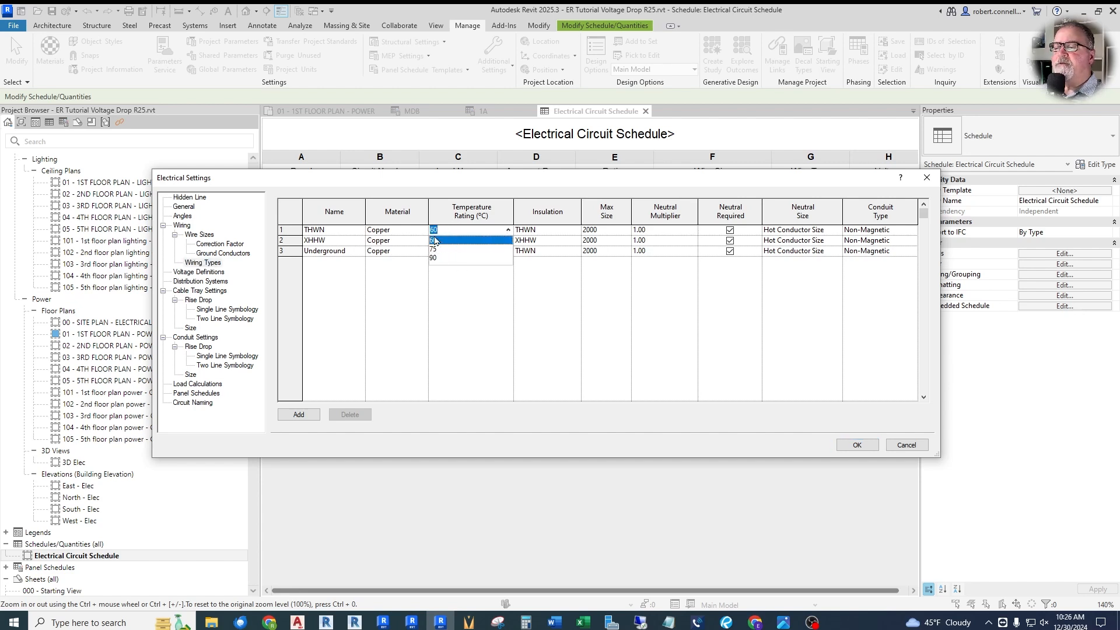
{"action": "left_click", "coordinate": [451, 230]}
{"action": "left_click", "coordinate": [466, 284]}
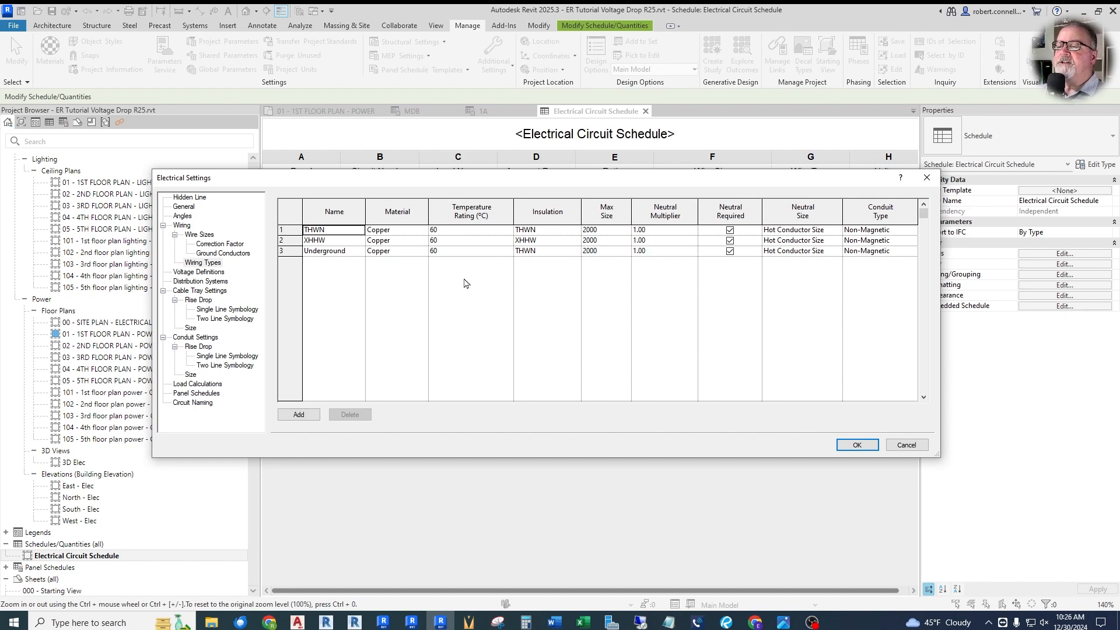
- Rename the THWN wiring type to 60 DEG and add a new wiring type named 75 DEG
{"action": "left_click", "coordinate": [338, 230]}
{"action": "type", "text": "60 DEG"}
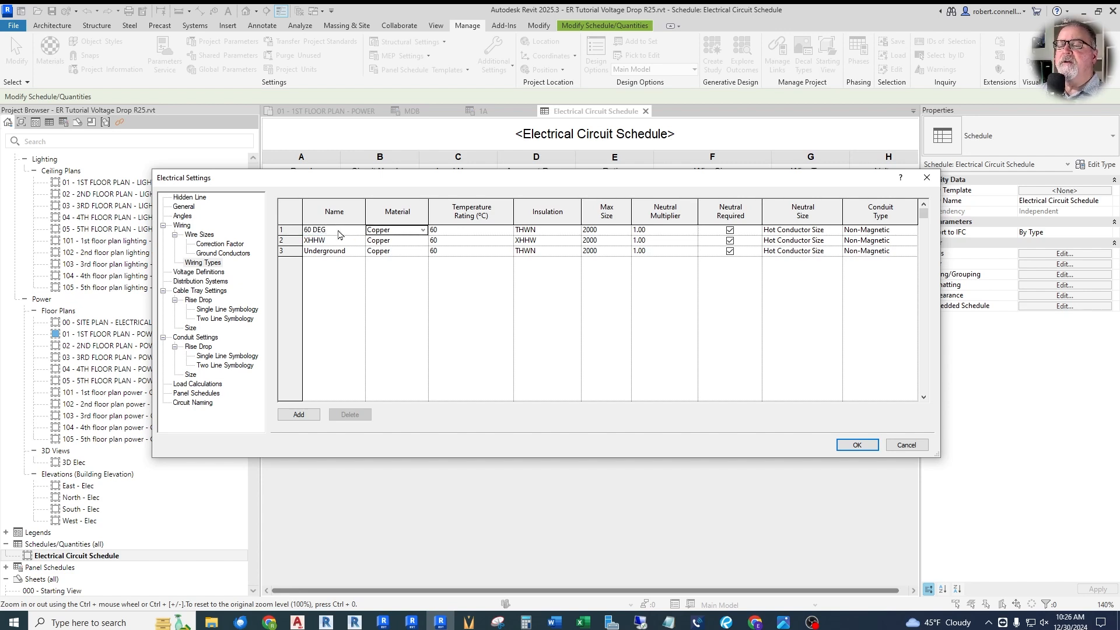
{"action": "left_click", "coordinate": [299, 415]}
{"action": "left_click", "coordinate": [339, 262]}
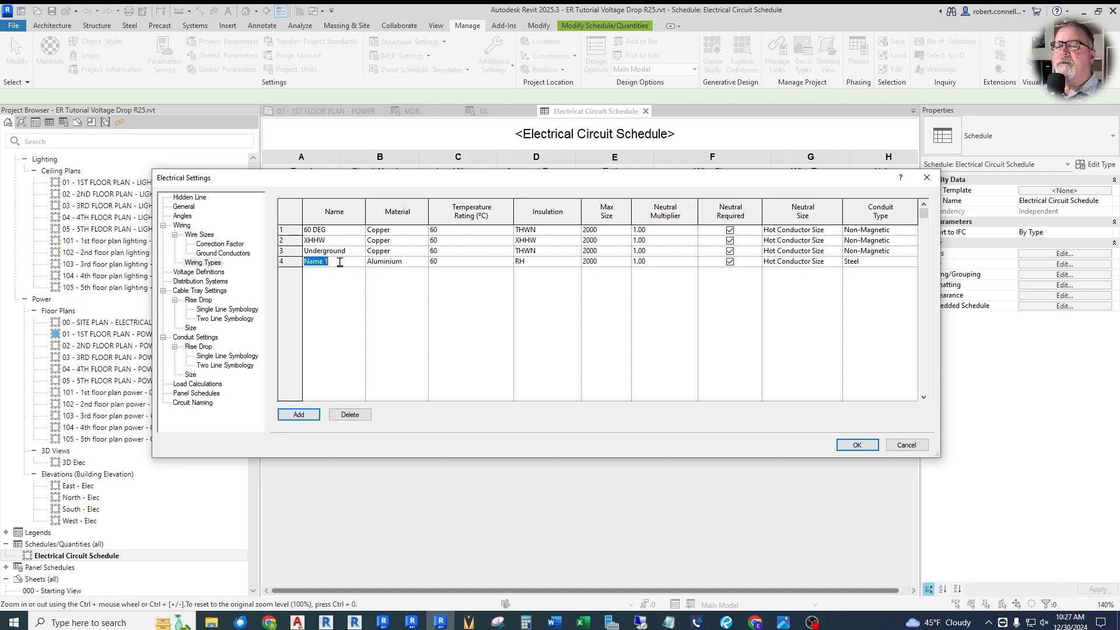
{"action": "type", "text": "75 DEG"}
- Set the 75 DEG wiring type's material to Copper and its temperature rating to 75
{"action": "left_click", "coordinate": [417, 263]}
{"action": "left_click", "coordinate": [423, 263]}
{"action": "left_click", "coordinate": [391, 282]}
{"action": "left_click", "coordinate": [505, 264]}
{"action": "left_click", "coordinate": [509, 261]}
{"action": "left_click", "coordinate": [458, 281]}
- Set the 75 DEG wiring type's insulation to THHW and conduit type to Non-Magnetic, and accept the Electrical Settings
{"action": "left_click", "coordinate": [558, 263]}
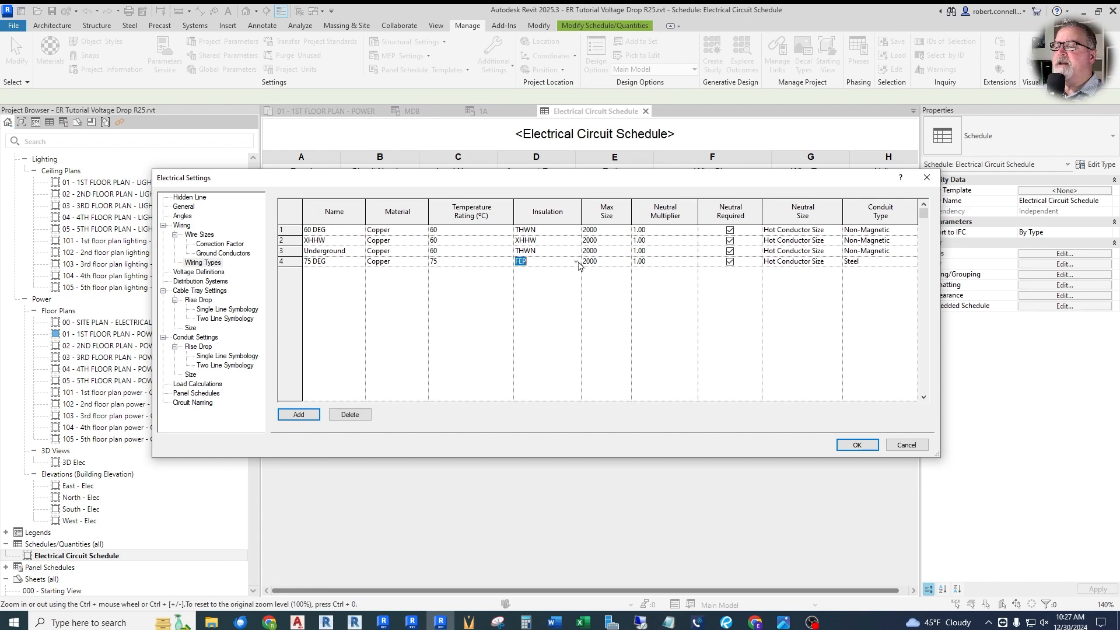
{"action": "left_click", "coordinate": [578, 263]}
{"action": "scroll", "coordinate": [551, 298], "scroll_direction": "down", "scroll_amount": 2}
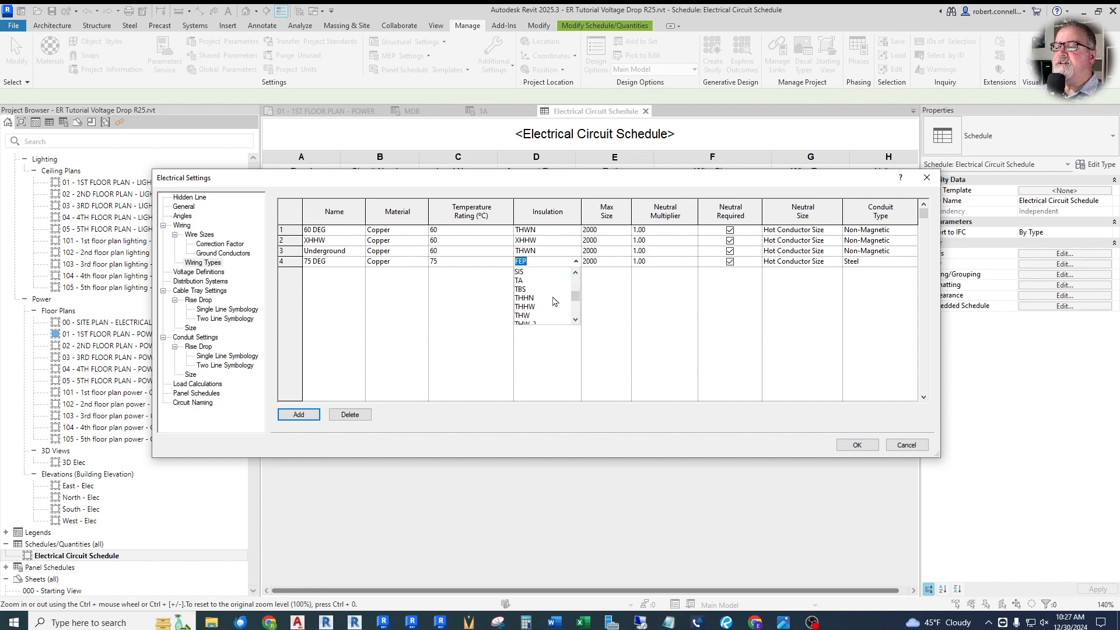
{"action": "left_click", "coordinate": [530, 307]}
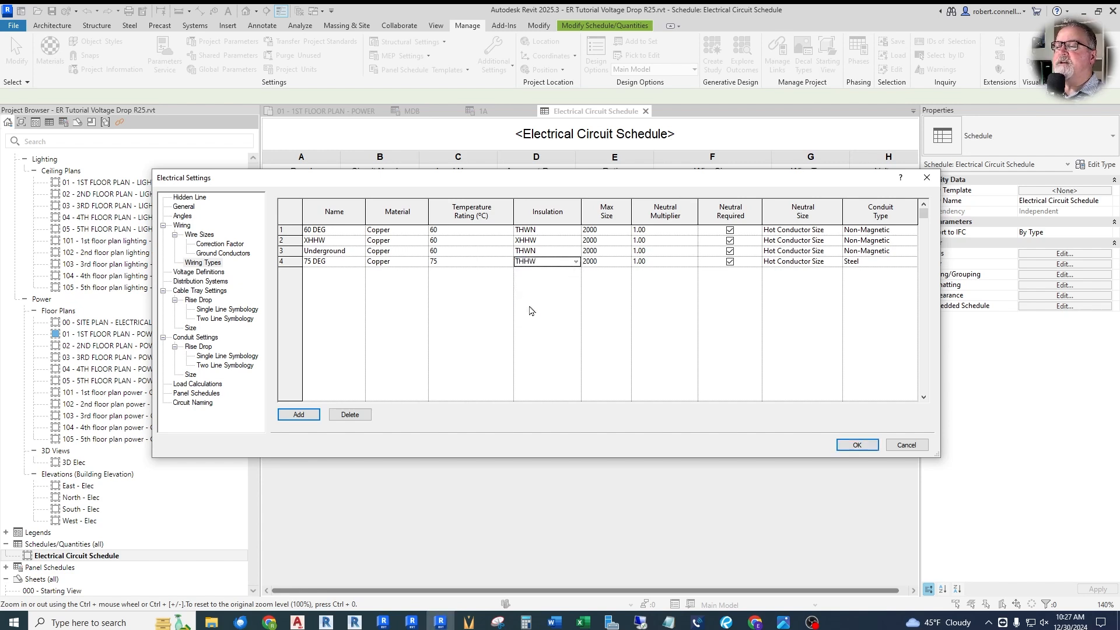
{"action": "left_click", "coordinate": [882, 262]}
{"action": "left_click", "coordinate": [913, 262]}
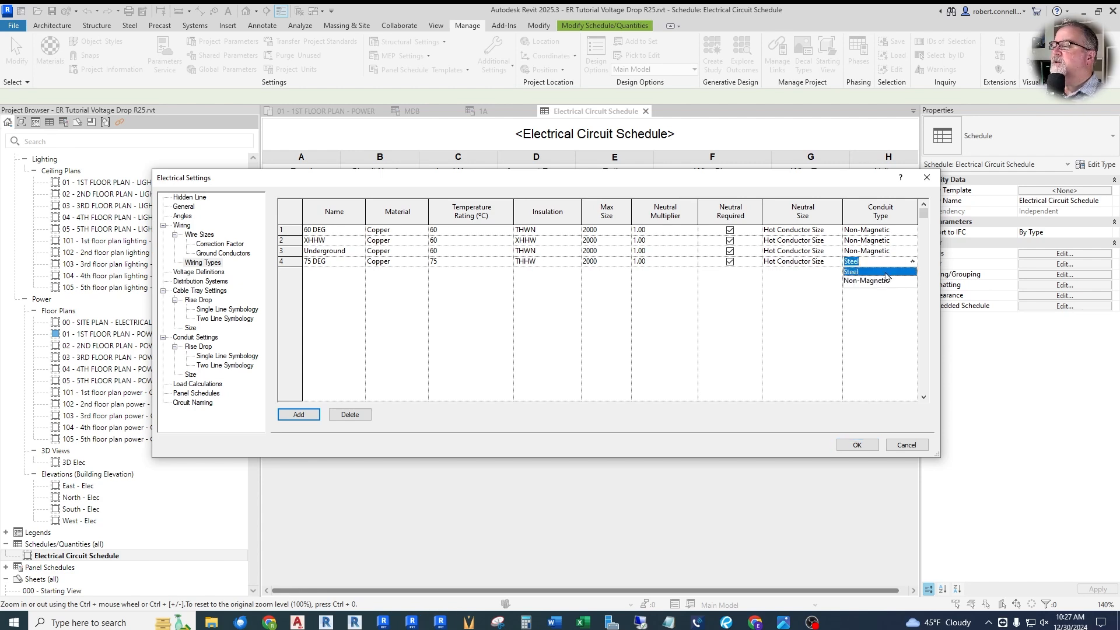
{"action": "left_click", "coordinate": [878, 281]}
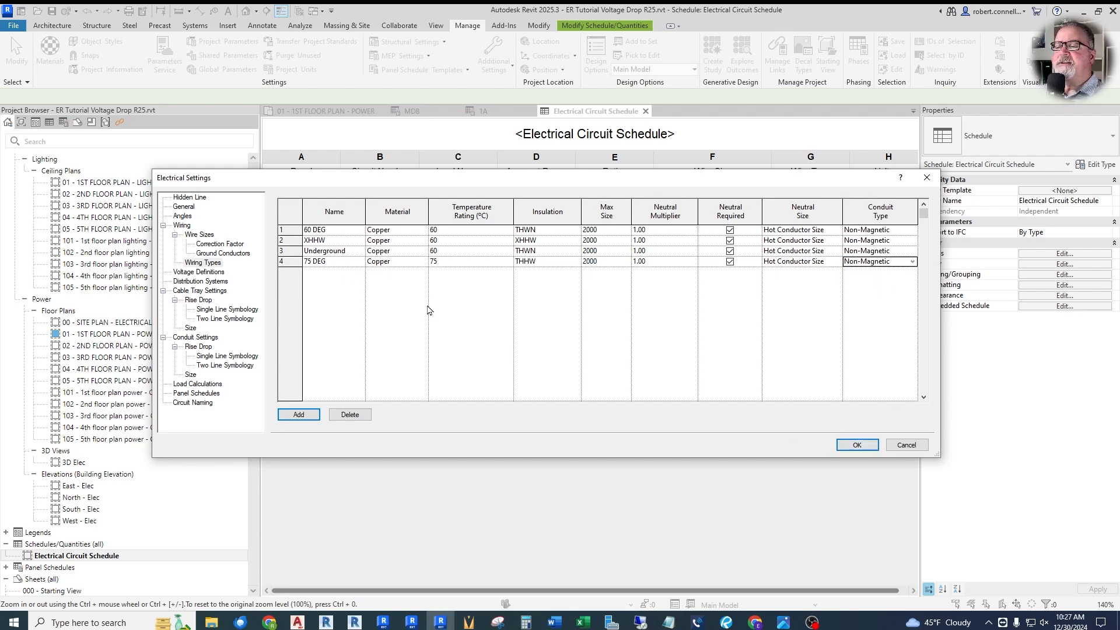
{"action": "left_click", "coordinate": [857, 445]}
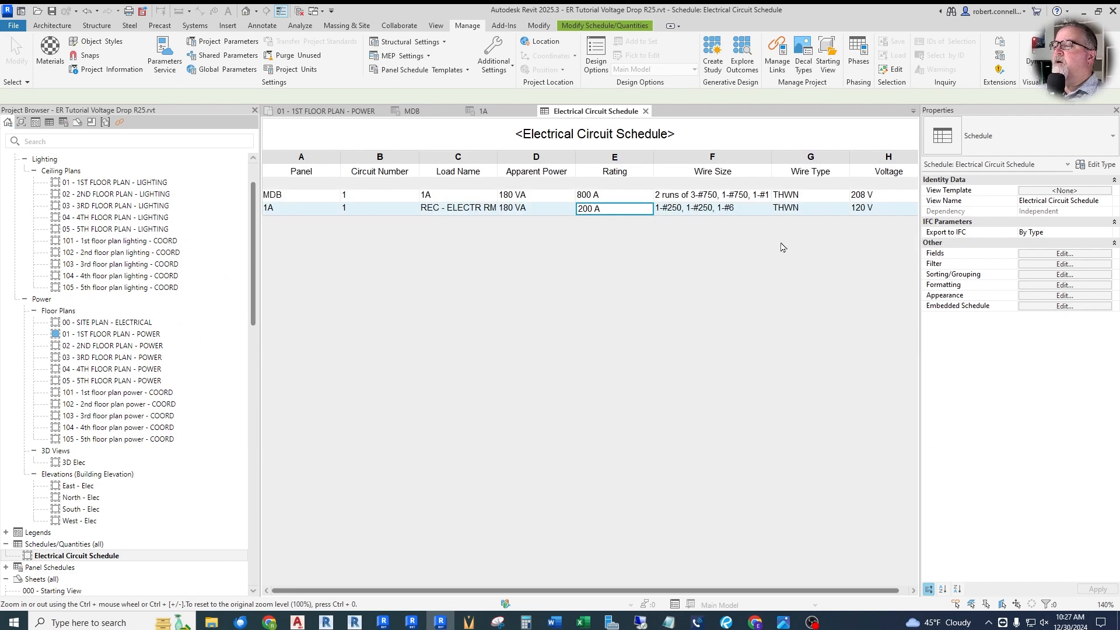
- Set the wire type of panel 1A's receptacle circuit and of the MDB circuit to 75 DEG in the schedule
{"action": "left_click", "coordinate": [815, 208]}
{"action": "left_click", "coordinate": [844, 210]}
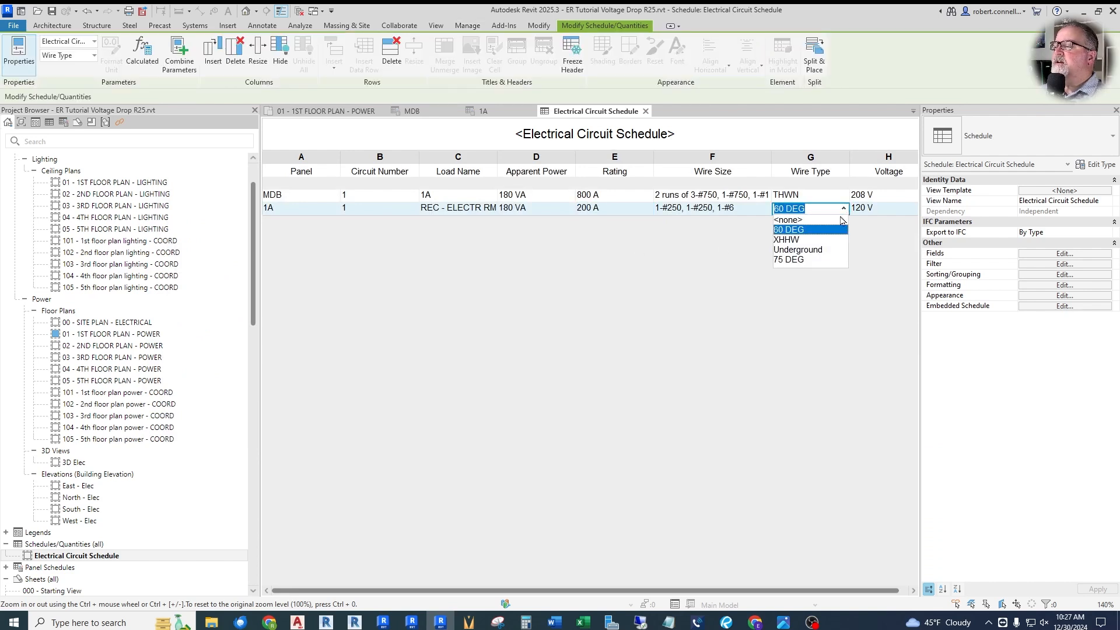
{"action": "left_click", "coordinate": [792, 260]}
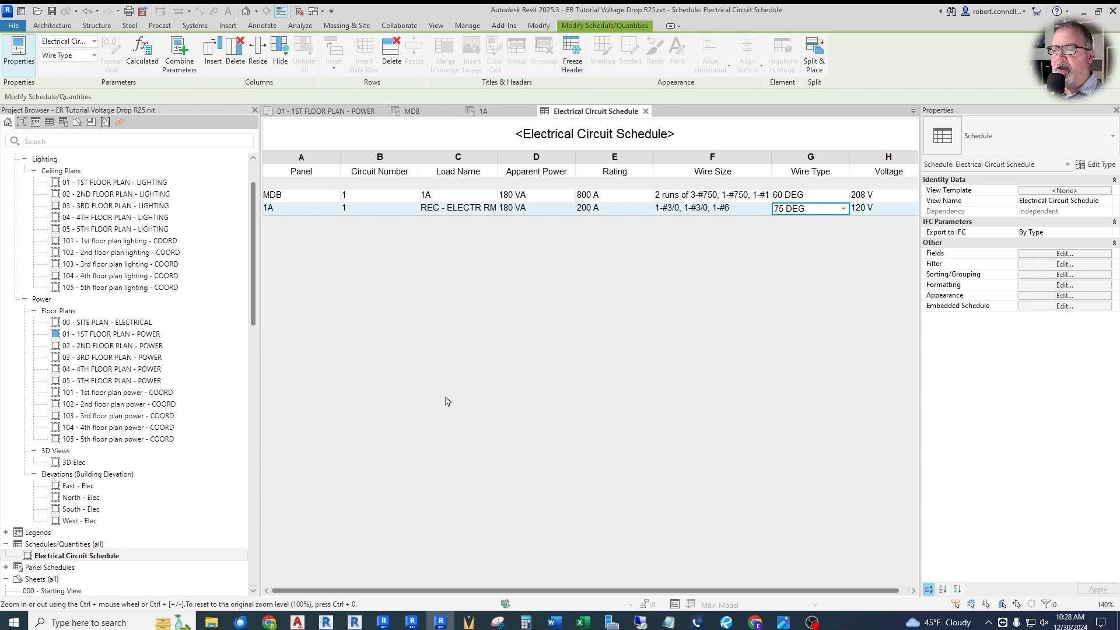
{"action": "left_click", "coordinate": [845, 198]}
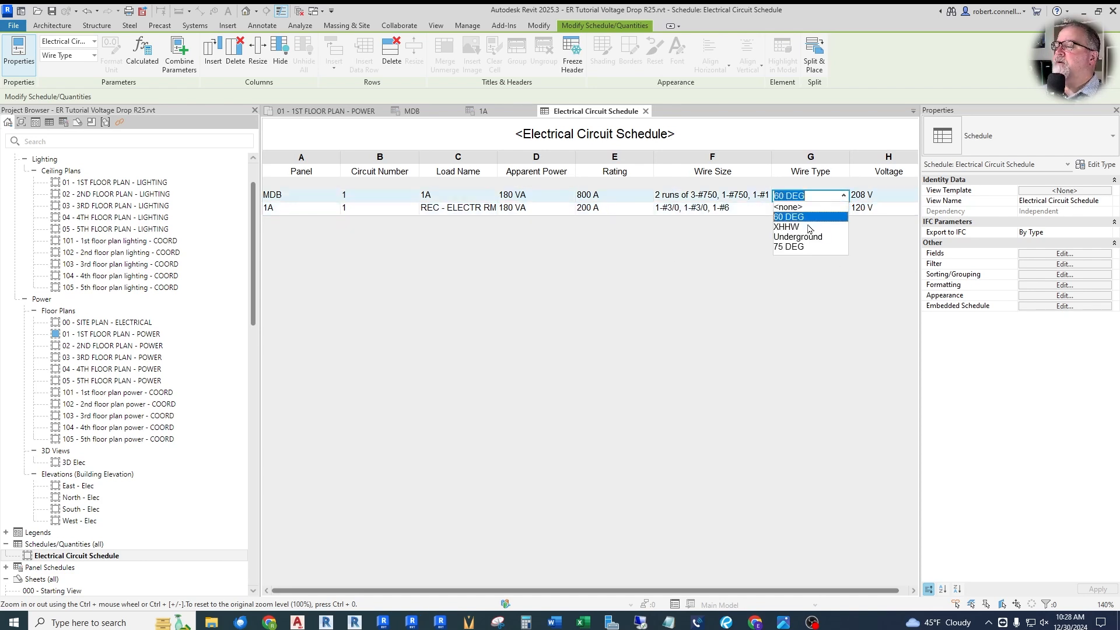
{"action": "left_click", "coordinate": [800, 248]}
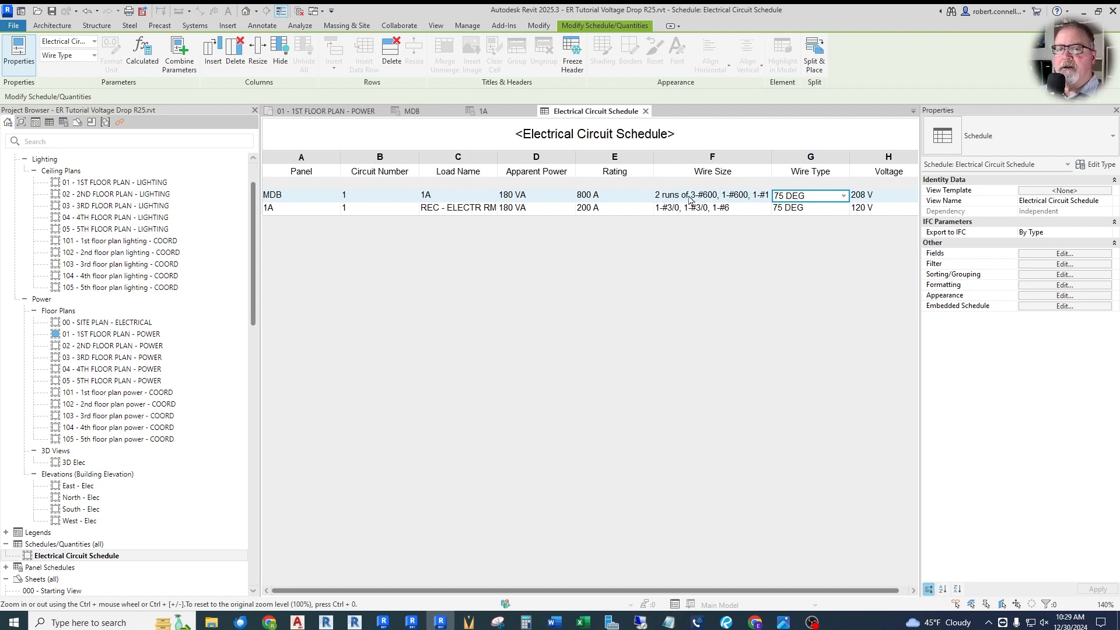
- Set the rating of the MDB circuit feeding panel 1A to 600 A
{"action": "left_click", "coordinate": [642, 198]}
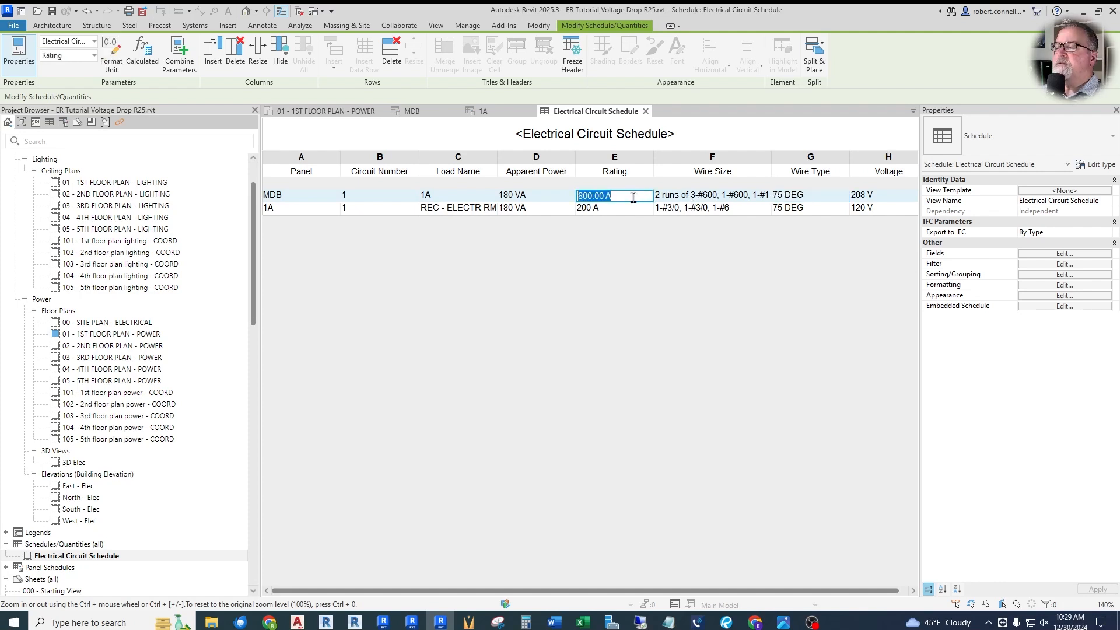
{"action": "type", "text": "600"}
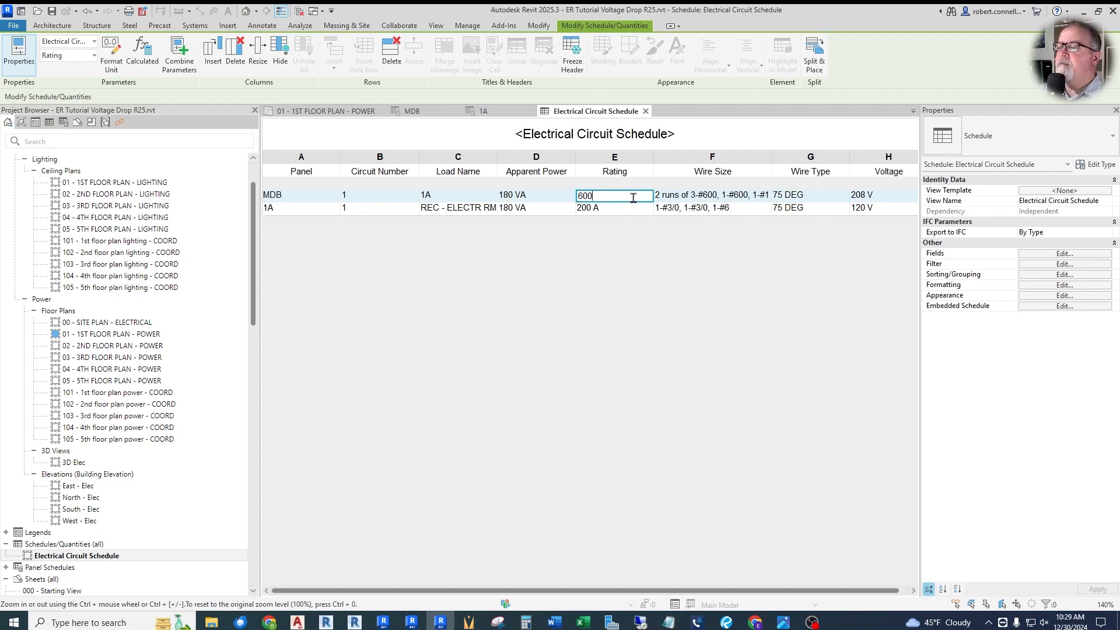
{"action": "key", "text": "Return"}
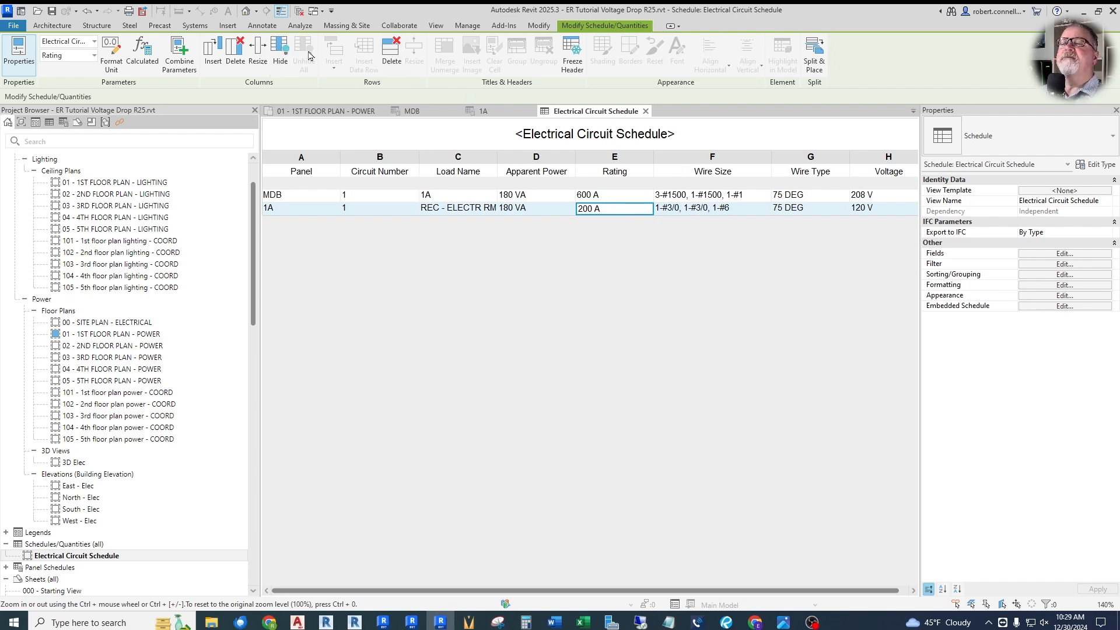
- Reopen the wiring types in the Electrical Settings and set the 60 DEG type's maximum size to 500
{"action": "left_click", "coordinate": [467, 25]}
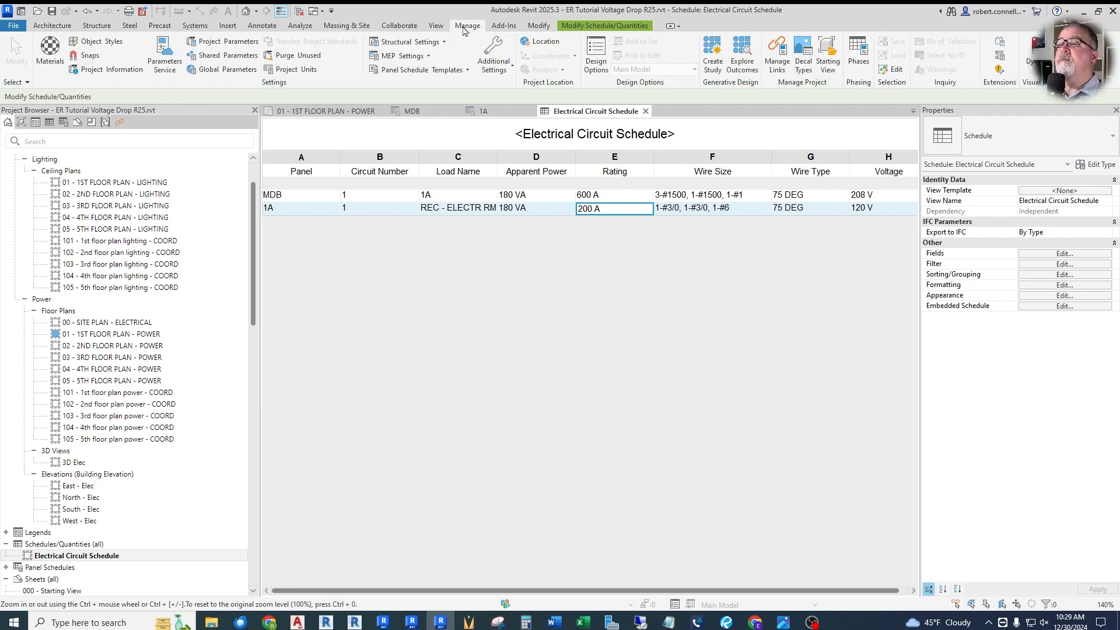
{"action": "left_click", "coordinate": [415, 56]}
{"action": "left_click", "coordinate": [407, 102]}
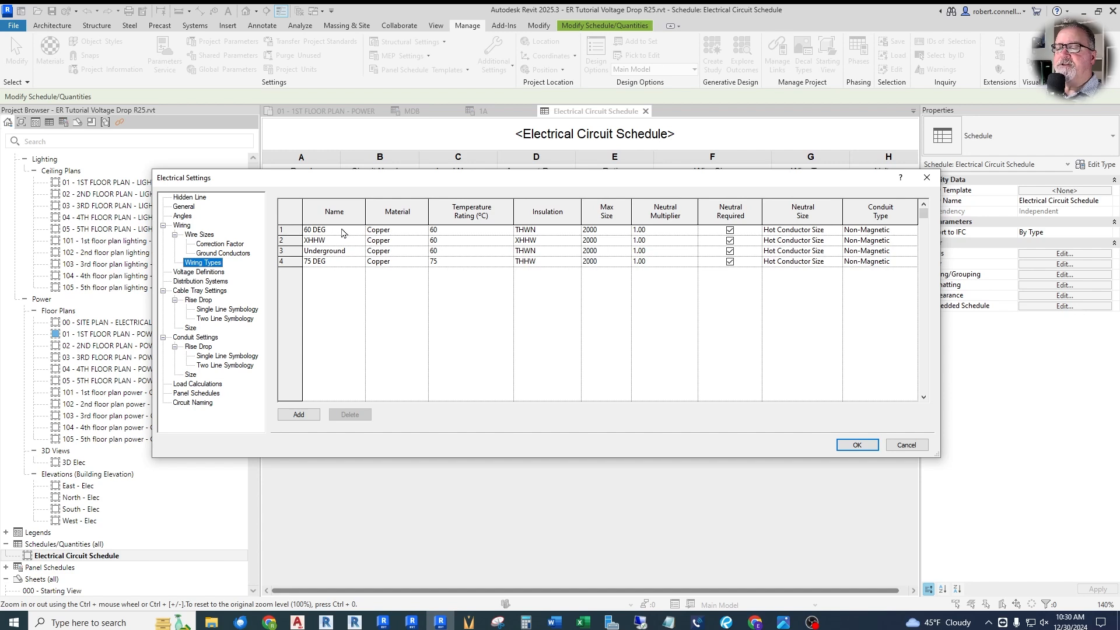
{"action": "left_click", "coordinate": [613, 233]}
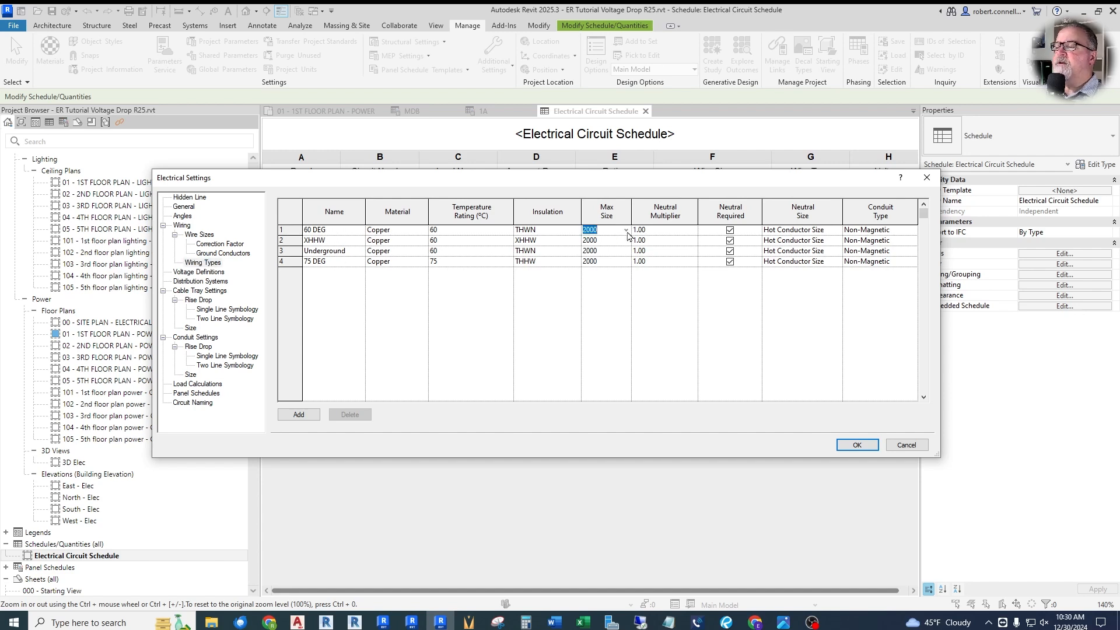
{"action": "left_click", "coordinate": [626, 231]}
{"action": "scroll", "coordinate": [607, 259], "scroll_direction": "up", "scroll_amount": 2}
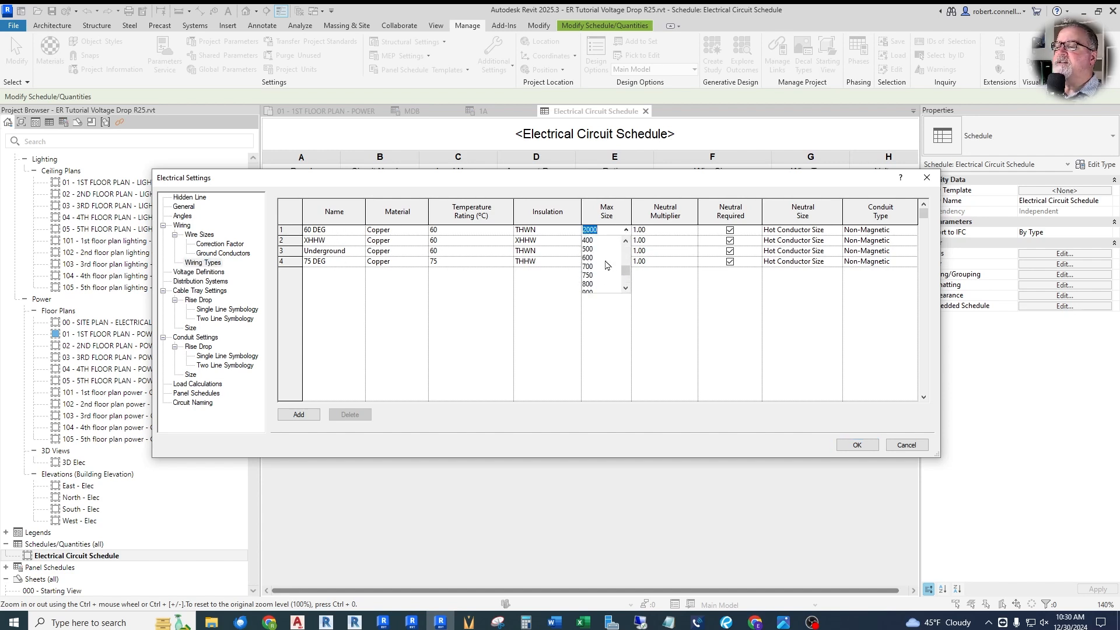
{"action": "left_click", "coordinate": [587, 249]}
- Set the 75 DEG wiring type's maximum size to 500 and accept the Electrical Settings
{"action": "left_click", "coordinate": [626, 261]}
{"action": "scroll", "coordinate": [616, 280], "scroll_direction": "up", "scroll_amount": 8}
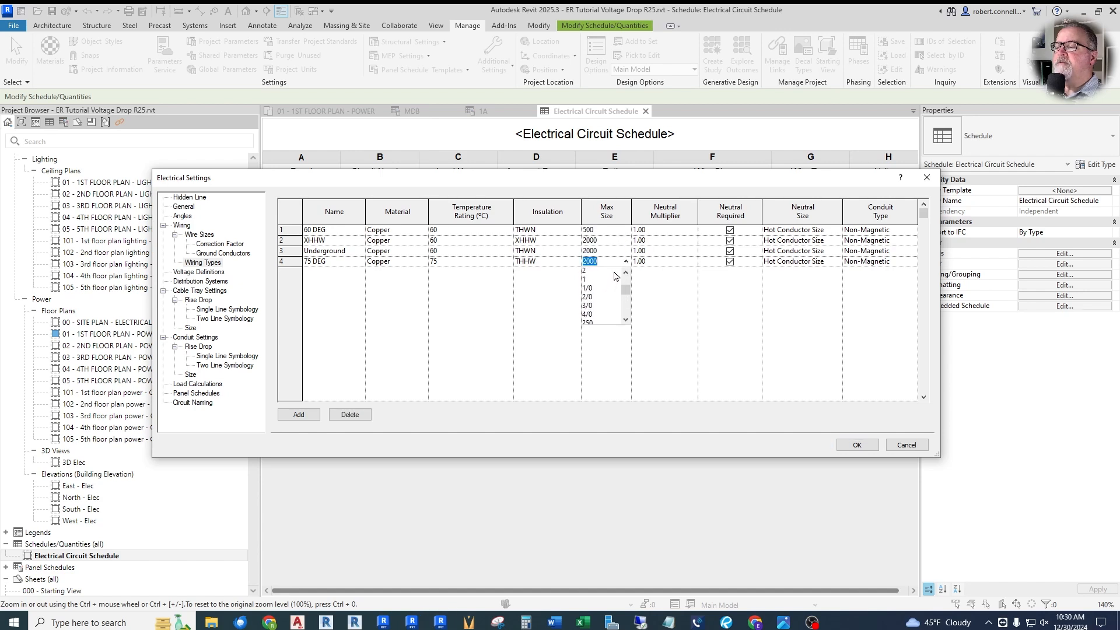
{"action": "left_click", "coordinate": [626, 262]}
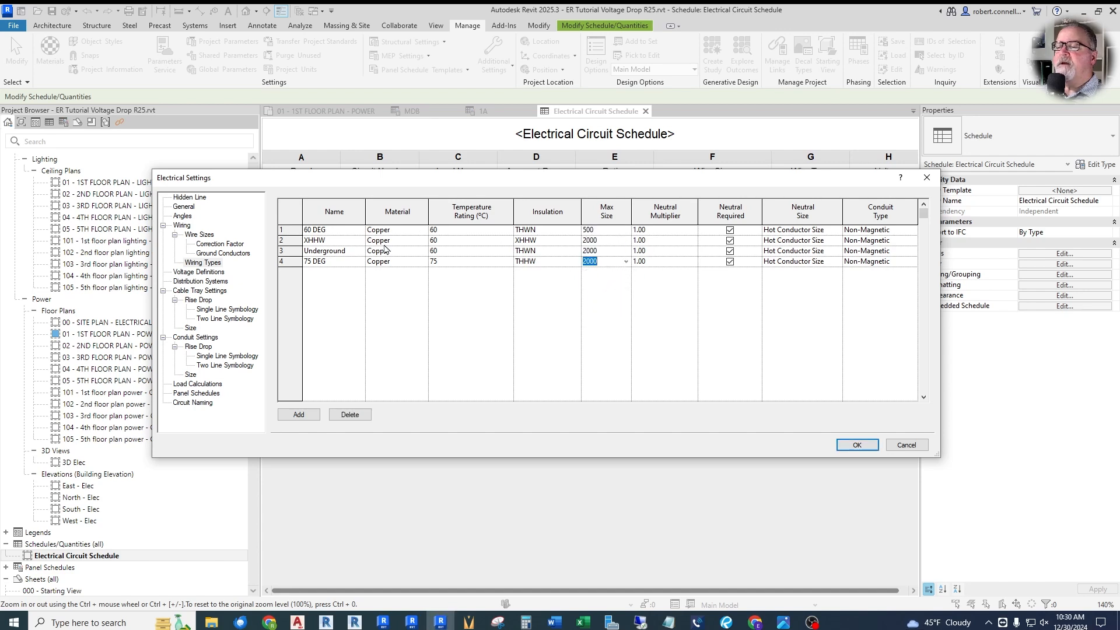
{"action": "left_click", "coordinate": [626, 261]}
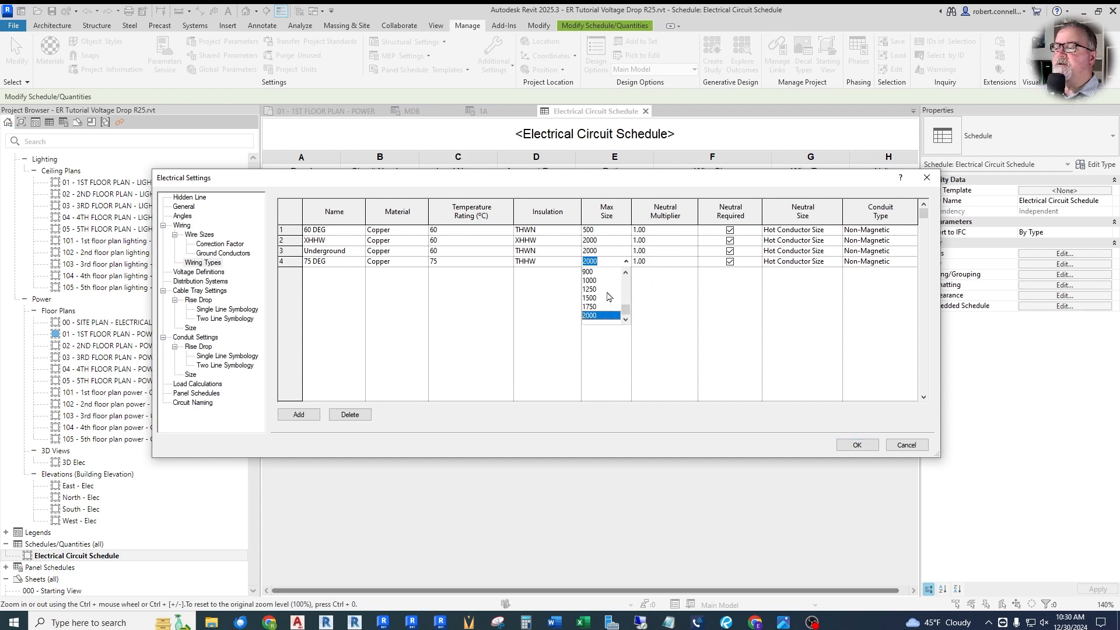
{"action": "scroll", "coordinate": [607, 296], "scroll_direction": "up", "scroll_amount": 2}
{"action": "left_click", "coordinate": [589, 280]}
{"action": "left_click", "coordinate": [857, 445]}
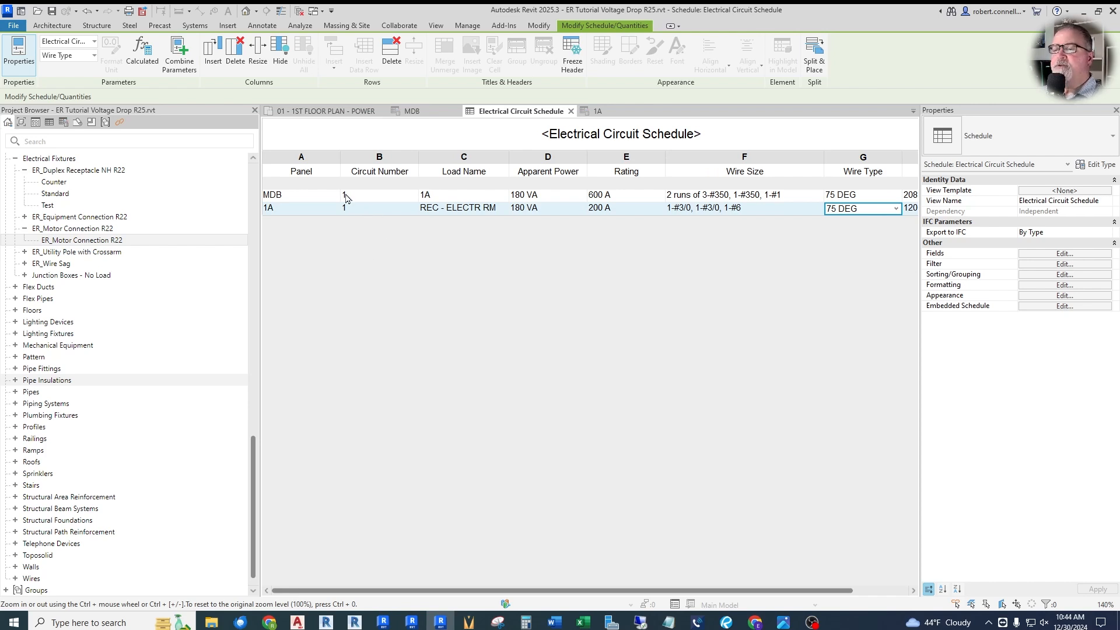
- Open the 01 - 1ST FLOOR PLAN - POWER view and place an ER_Motor Connection R22 in electrical room 118 near the doors
{"action": "left_click", "coordinate": [326, 113]}
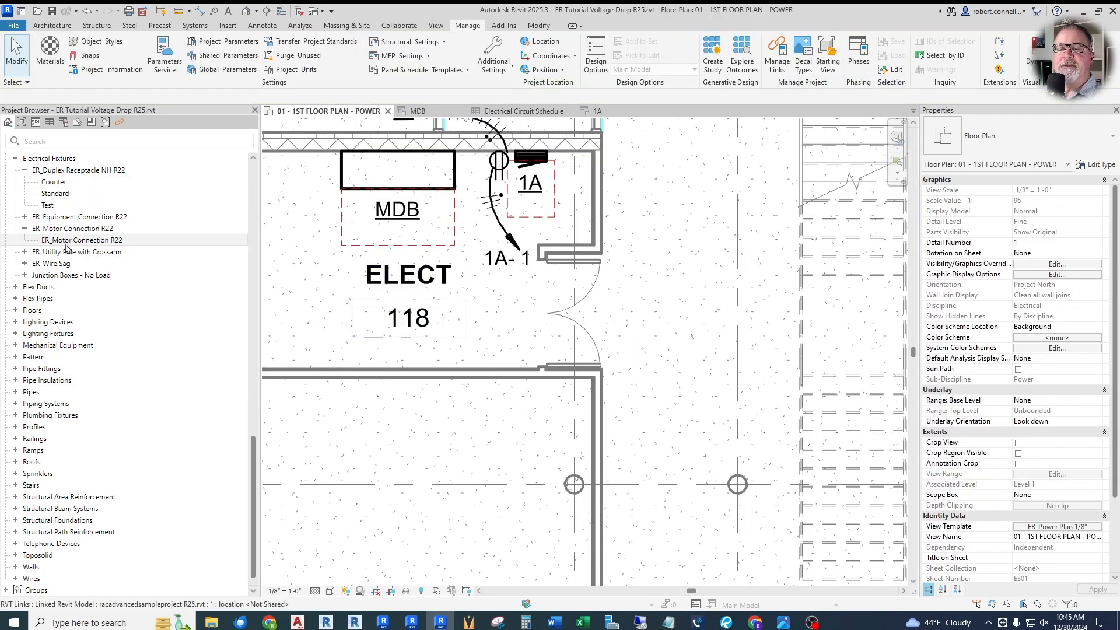
{"action": "left_click_drag", "start_coordinate": [63, 244], "coordinate": [531, 349]}
{"action": "key", "text": "Escape"}
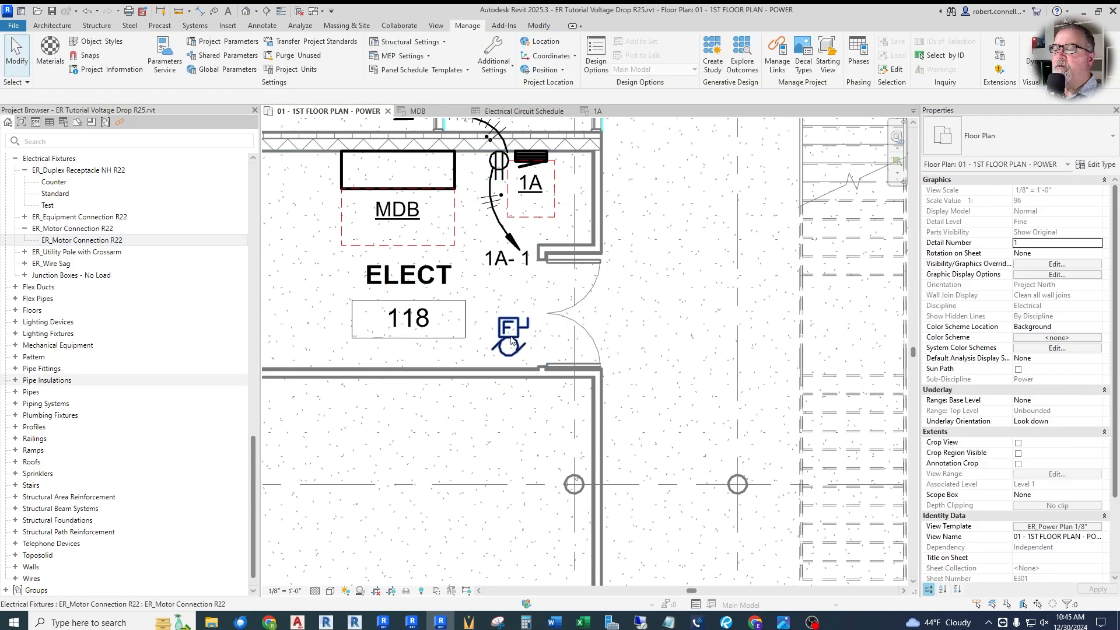
- Review the motor connection's type parameters for load classification, phase, voltage and load
{"action": "left_click", "coordinate": [512, 341]}
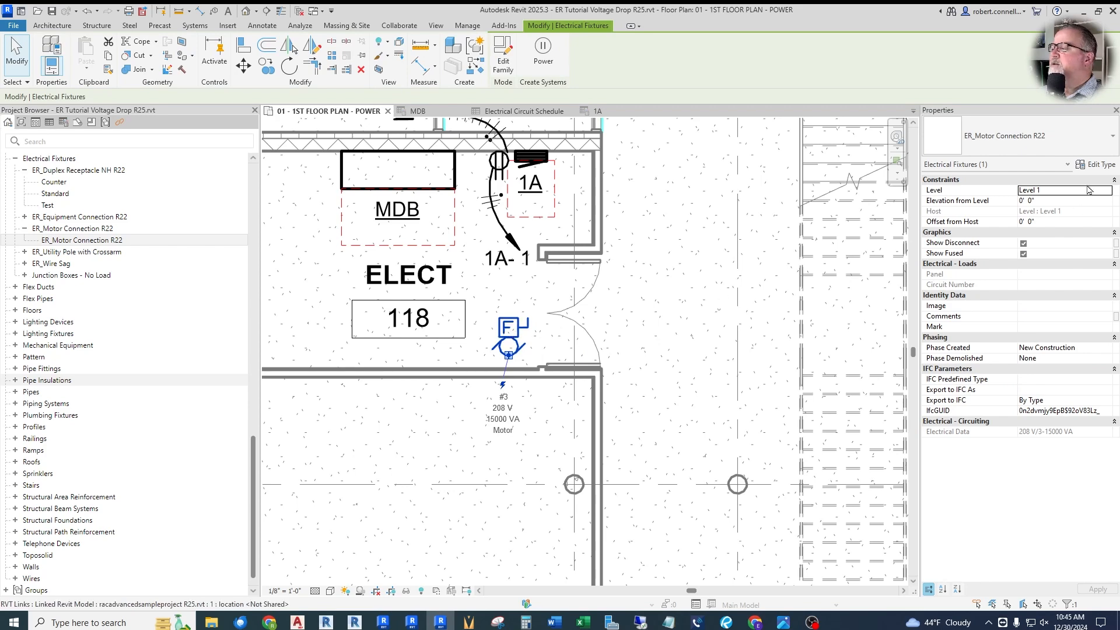
{"action": "left_click", "coordinate": [1098, 164]}
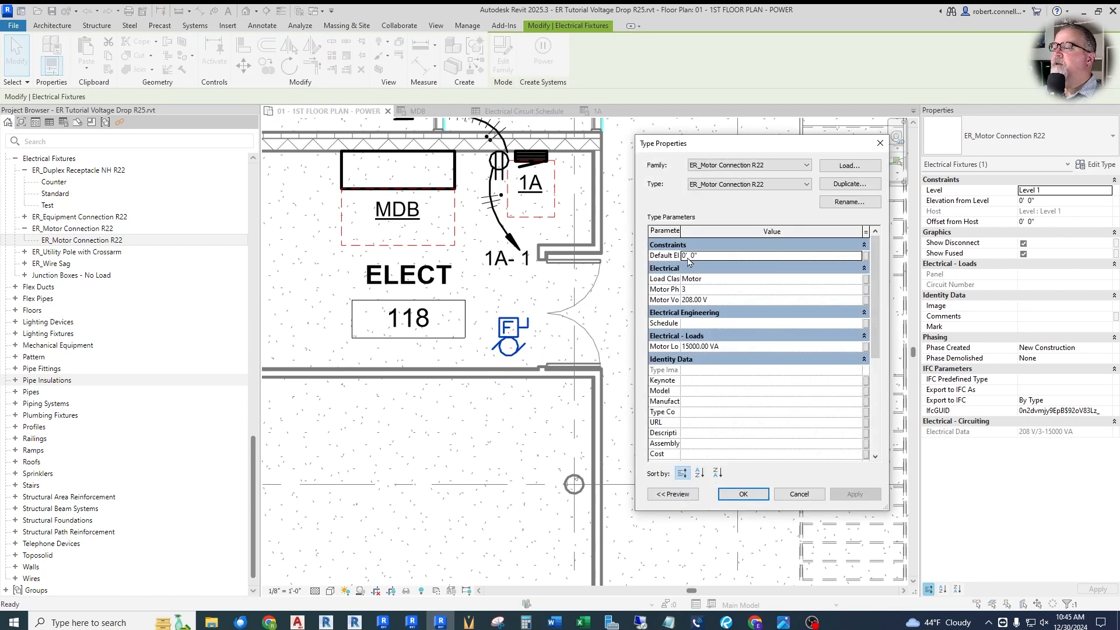
{"action": "left_click_drag", "start_coordinate": [636, 228], "coordinate": [560, 228]}
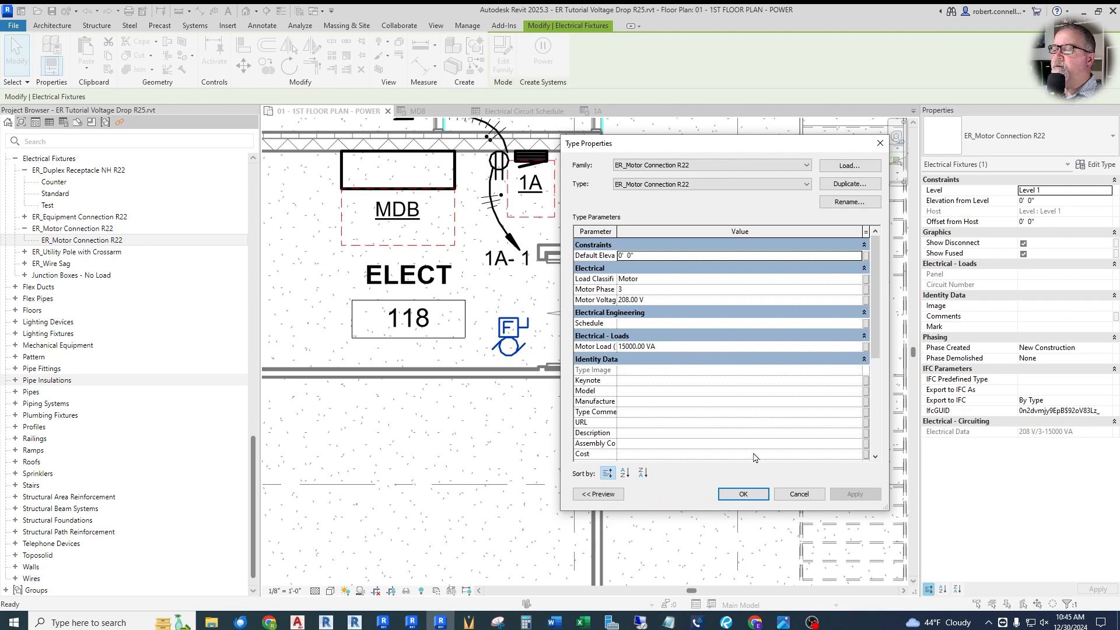
{"action": "left_click", "coordinate": [743, 494]}
- Create a power circuit for the motor connection on panel 1A and convert it to an arc wire
{"action": "left_click", "coordinate": [543, 52]}
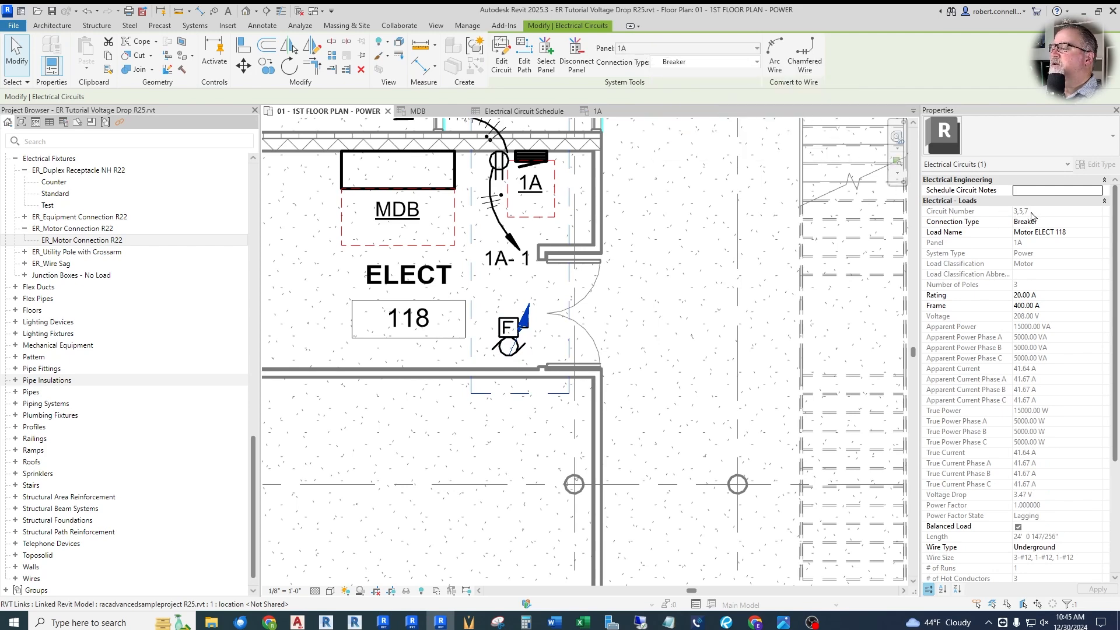
{"action": "left_click", "coordinate": [775, 65]}
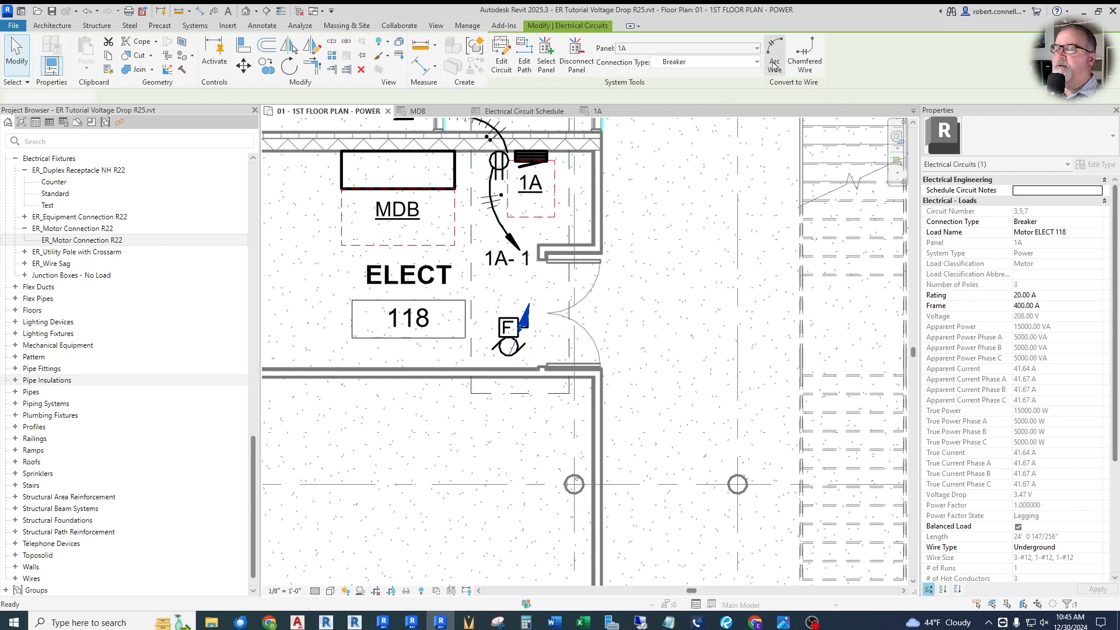
{"action": "left_click", "coordinate": [615, 328]}
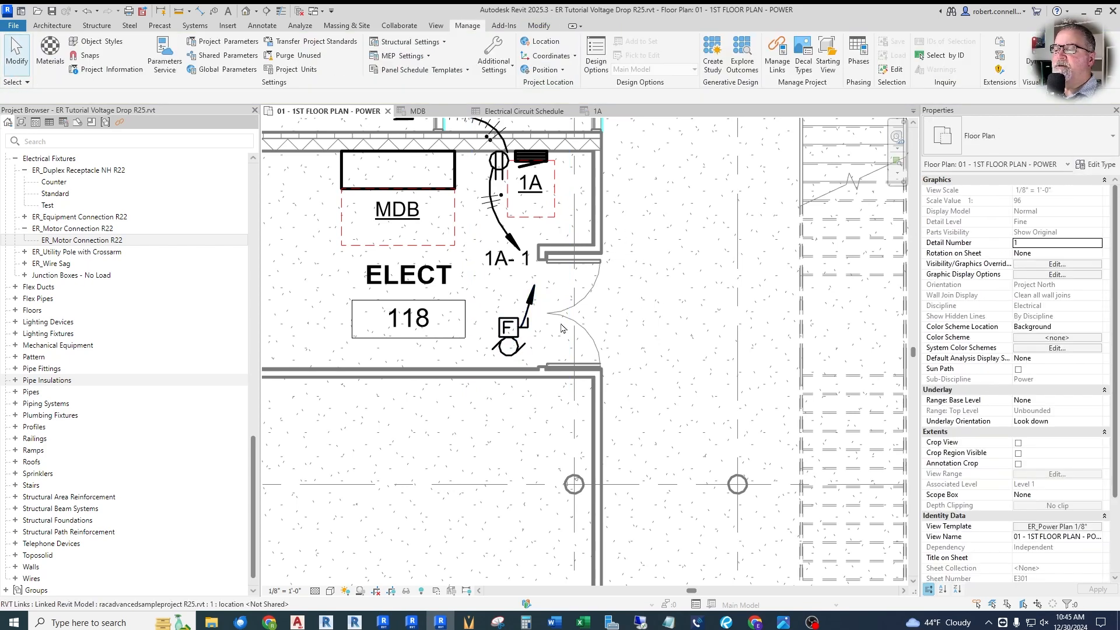
- In the Electrical Circuit Schedule, set the wire type of the Motor ELECT 118 circuit to 60 DEG
{"action": "left_click", "coordinate": [523, 113]}
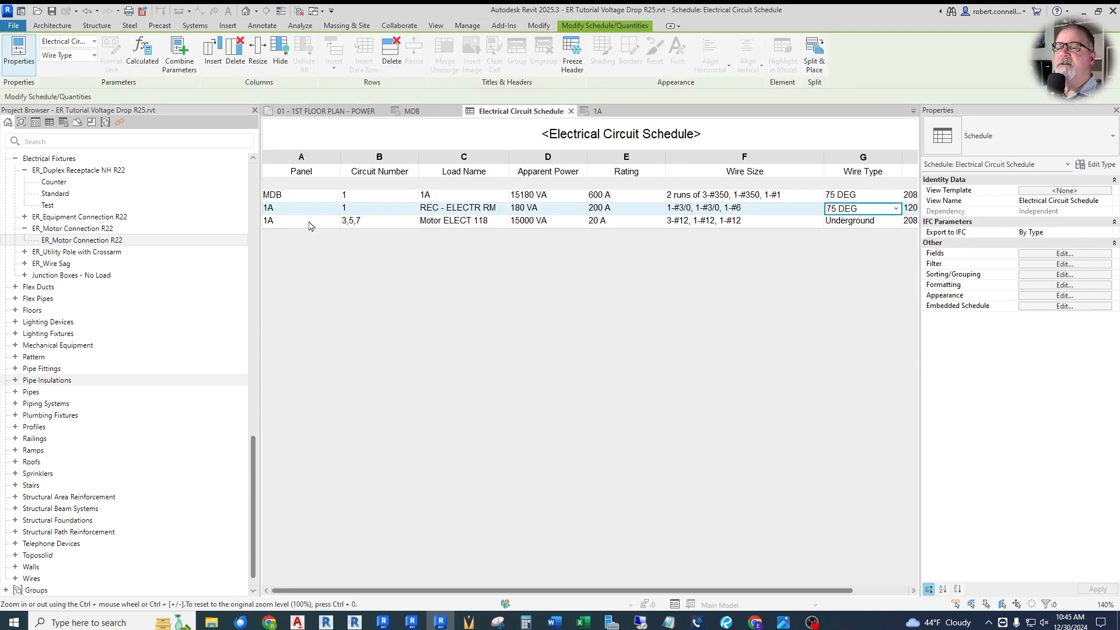
{"action": "left_click", "coordinate": [897, 224]}
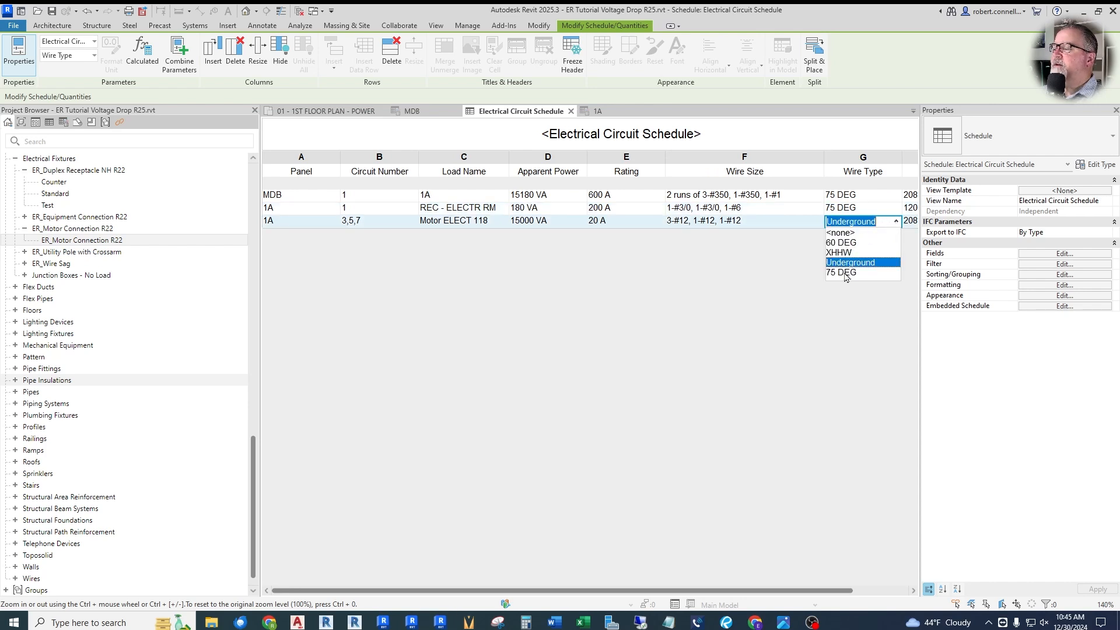
{"action": "left_click", "coordinate": [845, 244]}
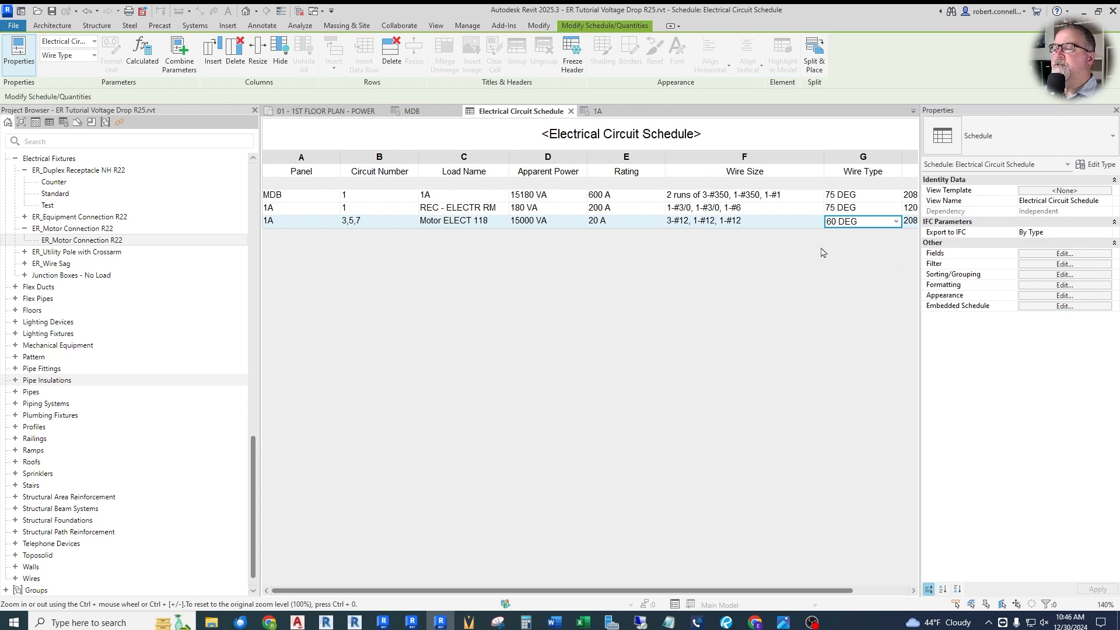
- In the 1st floor power plan, stretch the motor's home run wire out through the double doors of room 118
{"action": "left_click", "coordinate": [328, 112]}
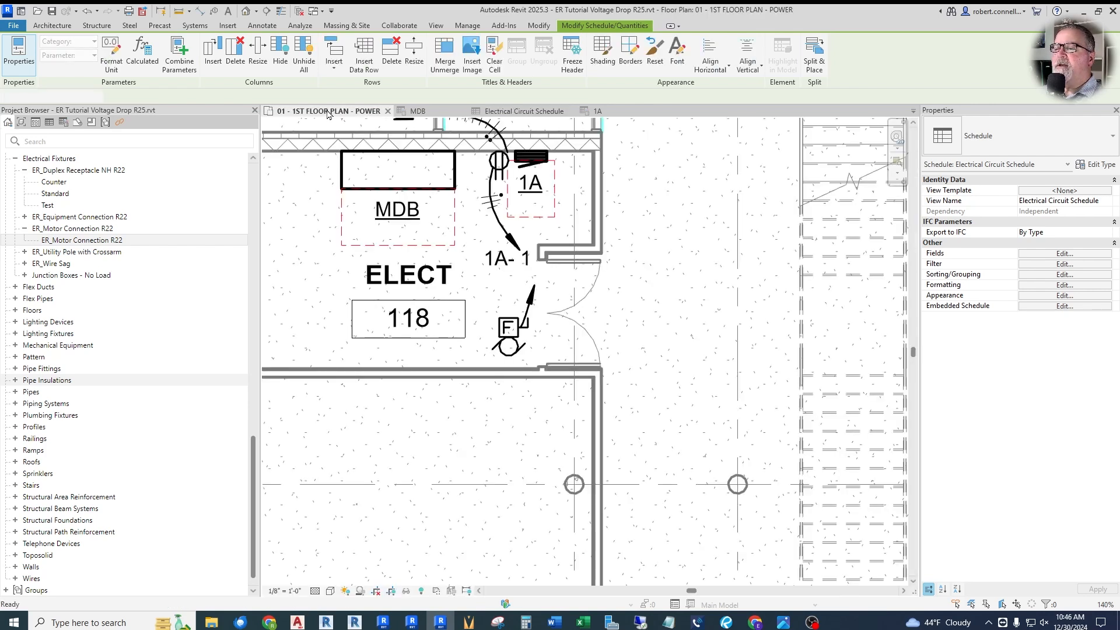
{"action": "left_click", "coordinate": [527, 309]}
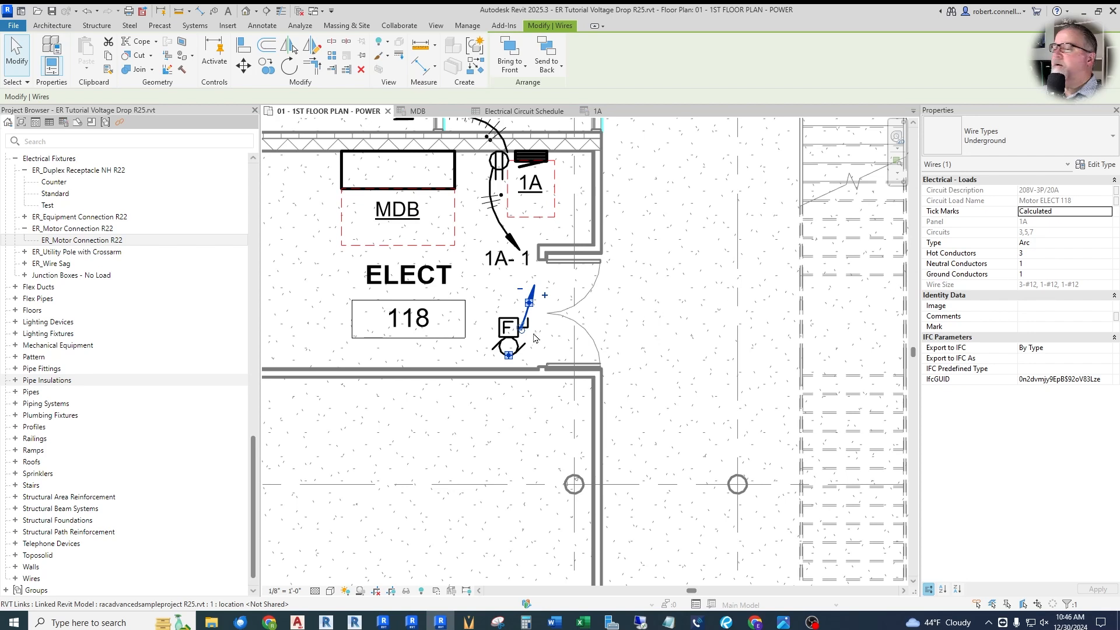
{"action": "left_click_drag", "start_coordinate": [529, 303], "coordinate": [657, 298]}
{"action": "scroll", "coordinate": [617, 354], "scroll_direction": "up", "scroll_amount": 1}
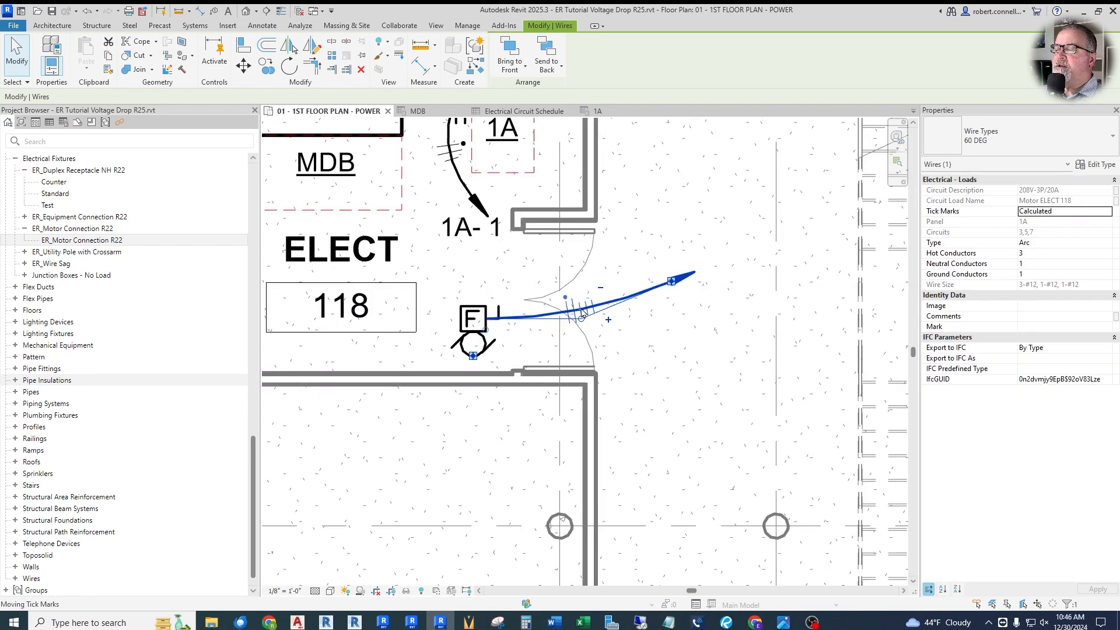
- Set the motor wire's neutral conductors to 0 and check its tick marks in the plan
{"action": "left_click", "coordinate": [1042, 263]}
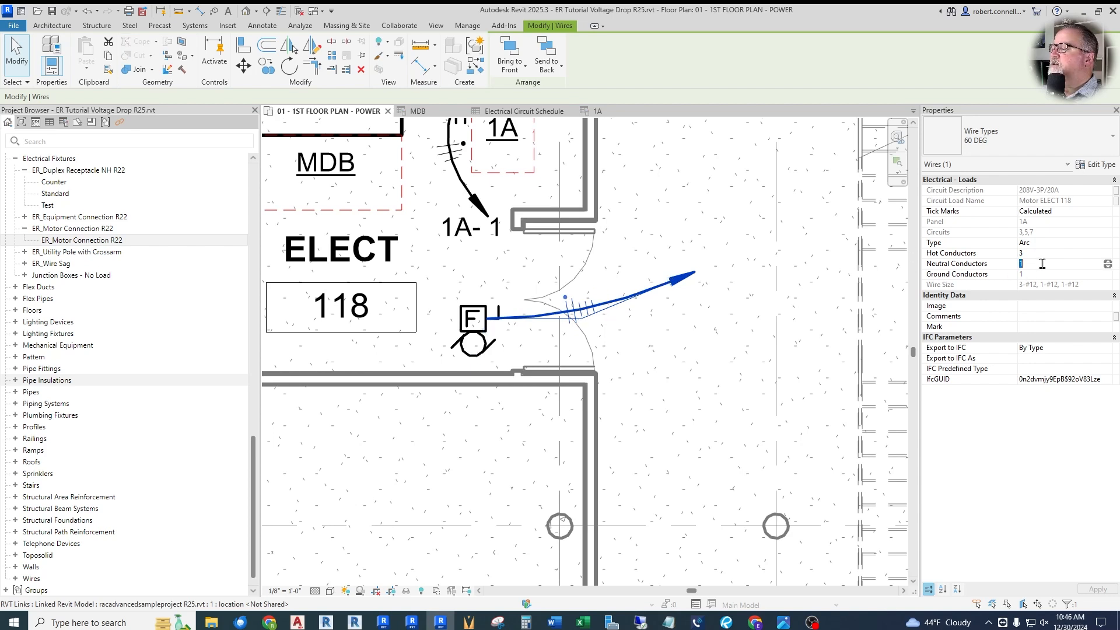
{"action": "left_click", "coordinate": [1108, 267]}
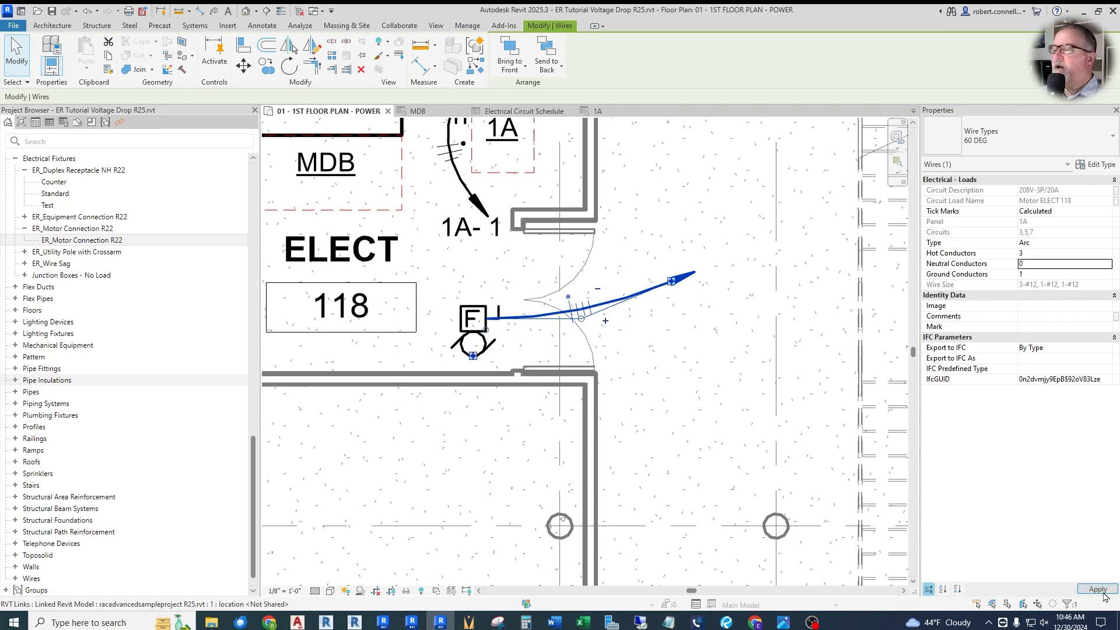
{"action": "left_click", "coordinate": [631, 326]}
{"action": "scroll", "coordinate": [558, 332], "scroll_direction": "up", "scroll_amount": 2}
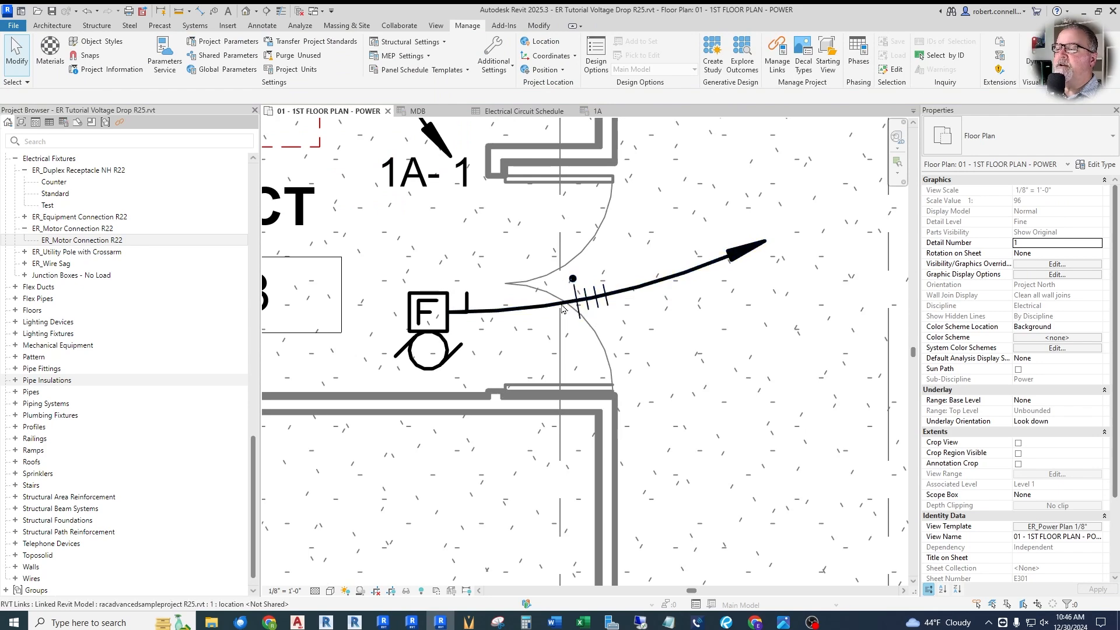
{"action": "scroll", "coordinate": [586, 325], "scroll_direction": "down", "scroll_amount": 2}
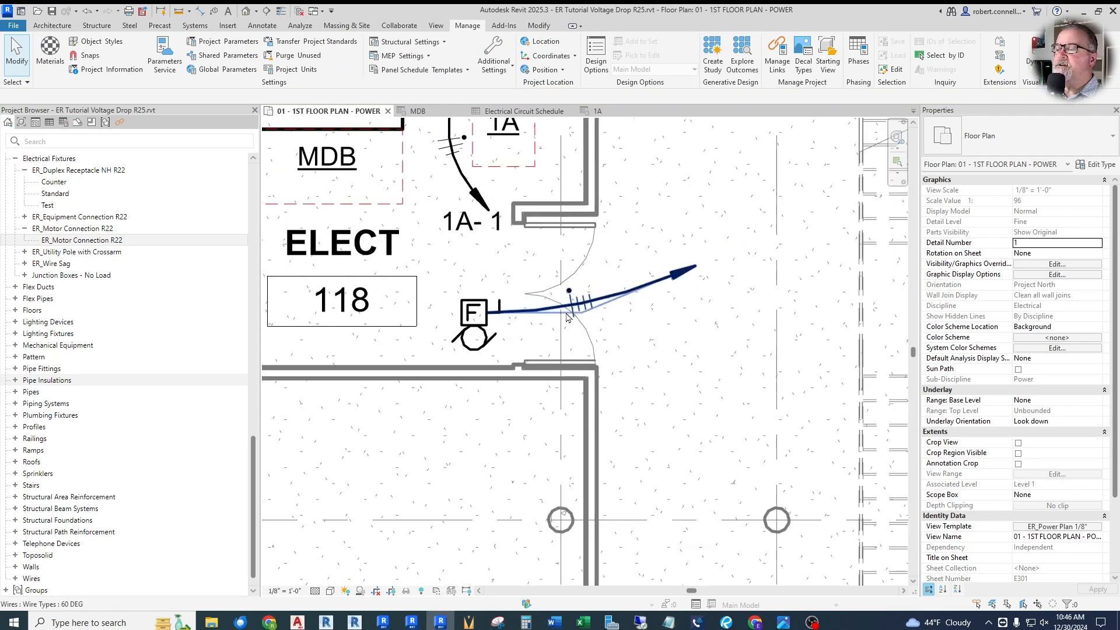
- From the Electrical Circuit Schedule, turn off Neutral Required for all four wiring types in the Electrical Settings and accept them
{"action": "left_click", "coordinate": [529, 113]}
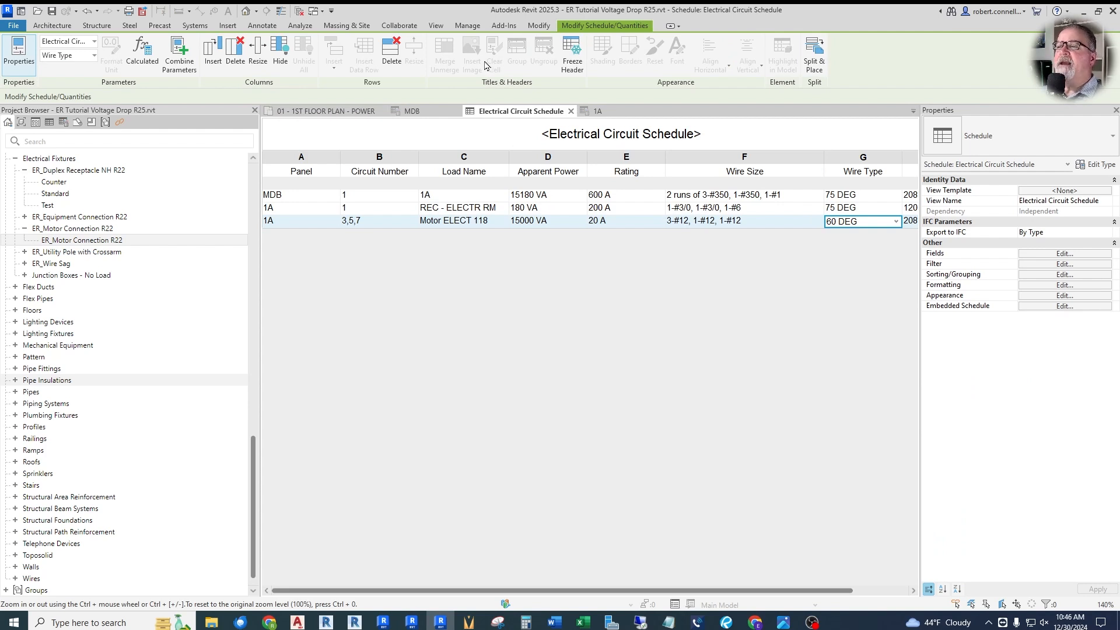
{"action": "left_click", "coordinate": [466, 28]}
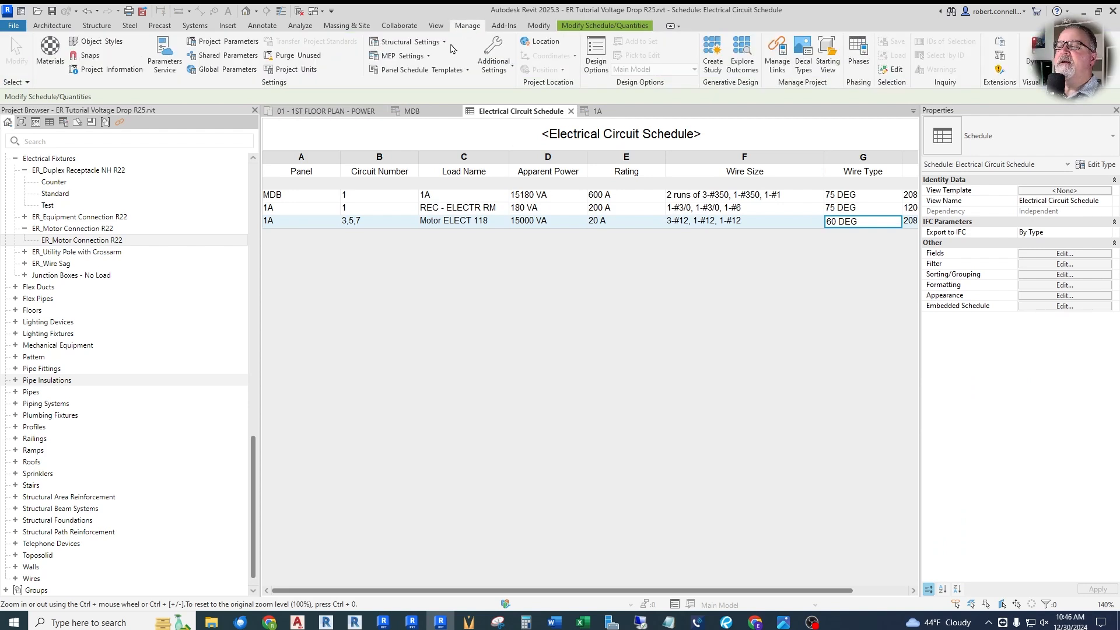
{"action": "left_click", "coordinate": [408, 56]}
{"action": "left_click", "coordinate": [415, 97]}
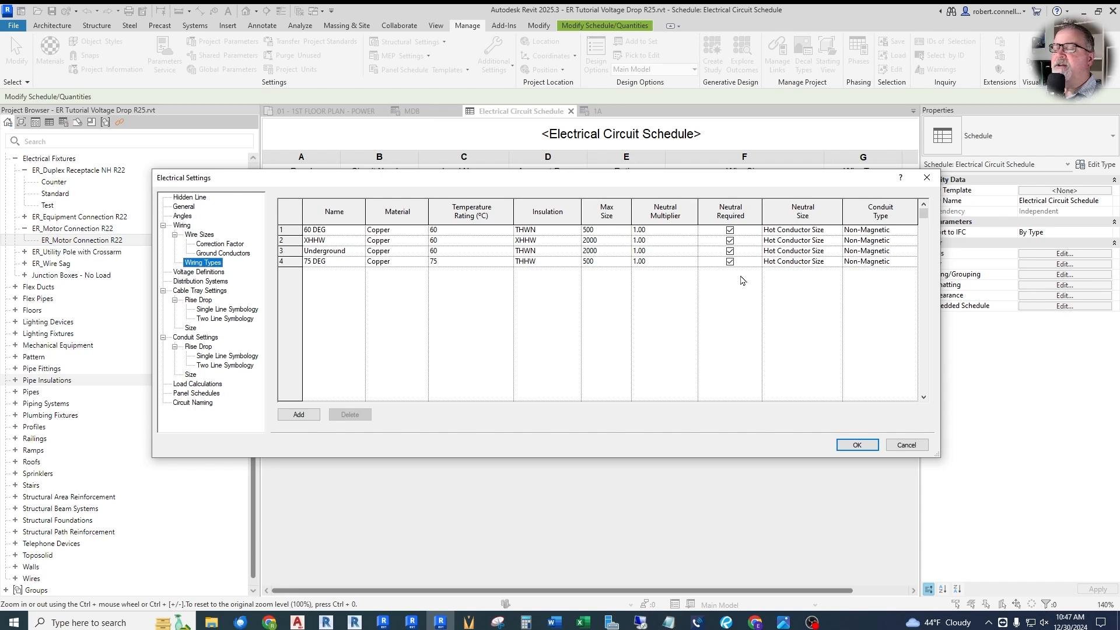
{"action": "left_click", "coordinate": [730, 262]}
{"action": "left_click", "coordinate": [731, 251]}
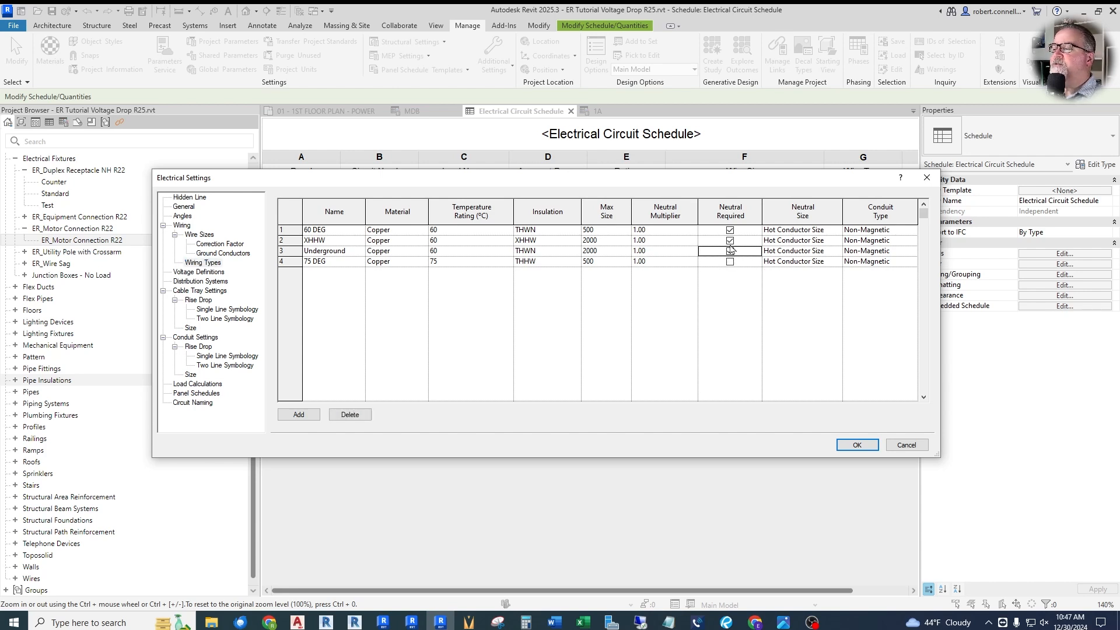
{"action": "left_click", "coordinate": [730, 241]}
{"action": "left_click", "coordinate": [730, 230]}
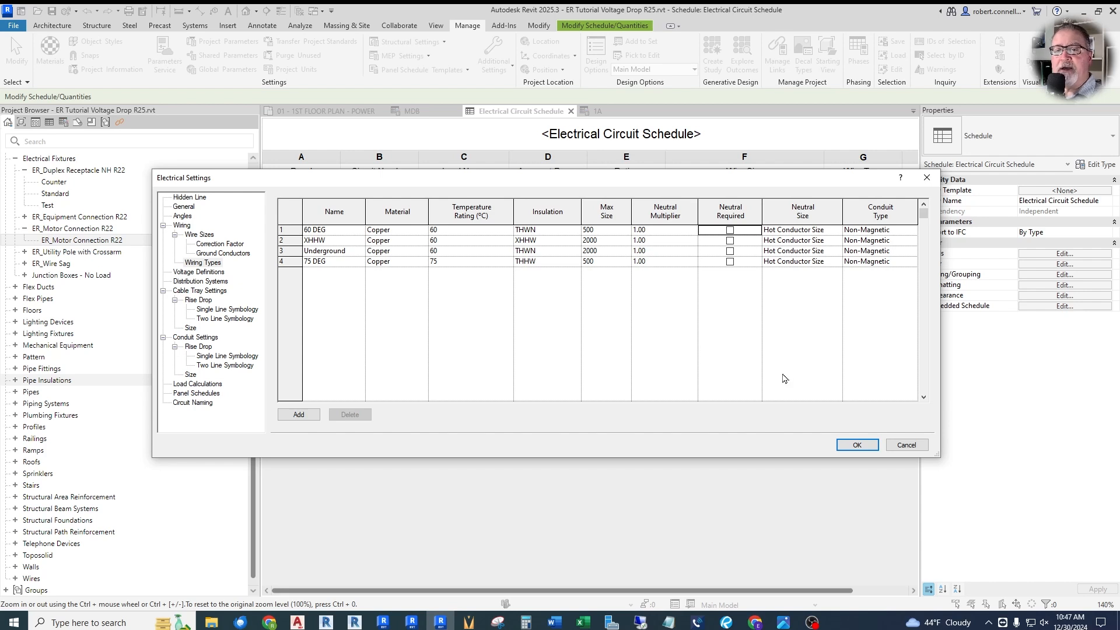
{"action": "left_click", "coordinate": [852, 444]}
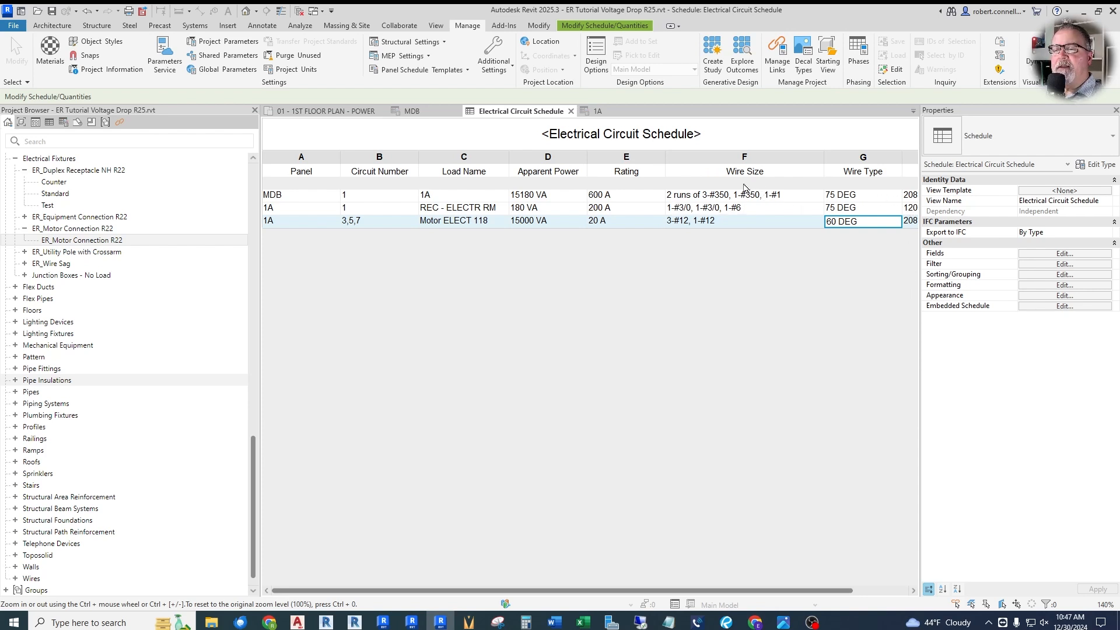
- Return to the 1st floor power plan and examine the electrical load properties of panel 1A
{"action": "left_click", "coordinate": [334, 112]}
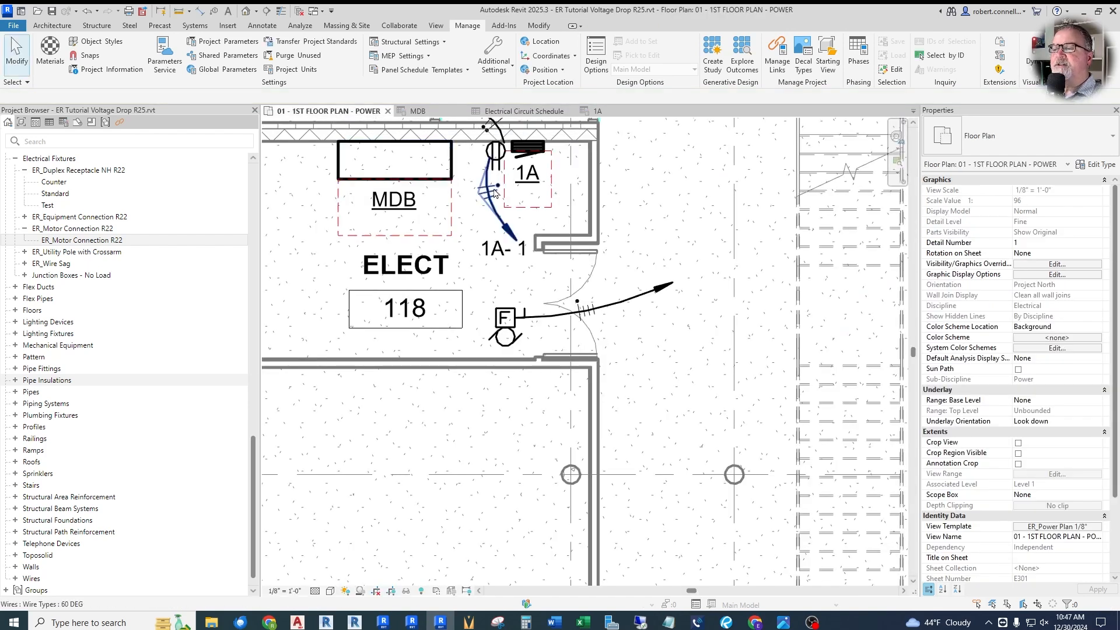
{"action": "left_click", "coordinate": [527, 156]}
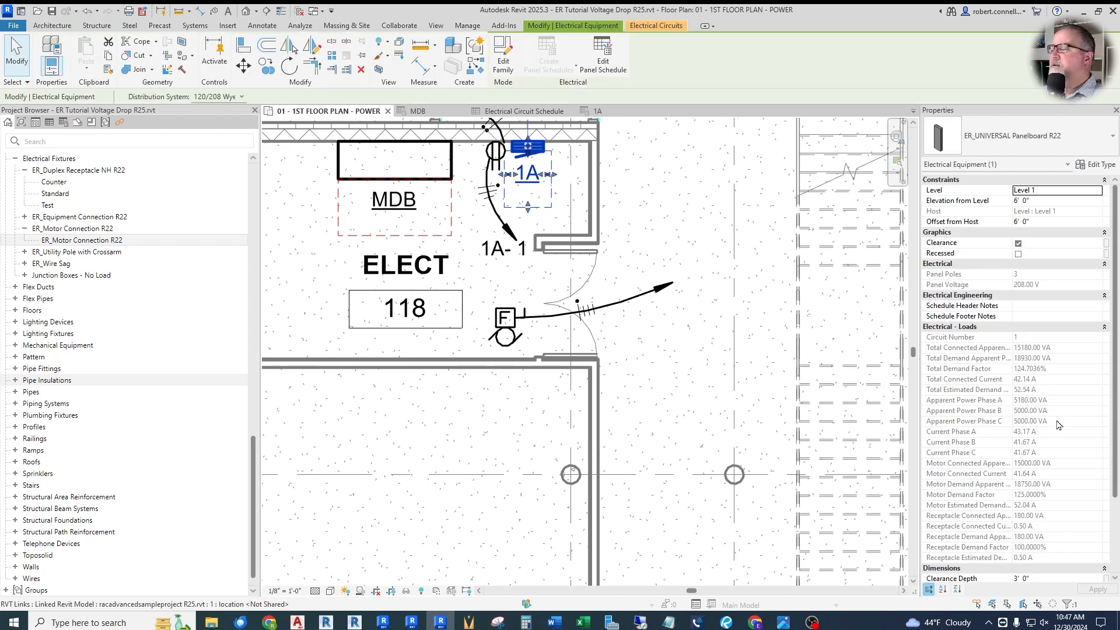
{"action": "scroll", "coordinate": [1047, 459], "scroll_direction": "down", "scroll_amount": 10}
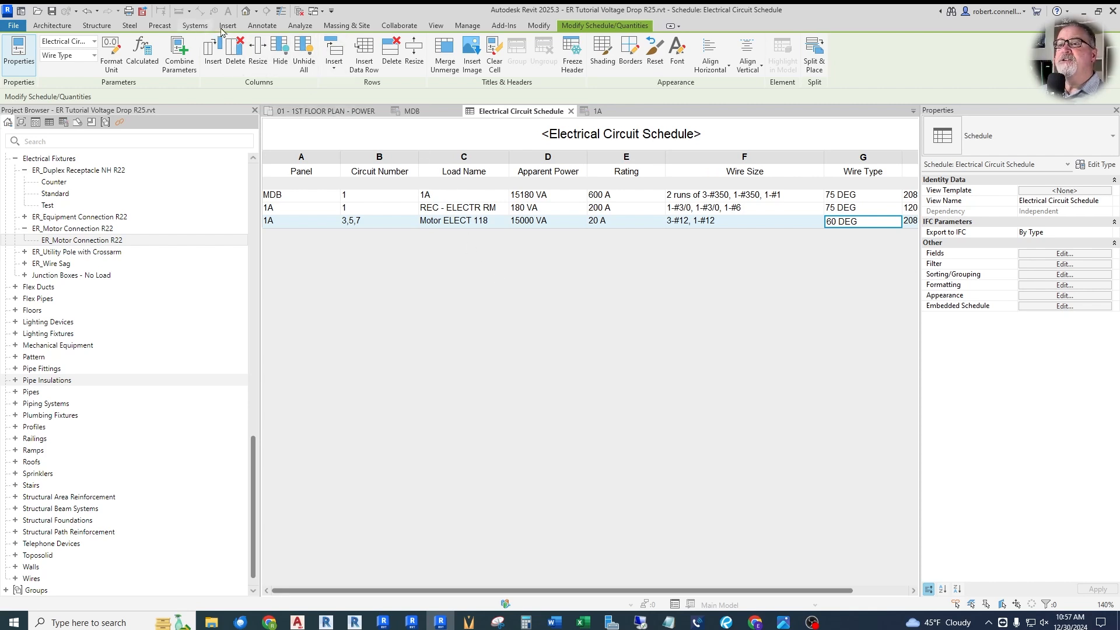
- Define the project location by the Default City List and set the city to Phoenix, AZ
{"action": "left_click", "coordinate": [468, 26]}
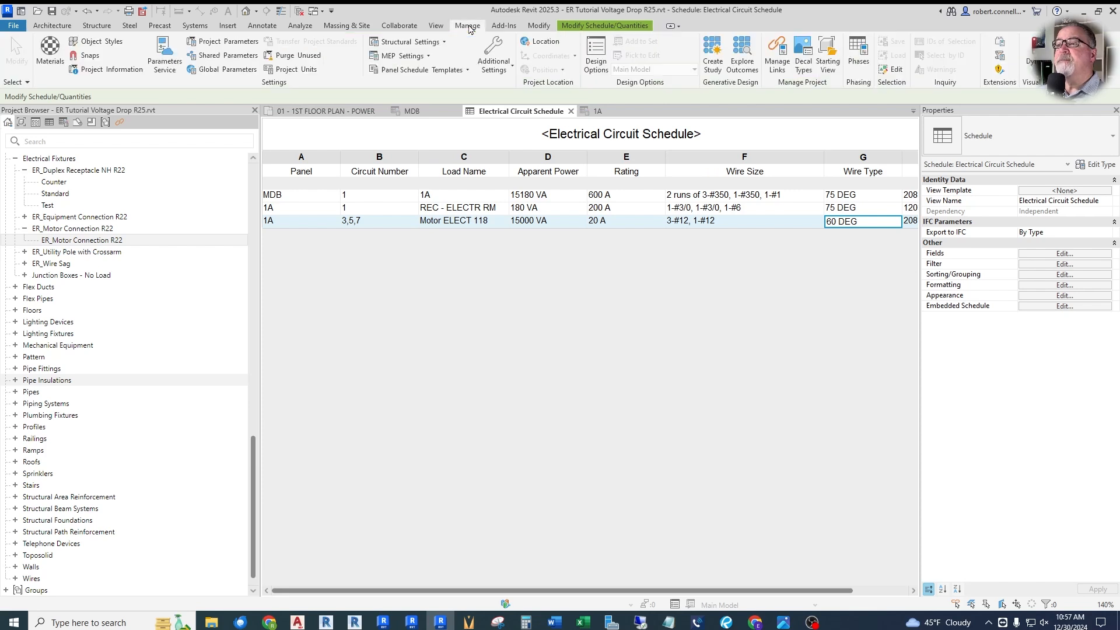
{"action": "left_click", "coordinate": [546, 43]}
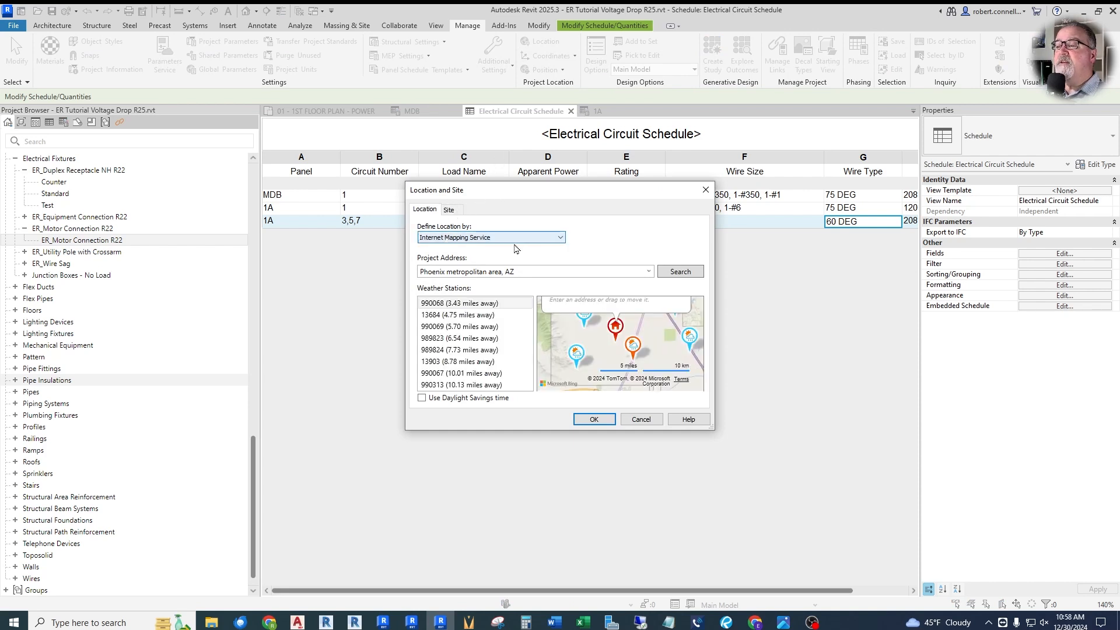
{"action": "left_click", "coordinate": [560, 238]}
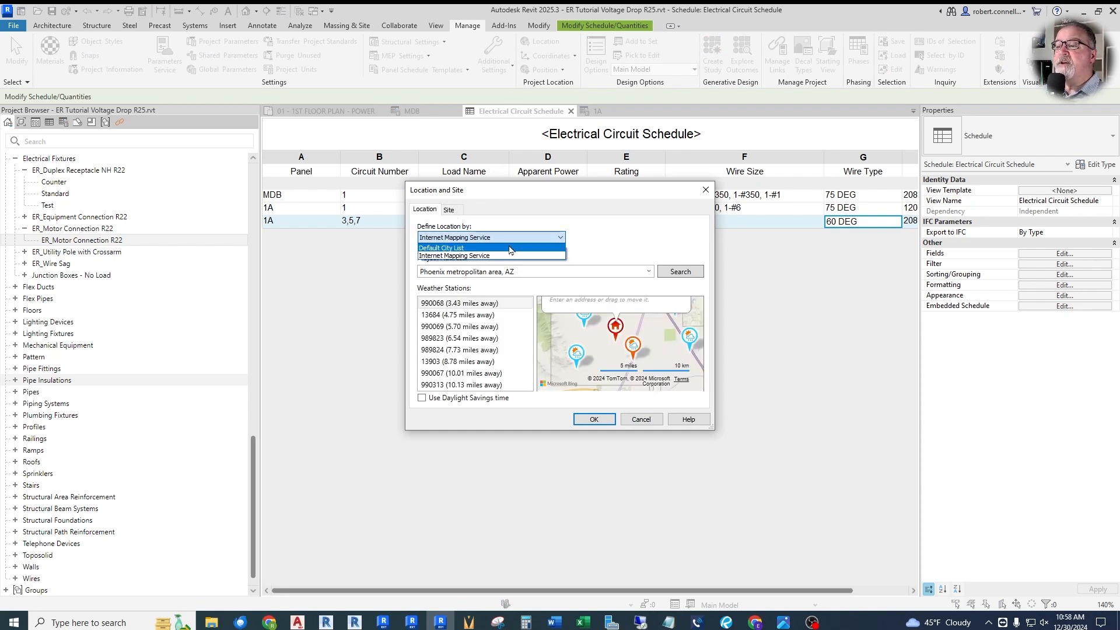
{"action": "left_click", "coordinate": [443, 248]}
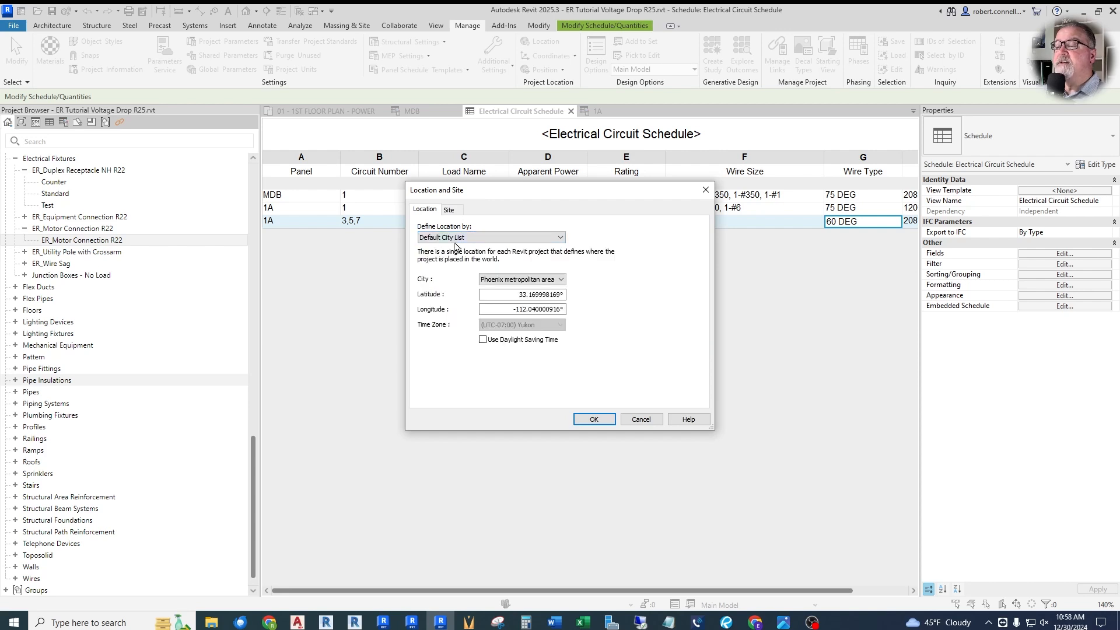
{"action": "left_click", "coordinate": [562, 281]}
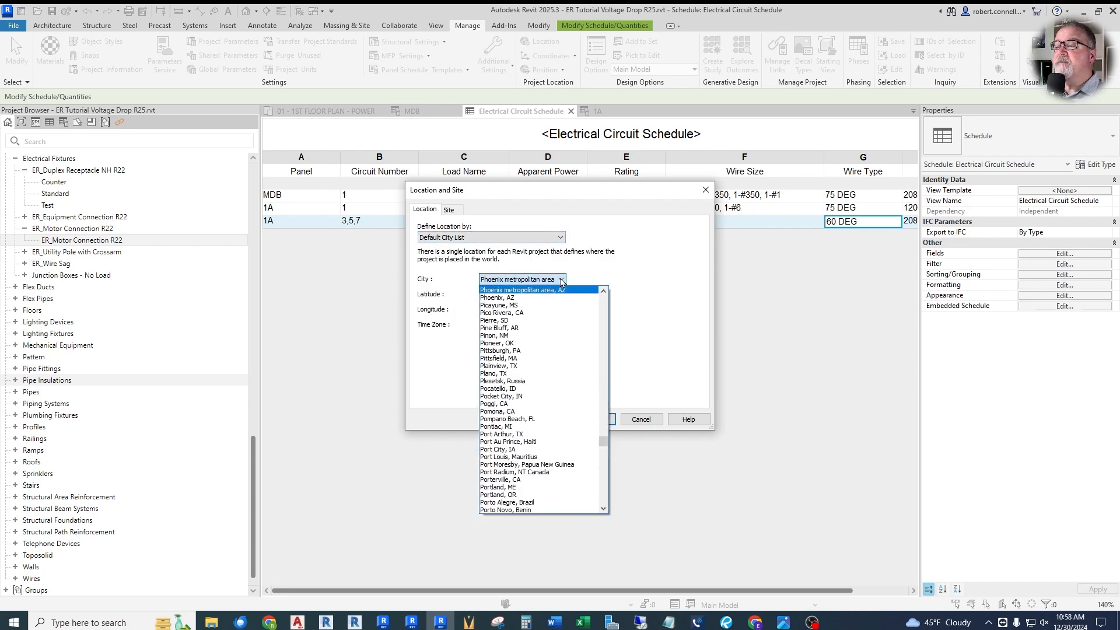
{"action": "left_click", "coordinate": [533, 298]}
{"action": "left_click", "coordinate": [594, 419]}
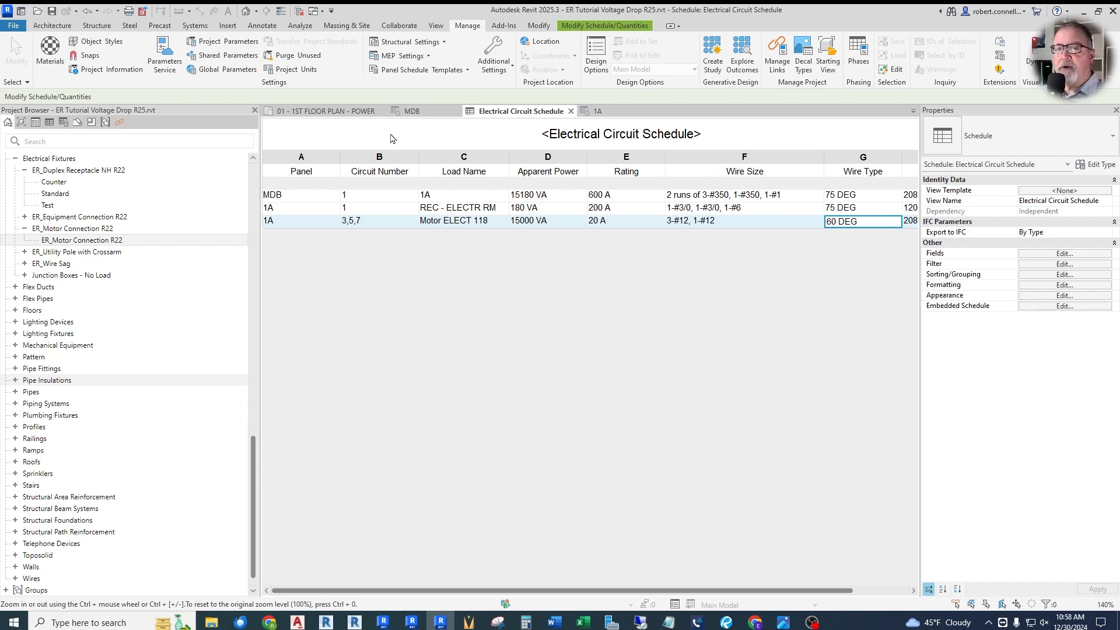
- Set the wiring ambient temperature to 120 °F in the Electrical Settings, keeping the circuit schedule visible behind the dialog
{"action": "left_click", "coordinate": [406, 56]}
{"action": "left_click", "coordinate": [413, 98]}
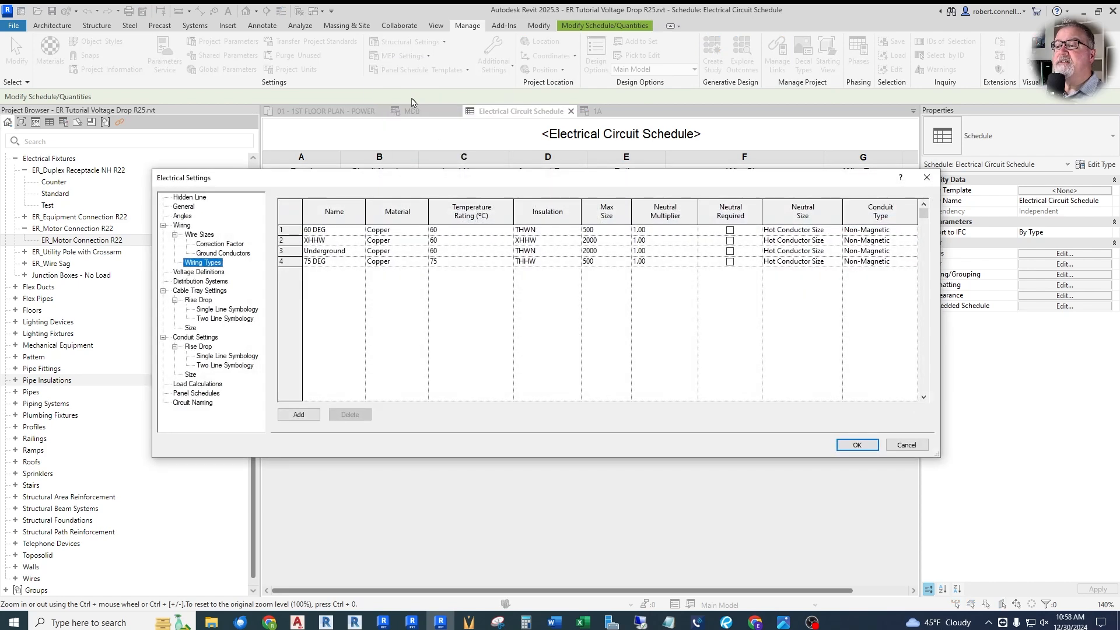
{"action": "left_click", "coordinate": [181, 226]}
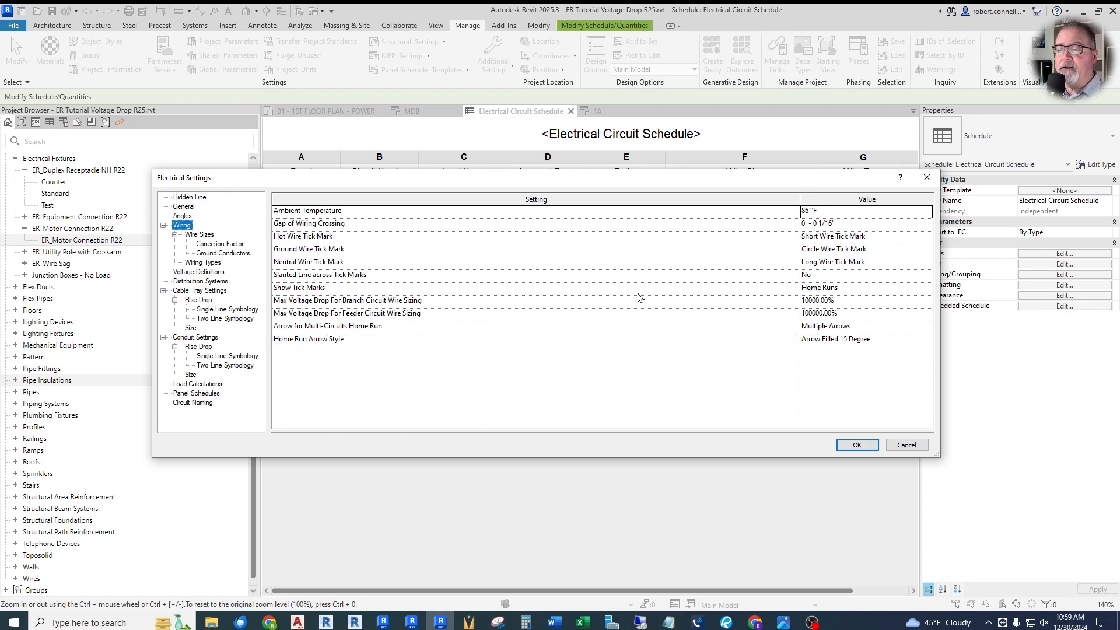
{"action": "left_click_drag", "start_coordinate": [696, 182], "coordinate": [696, 271]}
{"action": "left_click", "coordinate": [832, 295]}
{"action": "type", "text": "120"}
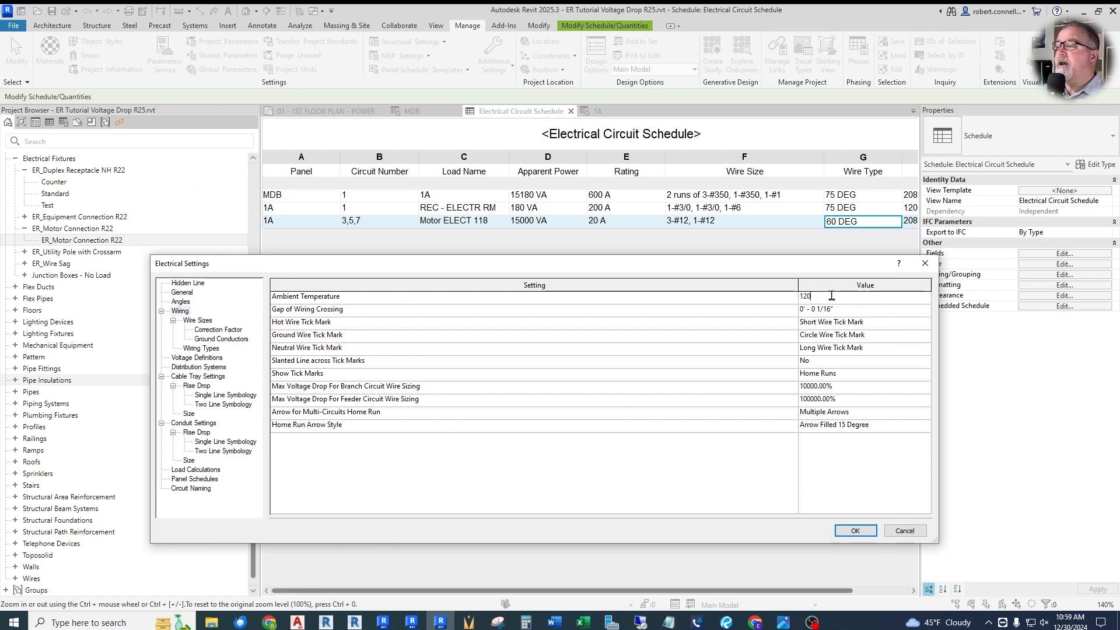
{"action": "key", "text": "Return"}
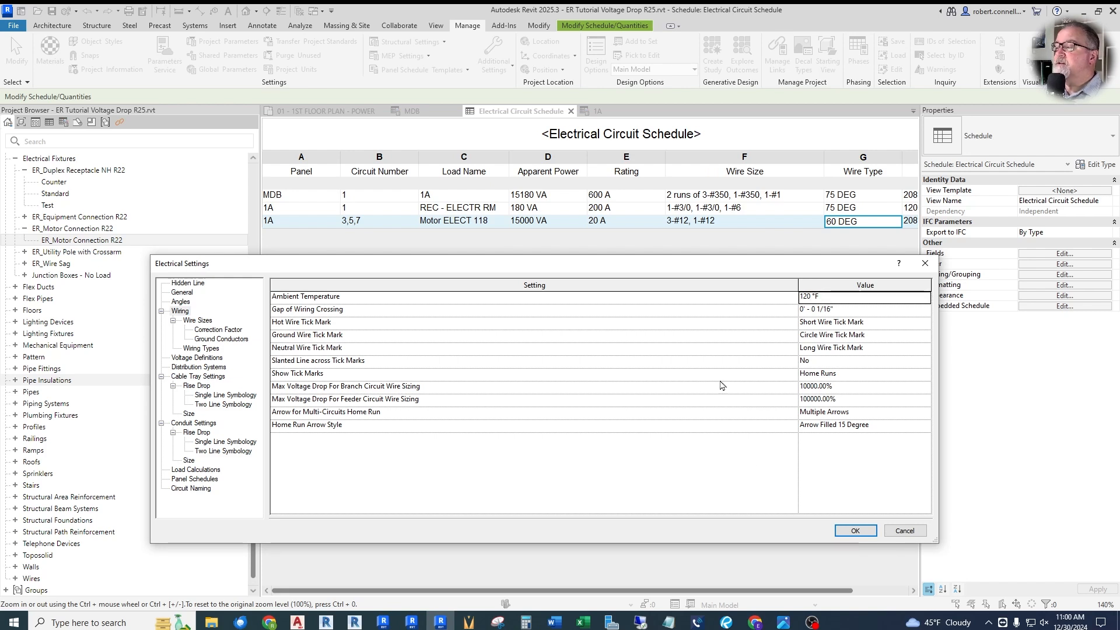
- Accept the wiring ambient temperature and examine the copper wire correction factors for the 60, 75 and 90 temperature ratings in the Electrical Settings
{"action": "left_click", "coordinate": [855, 531]}
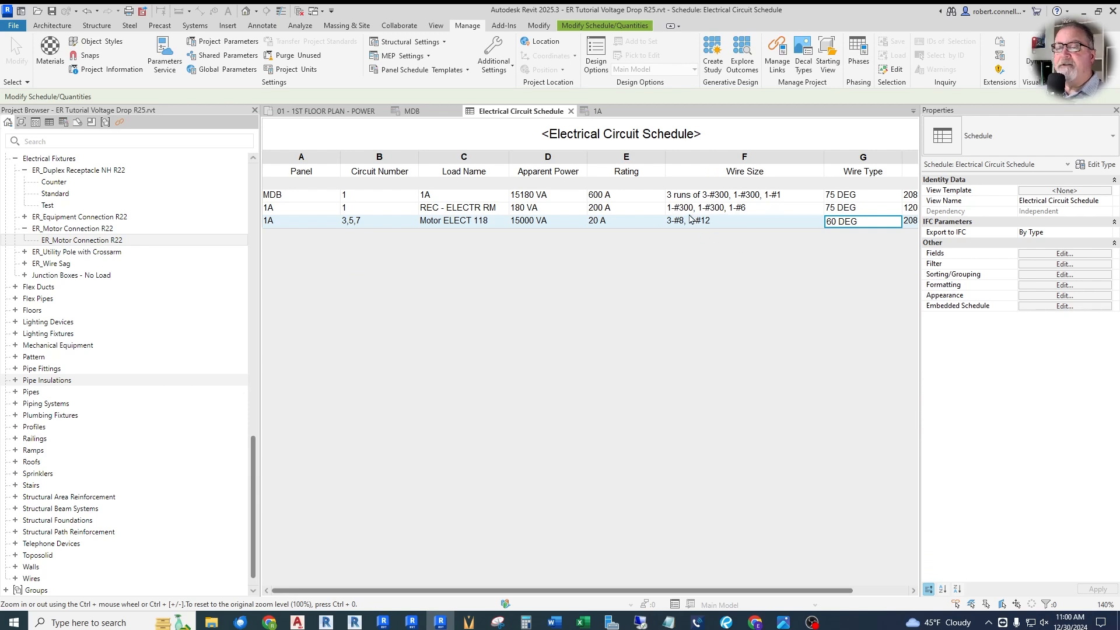
{"action": "left_click", "coordinate": [419, 56]}
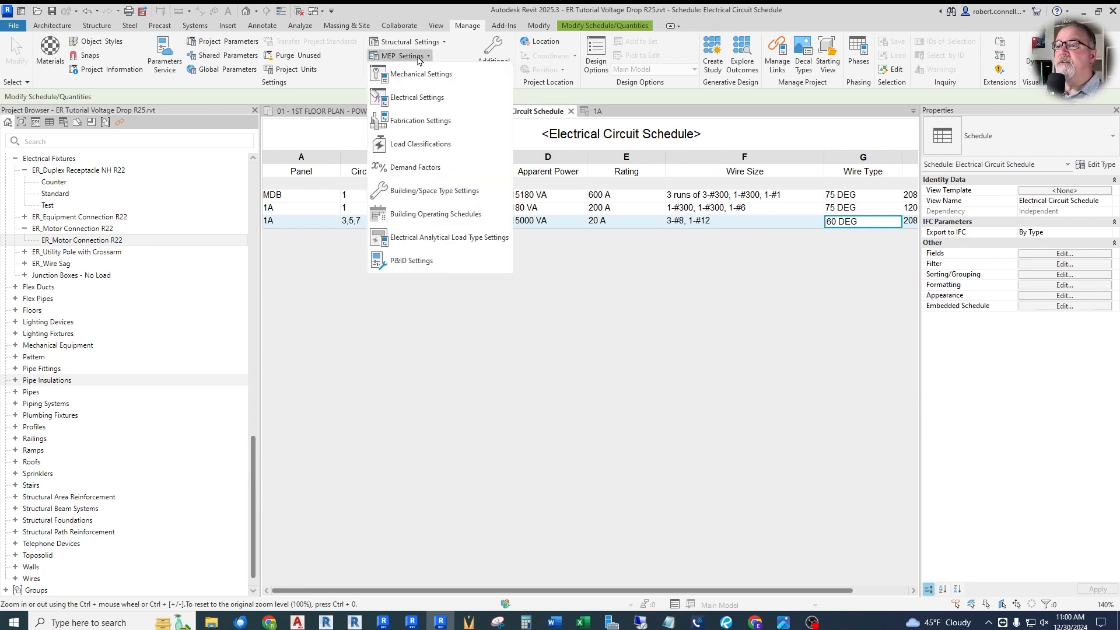
{"action": "left_click", "coordinate": [412, 97]}
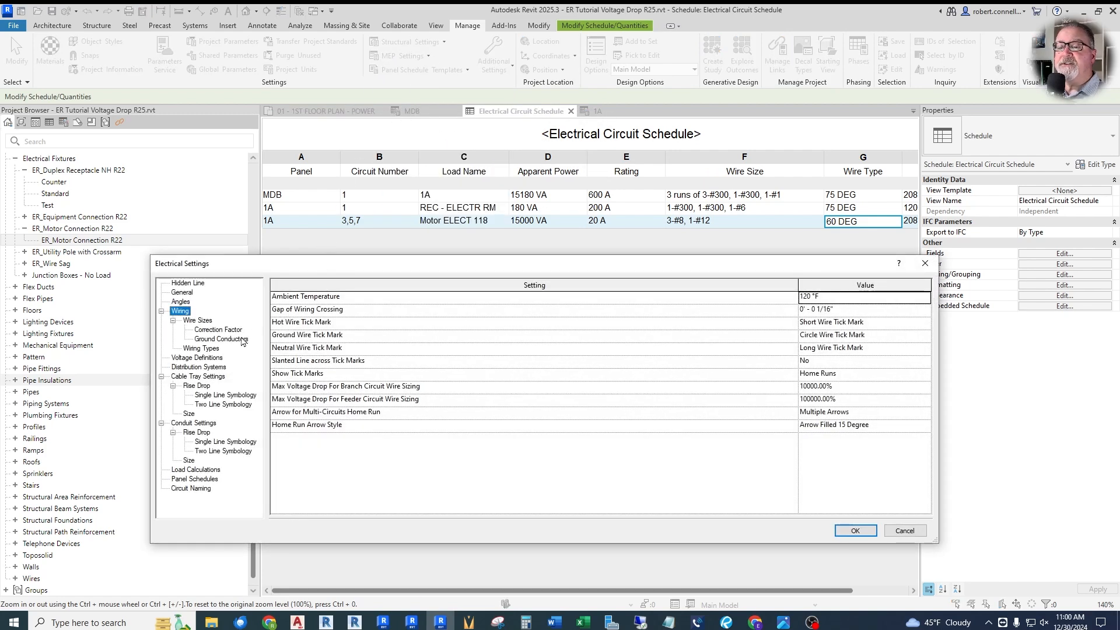
{"action": "left_click", "coordinate": [224, 330]}
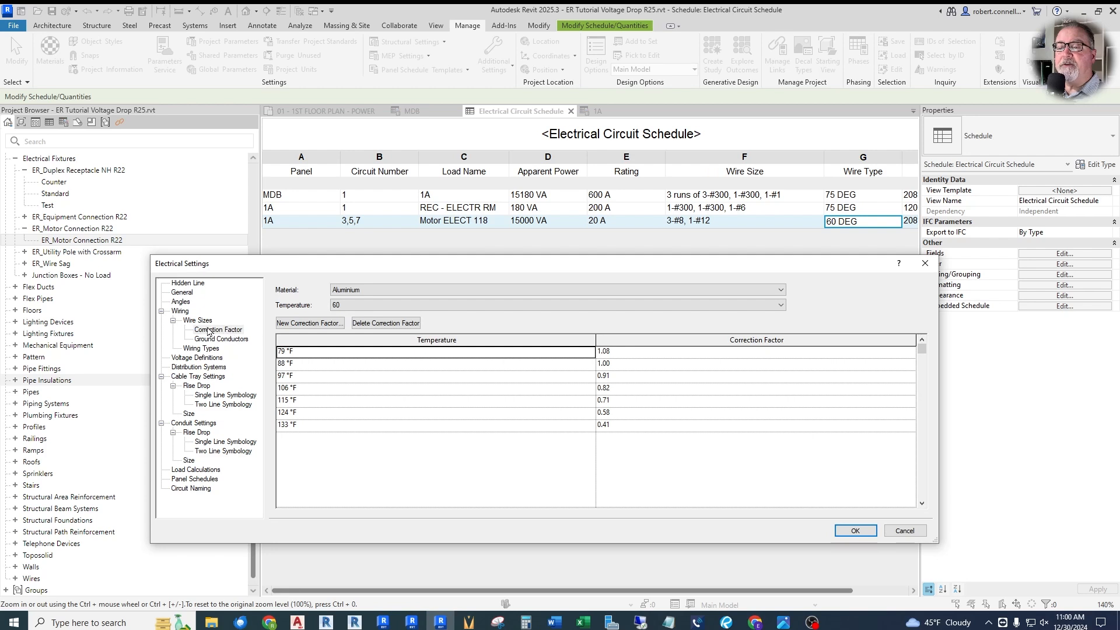
{"action": "left_click", "coordinate": [399, 290]}
{"action": "left_click", "coordinate": [350, 312]}
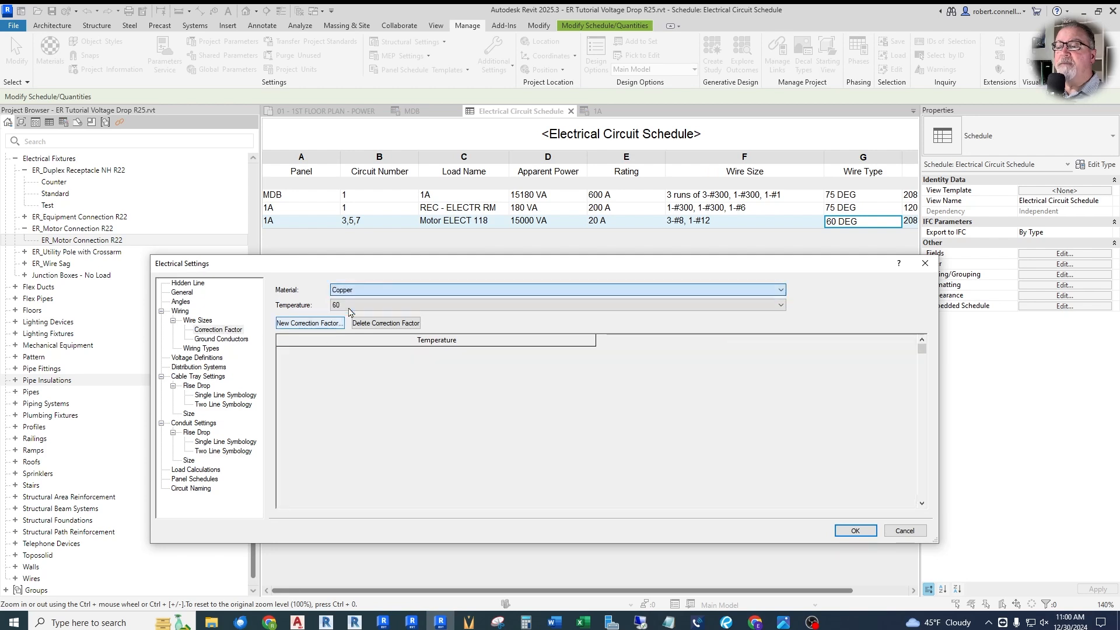
{"action": "left_click", "coordinate": [351, 308]}
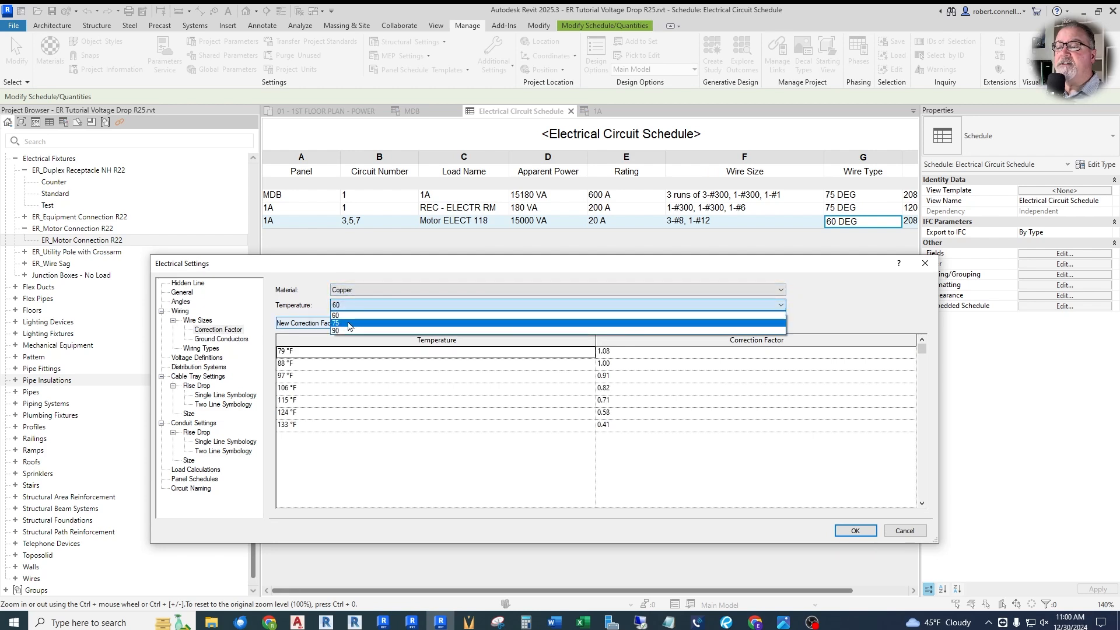
{"action": "left_click", "coordinate": [350, 324]}
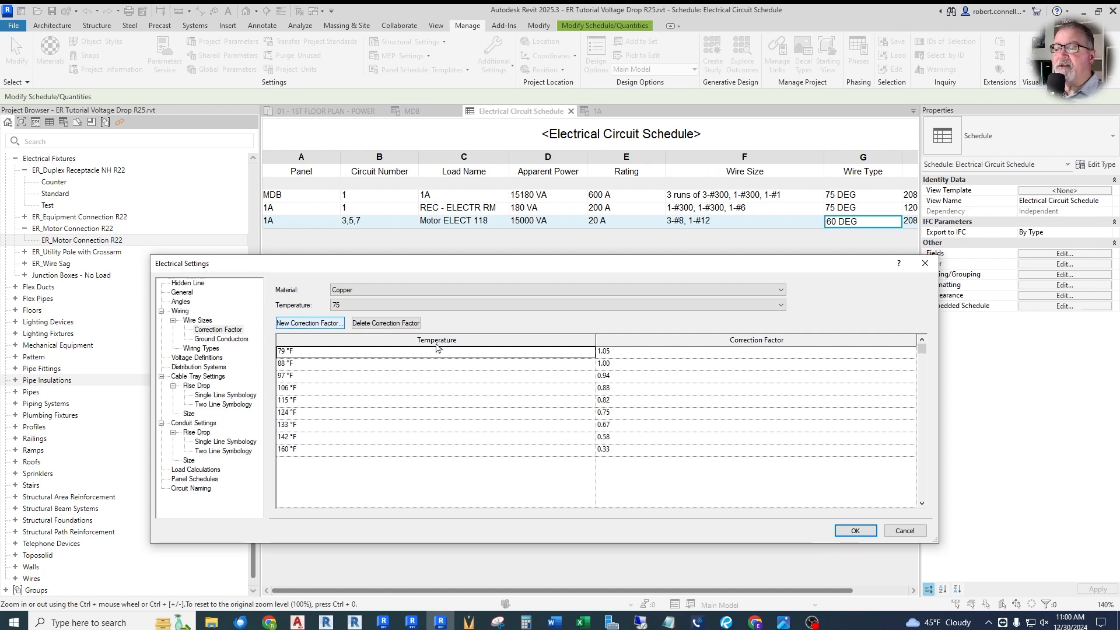
{"action": "left_click", "coordinate": [359, 306]}
{"action": "left_click", "coordinate": [343, 331]}
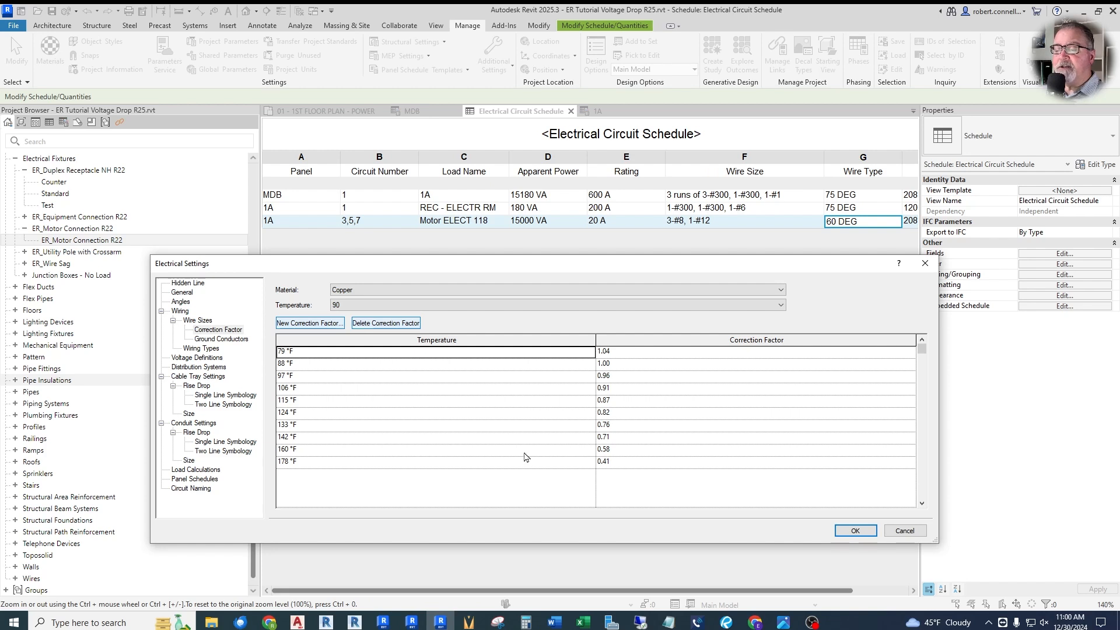
{"action": "key", "text": "Return"}
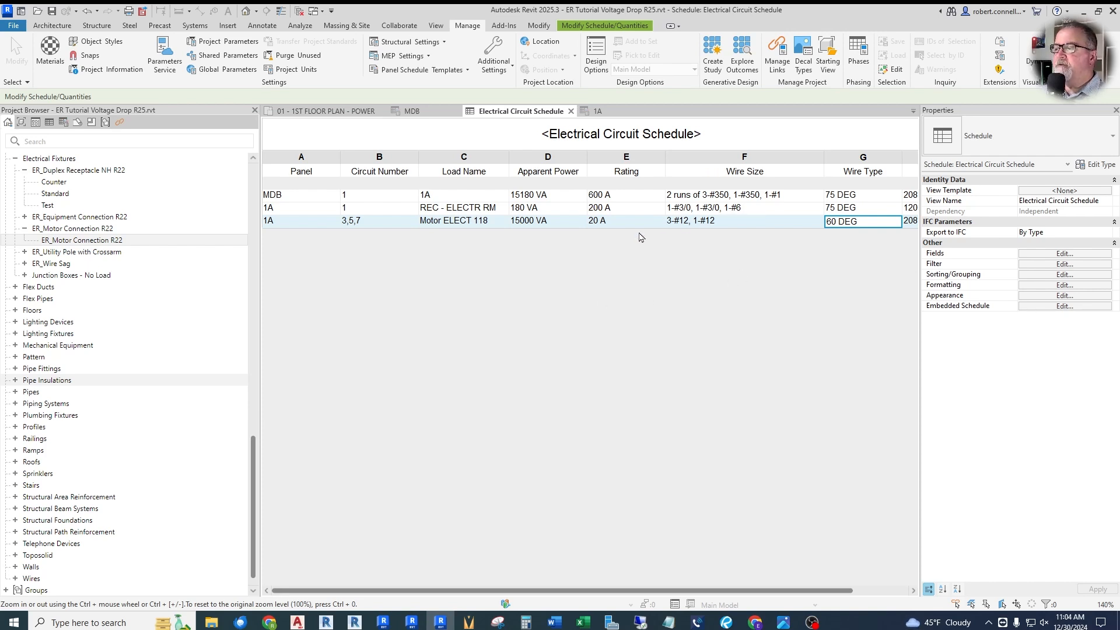
- Add the Voltage Drop field to the Electrical Circuit Schedule after the Voltage field
{"action": "scroll", "coordinate": [585, 326], "scroll_direction": "down", "scroll_amount": 4, "text": "ctrl"}
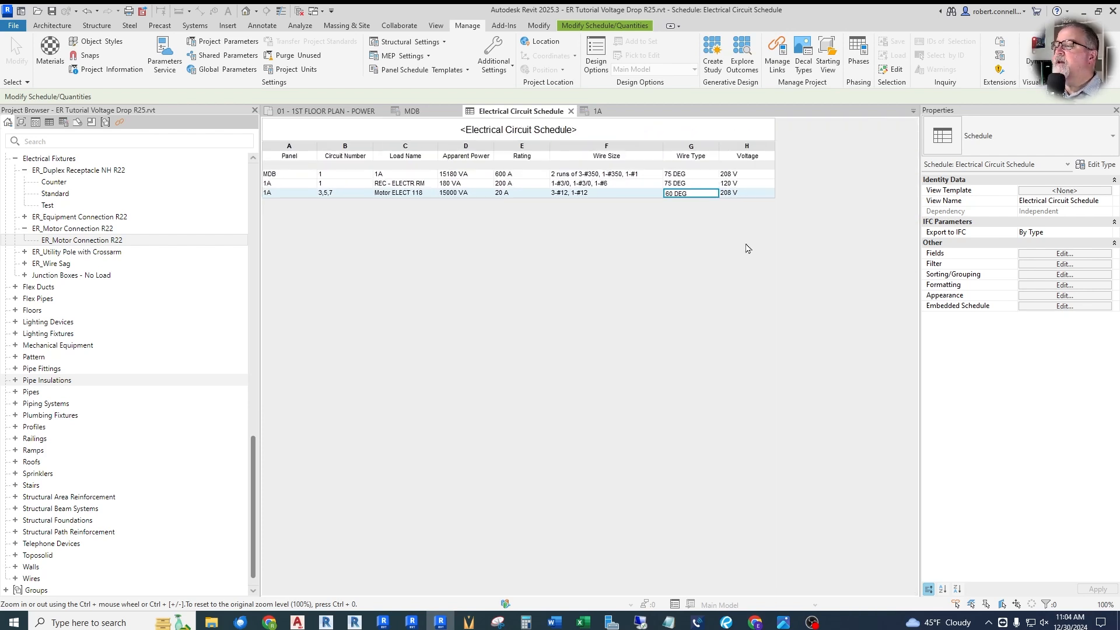
{"action": "left_click", "coordinate": [1050, 257]}
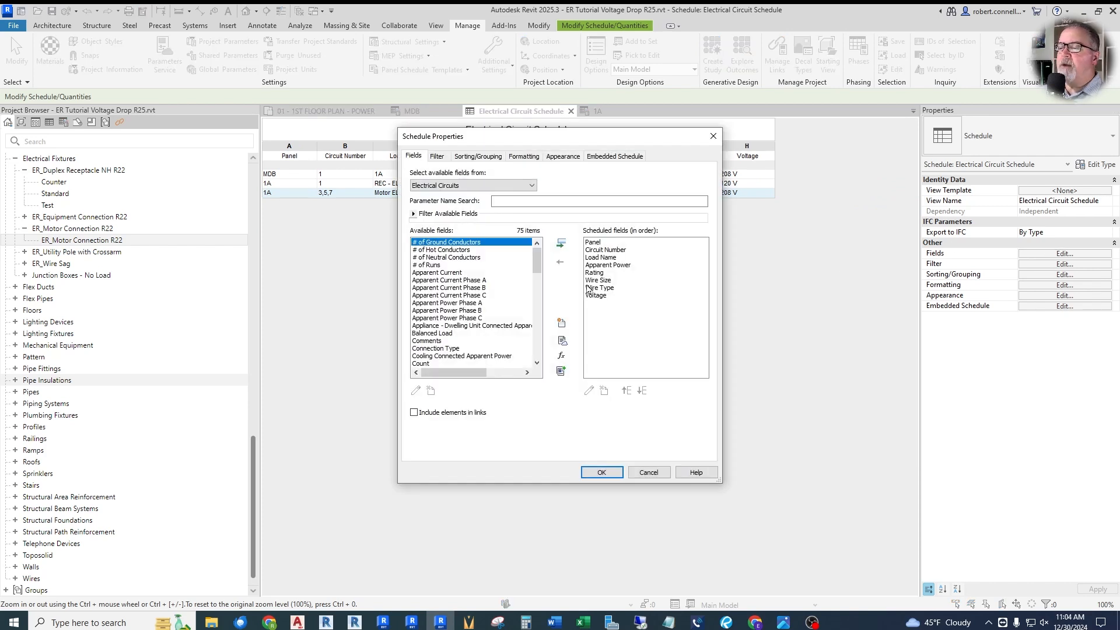
{"action": "left_click_drag", "start_coordinate": [539, 267], "coordinate": [538, 350]}
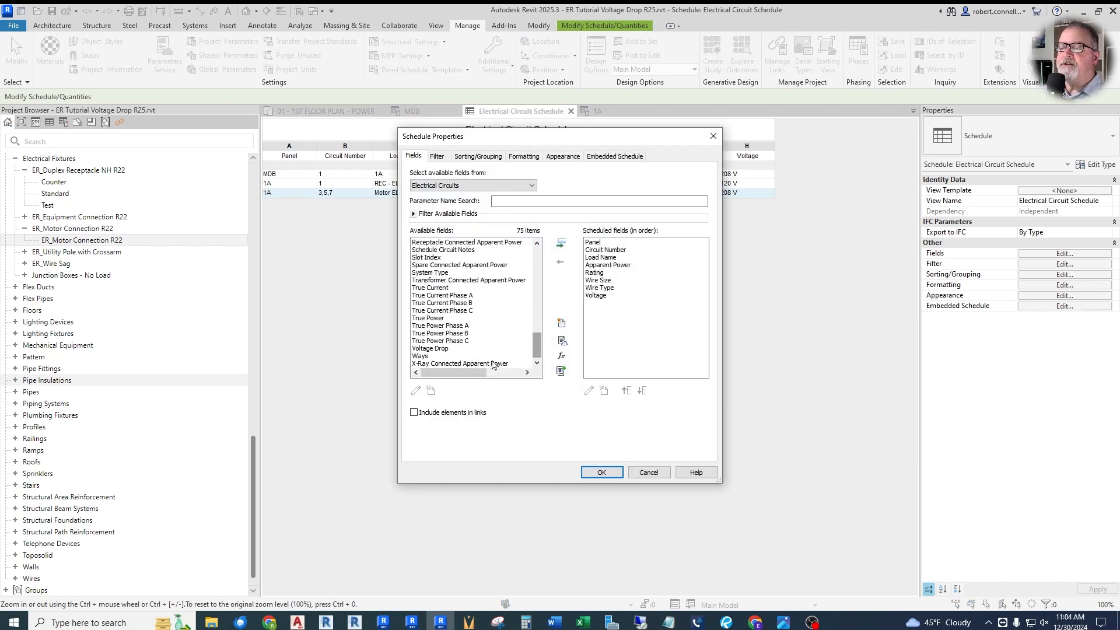
{"action": "left_click", "coordinate": [432, 348]}
{"action": "left_click", "coordinate": [561, 243]}
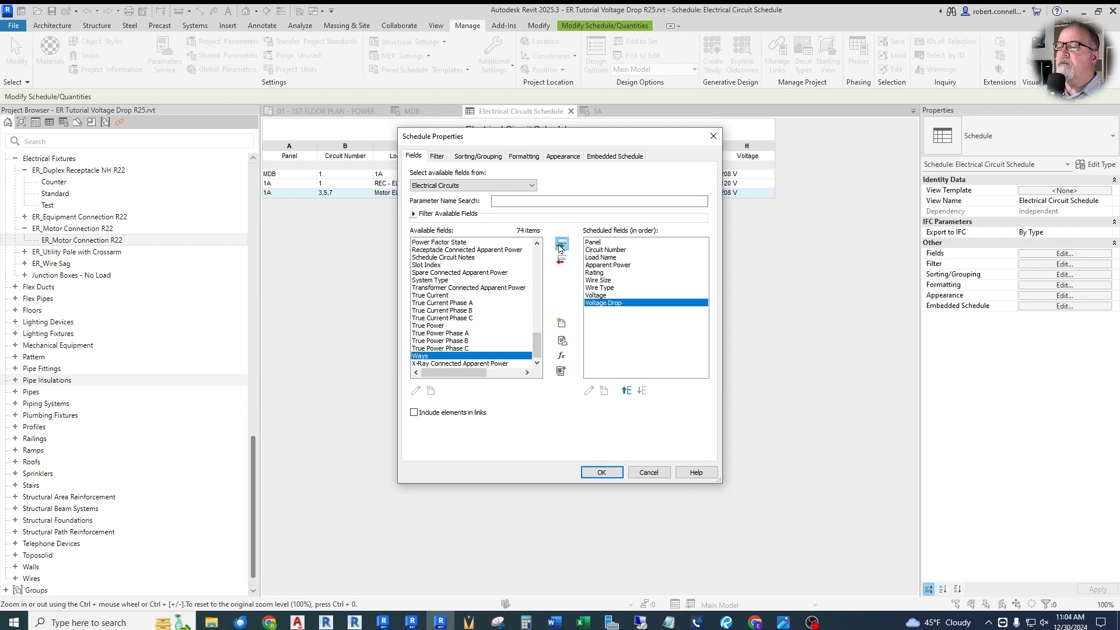
{"action": "left_click", "coordinate": [601, 473]}
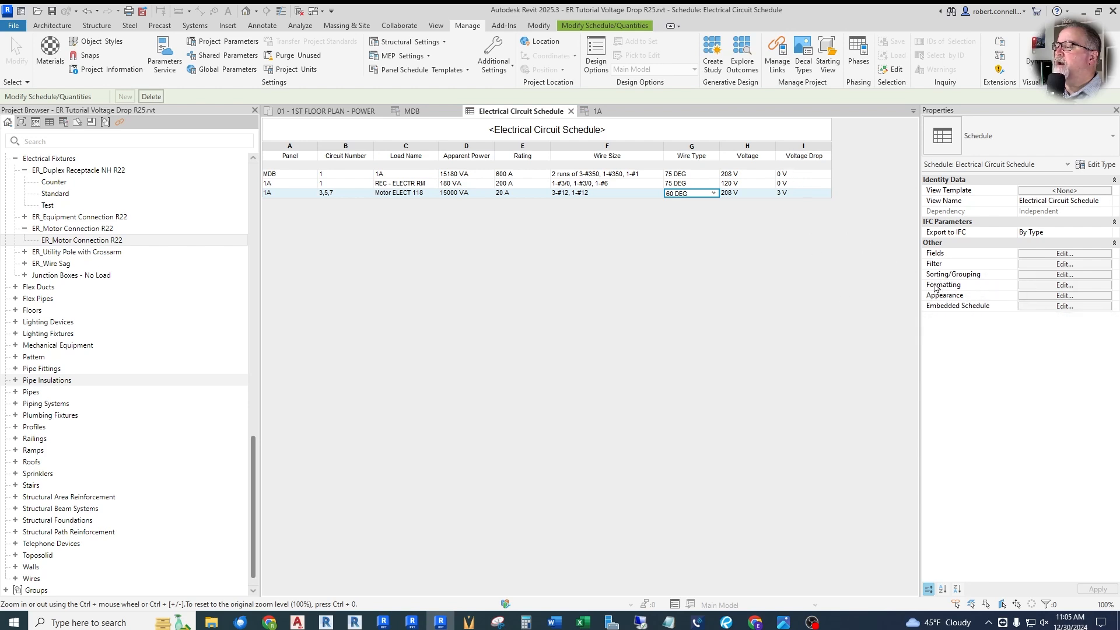
- Format the schedule's Voltage Drop field to override the project settings and round to 2 decimal places
{"action": "left_click", "coordinate": [1033, 286]}
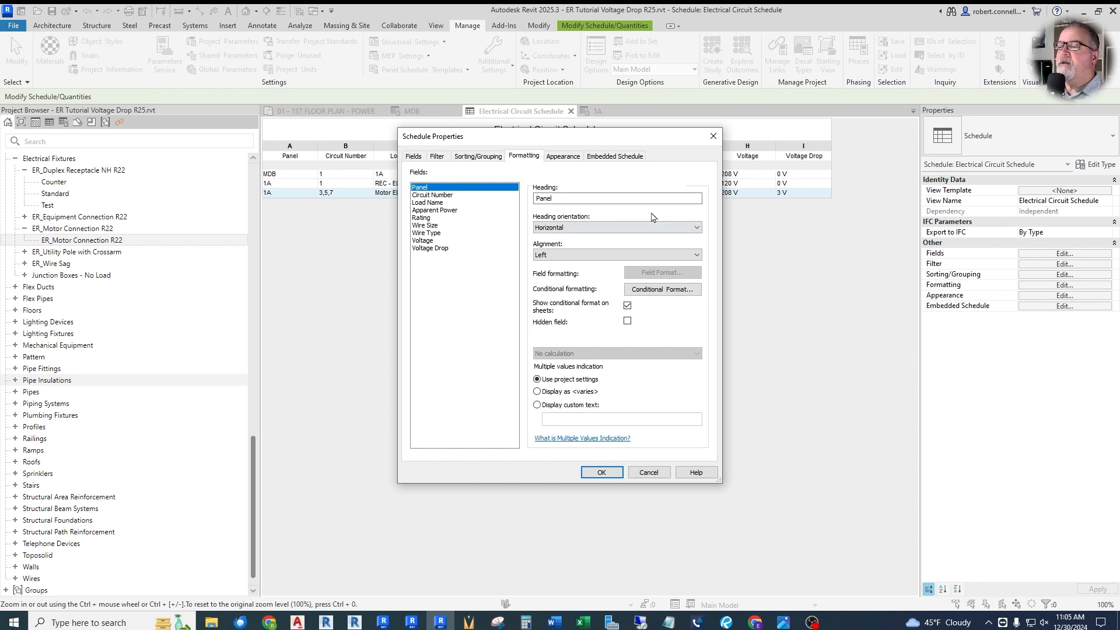
{"action": "left_click", "coordinate": [432, 250]}
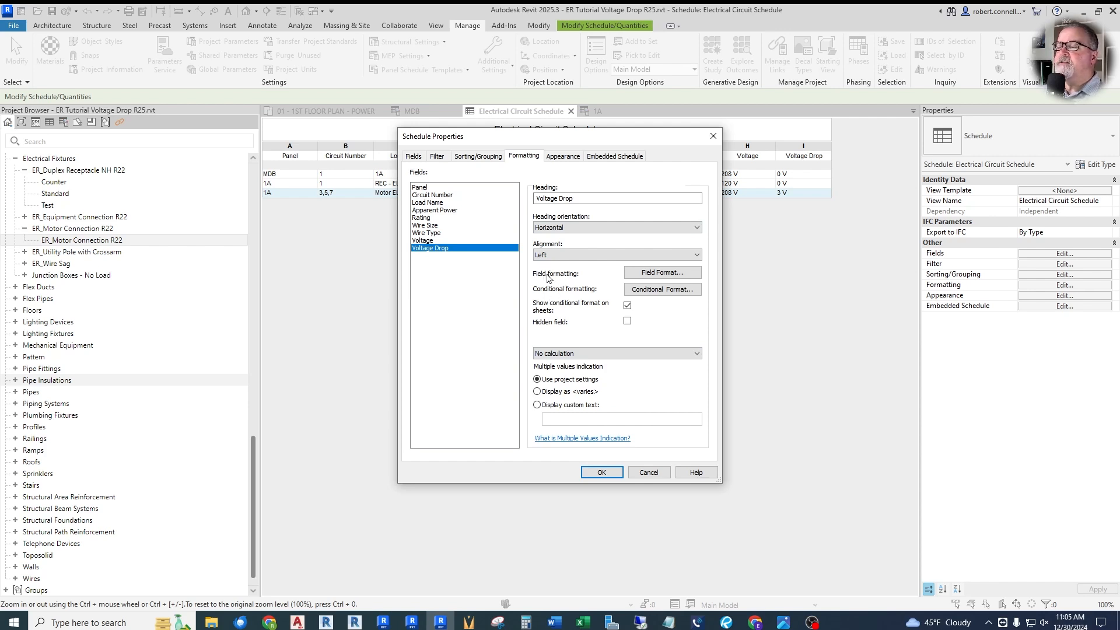
{"action": "left_click", "coordinate": [663, 279]}
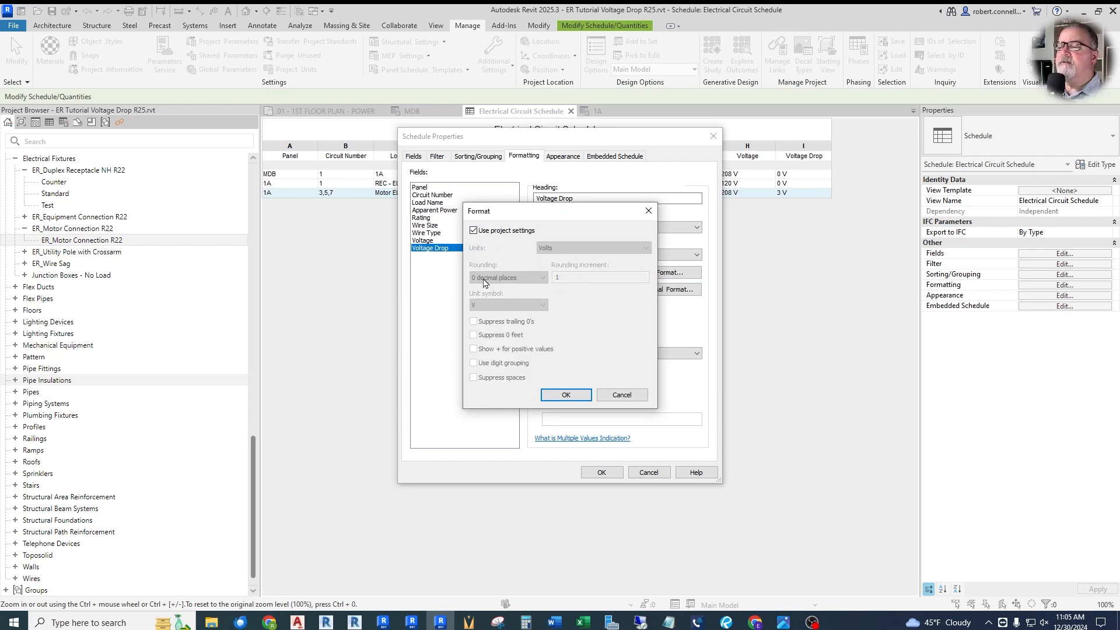
{"action": "left_click", "coordinate": [474, 231]}
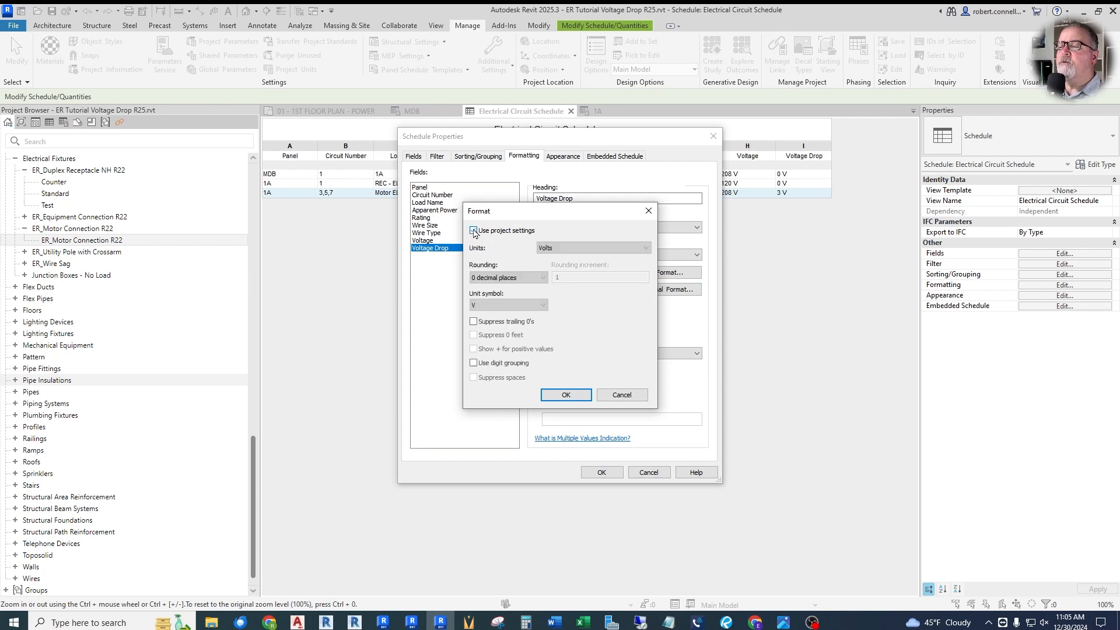
{"action": "left_click", "coordinate": [536, 279]}
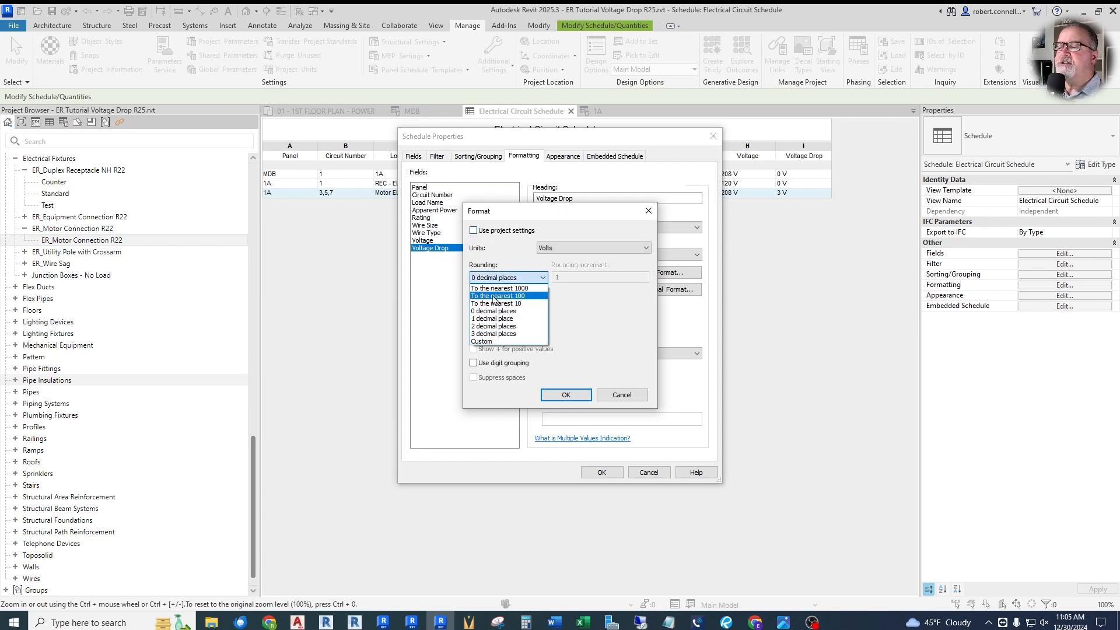
{"action": "left_click", "coordinate": [496, 301]}
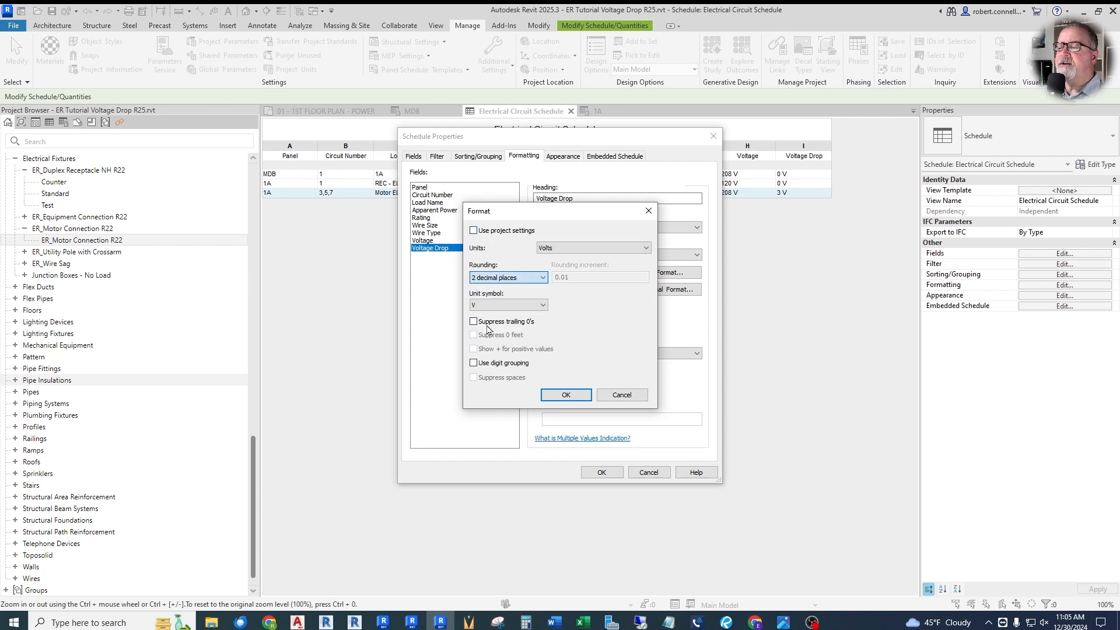
{"action": "left_click", "coordinate": [567, 395]}
{"action": "left_click", "coordinate": [602, 473]}
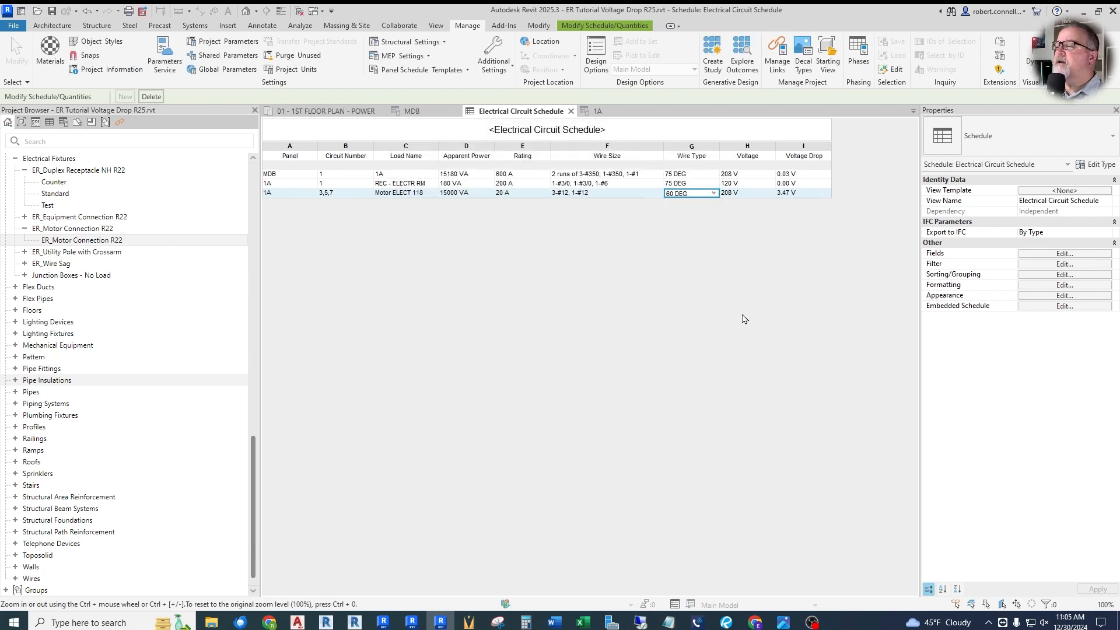
- Start a new calculated parameter for the Electrical Circuit Schedule and name it VD %
{"action": "left_click", "coordinate": [1041, 255]}
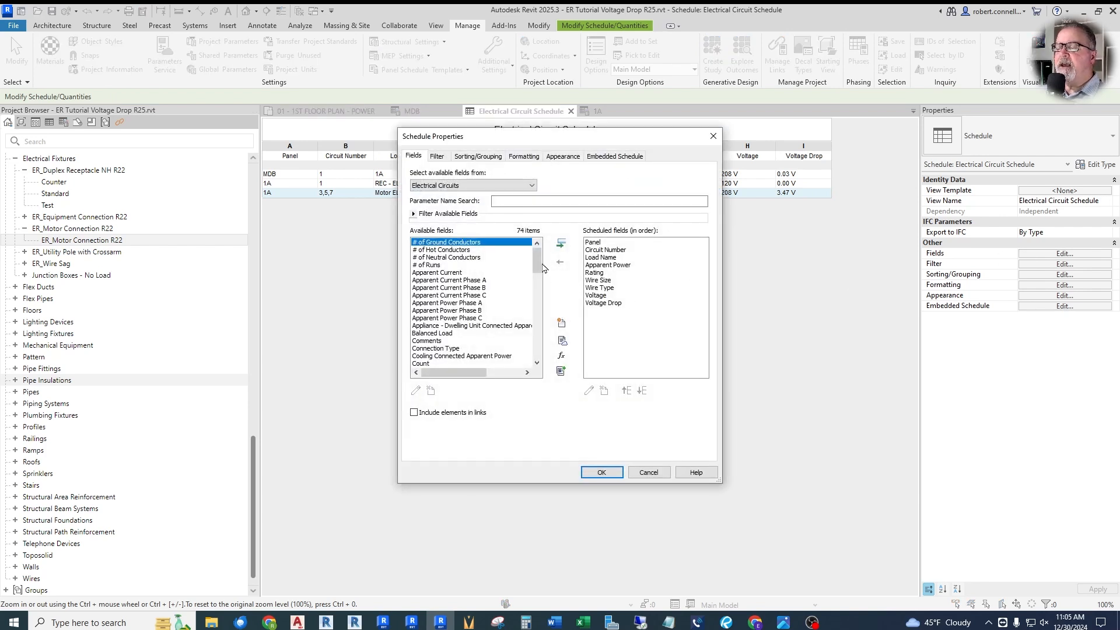
{"action": "left_click_drag", "start_coordinate": [536, 264], "coordinate": [545, 359]}
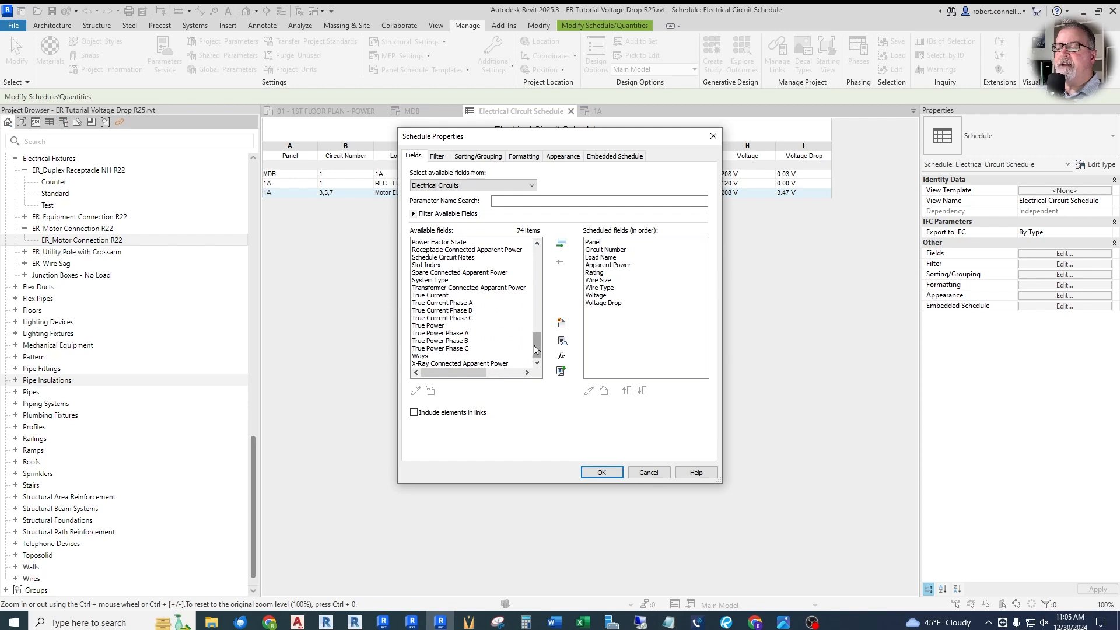
{"action": "left_click_drag", "start_coordinate": [541, 352], "coordinate": [540, 332]}
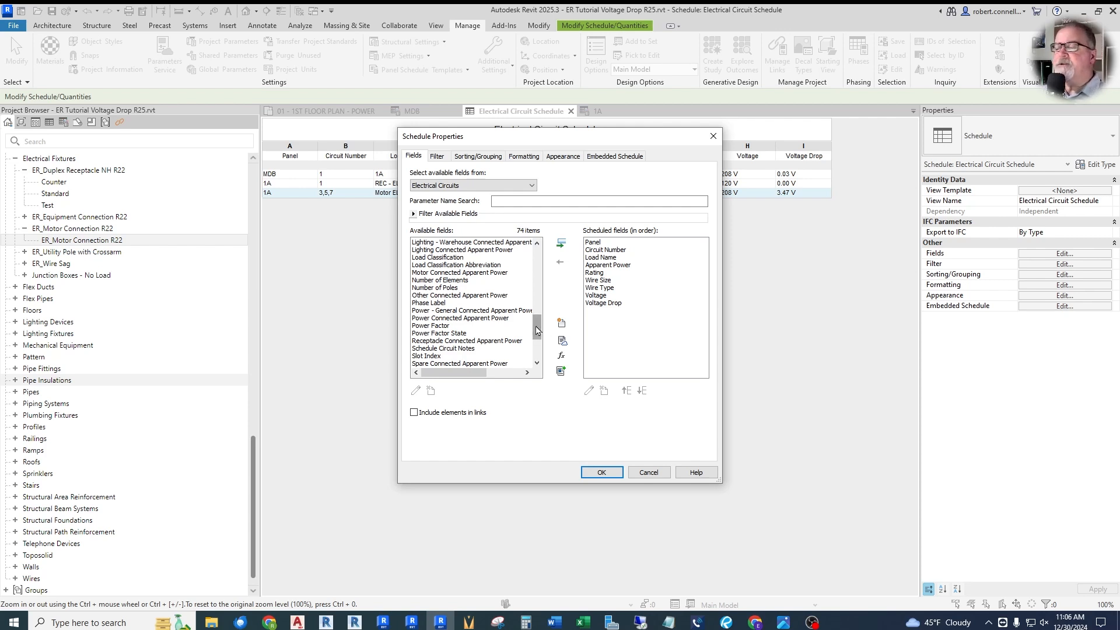
{"action": "left_click_drag", "start_coordinate": [537, 331], "coordinate": [538, 358]}
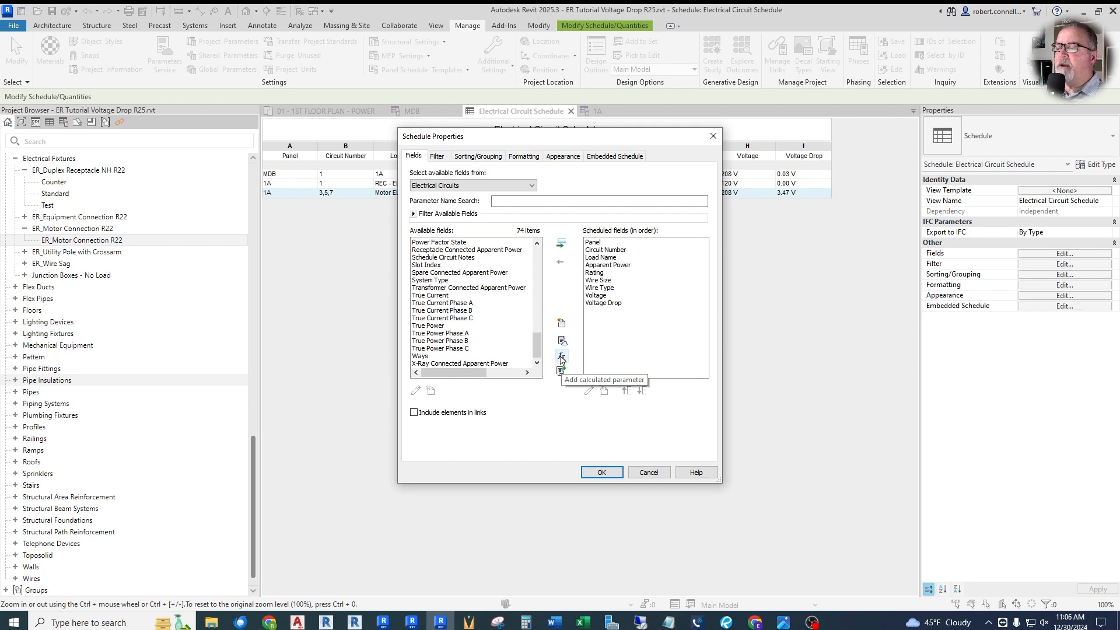
{"action": "left_click", "coordinate": [561, 357]}
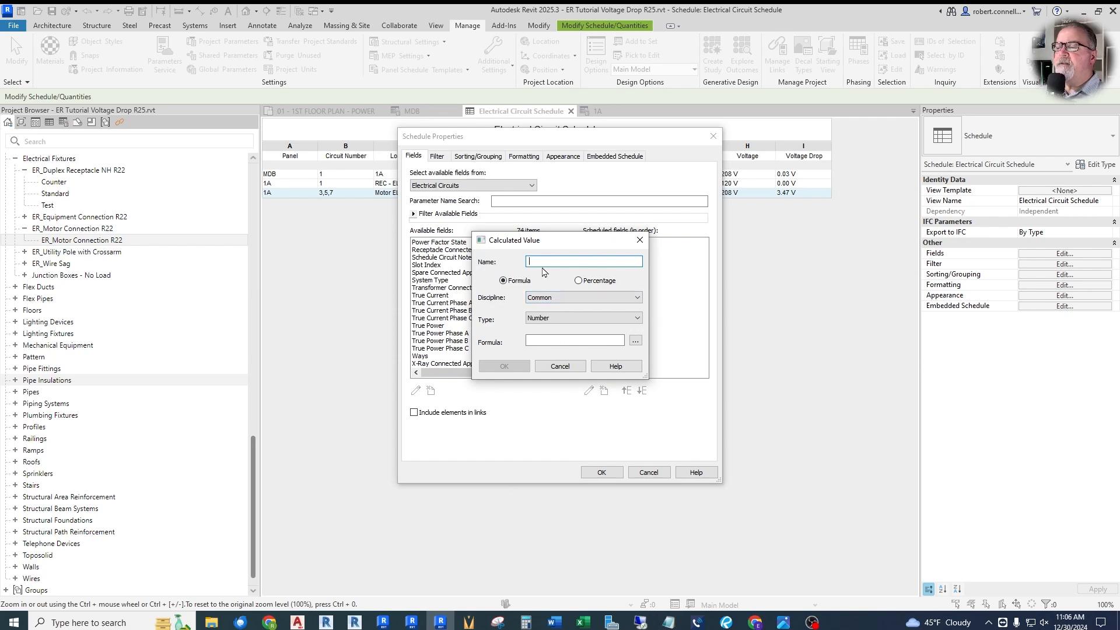
{"action": "type", "text": "VD"}
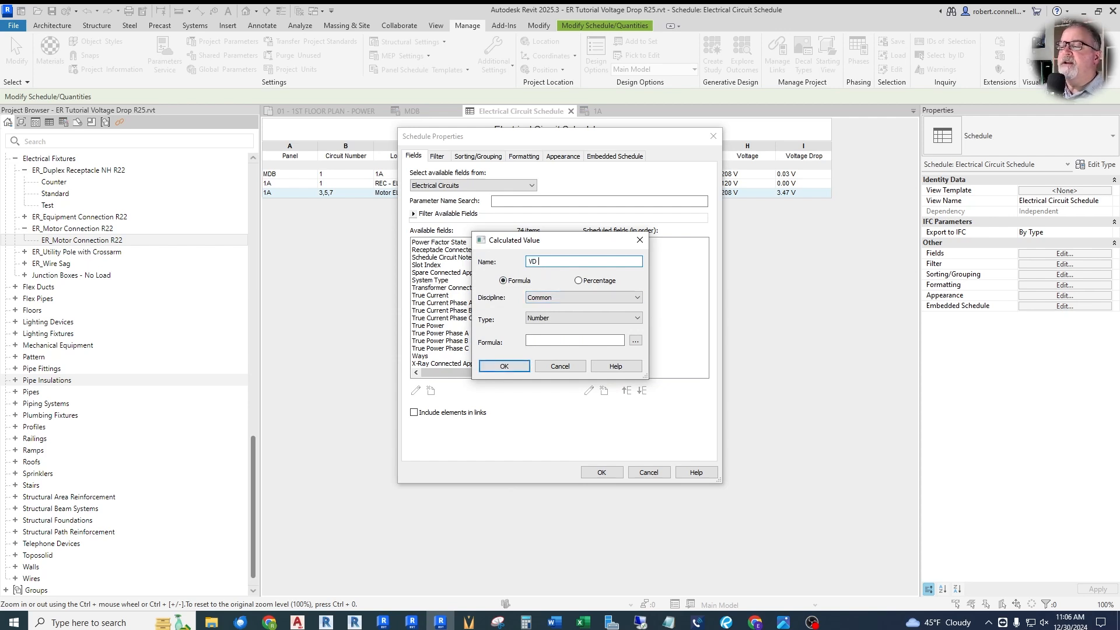
{"action": "left_click", "coordinate": [578, 280]}
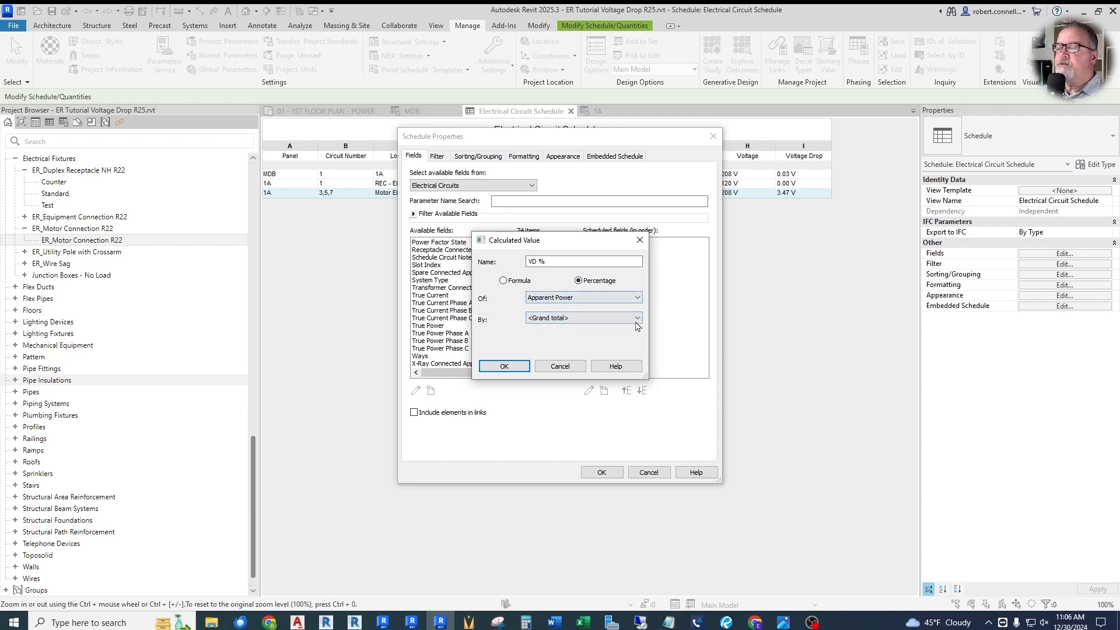
{"action": "left_click", "coordinate": [564, 319]}
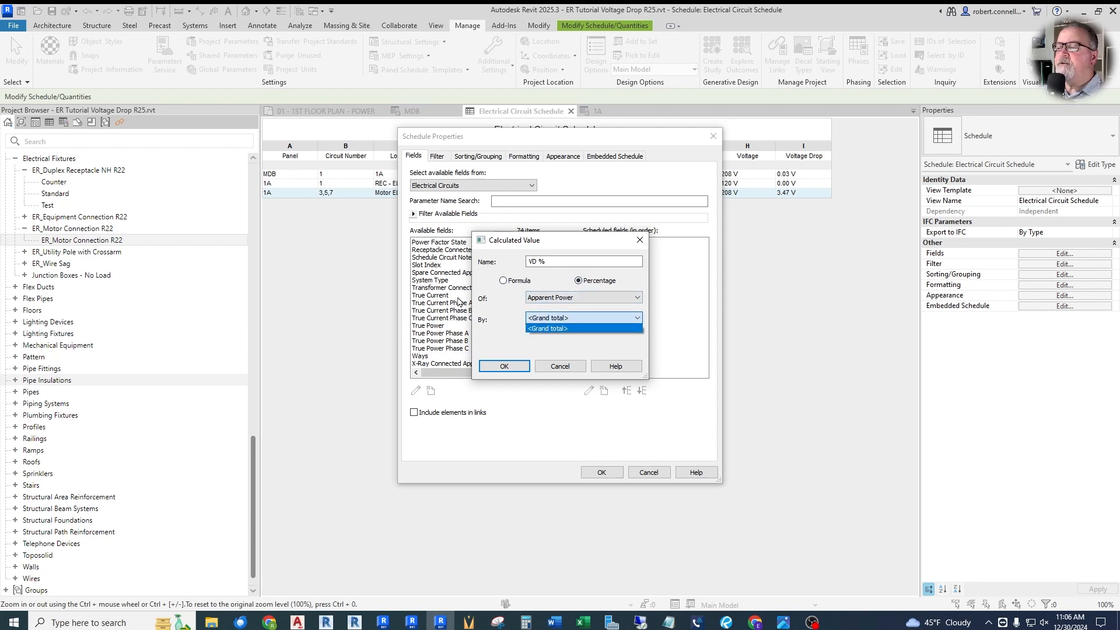
{"action": "left_click", "coordinate": [504, 282]}
{"action": "left_click", "coordinate": [503, 282]}
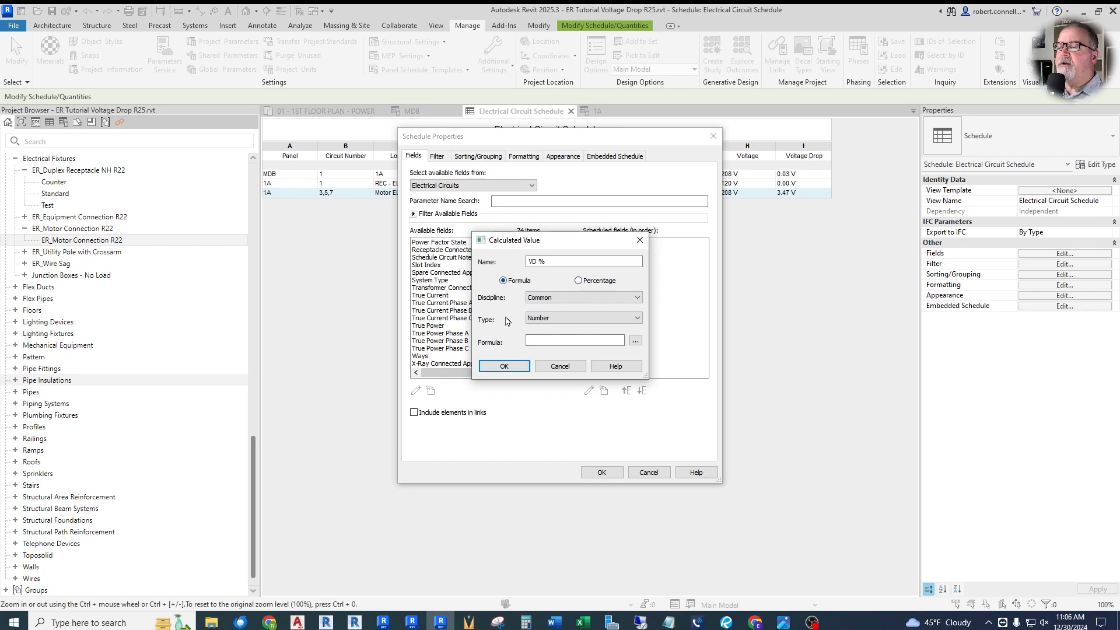
- Set the VD % calculated value's discipline to Common and its type to Number
{"action": "left_click", "coordinate": [639, 299]}
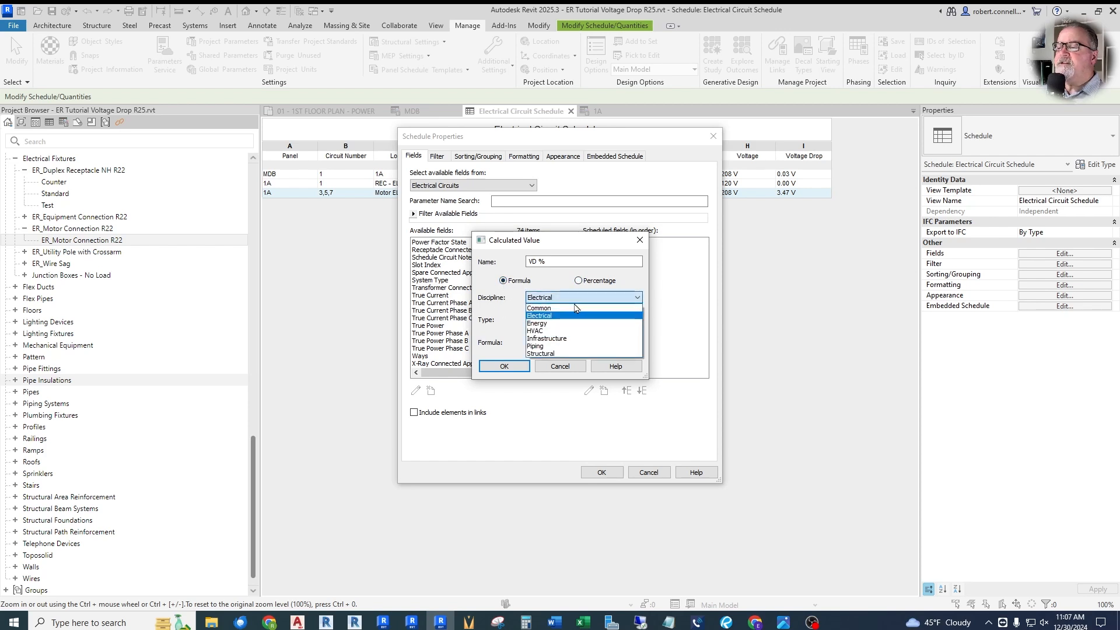
{"action": "left_click", "coordinate": [541, 309]}
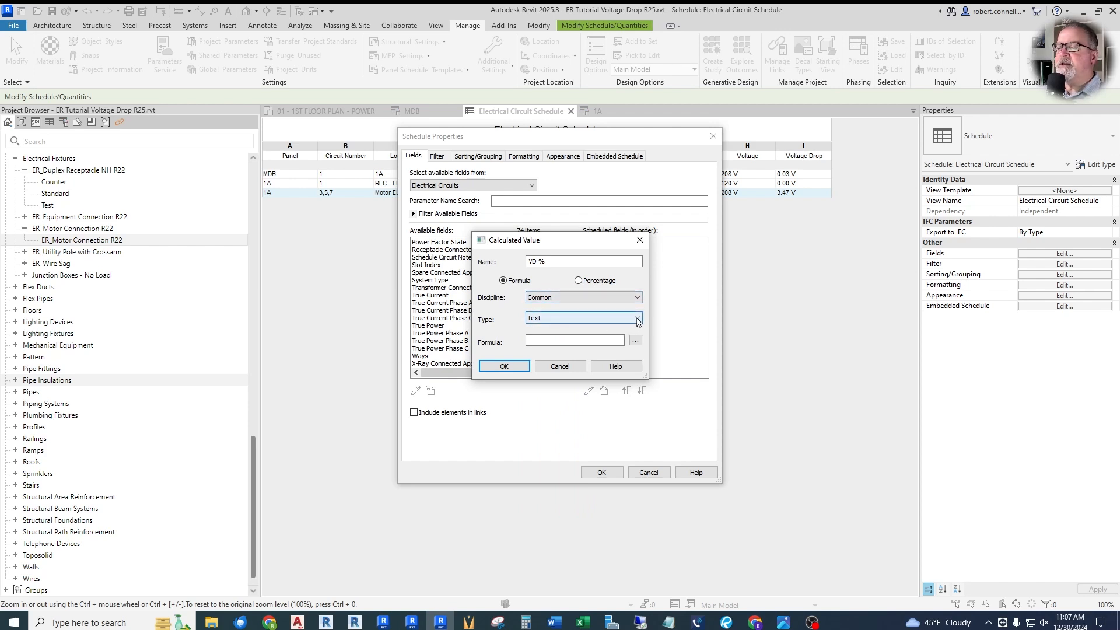
{"action": "left_click", "coordinate": [637, 319]}
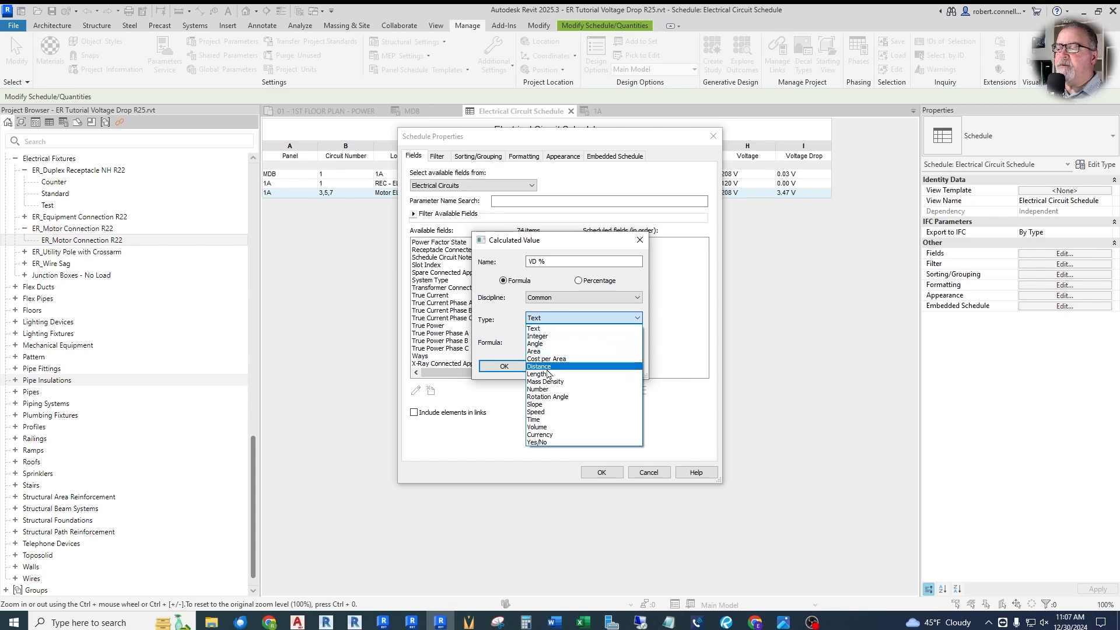
{"action": "left_click", "coordinate": [542, 389]}
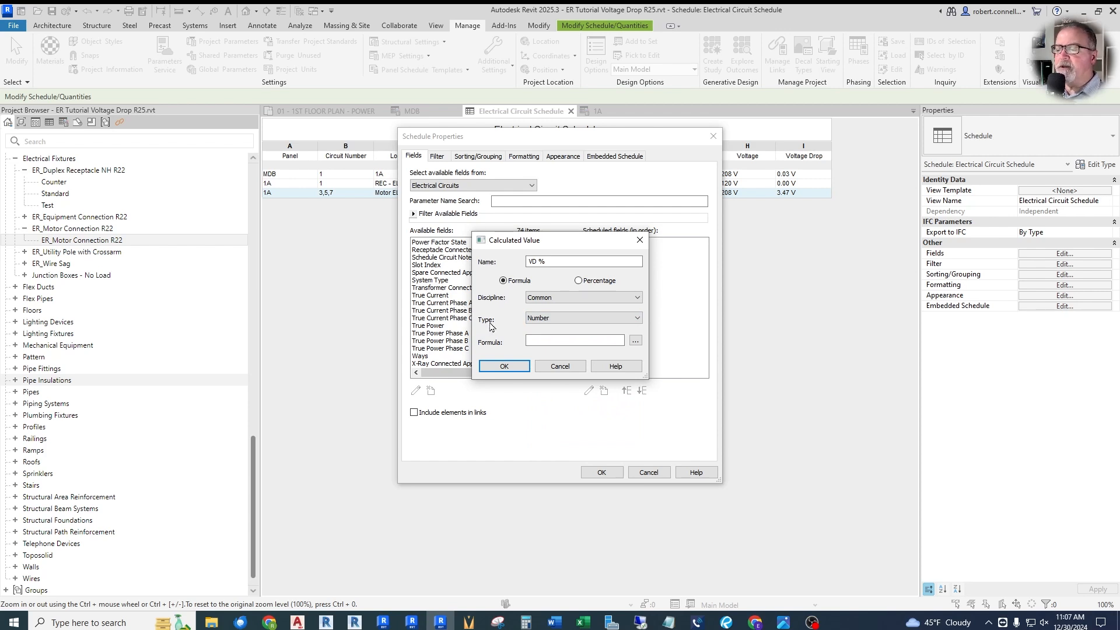
- Give VD % the formula Voltage Drop / Voltage * 100 and apply the new field to the schedule
{"action": "left_click", "coordinate": [541, 340]}
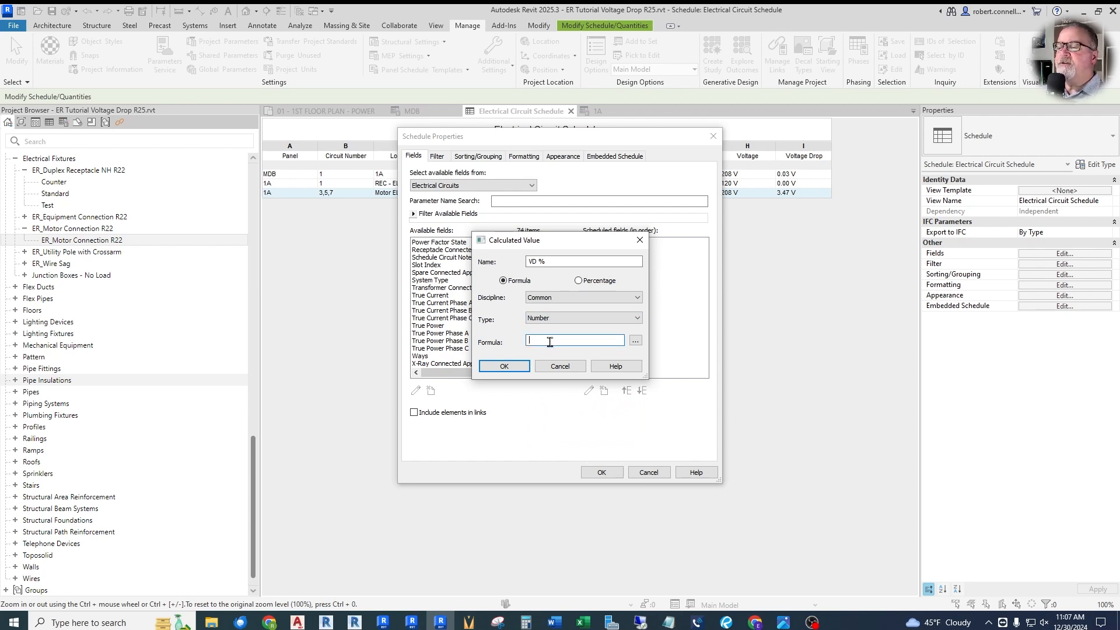
{"action": "left_click_drag", "start_coordinate": [553, 244], "coordinate": [613, 252]}
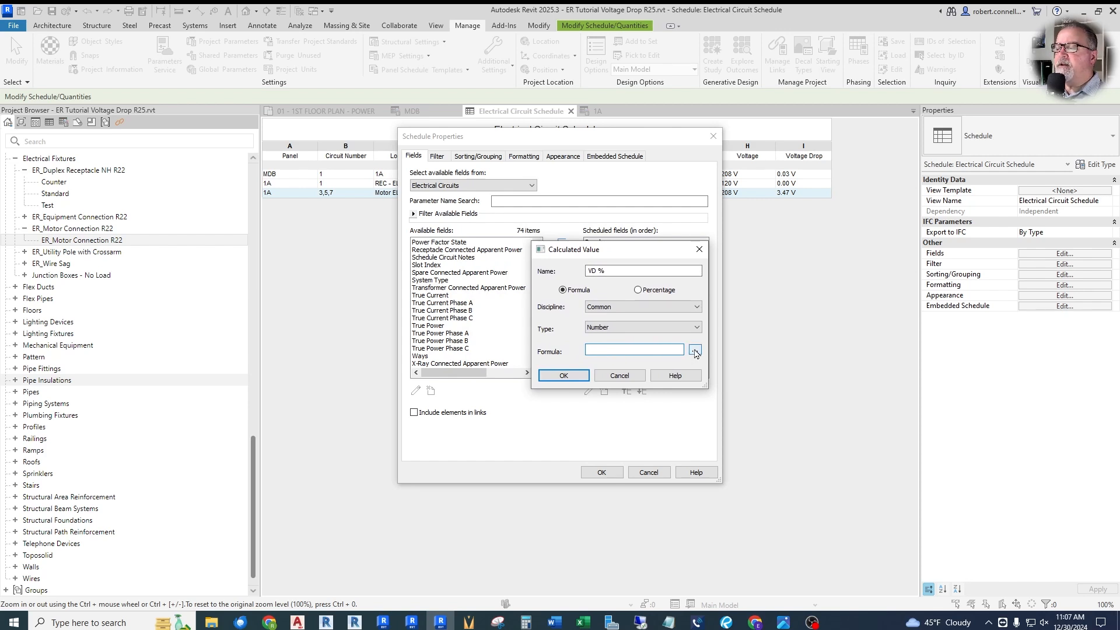
{"action": "left_click", "coordinate": [694, 351]}
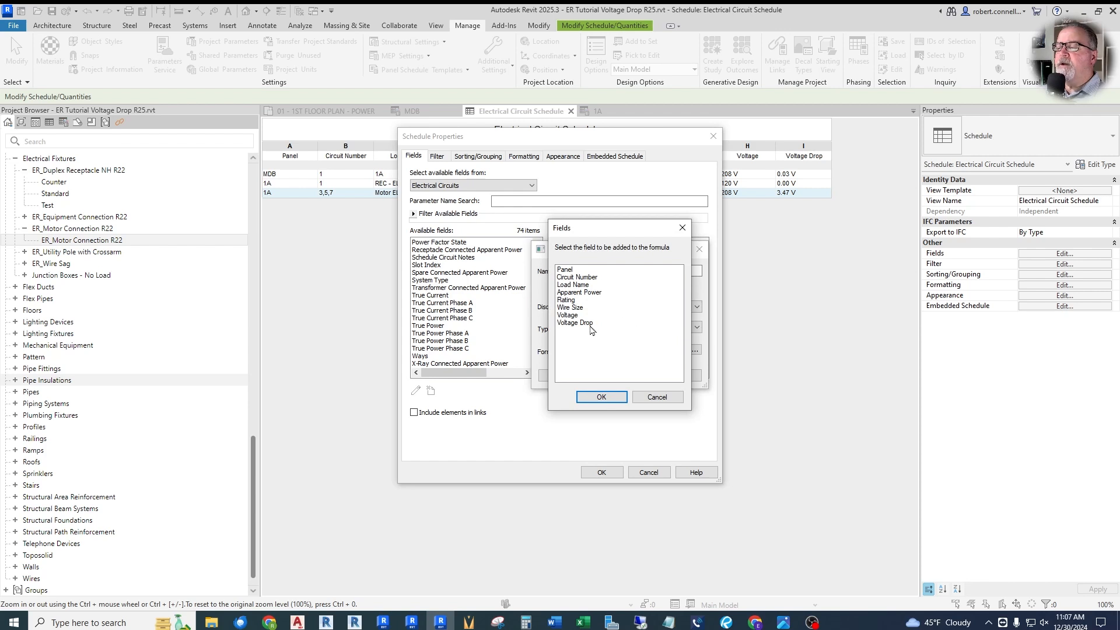
{"action": "left_click", "coordinate": [575, 322]}
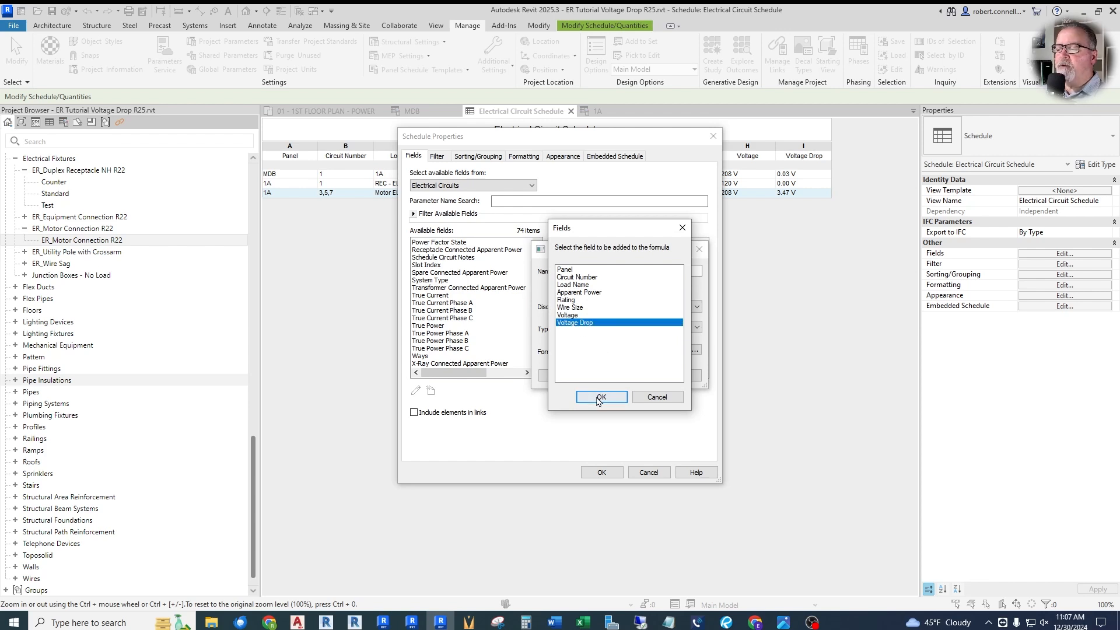
{"action": "left_click", "coordinate": [601, 396]}
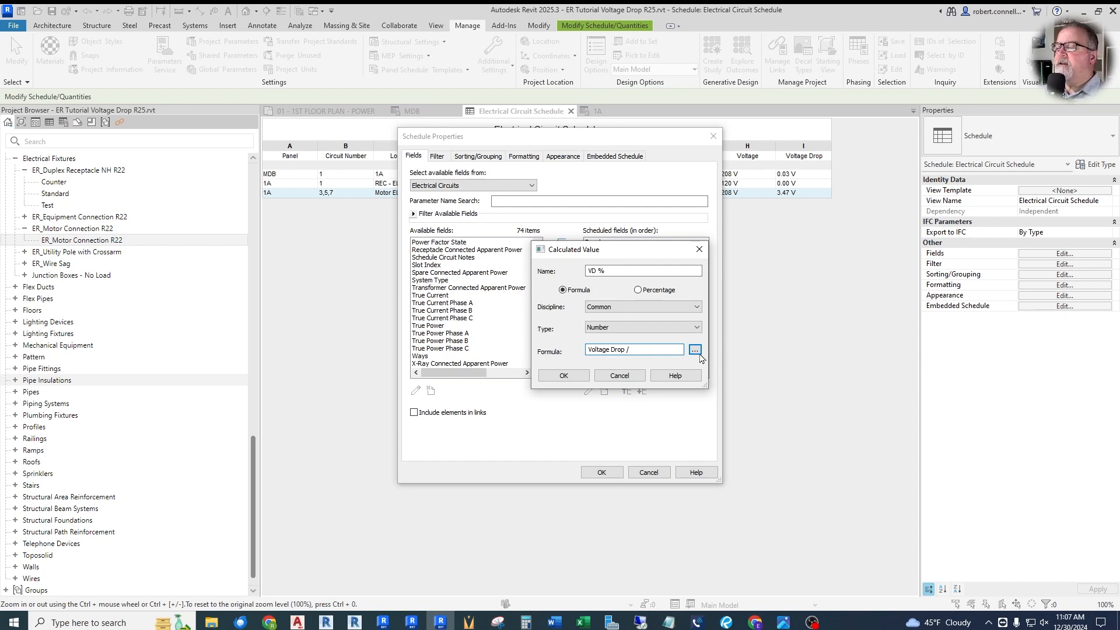
{"action": "left_click", "coordinate": [695, 350]}
{"action": "left_click", "coordinate": [568, 315]}
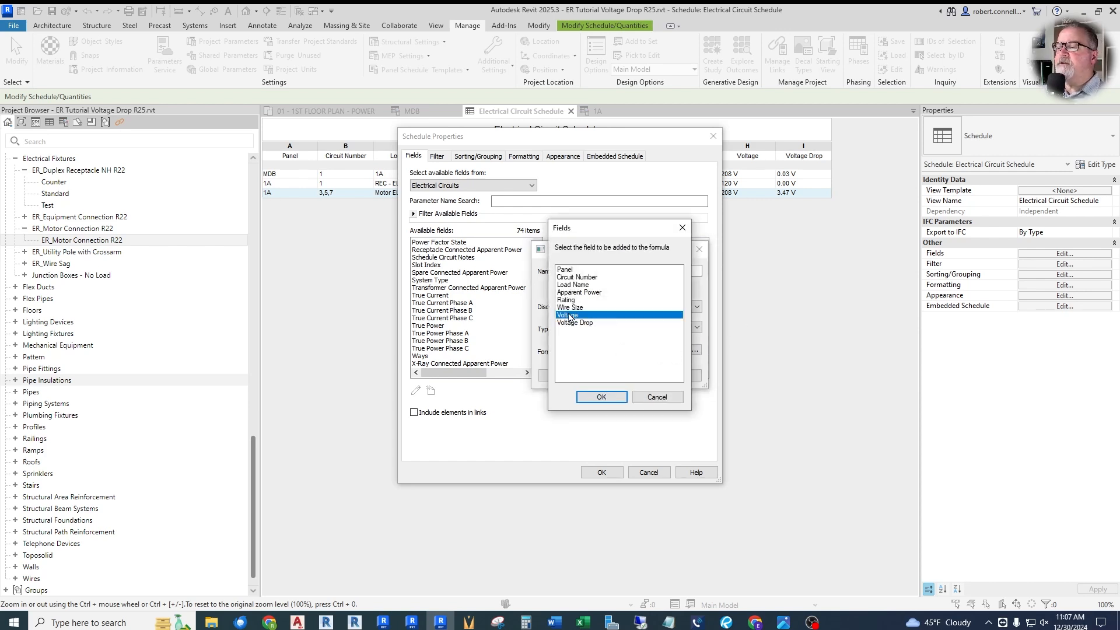
{"action": "left_click", "coordinate": [601, 397]}
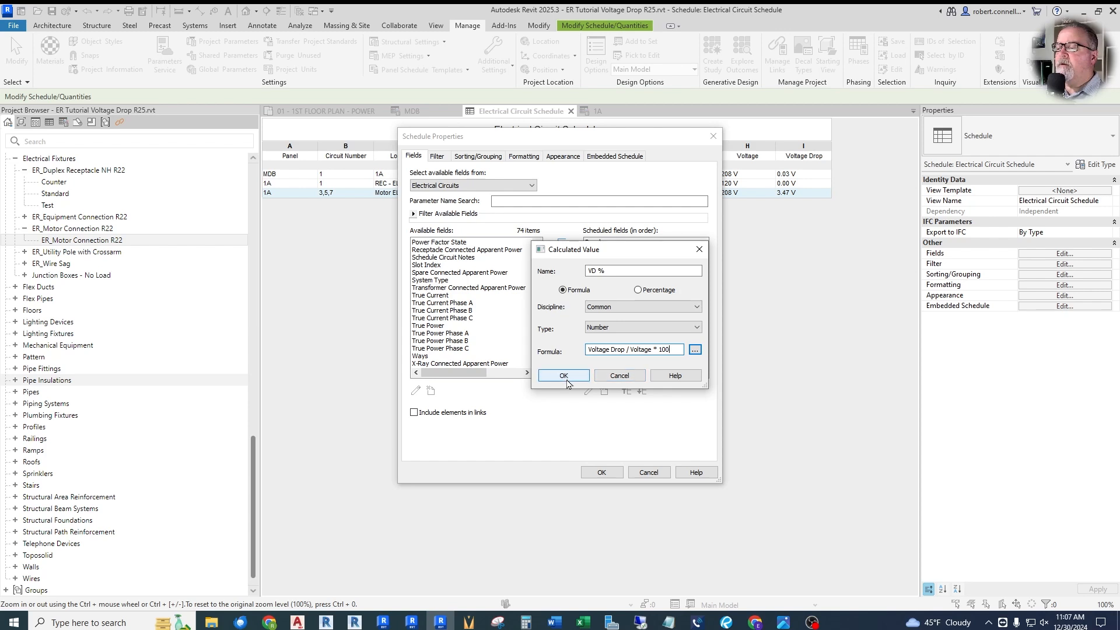
{"action": "left_click", "coordinate": [567, 376]}
{"action": "left_click", "coordinate": [601, 473]}
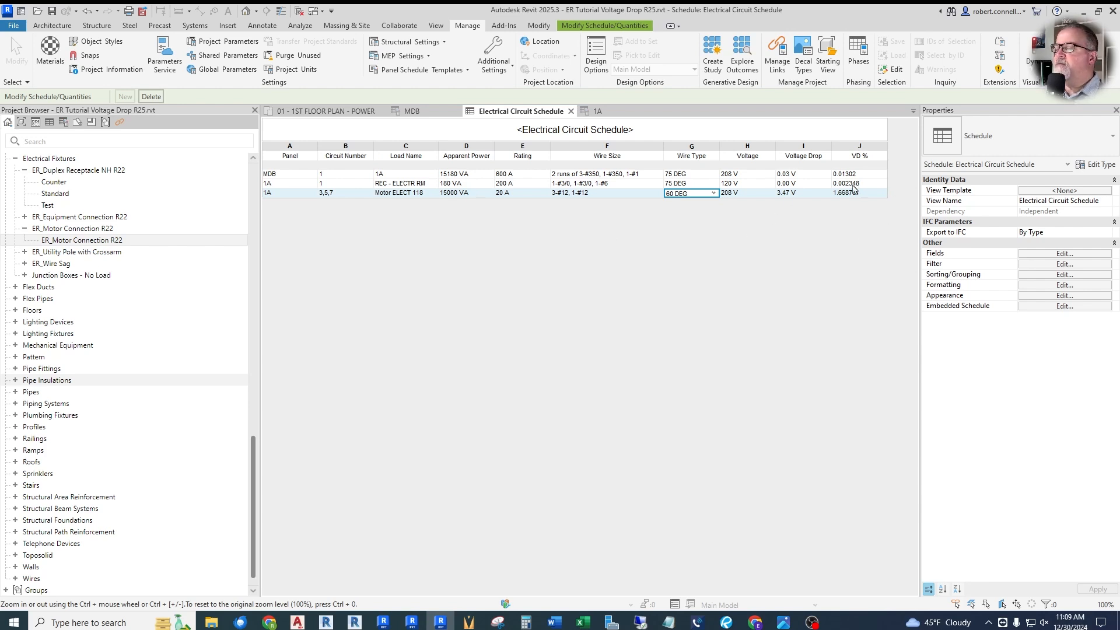
- In the 1st floor power plan, set the apparent load of the Test duplex receptacle type beside panel 1A to 5000 VA
{"action": "left_click", "coordinate": [442, 193]}
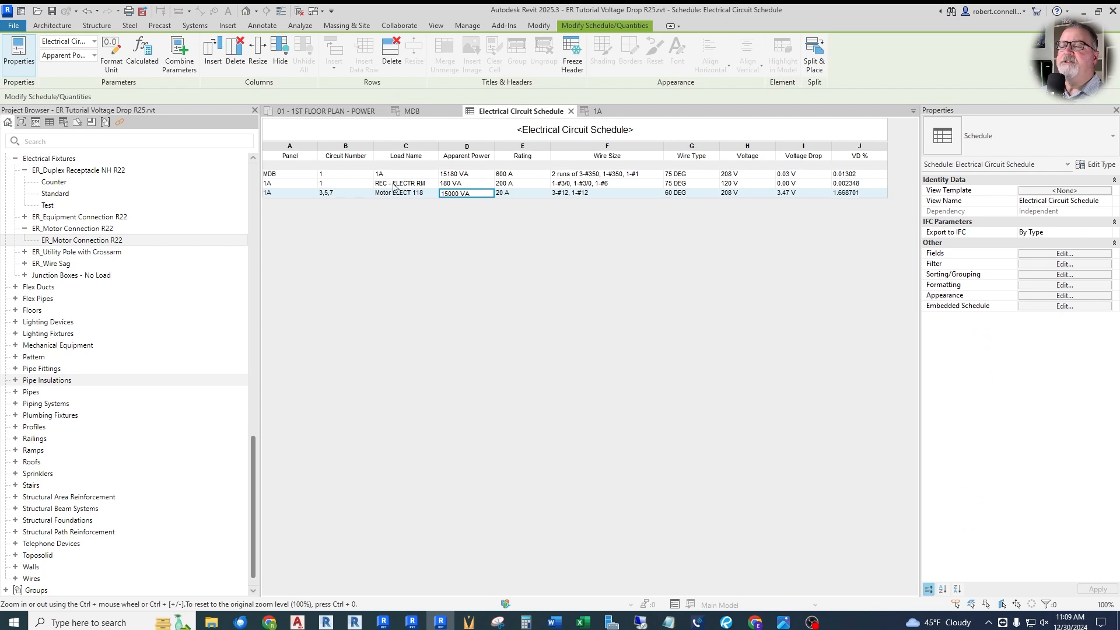
{"action": "left_click", "coordinate": [463, 185]}
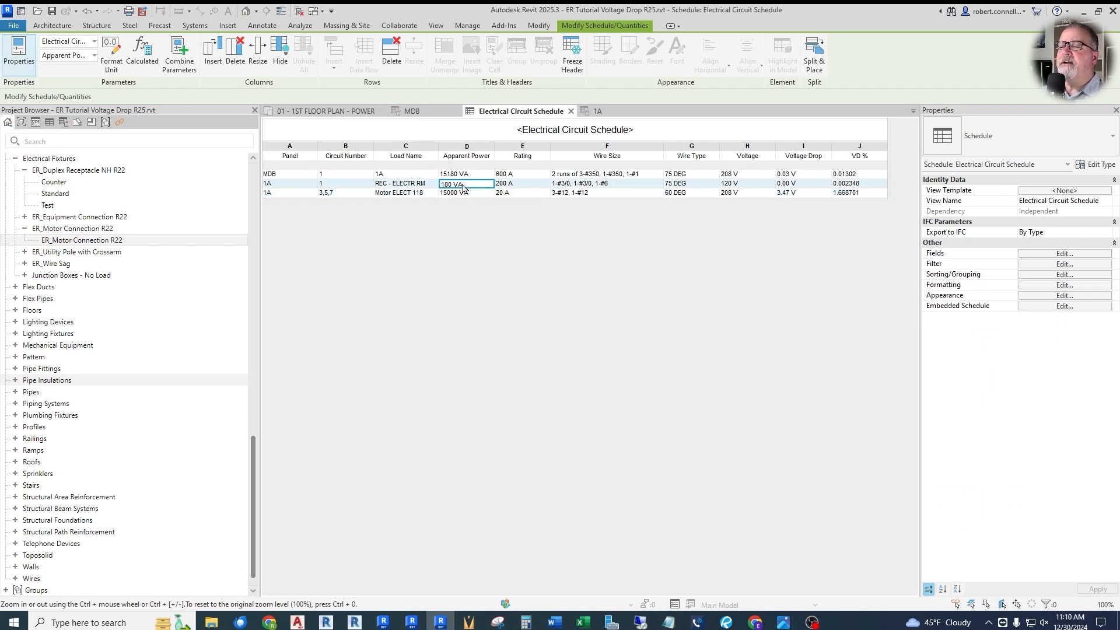
{"action": "left_click", "coordinate": [327, 111]}
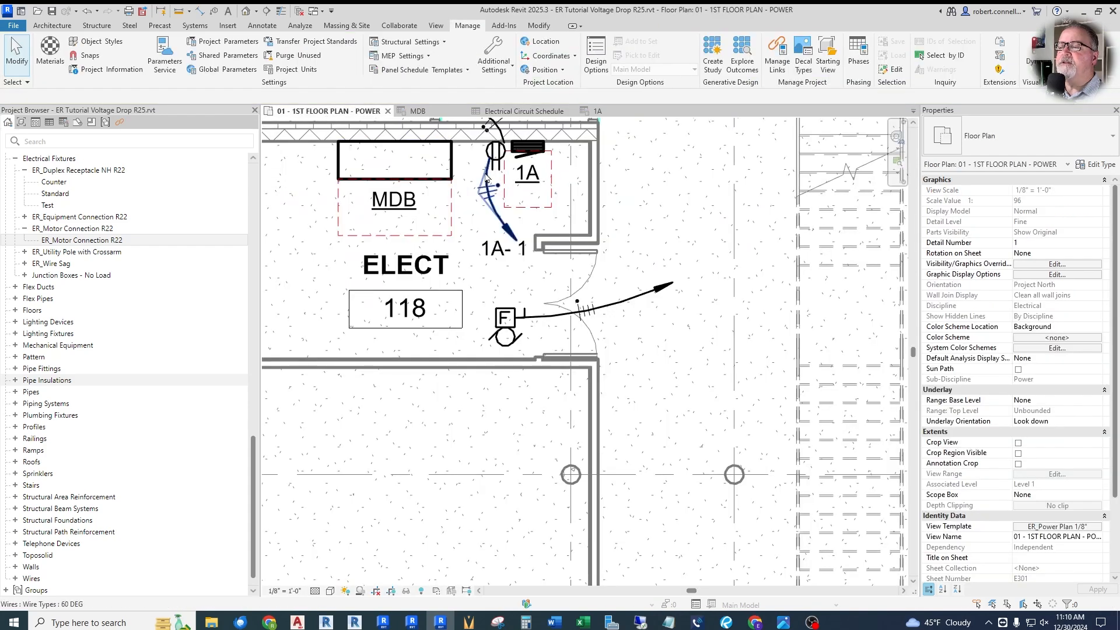
{"action": "left_click", "coordinate": [495, 155]}
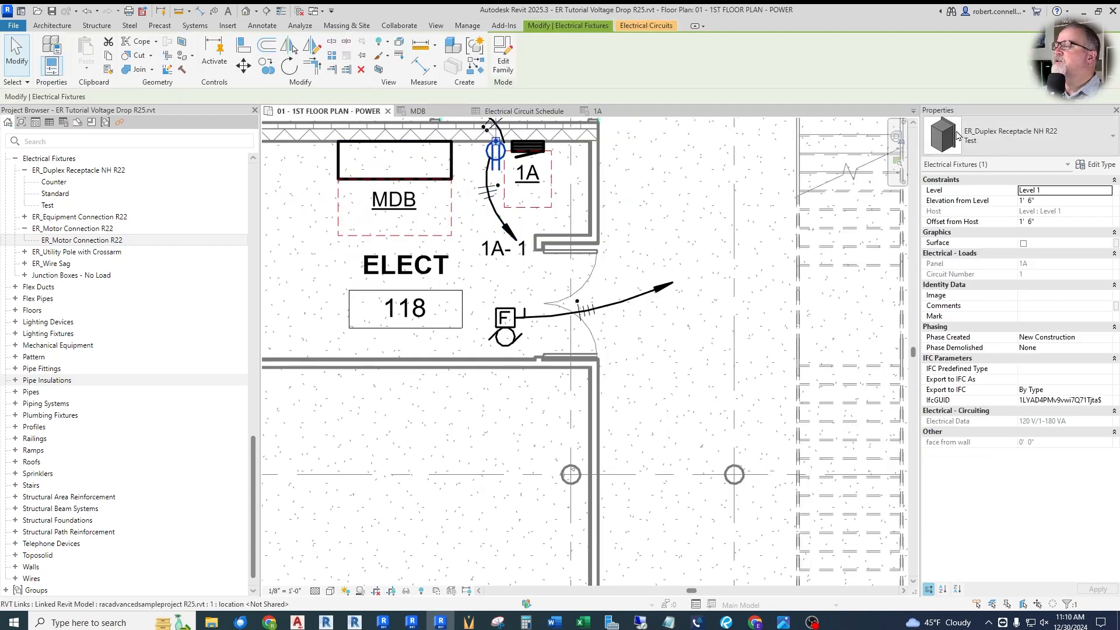
{"action": "left_click", "coordinate": [1095, 165]}
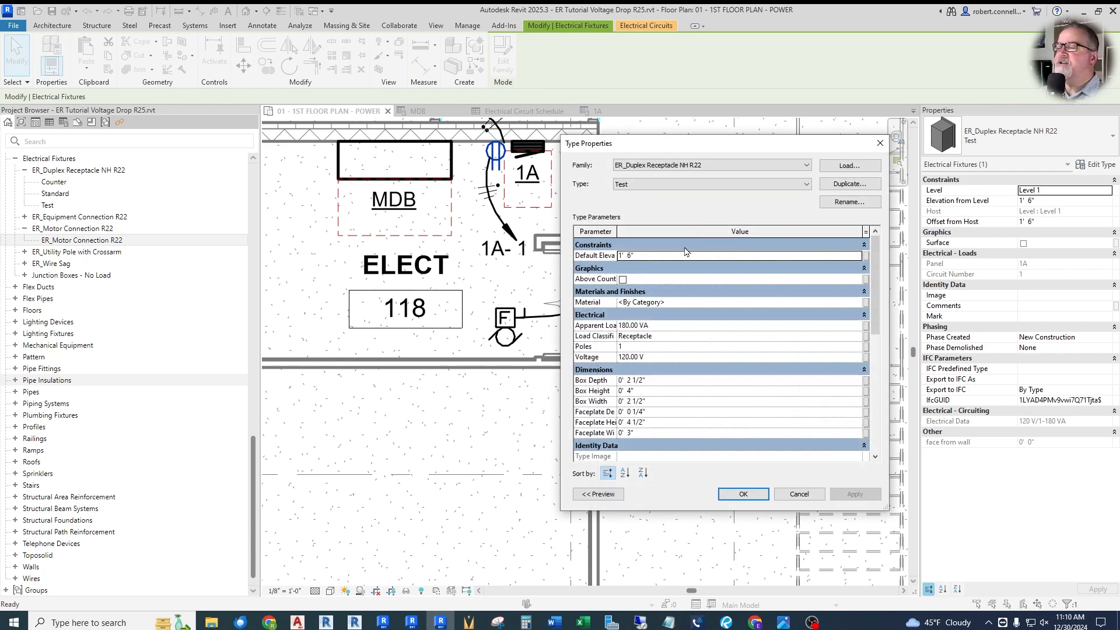
{"action": "left_click", "coordinate": [673, 324]}
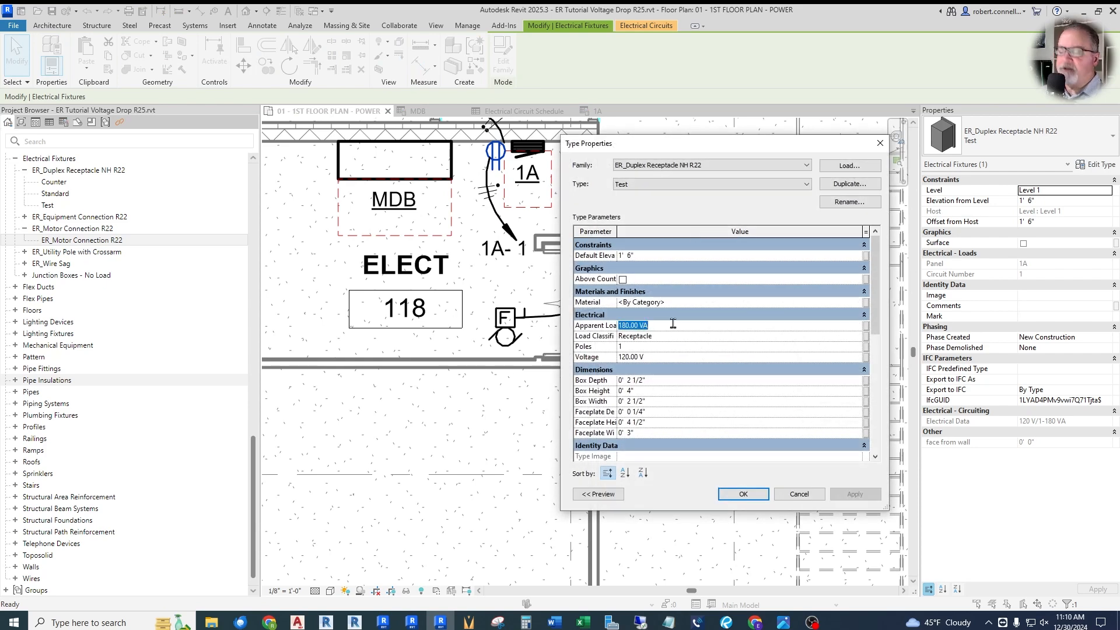
{"action": "type", "text": "1"}
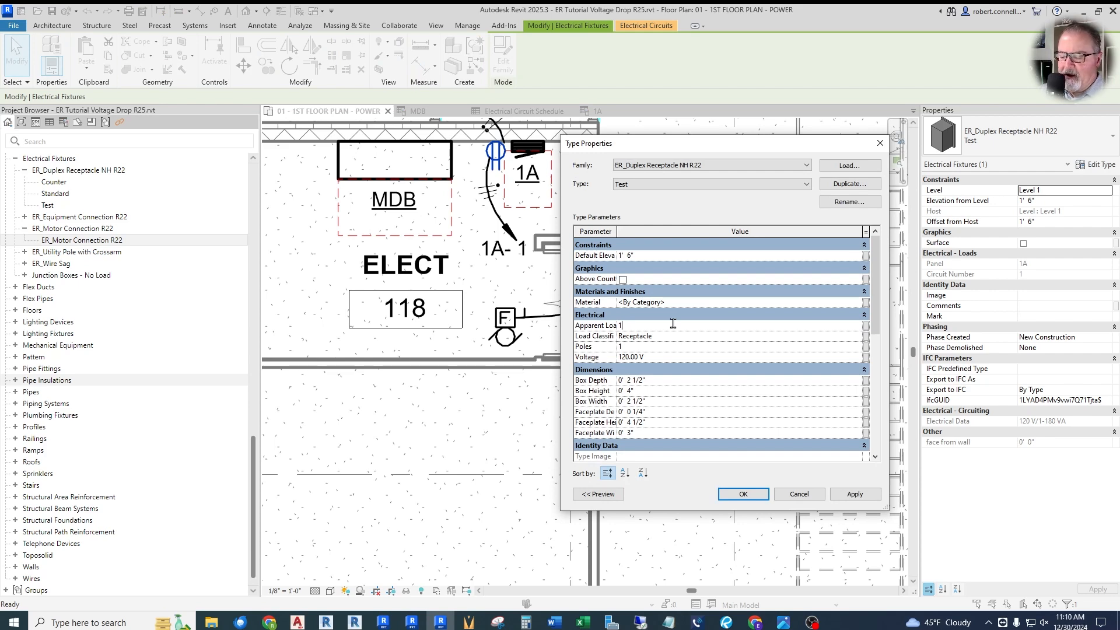
{"action": "key", "text": "Return"}
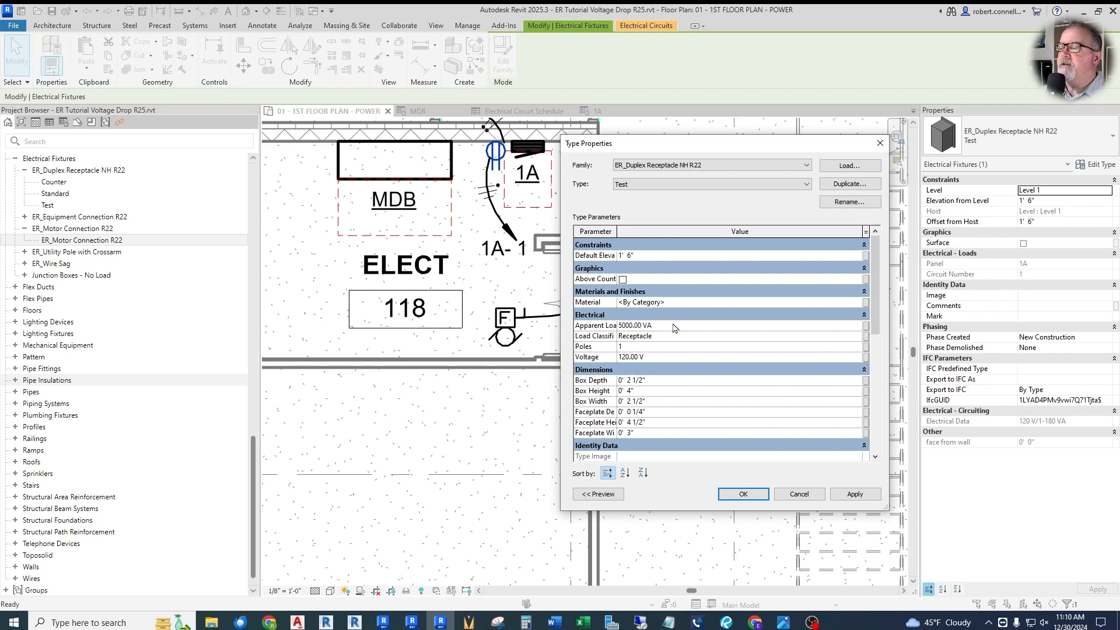
{"action": "left_click", "coordinate": [736, 492]}
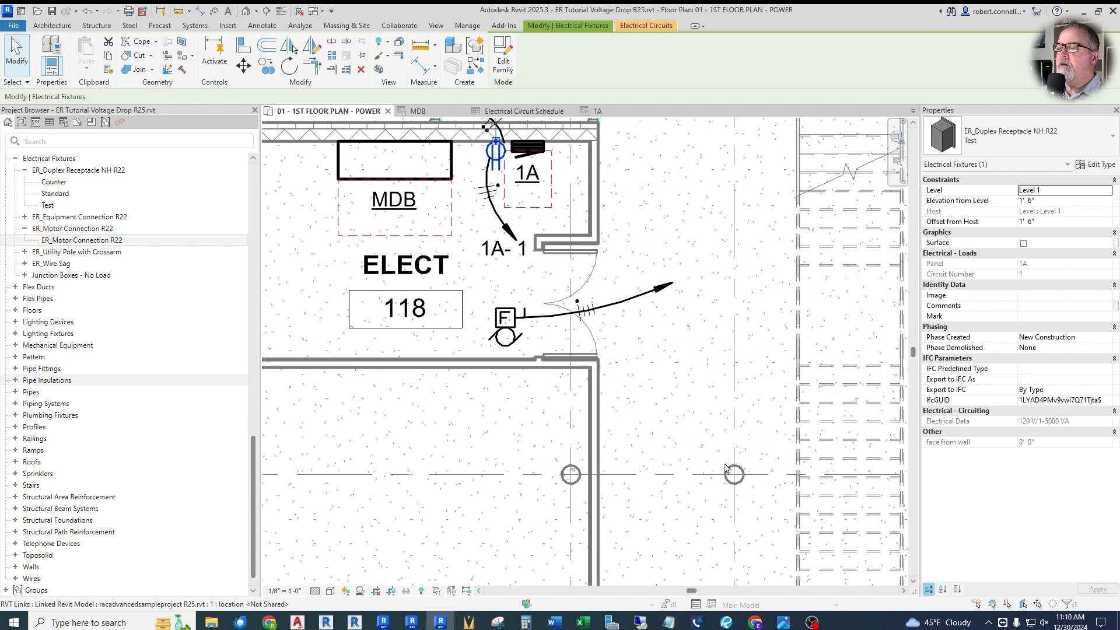
- Set the rating of the REC - ELECTR RM circuit to 20 A in the Electrical Circuit Schedule and dismiss the warning
{"action": "left_click", "coordinate": [526, 112]}
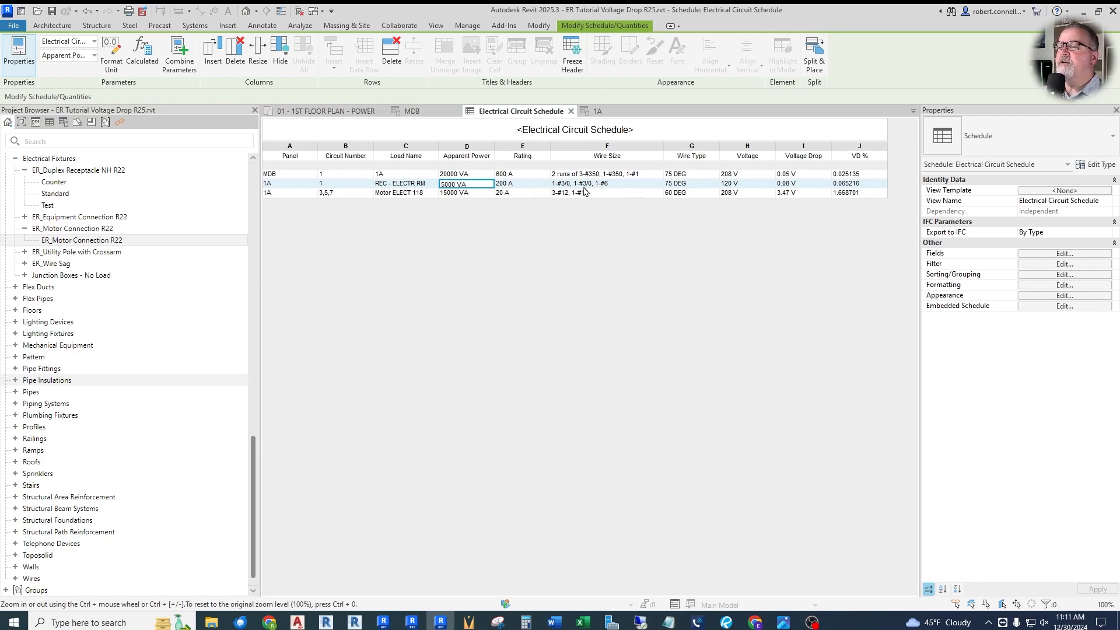
{"action": "left_click", "coordinate": [521, 184]}
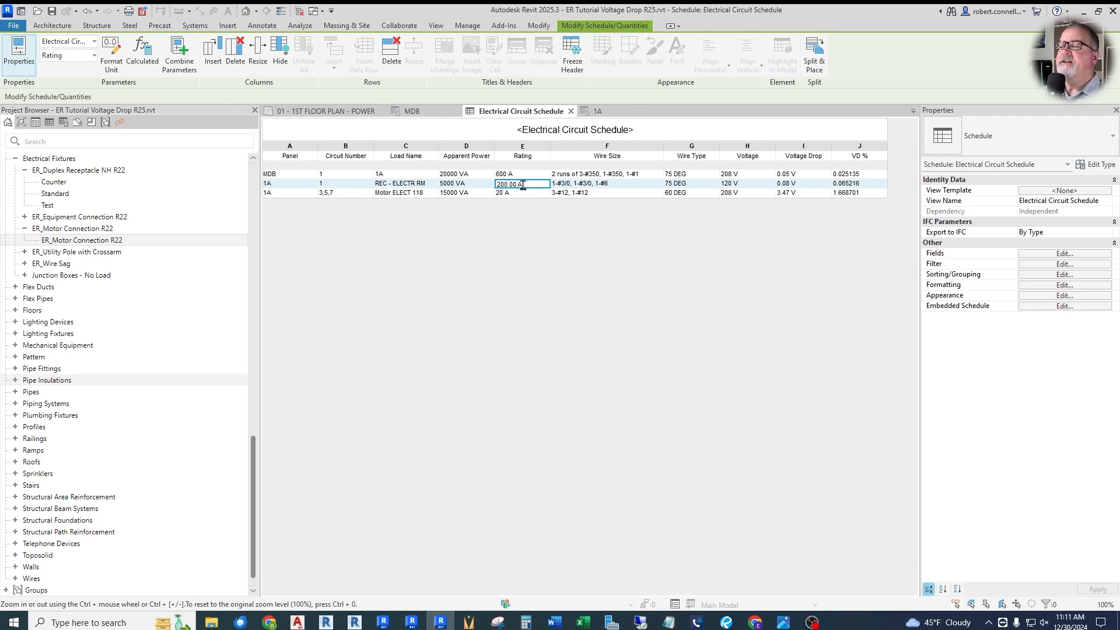
{"action": "type", "text": "20"}
{"action": "key", "text": "Return"}
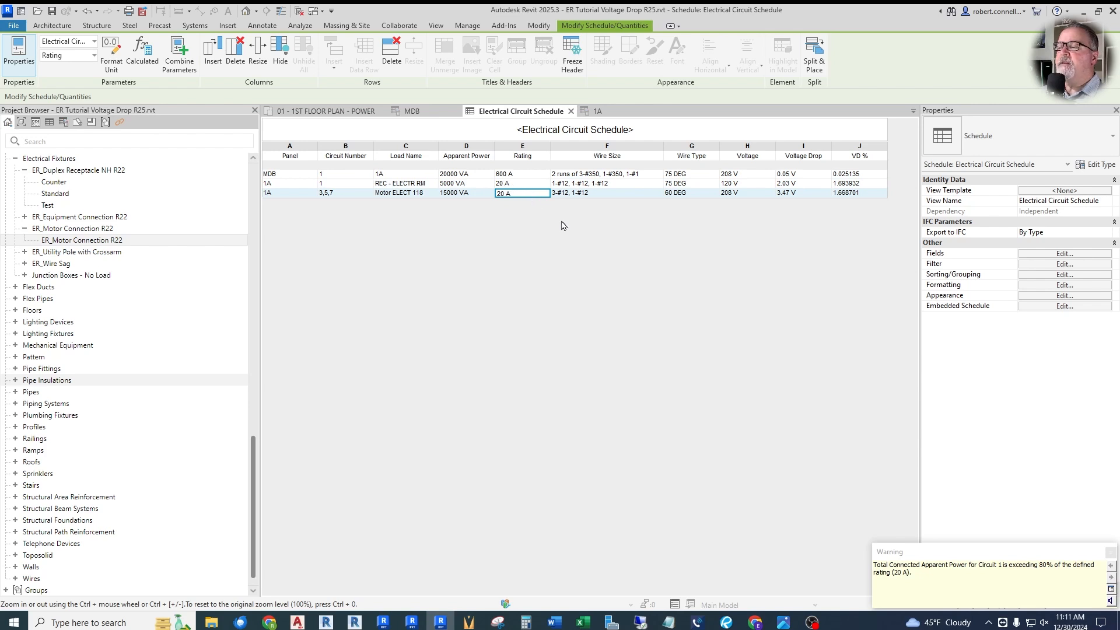
{"action": "left_click_drag", "start_coordinate": [966, 558], "coordinate": [521, 247]}
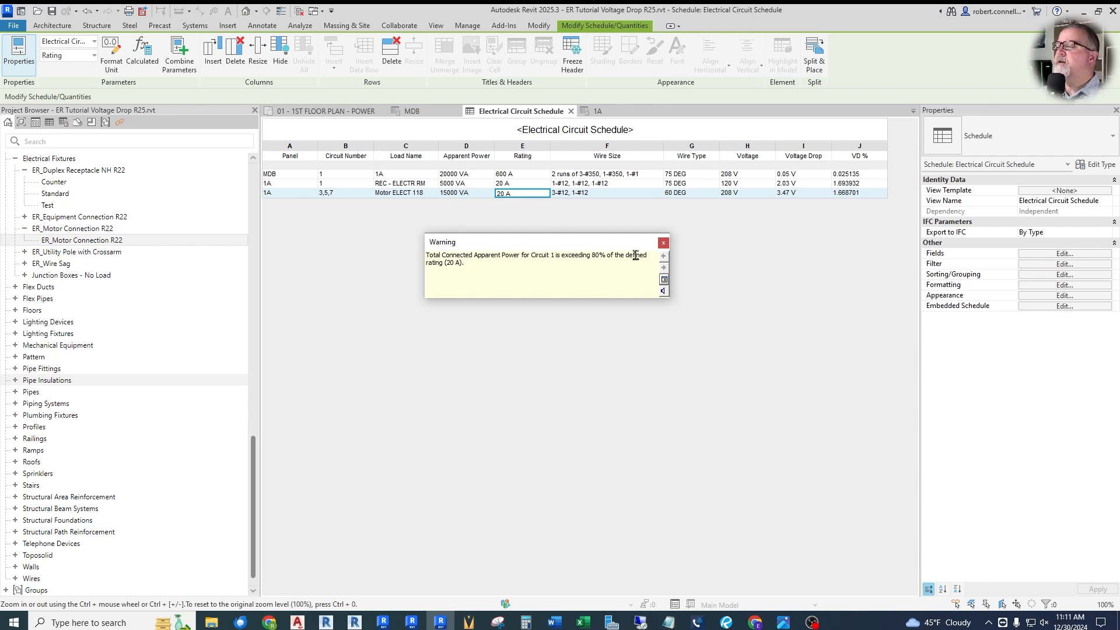
{"action": "left_click", "coordinate": [663, 243]}
- Change the wire type of the REC - ELECTR RM circuit to 60 DEG and briefly check the 1st floor power plan
{"action": "left_click", "coordinate": [713, 185]}
{"action": "left_click", "coordinate": [680, 200]}
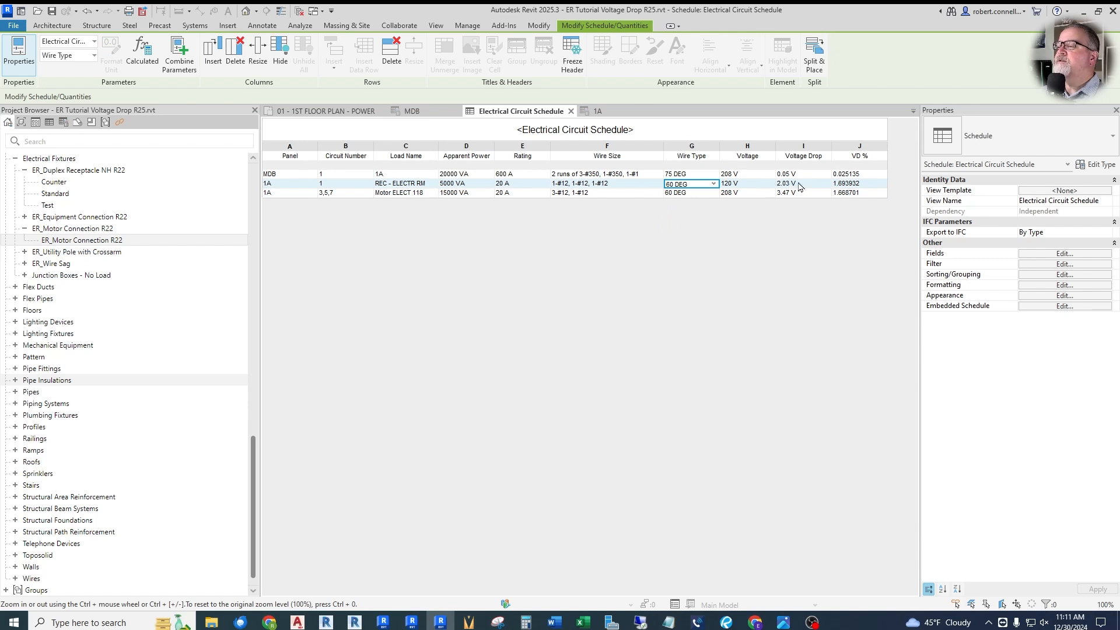
{"action": "left_click", "coordinate": [326, 111]}
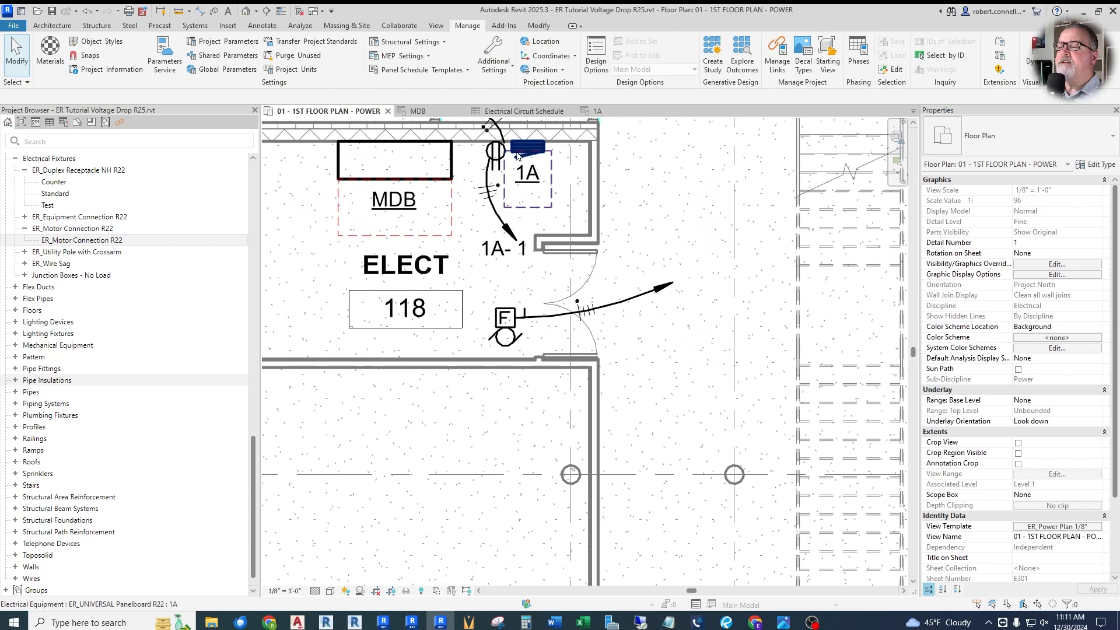
{"action": "left_click", "coordinate": [511, 114]}
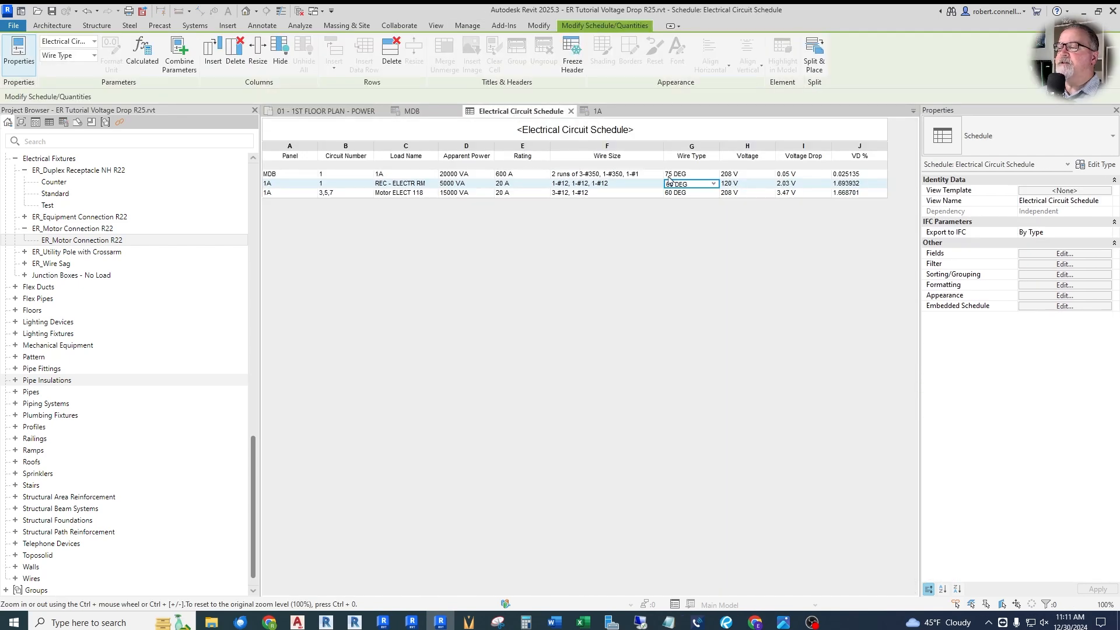
- Add the Length field to the Electrical Circuit Schedule and place it between Rating and Wire Size
{"action": "left_click", "coordinate": [1043, 258]}
{"action": "left_click_drag", "start_coordinate": [537, 265], "coordinate": [540, 309]}
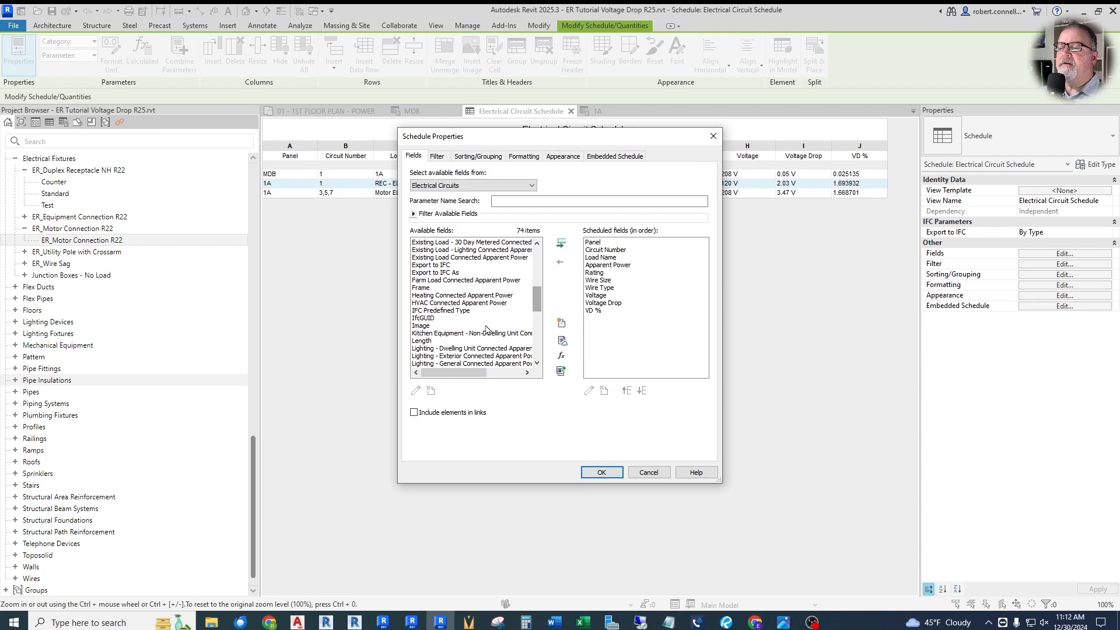
{"action": "left_click", "coordinate": [458, 341]}
{"action": "left_click", "coordinate": [561, 243]}
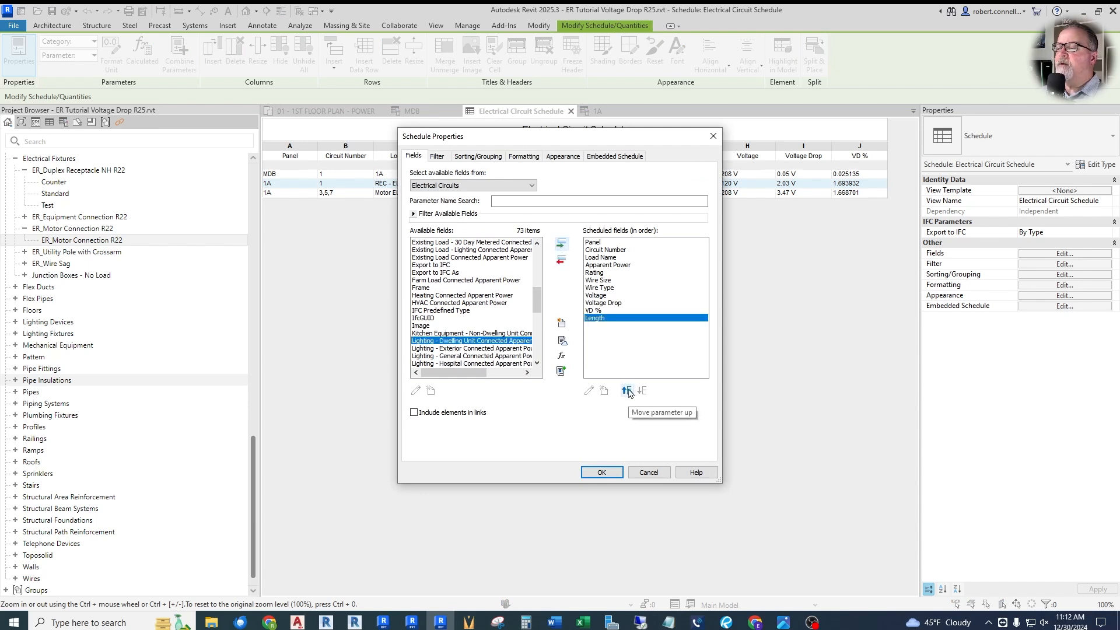
{"action": "left_click", "coordinate": [627, 391]}
{"action": "left_click", "coordinate": [627, 391]}
{"action": "left_click", "coordinate": [627, 391]}
{"action": "left_click", "coordinate": [627, 391]}
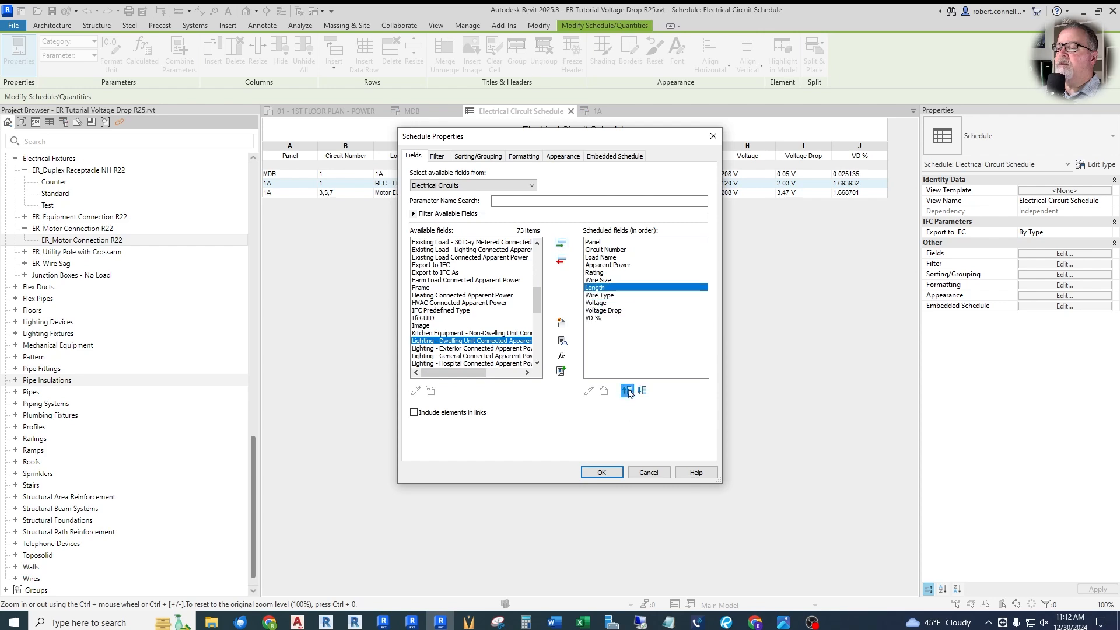
{"action": "left_click", "coordinate": [628, 391]}
{"action": "left_click", "coordinate": [594, 472]}
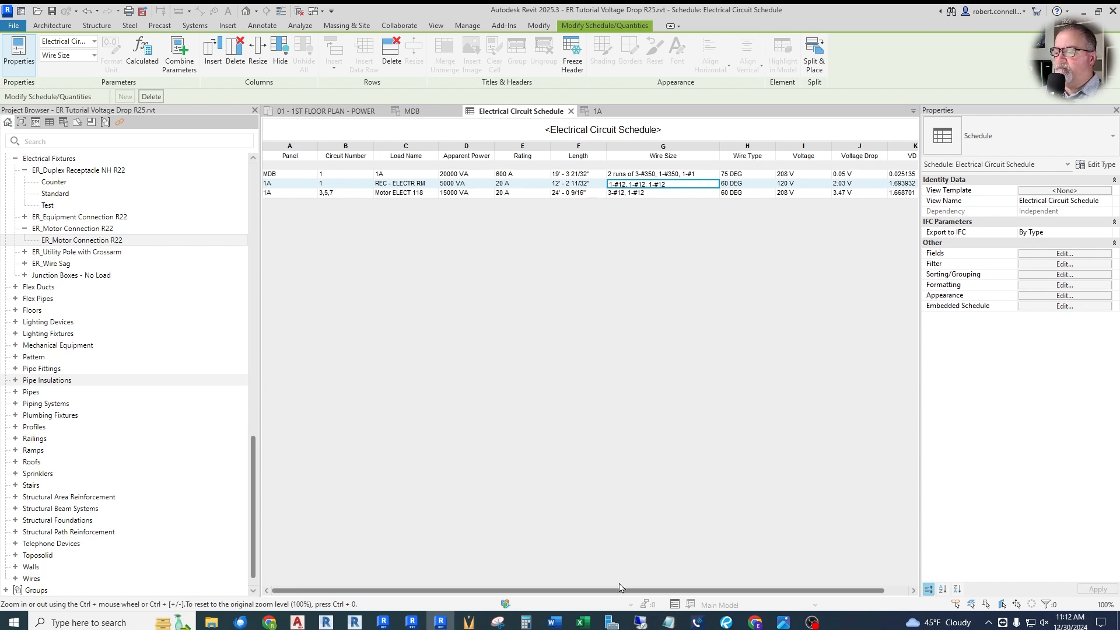
- Set the apparent load of the Test duplex receptacle type beside panel 1A to 20000 VA and widen the schedule view to show VD %
{"action": "left_click", "coordinate": [481, 183]}
{"action": "left_click", "coordinate": [330, 111]}
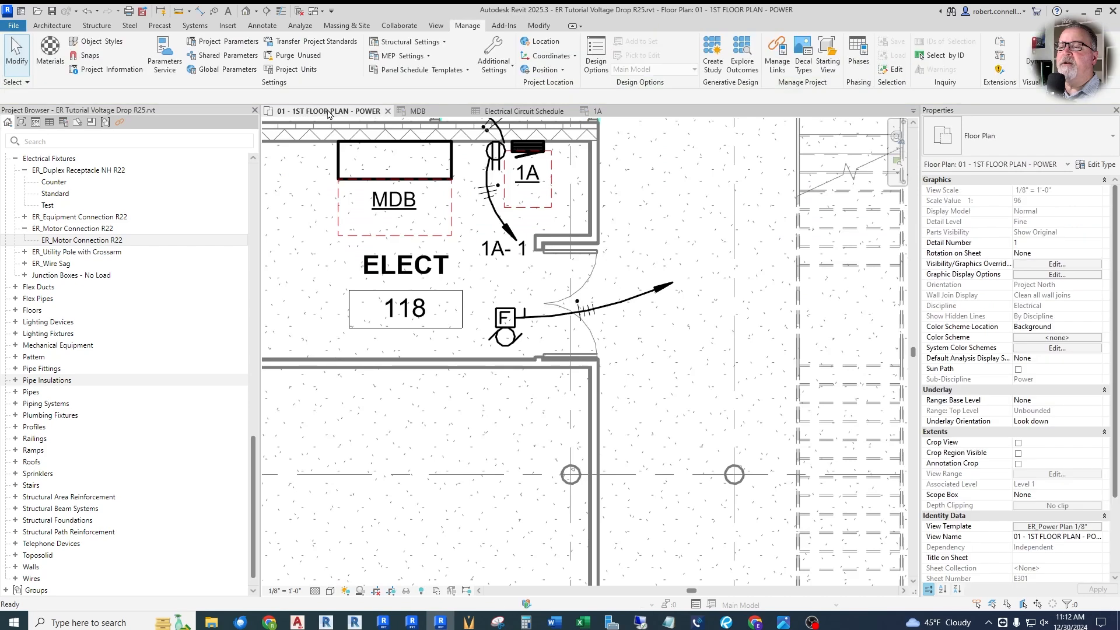
{"action": "left_click", "coordinate": [497, 151]}
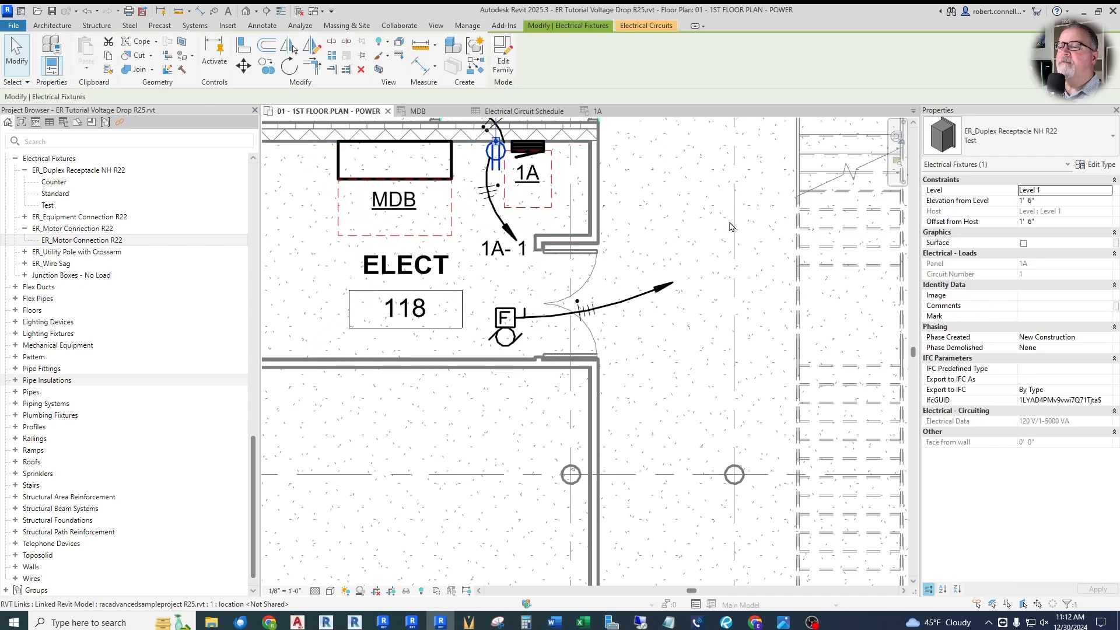
{"action": "left_click", "coordinate": [1093, 166]}
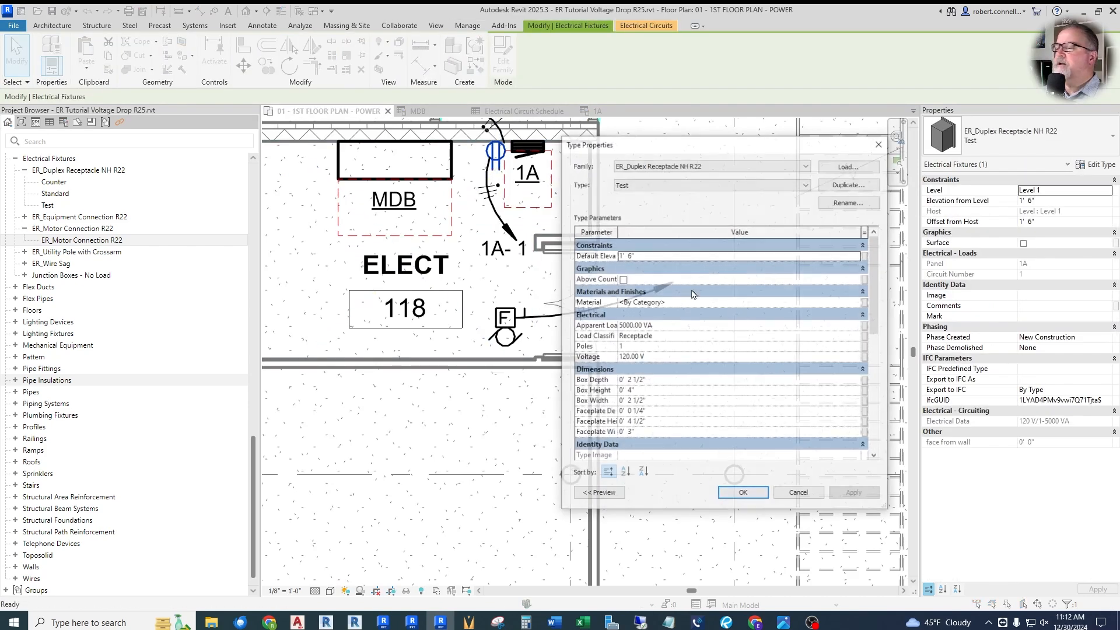
{"action": "left_click", "coordinate": [676, 330]}
{"action": "double_click", "coordinate": [675, 329]}
{"action": "type", "text": "20"}
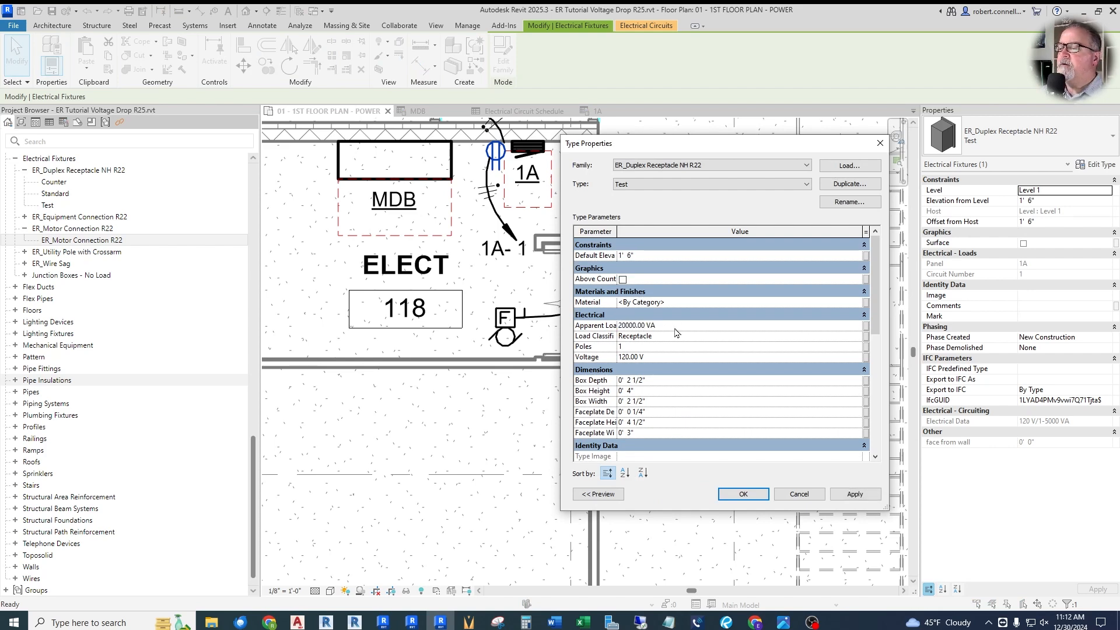
{"action": "left_click", "coordinate": [745, 494]}
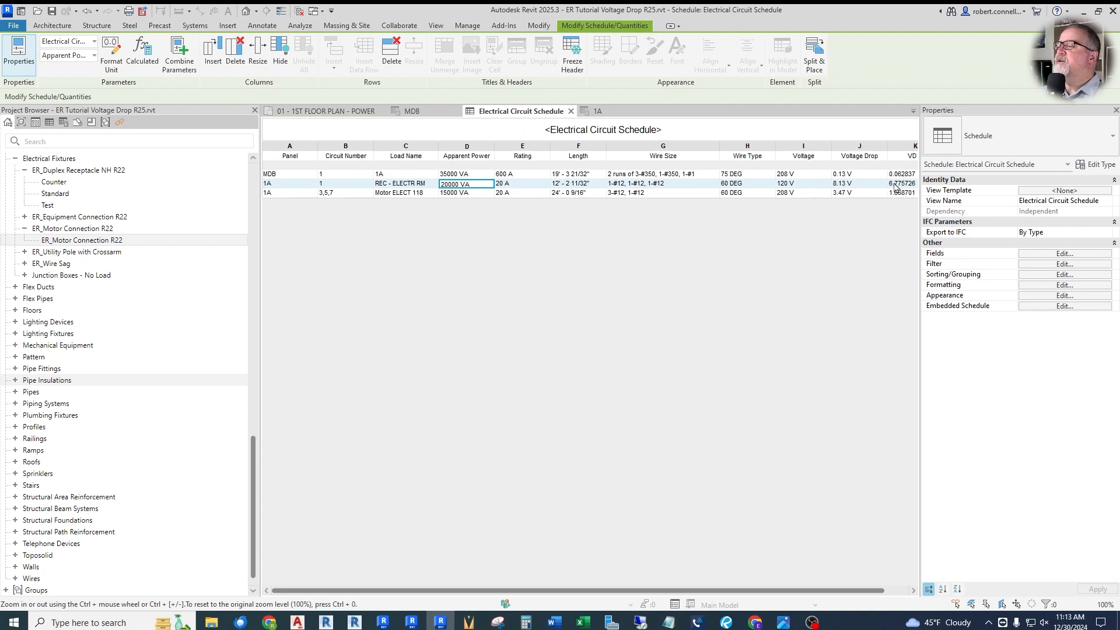
{"action": "left_click_drag", "start_coordinate": [920, 217], "coordinate": [958, 216]}
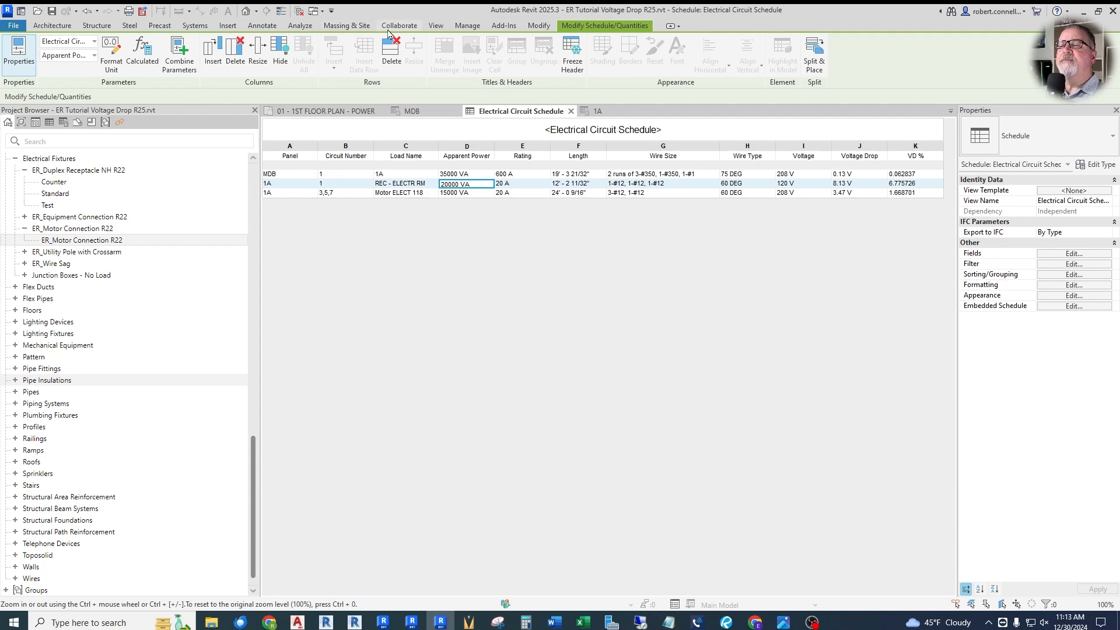
- In the electrical wiring settings, set the maximum voltage drop for wire sizing to 3% for branch circuits and 2% for feeder circuits
{"action": "left_click", "coordinate": [467, 25]}
{"action": "left_click", "coordinate": [402, 56]}
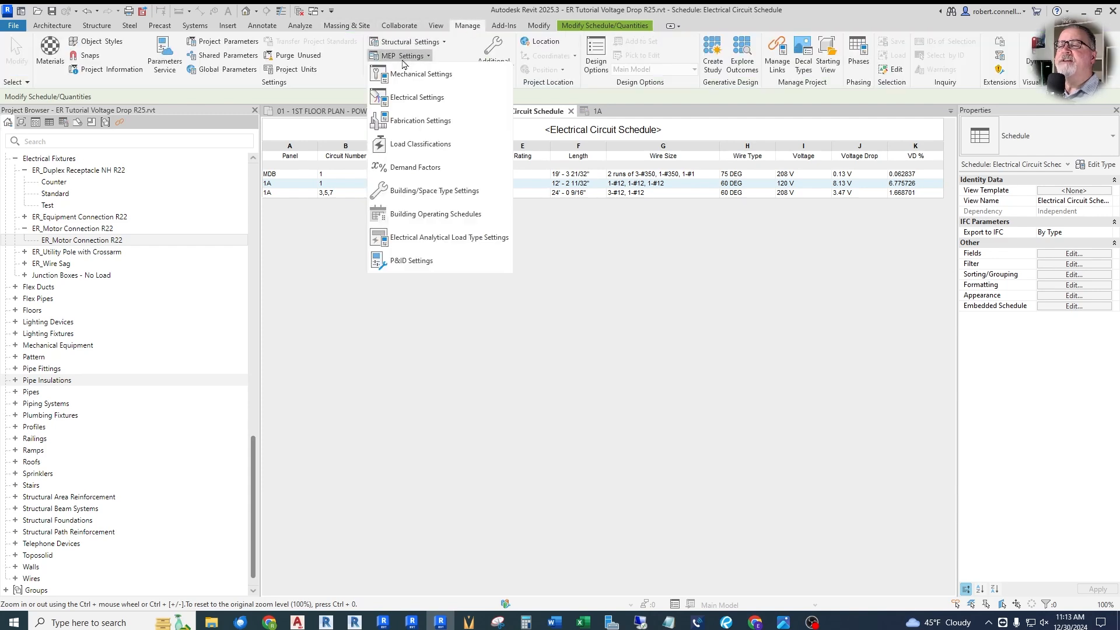
{"action": "left_click", "coordinate": [408, 98]}
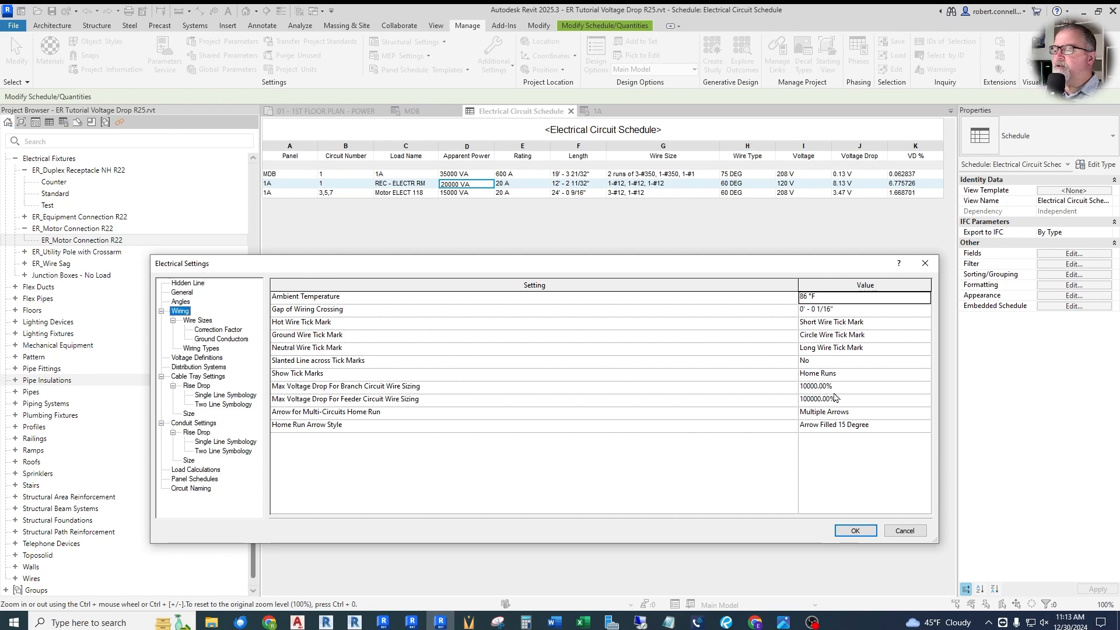
{"action": "left_click", "coordinate": [853, 386]}
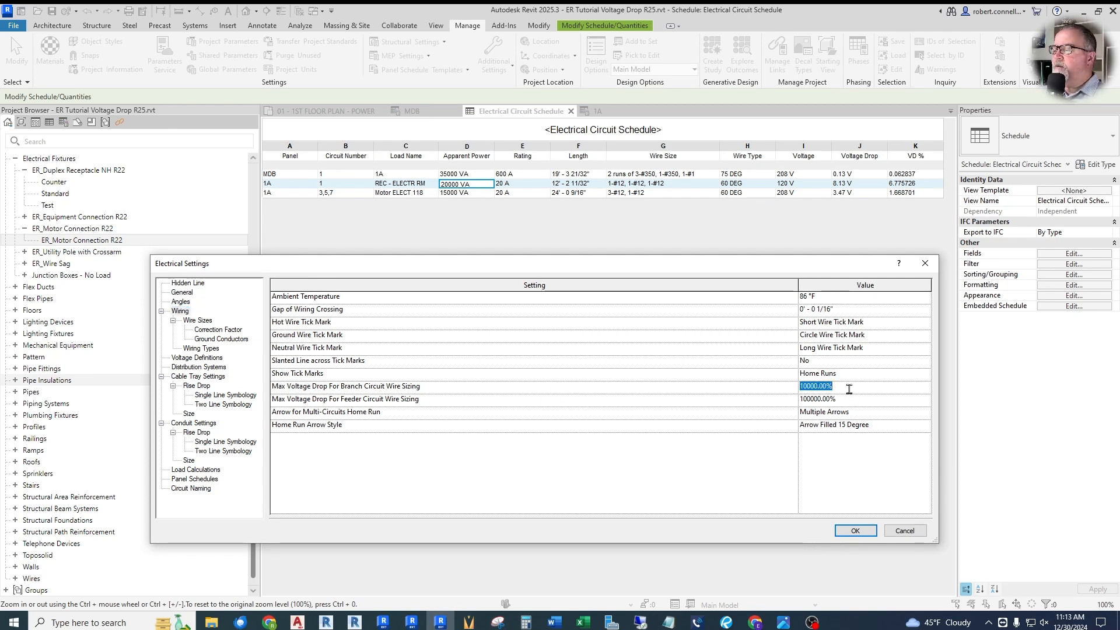
{"action": "type", "text": "100000.00%"}
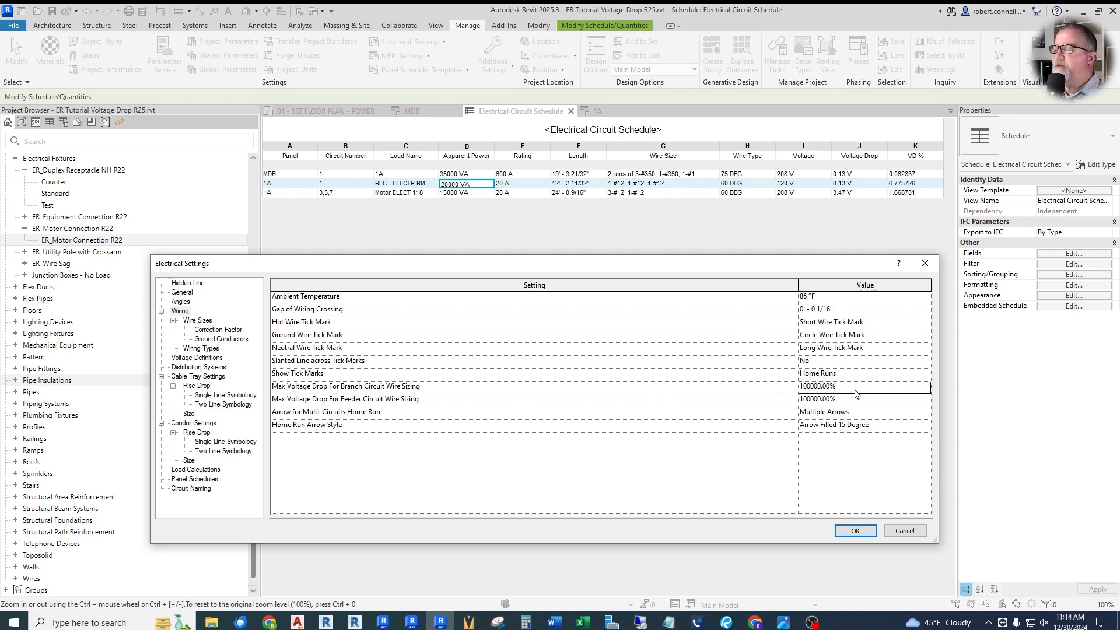
{"action": "double_click", "coordinate": [855, 388]}
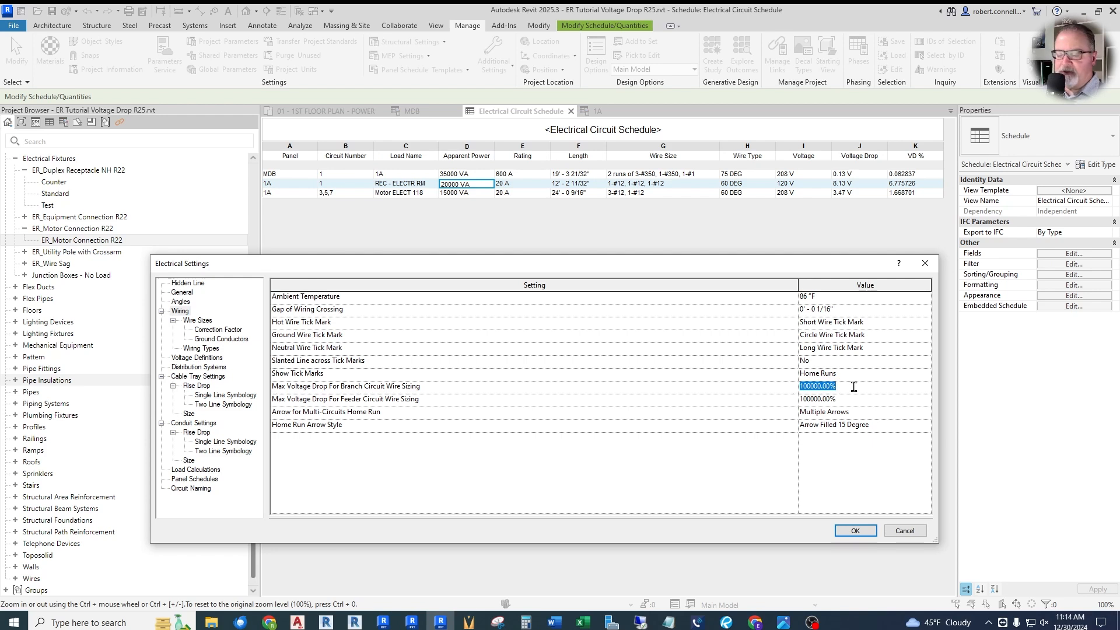
{"action": "type", "text": "3"}
{"action": "key", "text": "Return"}
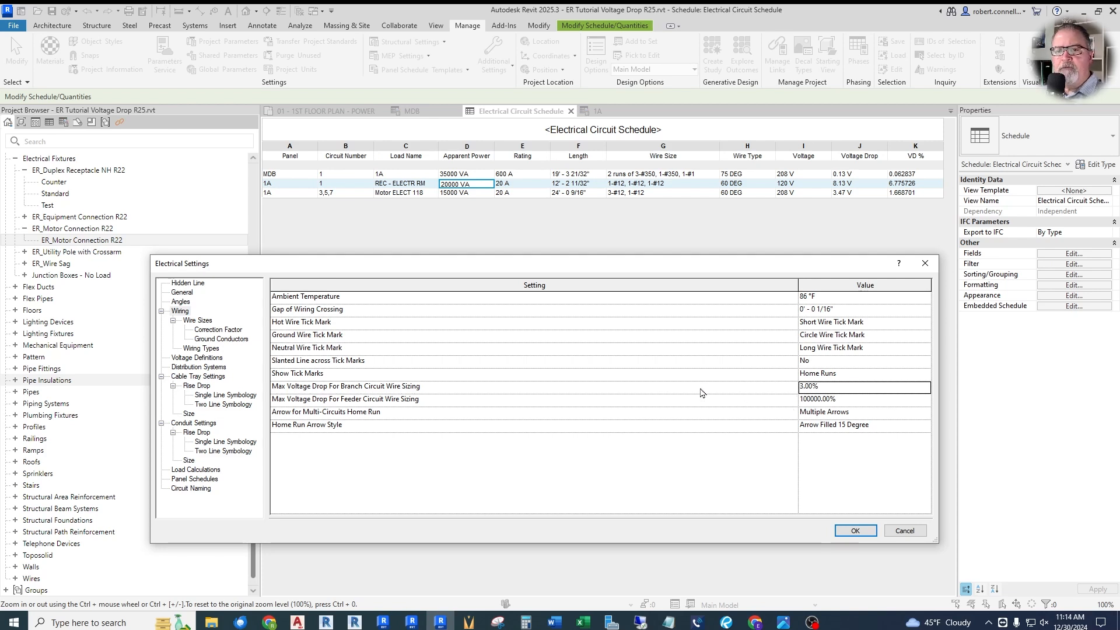
{"action": "left_click", "coordinate": [846, 397]}
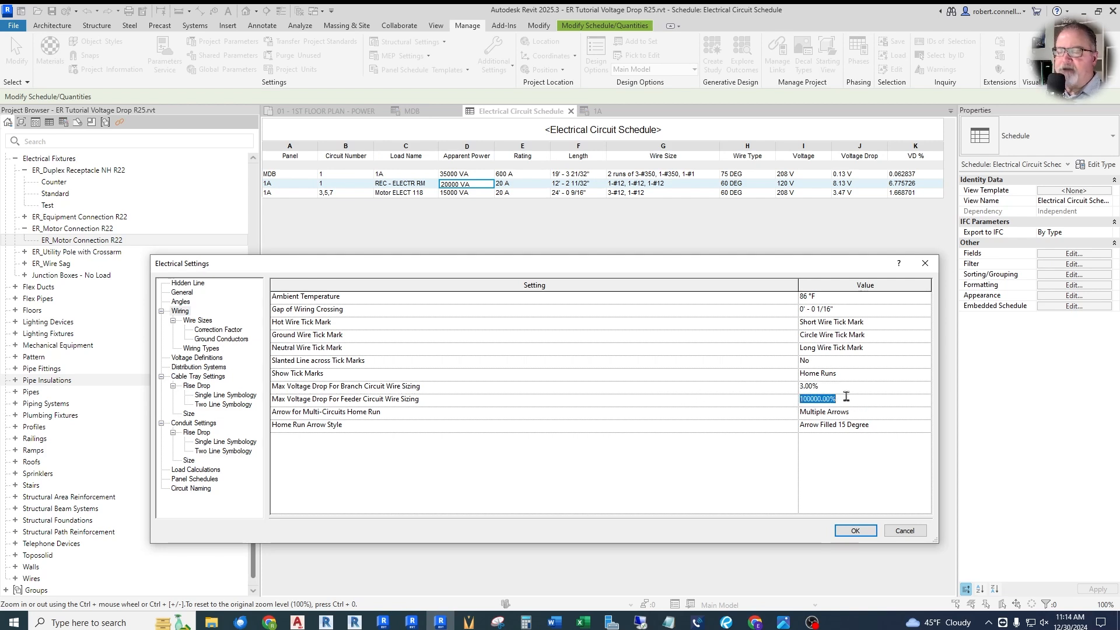
{"action": "type", "text": "2"}
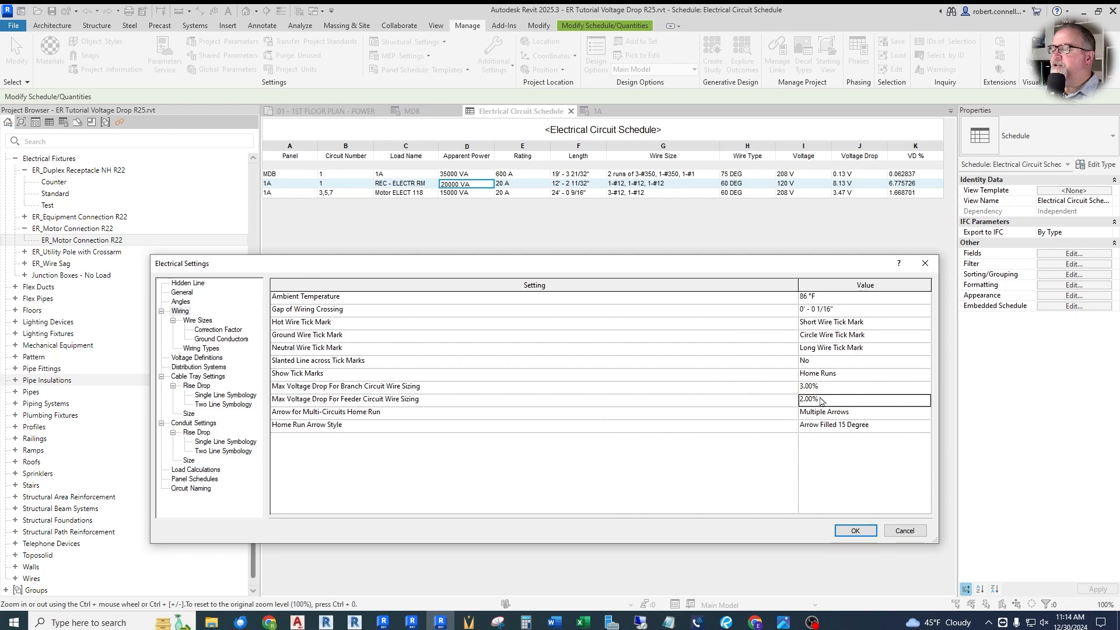
{"action": "left_click", "coordinate": [856, 530]}
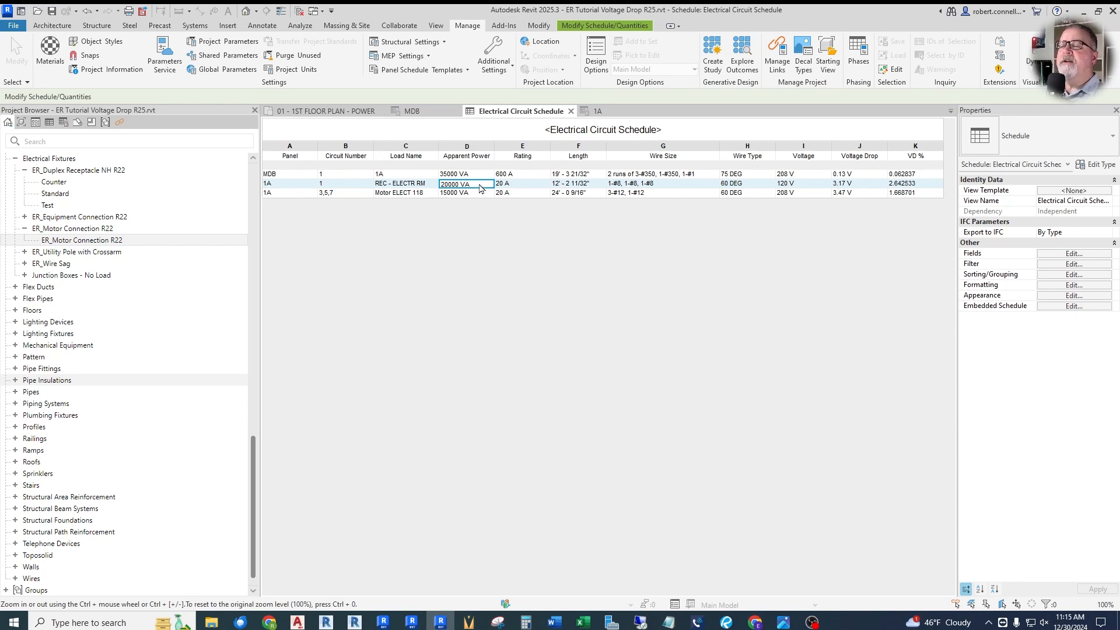
- Set the apparent load of the Test duplex receptacle type to 180 VA and check the Electrical Circuit Schedule
{"action": "left_click", "coordinate": [324, 111]}
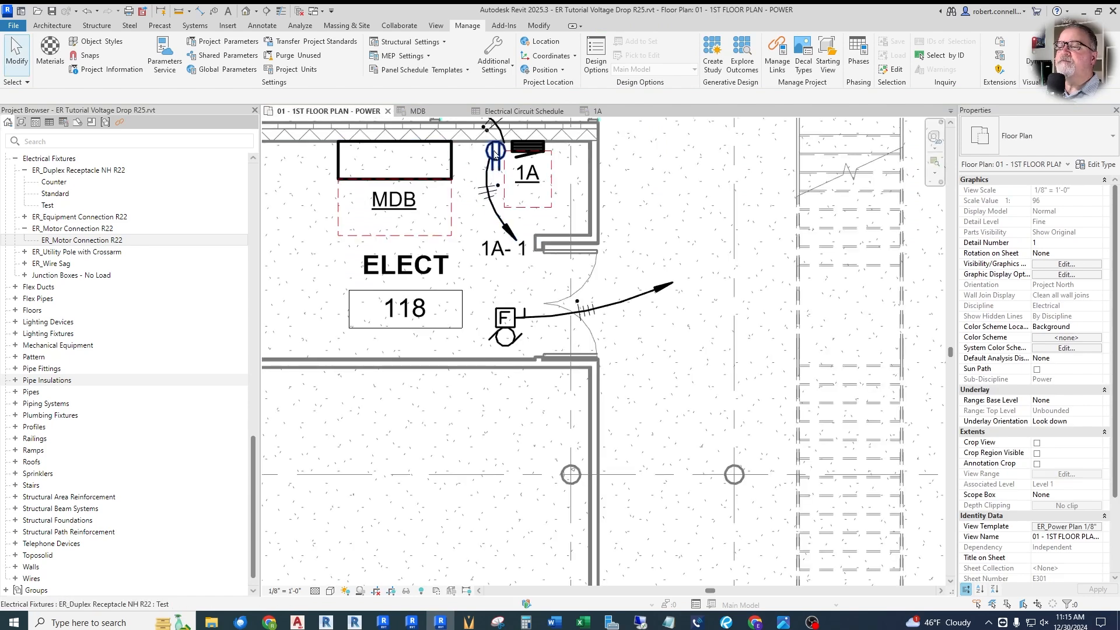
{"action": "left_click", "coordinate": [496, 153]}
{"action": "left_click", "coordinate": [1094, 165]}
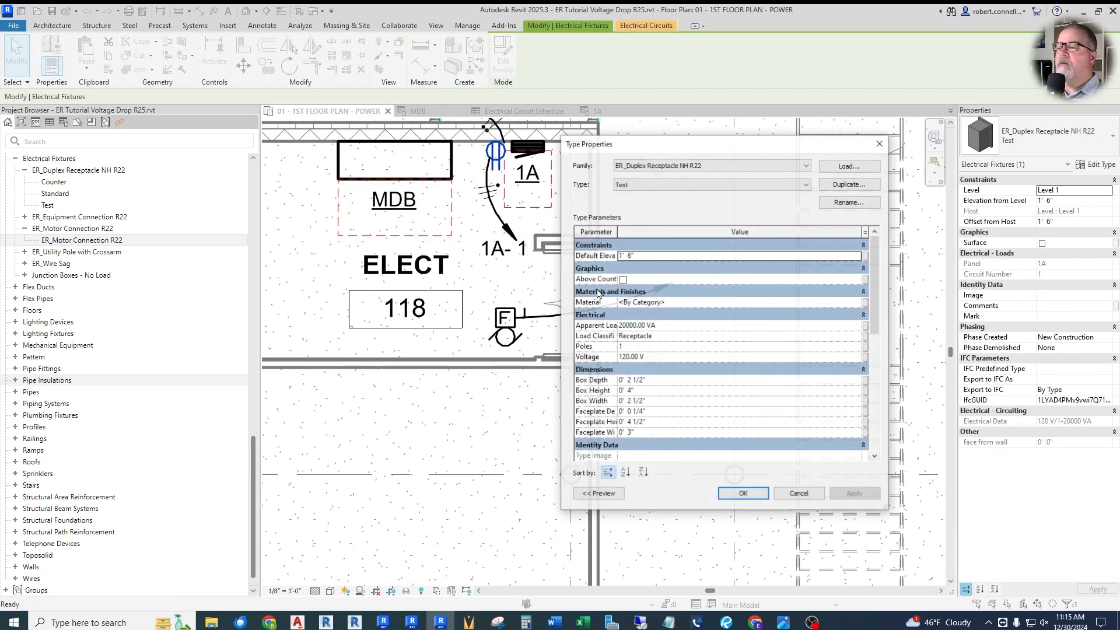
{"action": "left_click", "coordinate": [683, 325]}
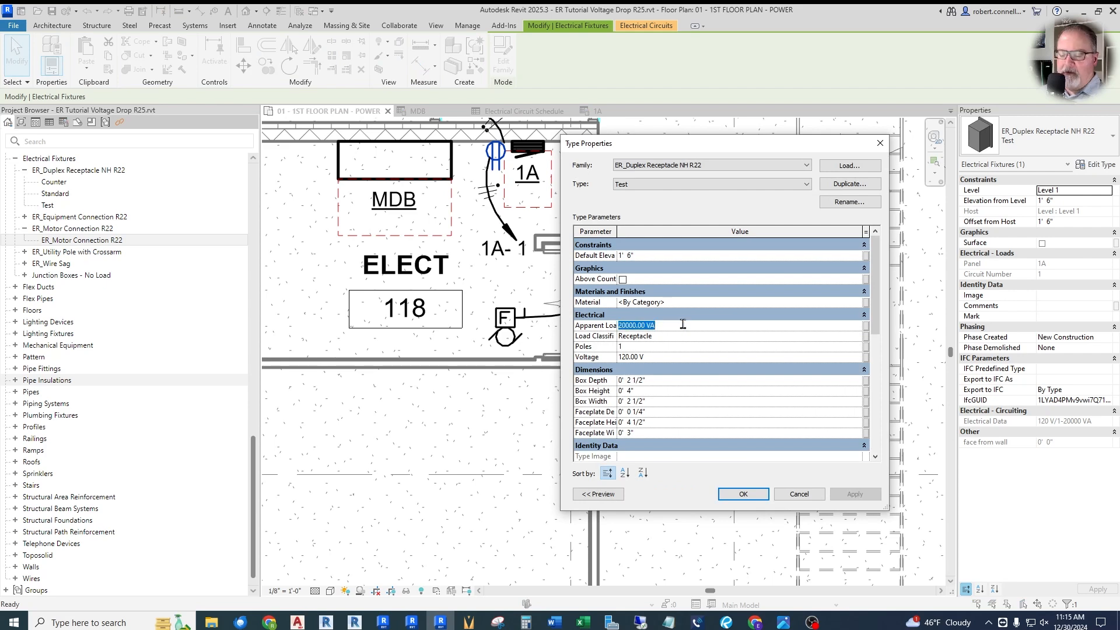
{"action": "type", "text": "180"}
{"action": "key", "text": "Return"}
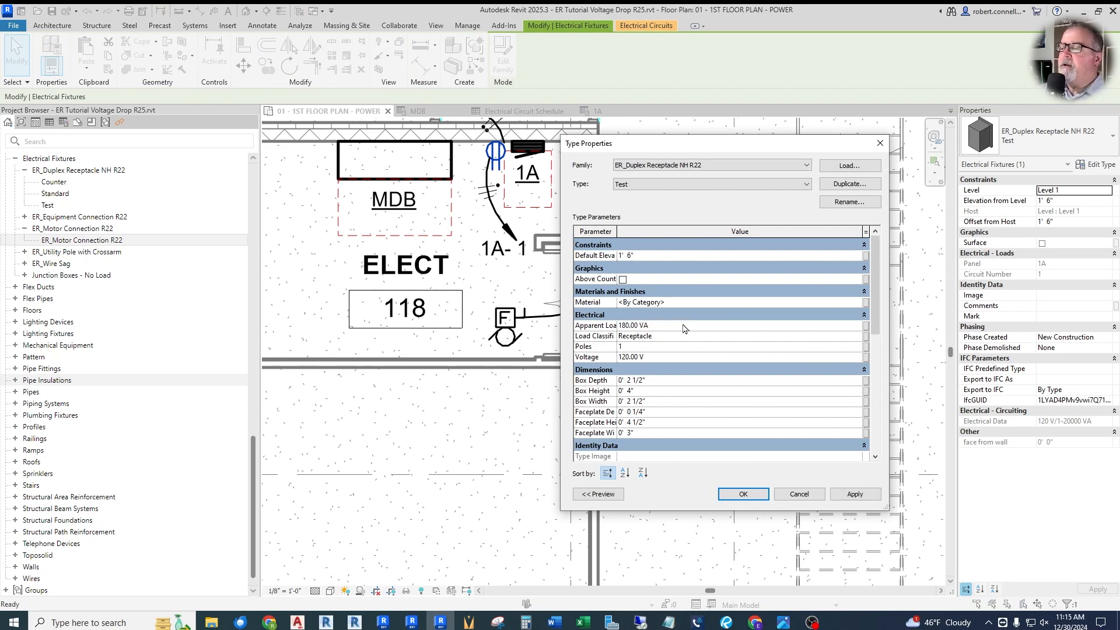
{"action": "left_click", "coordinate": [744, 495]}
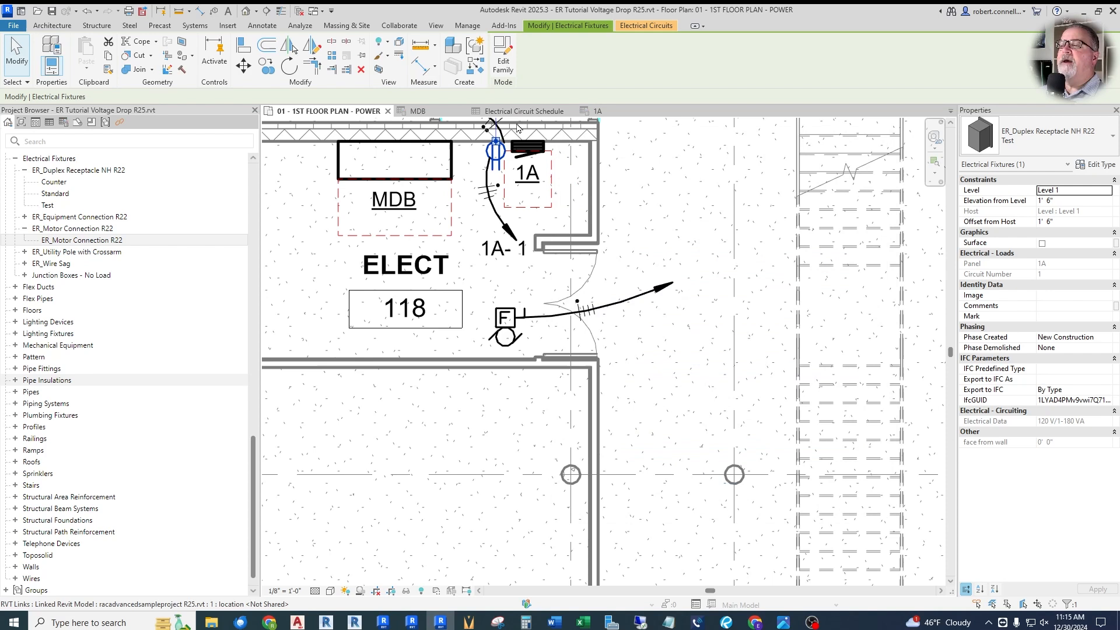
{"action": "left_click", "coordinate": [519, 111]}
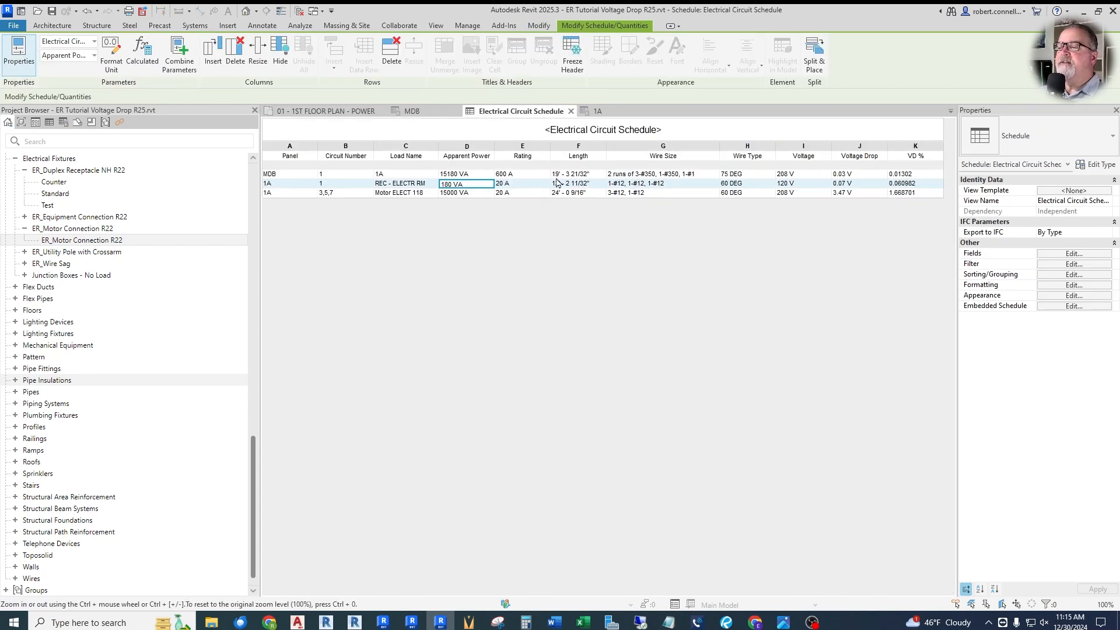
- Delete the receptacle's 1A-1 home run wire in room ELECT 118 on the 1st floor power plan
{"action": "left_click", "coordinate": [326, 111]}
{"action": "scroll", "coordinate": [400, 270], "scroll_direction": "down", "scroll_amount": 4}
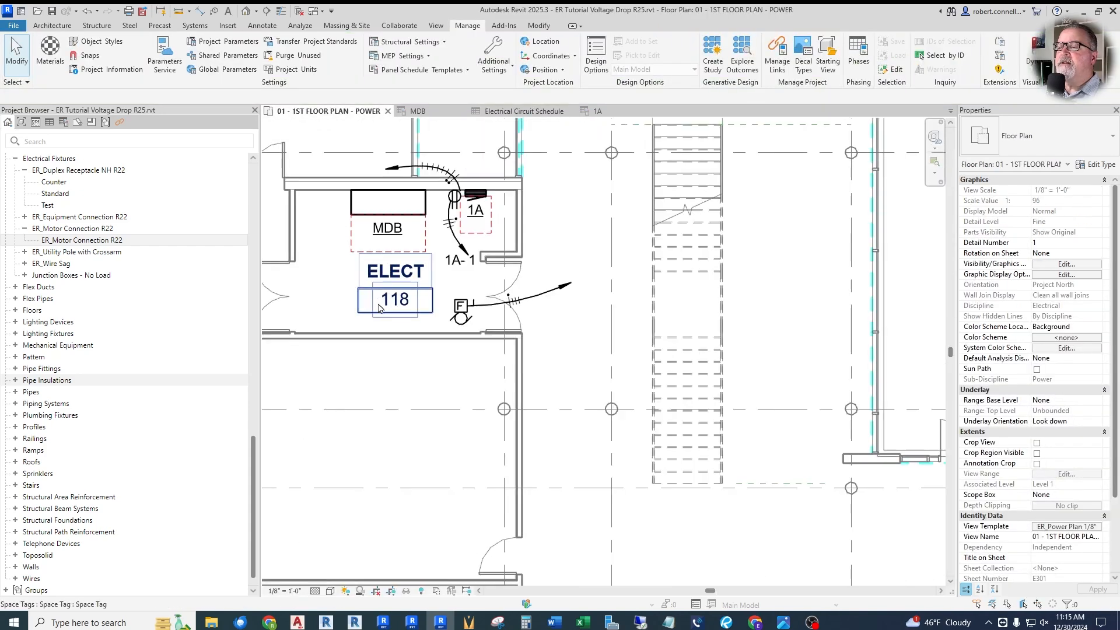
{"action": "scroll", "coordinate": [407, 257], "scroll_direction": "up", "scroll_amount": 5}
{"action": "left_click", "coordinate": [413, 296]}
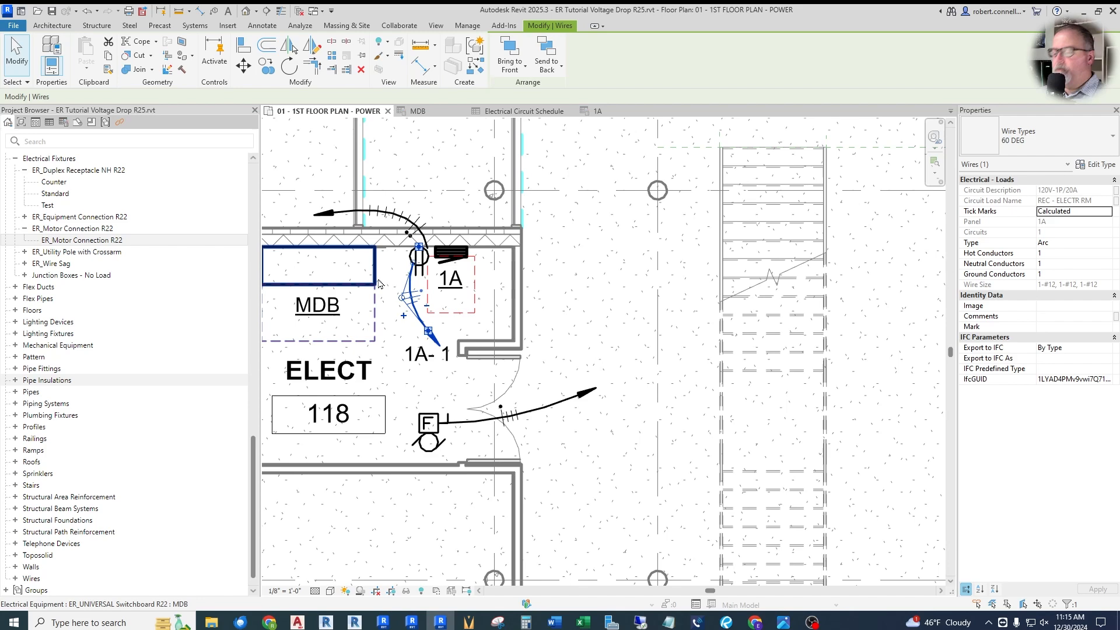
{"action": "left_click", "coordinate": [385, 283]}
- Move the Test duplex receptacle from ELECT 118 to the stair area near grid 10 and check its circuit in the Electrical Circuit Schedule
{"action": "scroll", "coordinate": [407, 253], "scroll_direction": "down", "scroll_amount": 3}
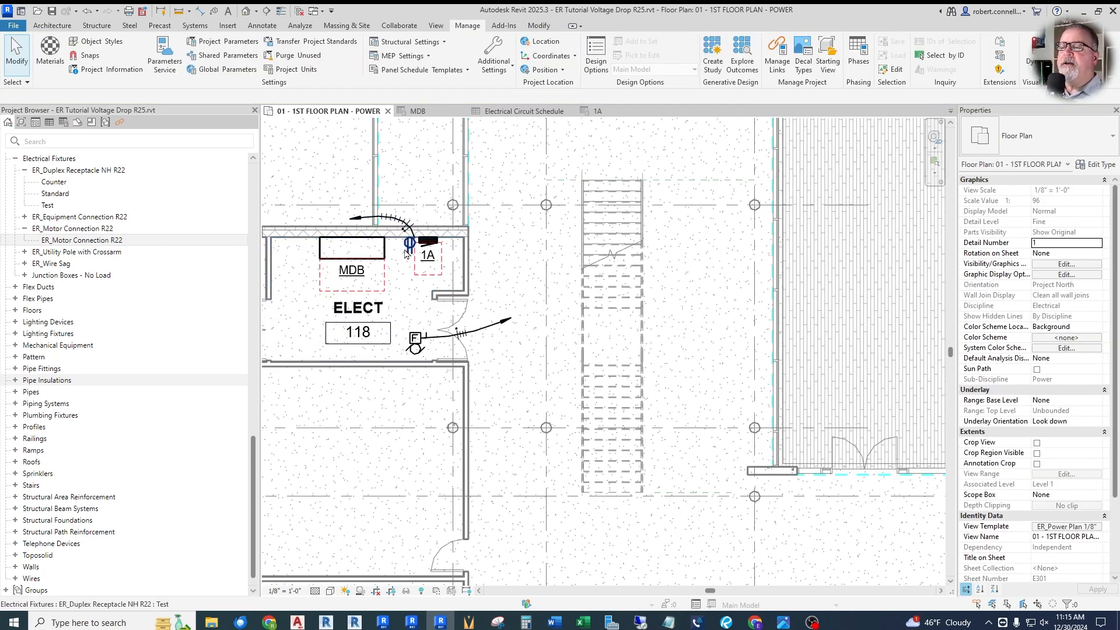
{"action": "left_click_drag", "start_coordinate": [408, 245], "coordinate": [677, 347]}
{"action": "scroll", "coordinate": [600, 356], "scroll_direction": "down", "scroll_amount": 5}
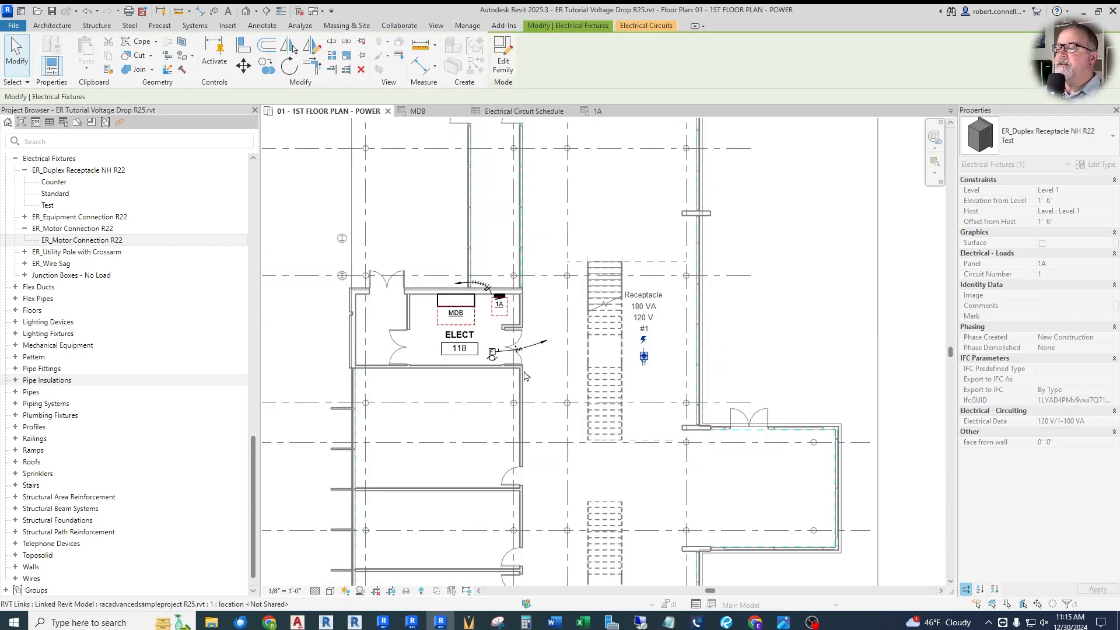
{"action": "left_click_drag", "start_coordinate": [571, 359], "coordinate": [861, 542]}
{"action": "scroll", "coordinate": [648, 441], "scroll_direction": "down", "scroll_amount": 4}
{"action": "scroll", "coordinate": [787, 505], "scroll_direction": "up", "scroll_amount": 5}
{"action": "scroll", "coordinate": [708, 482], "scroll_direction": "up", "scroll_amount": 3}
{"action": "scroll", "coordinate": [415, 381], "scroll_direction": "down", "scroll_amount": 2}
{"action": "left_click_drag", "start_coordinate": [428, 368], "coordinate": [747, 341]}
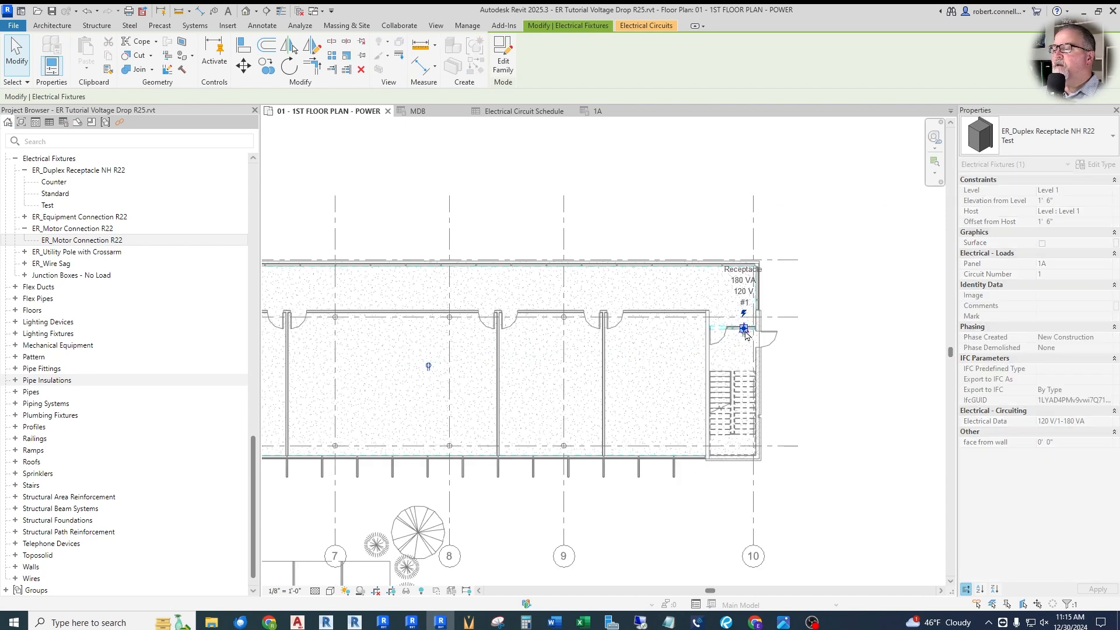
{"action": "scroll", "coordinate": [749, 341], "scroll_direction": "up", "scroll_amount": 5}
{"action": "left_click", "coordinate": [751, 341]}
{"action": "scroll", "coordinate": [750, 342], "scroll_direction": "down", "scroll_amount": 2}
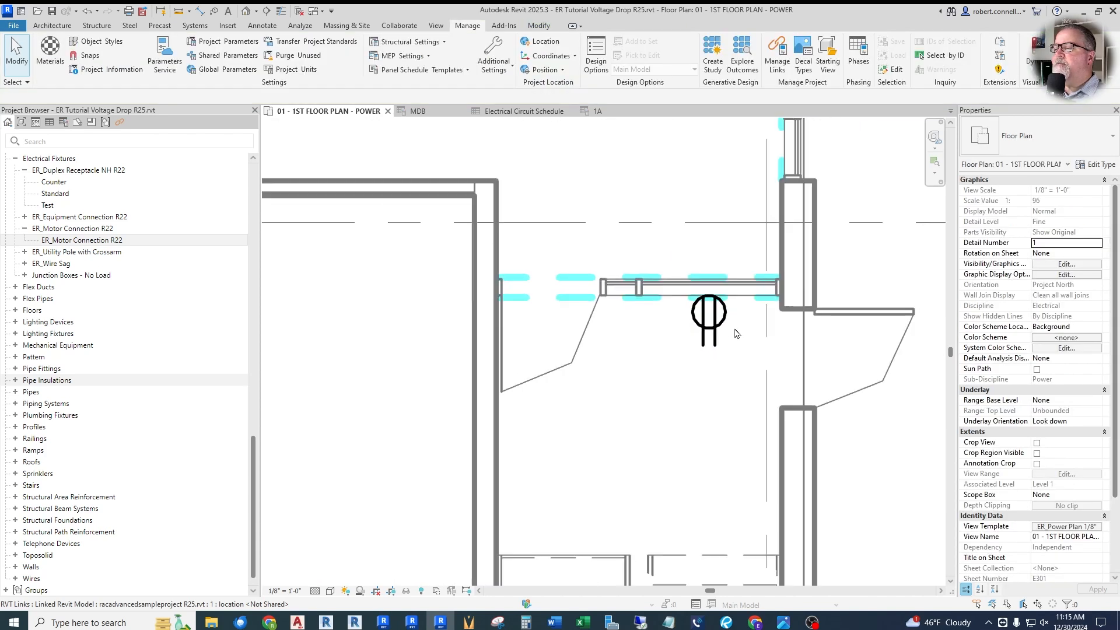
{"action": "left_click", "coordinate": [524, 112]}
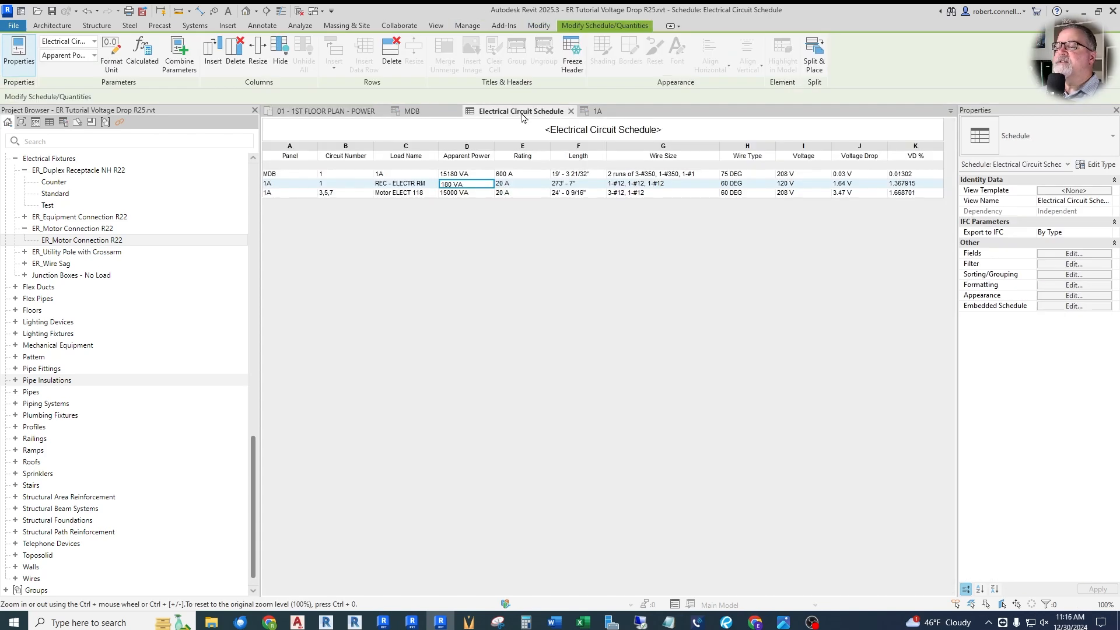
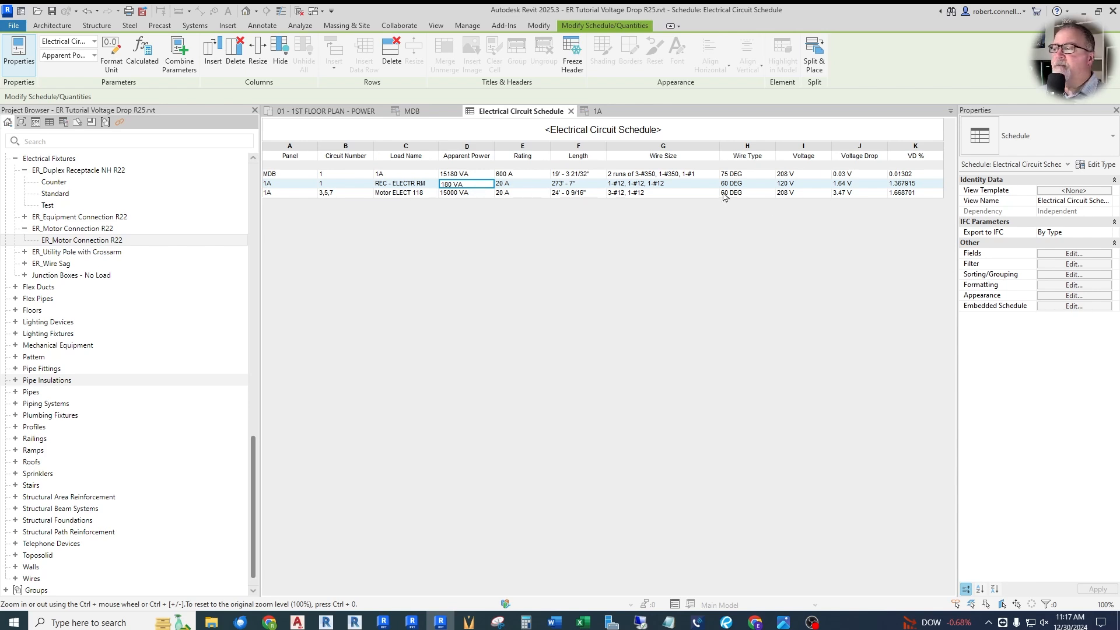
- Set the apparent load of the relocated Test duplex receptacle's type to 1920 VA
{"action": "left_click", "coordinate": [331, 118]}
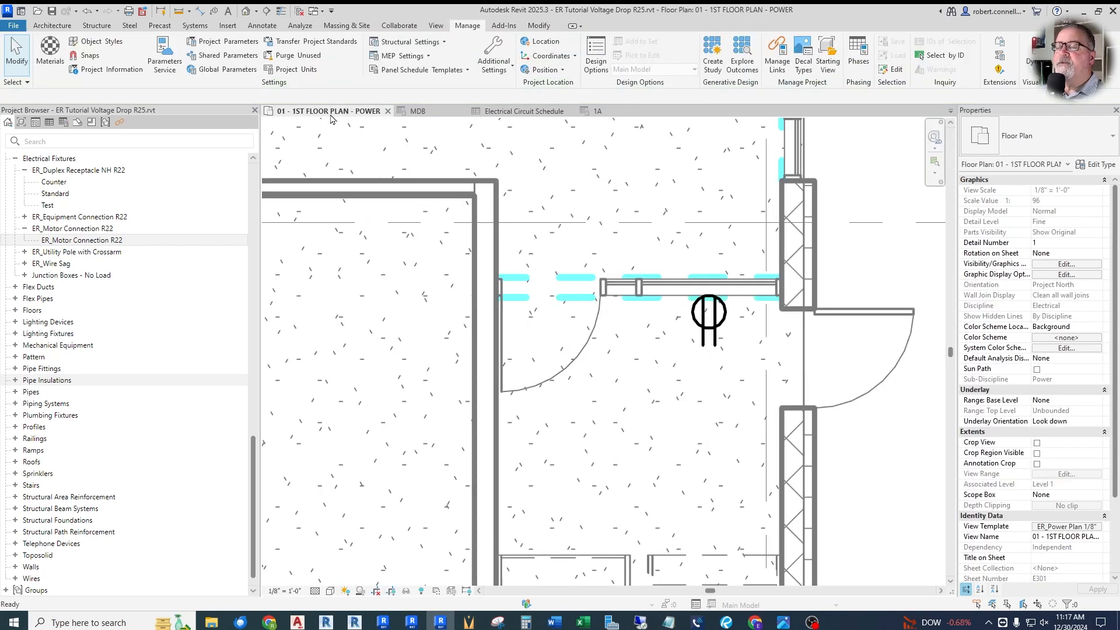
{"action": "left_click", "coordinate": [712, 324]}
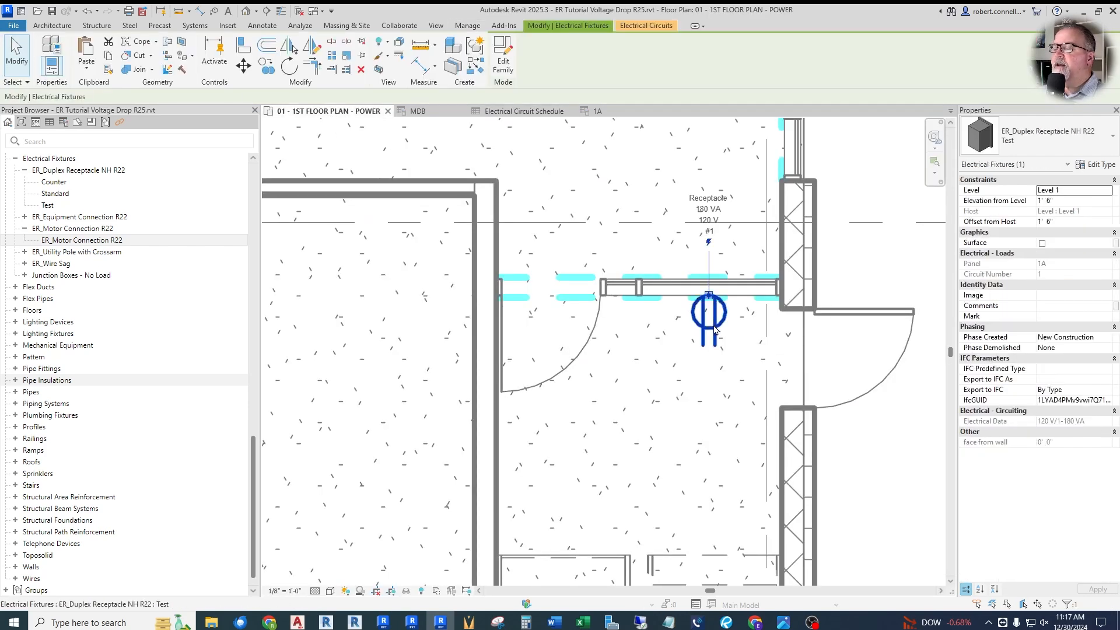
{"action": "left_click", "coordinate": [1097, 165]}
{"action": "left_click", "coordinate": [676, 326]}
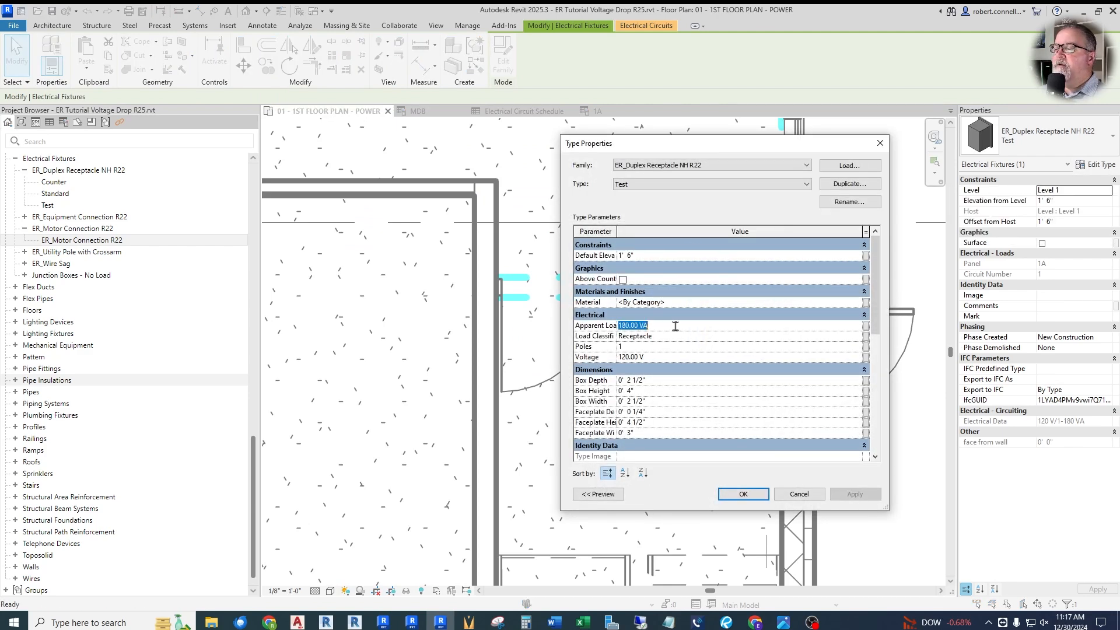
{"action": "type", "text": "1920"}
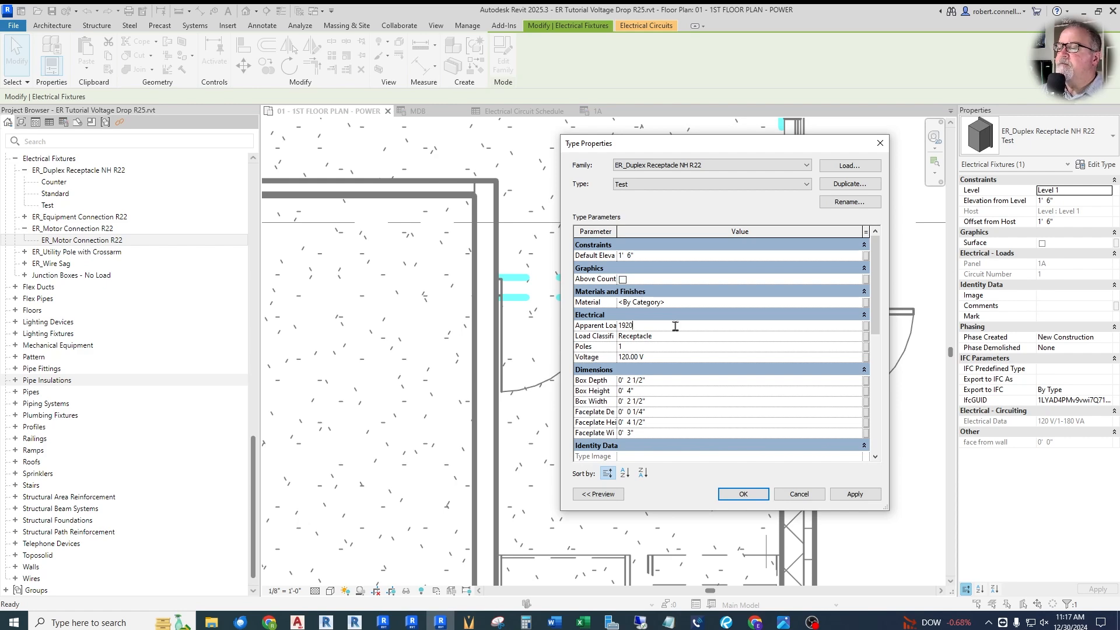
{"action": "key", "text": "Return"}
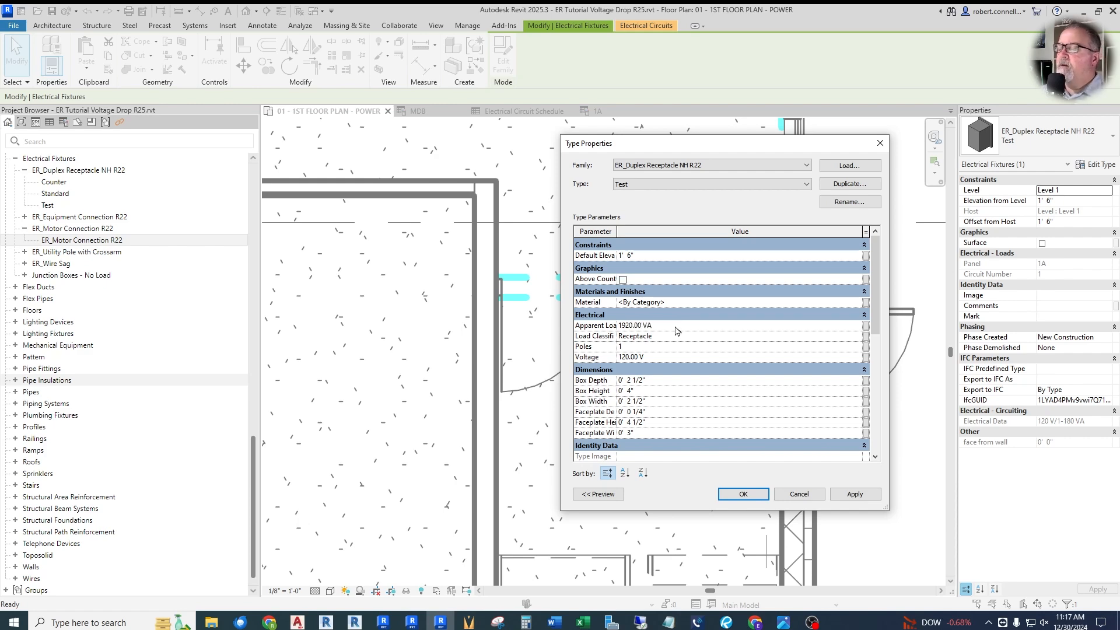
{"action": "left_click", "coordinate": [744, 494]}
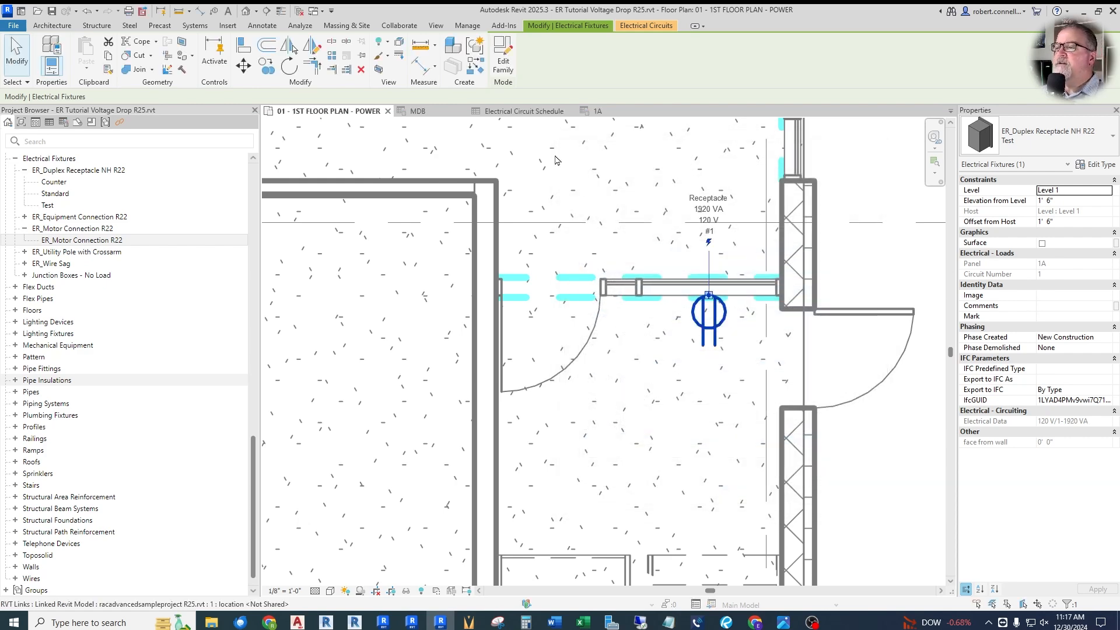
- Check the relocated receptacle's circuit in the Electrical Circuit Schedule and open its circuit path for editing on the 1st floor power plan
{"action": "left_click", "coordinate": [527, 112]}
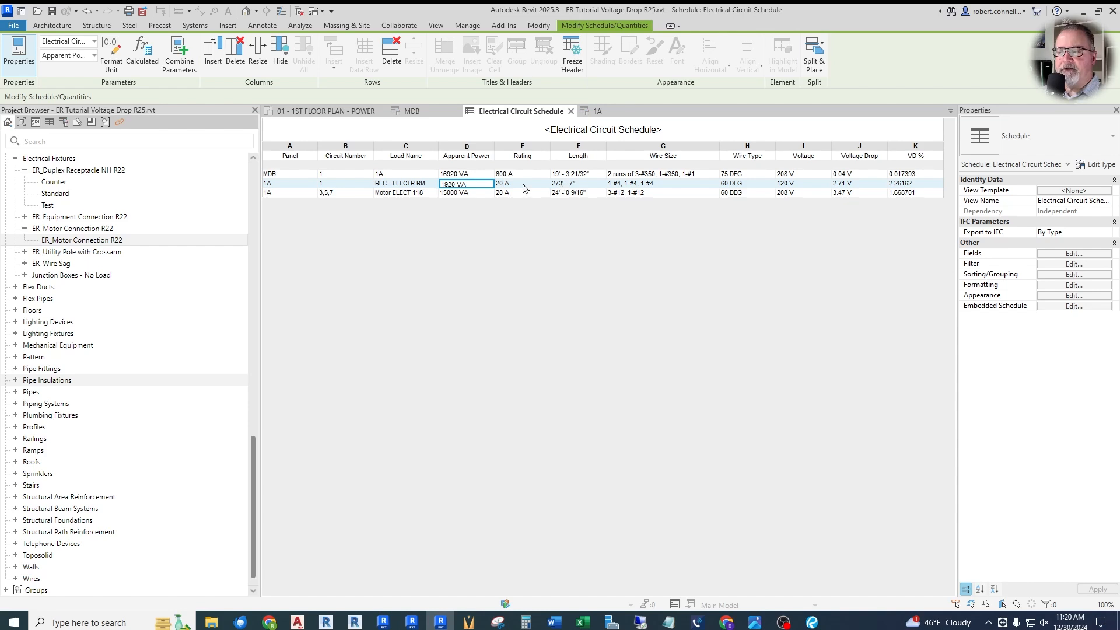
{"action": "left_click", "coordinate": [310, 112]}
{"action": "scroll", "coordinate": [717, 391], "scroll_direction": "down", "scroll_amount": 6}
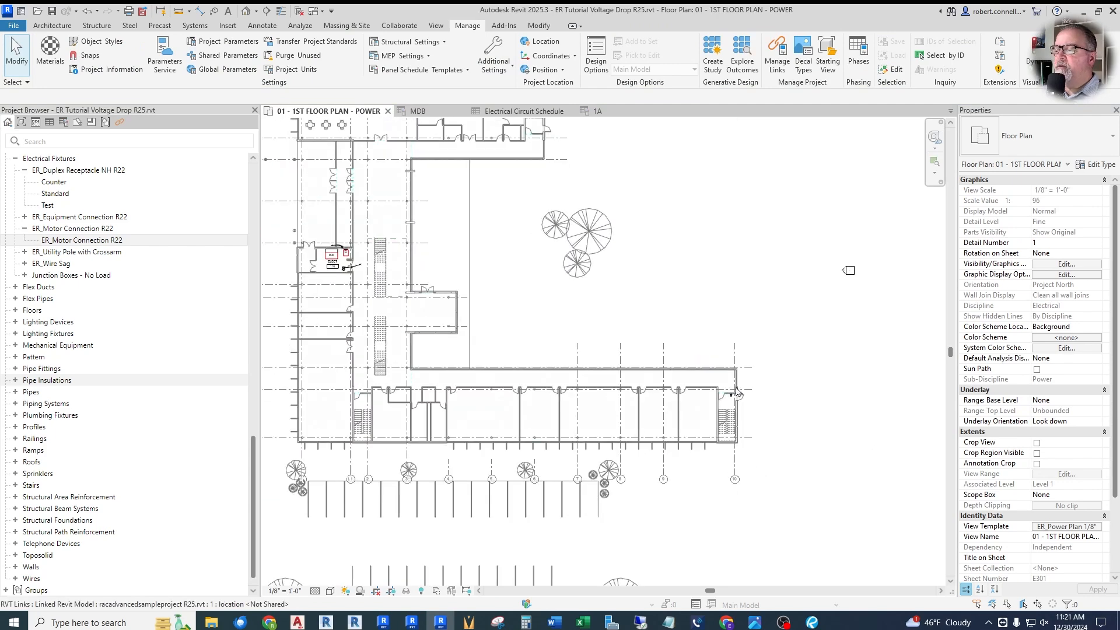
{"action": "scroll", "coordinate": [752, 403], "scroll_direction": "up", "scroll_amount": 4}
{"action": "scroll", "coordinate": [811, 367], "scroll_direction": "up", "scroll_amount": 4}
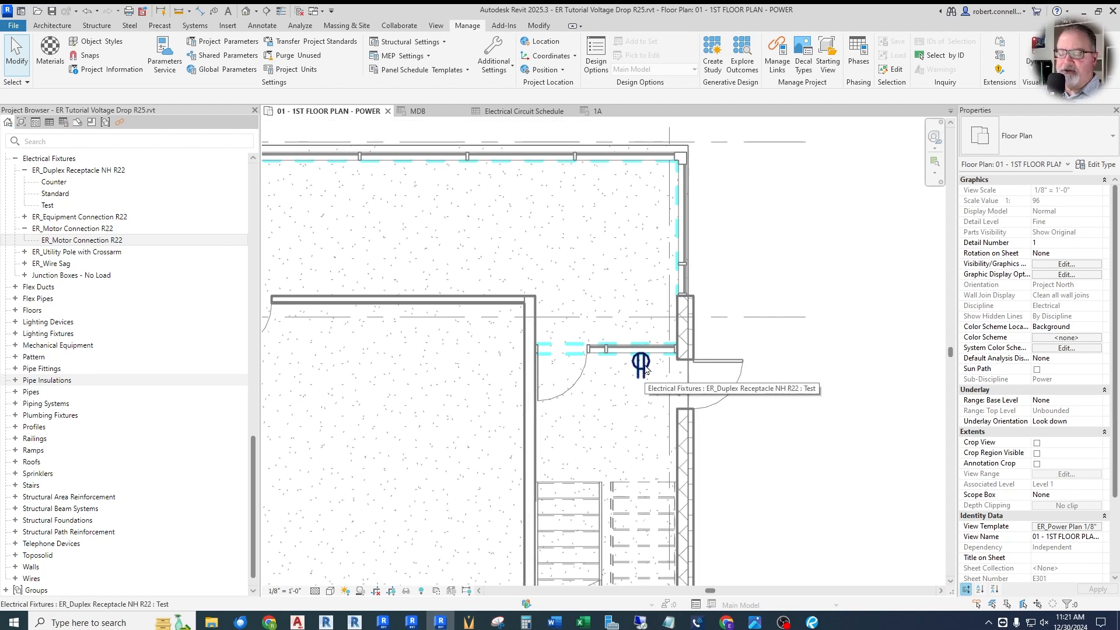
{"action": "key", "text": "Tab"}
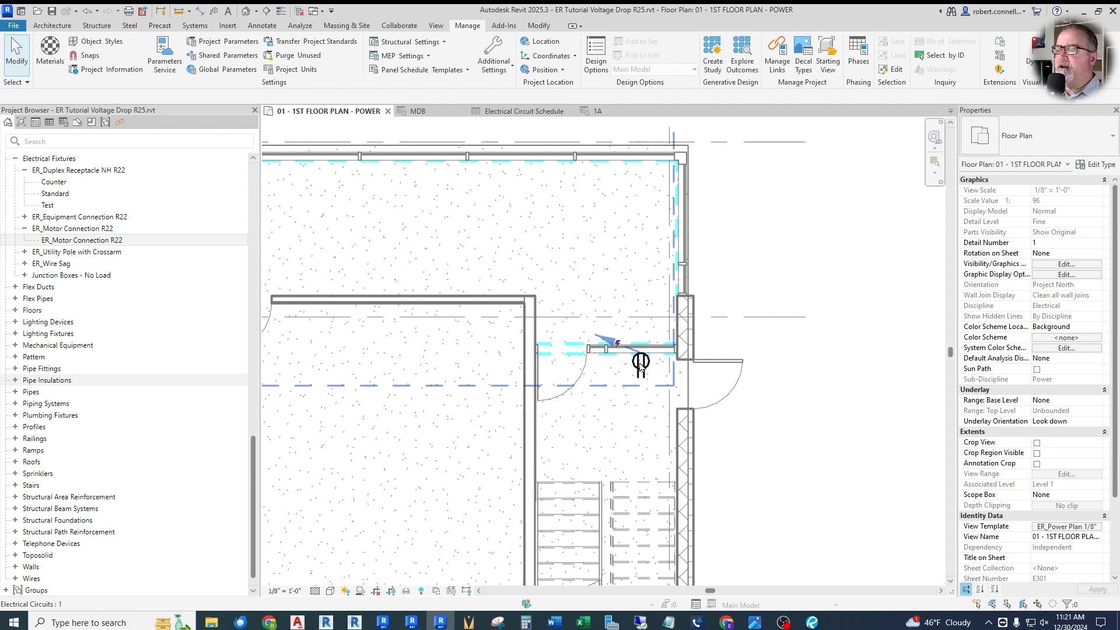
{"action": "left_click", "coordinate": [645, 366]}
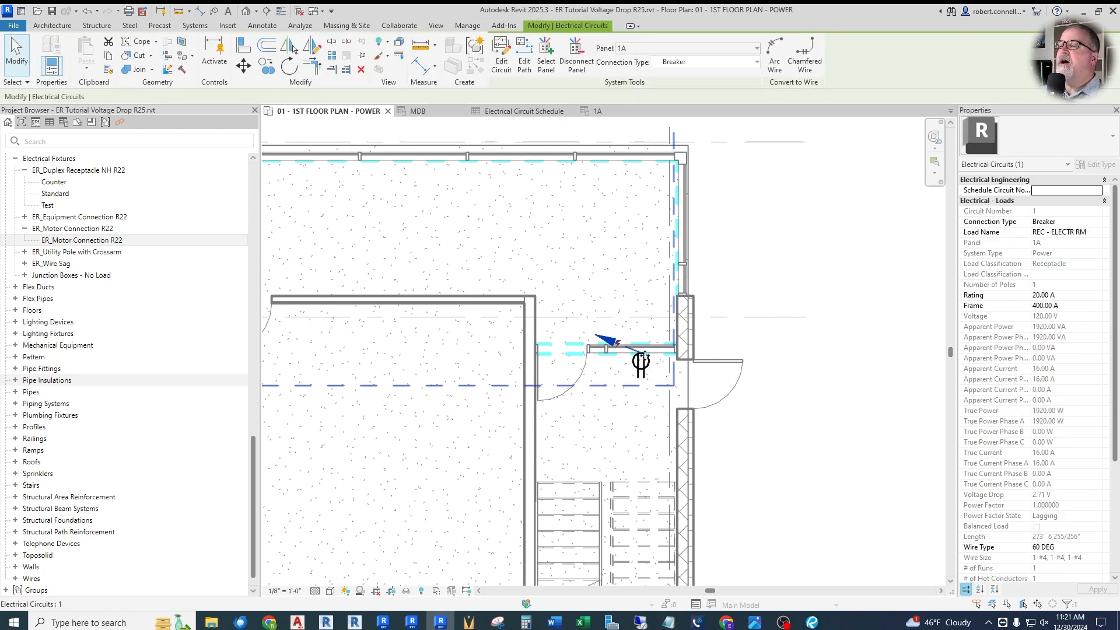
{"action": "left_click", "coordinate": [526, 65]}
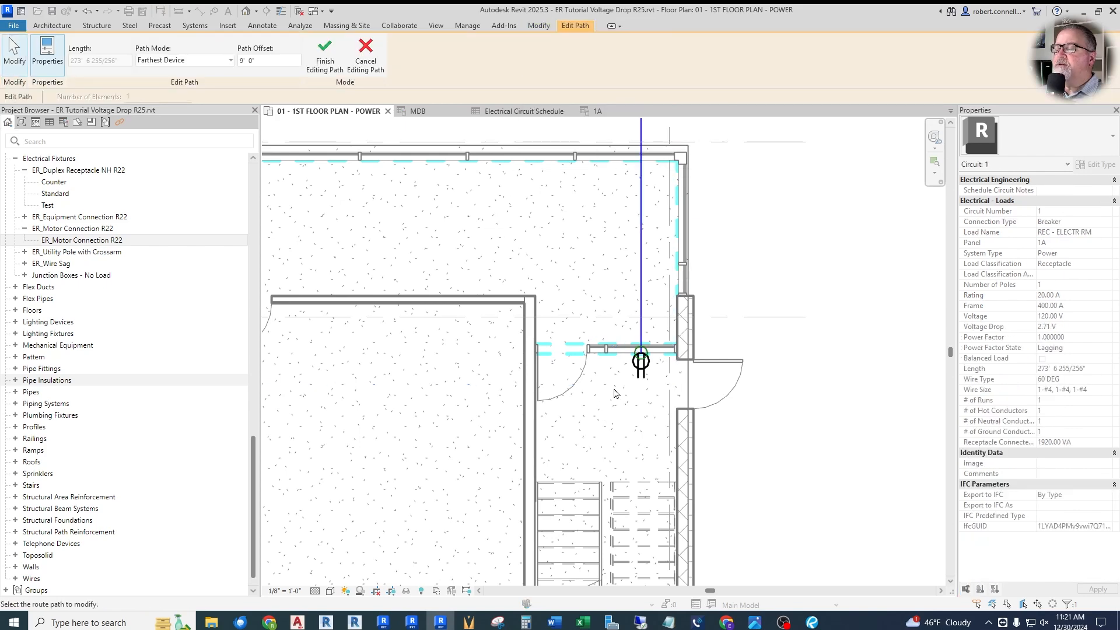
- Insert a control point in the path's horizontal run and reroute the path down beside the lobby stairs to the lower corridor
{"action": "scroll", "coordinate": [734, 399], "scroll_direction": "down", "scroll_amount": 5}
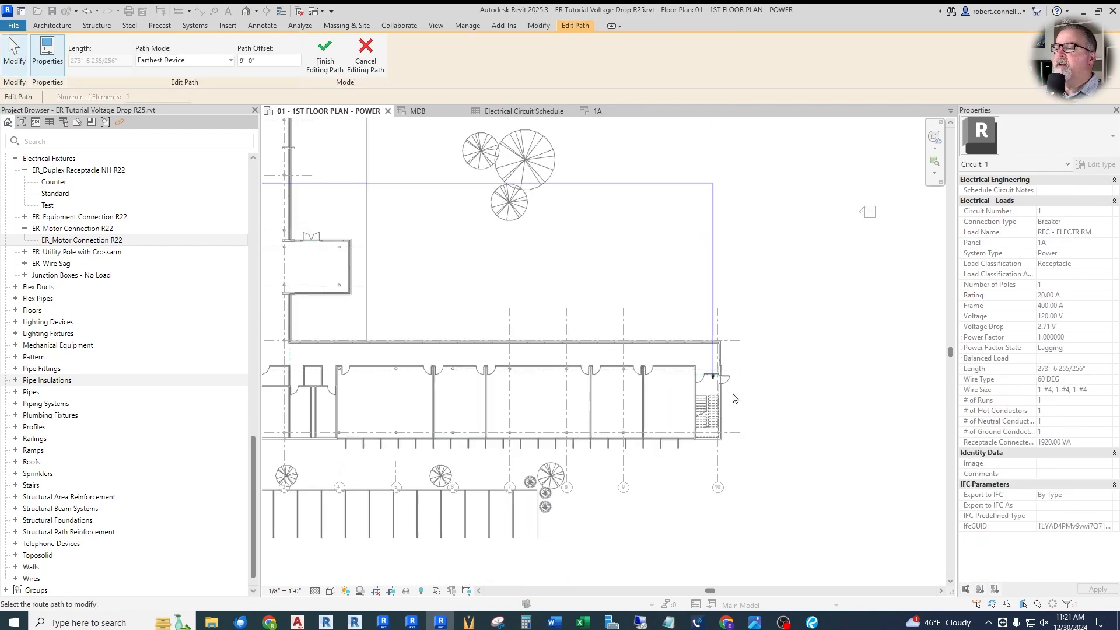
{"action": "scroll", "coordinate": [734, 398], "scroll_direction": "down", "scroll_amount": 3}
{"action": "scroll", "coordinate": [726, 391], "scroll_direction": "up", "scroll_amount": 2}
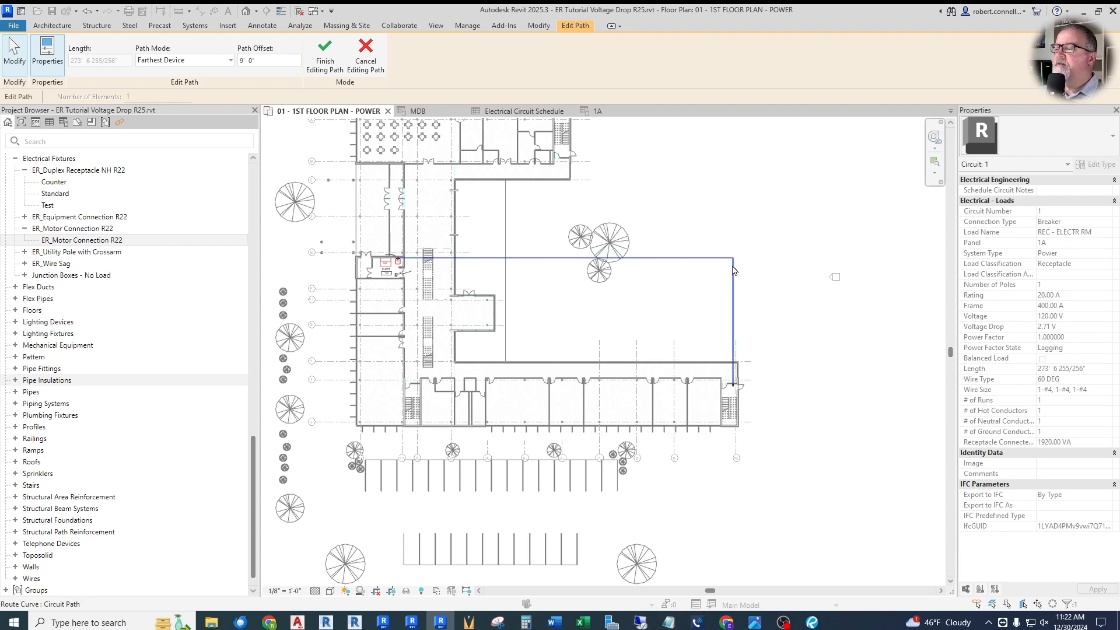
{"action": "left_click", "coordinate": [577, 260]}
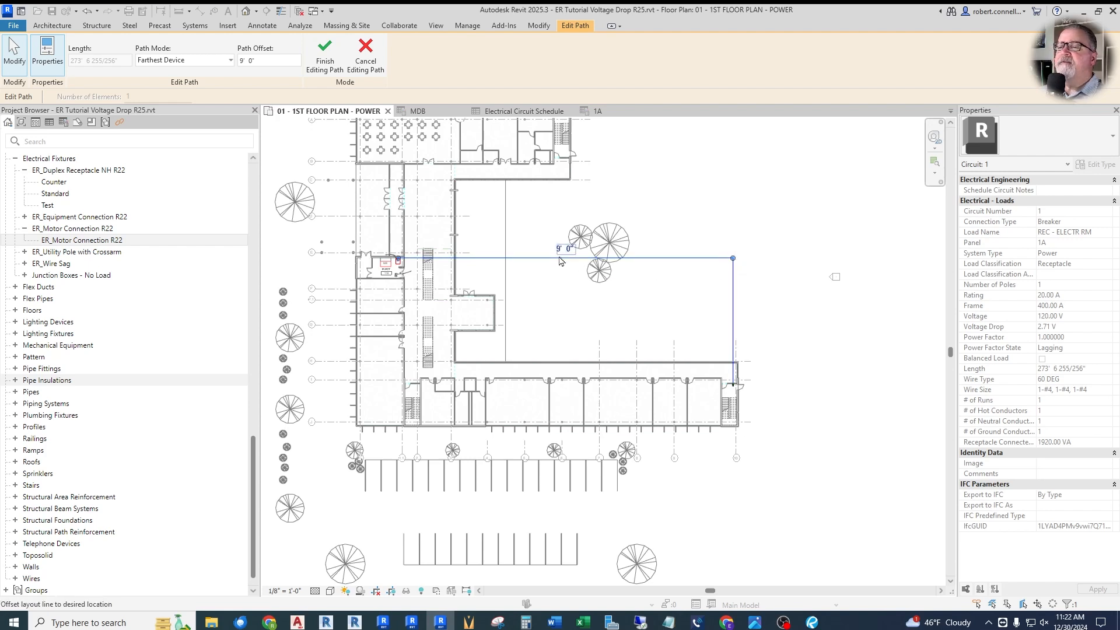
{"action": "right_click", "coordinate": [551, 260]}
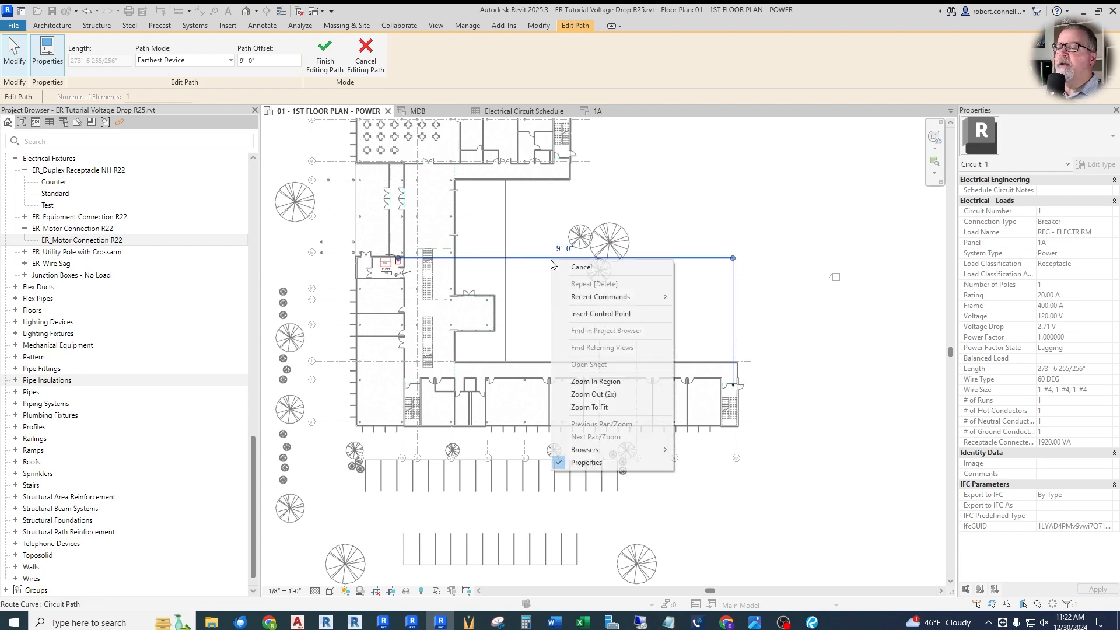
{"action": "left_click", "coordinate": [597, 314]}
{"action": "left_click_drag", "start_coordinate": [552, 259], "coordinate": [413, 262]}
{"action": "left_click_drag", "start_coordinate": [734, 258], "coordinate": [414, 374]}
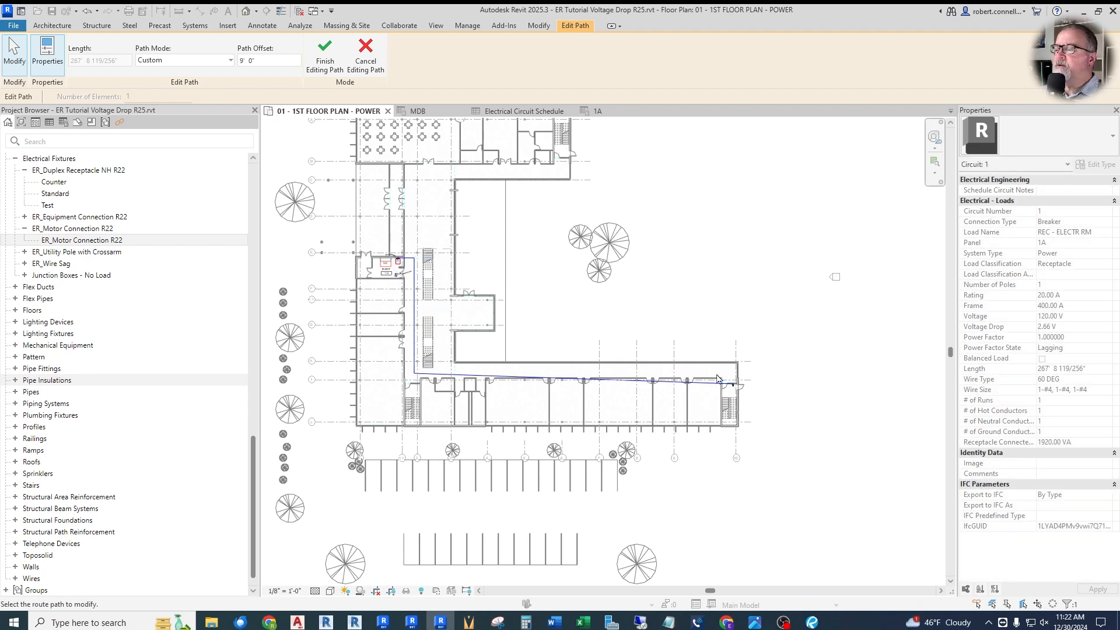
- Insert another control point near the grid 10 stair, align the run with the corridor, and finish editing the circuit path
{"action": "scroll", "coordinate": [717, 374], "scroll_direction": "up", "scroll_amount": 3}
{"action": "right_click", "coordinate": [700, 391]}
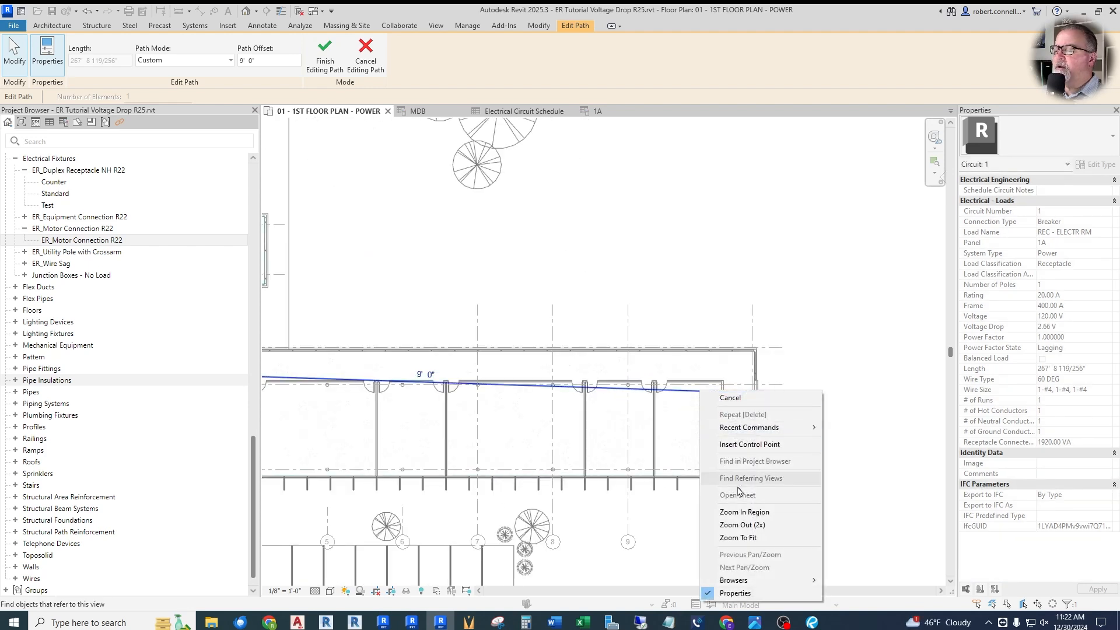
{"action": "left_click", "coordinate": [711, 443]}
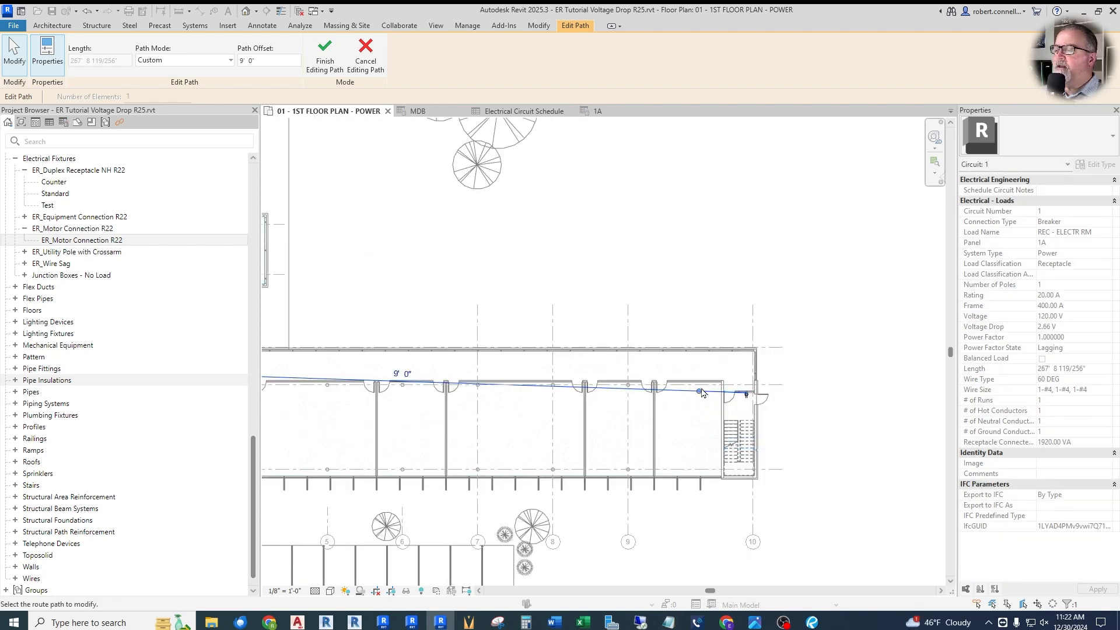
{"action": "left_click_drag", "start_coordinate": [701, 392], "coordinate": [747, 375]}
{"action": "scroll", "coordinate": [845, 392], "scroll_direction": "down", "scroll_amount": 2}
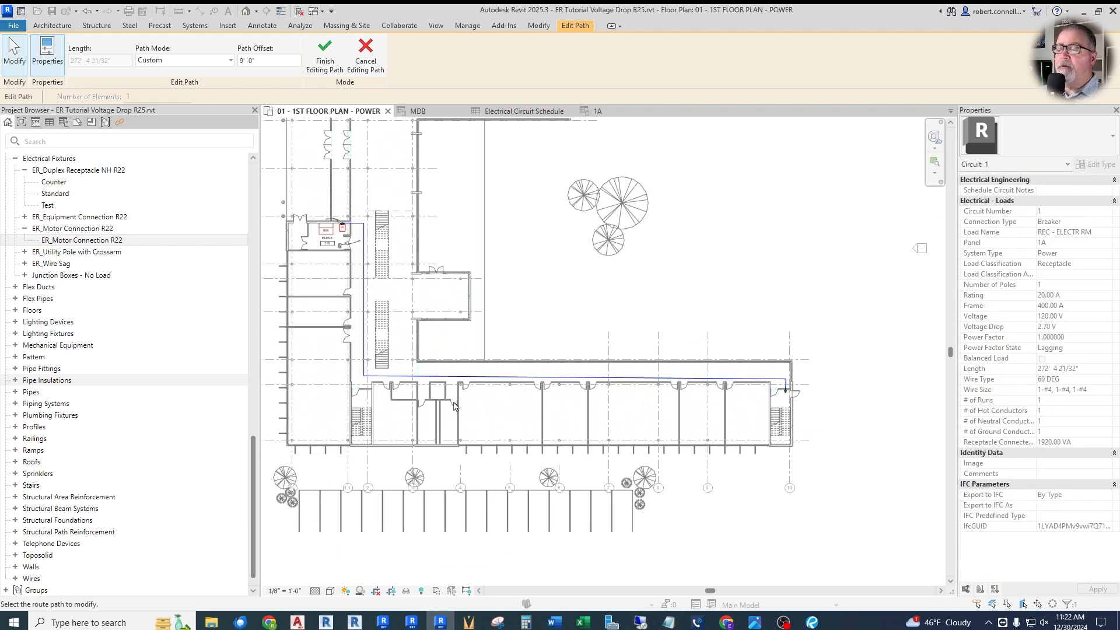
{"action": "left_click", "coordinate": [325, 55]}
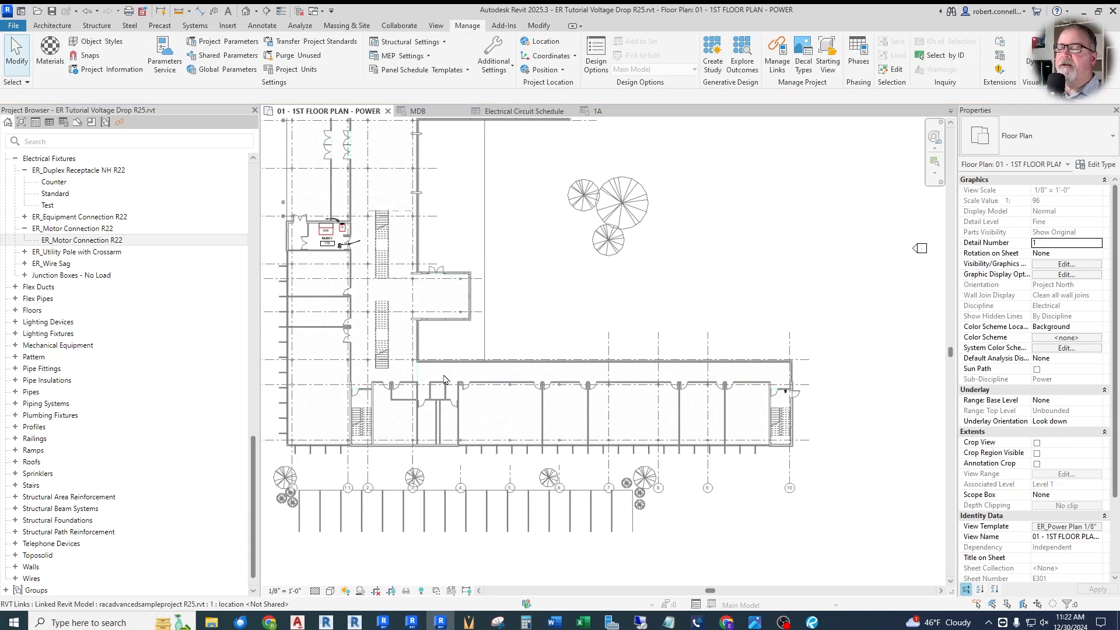
{"action": "left_click", "coordinate": [17, 83]}
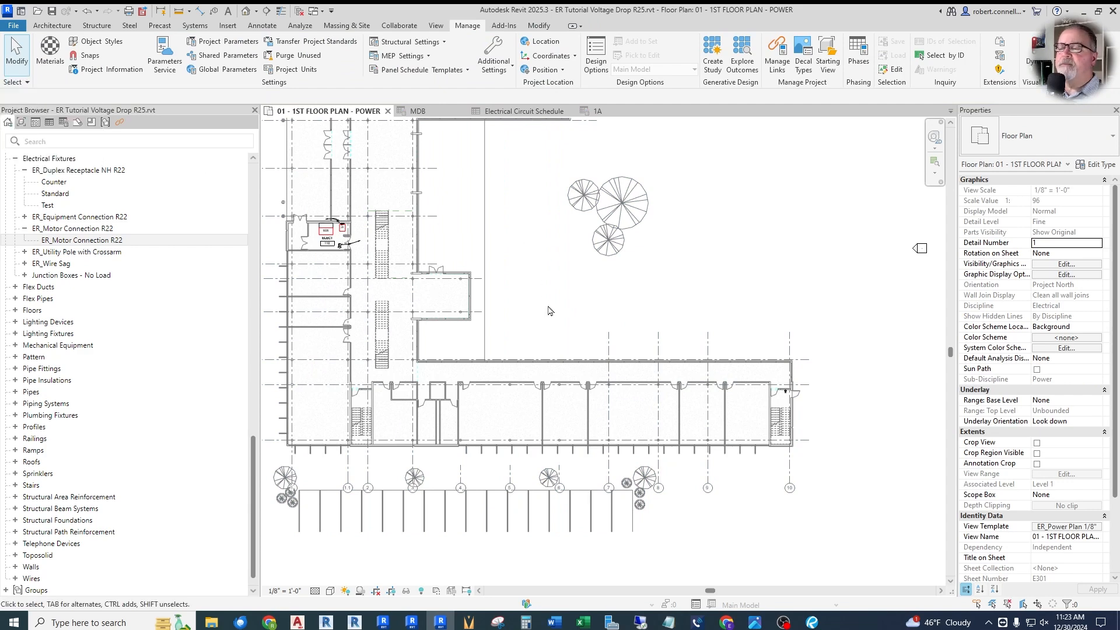
- Create a 3D section box view around the electrical elements between ELECT 118 and the grid 10 stair
{"action": "left_click_drag", "start_coordinate": [319, 203], "coordinate": [803, 429]}
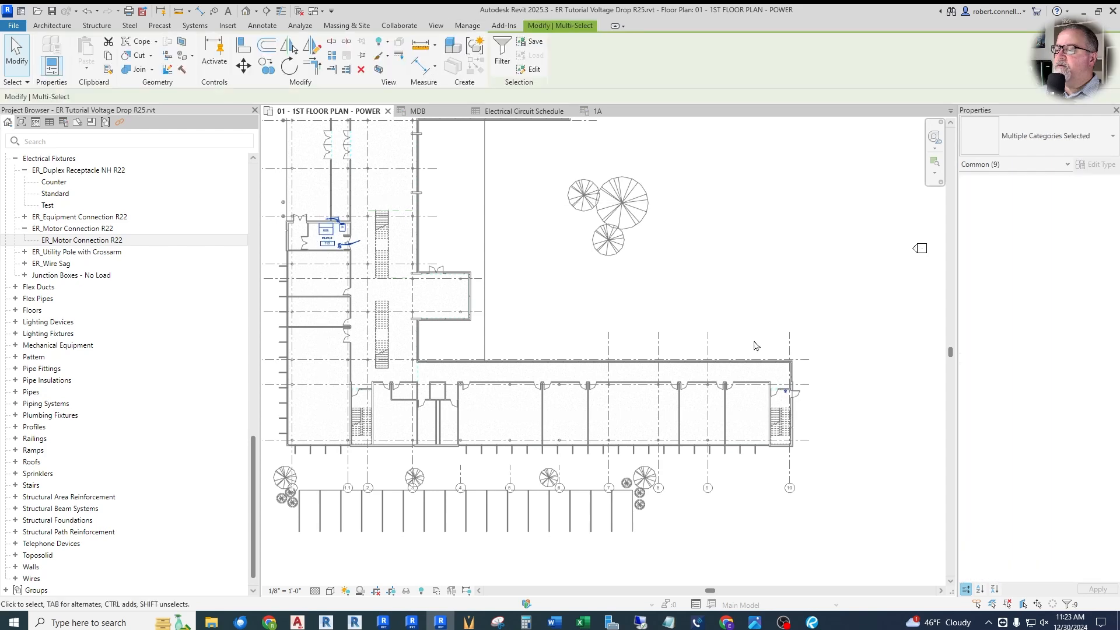
{"action": "left_click", "coordinate": [378, 70]}
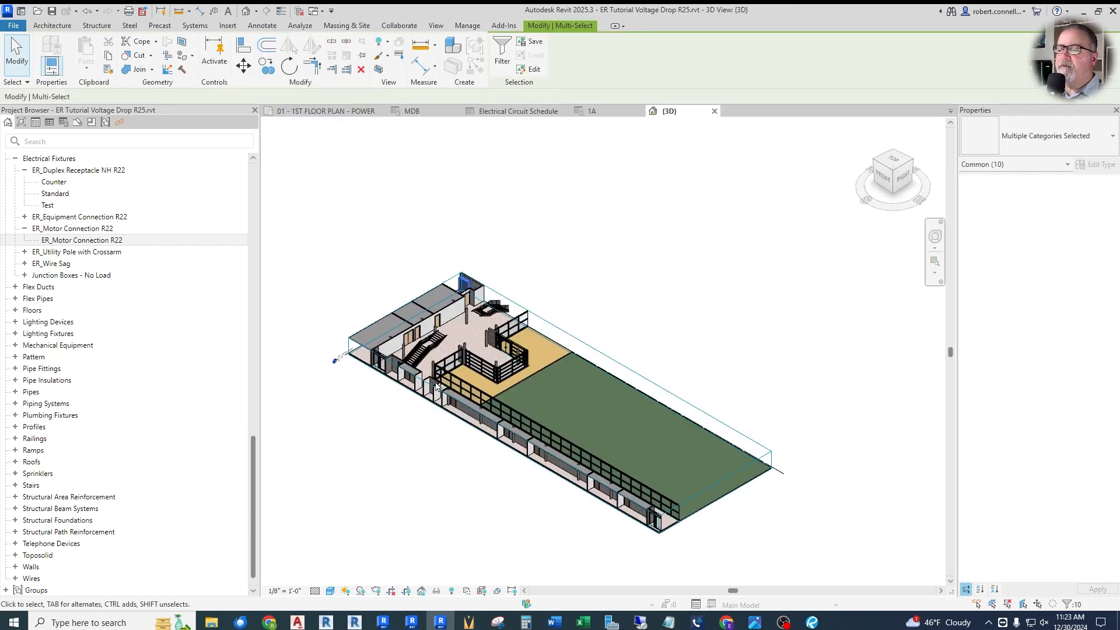
{"action": "left_click", "coordinate": [642, 551]}
{"action": "scroll", "coordinate": [645, 553], "scroll_direction": "up", "scroll_amount": 6}
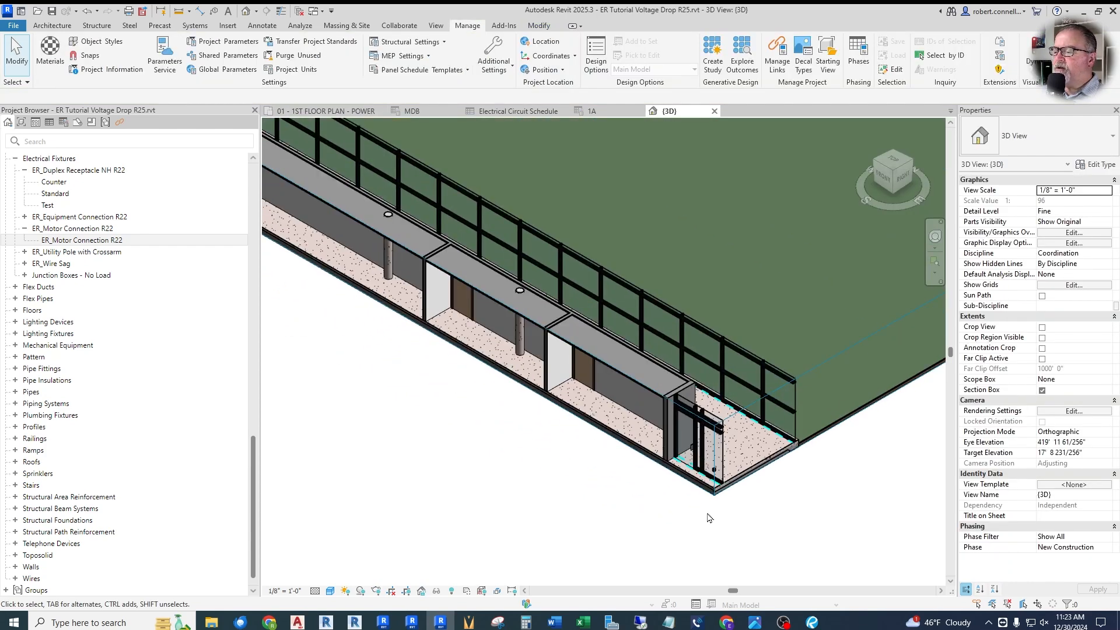
{"action": "scroll", "coordinate": [711, 513], "scroll_direction": "up", "scroll_amount": 8}
{"action": "scroll", "coordinate": [735, 362], "scroll_direction": "down", "scroll_amount": 10}
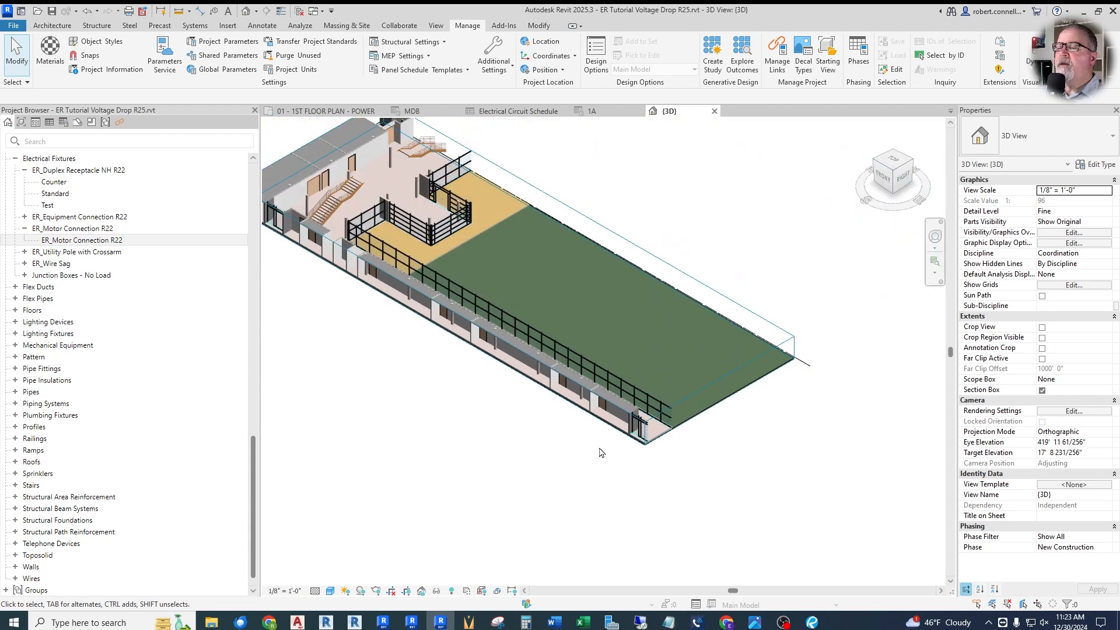
{"action": "scroll", "coordinate": [548, 405], "scroll_direction": "down", "scroll_amount": 2}
- Lower the top of the 3D view's section box below the room ceilings and inspect the receptacle at the grid 10 stair
{"action": "left_click", "coordinate": [427, 308]}
{"action": "scroll", "coordinate": [427, 304], "scroll_direction": "up", "scroll_amount": 2}
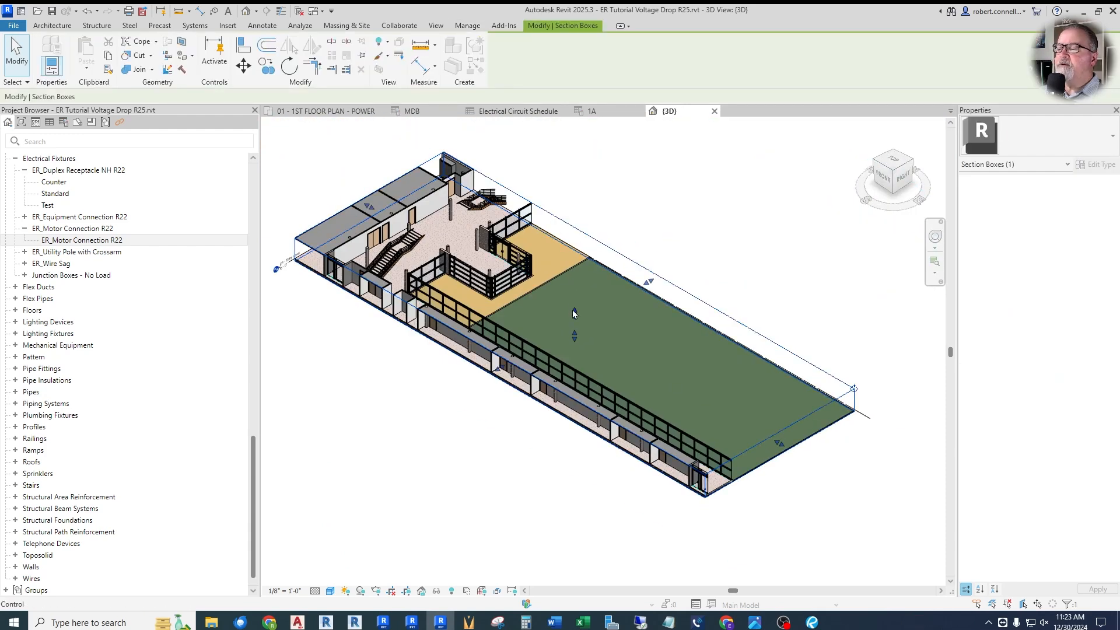
{"action": "left_click_drag", "start_coordinate": [574, 314], "coordinate": [575, 319]}
{"action": "left_click", "coordinate": [476, 185]}
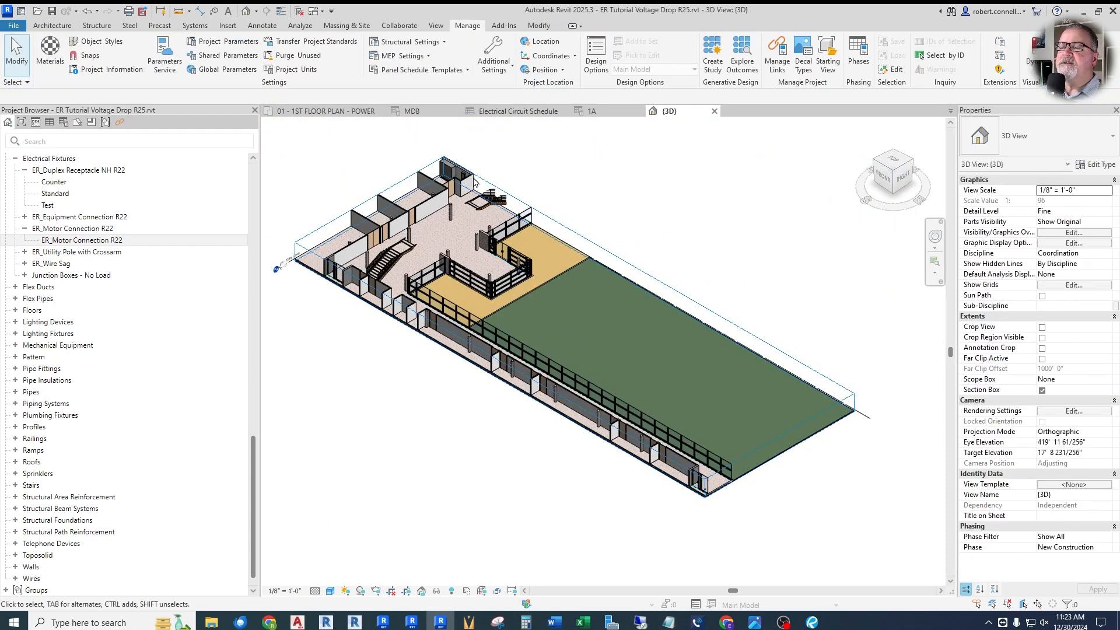
{"action": "scroll", "coordinate": [477, 185], "scroll_direction": "up", "scroll_amount": 5}
{"action": "scroll", "coordinate": [505, 260], "scroll_direction": "down", "scroll_amount": 6}
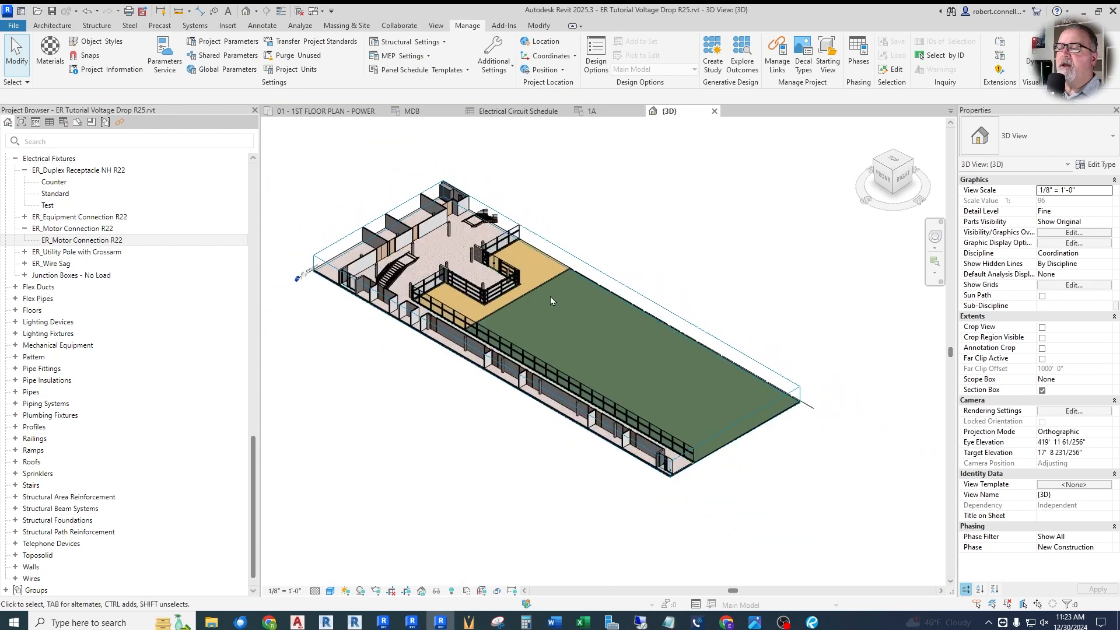
{"action": "scroll", "coordinate": [659, 464], "scroll_direction": "up", "scroll_amount": 5}
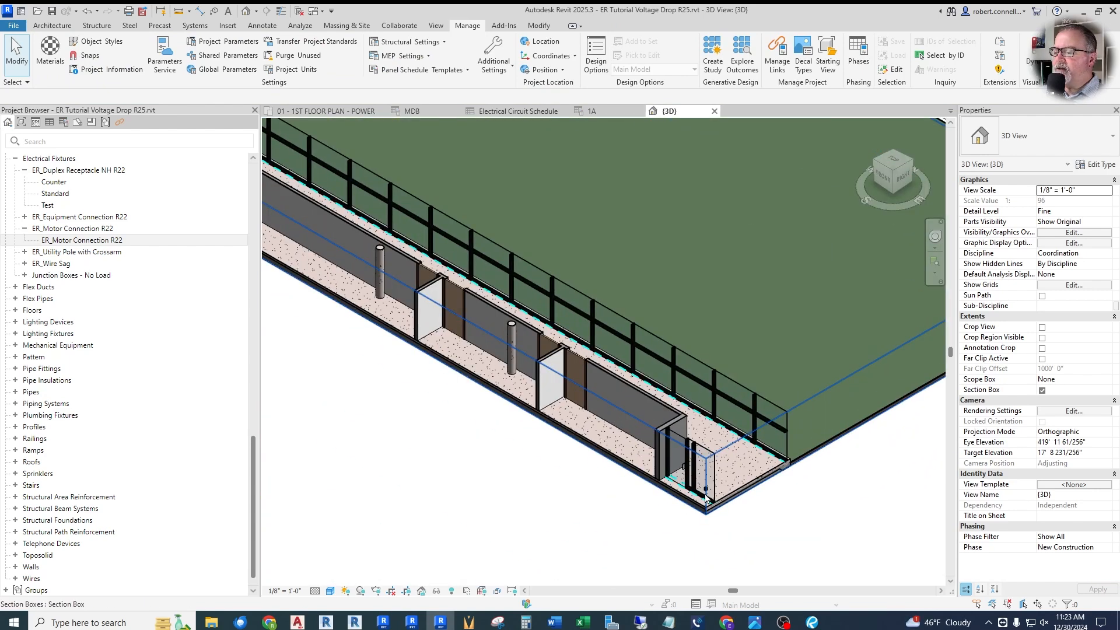
{"action": "scroll", "coordinate": [706, 499], "scroll_direction": "up", "scroll_amount": 5}
{"action": "scroll", "coordinate": [470, 243], "scroll_direction": "down", "scroll_amount": 2}
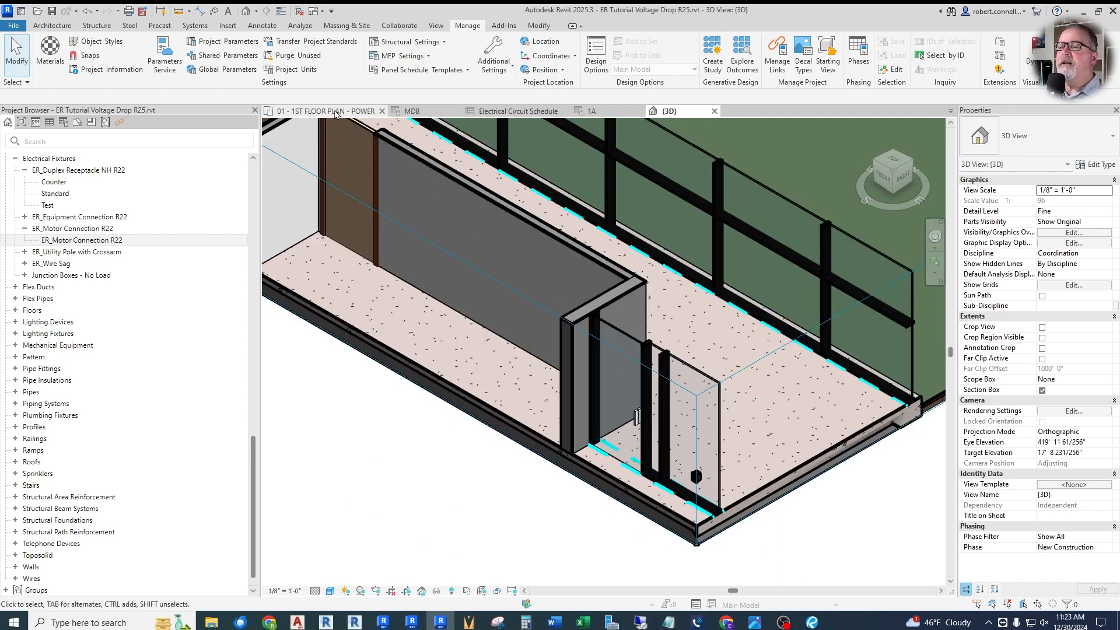
- Reopen the receptacle circuit's path for editing from the 1st floor power plan and examine the route in the 3D view
{"action": "left_click", "coordinate": [336, 112]}
{"action": "scroll", "coordinate": [781, 382], "scroll_direction": "up", "scroll_amount": 4}
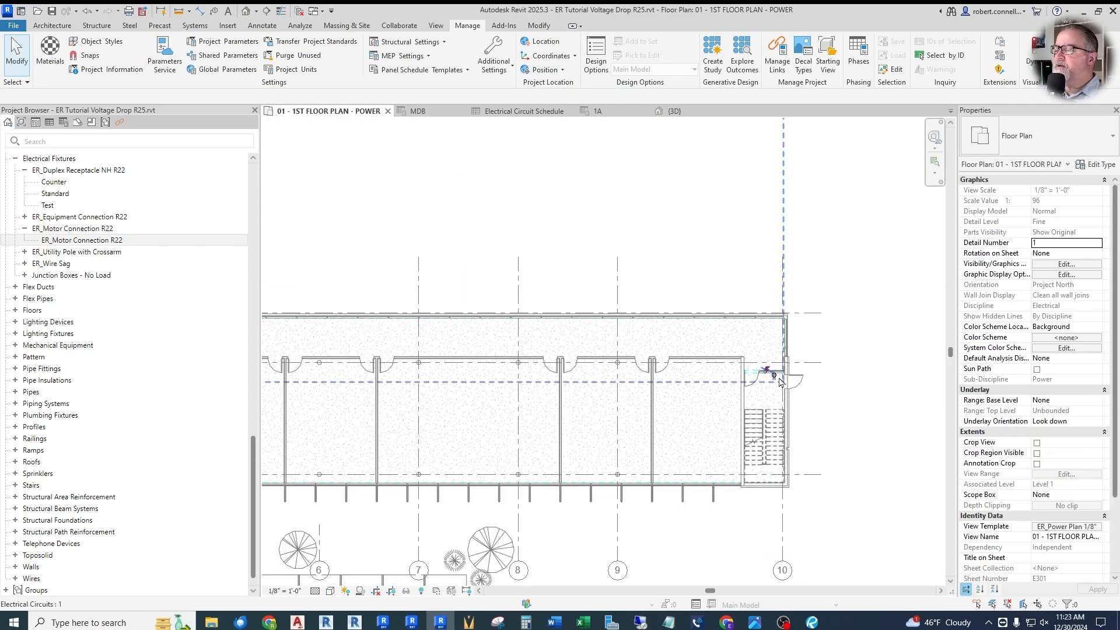
{"action": "left_click", "coordinate": [780, 382]}
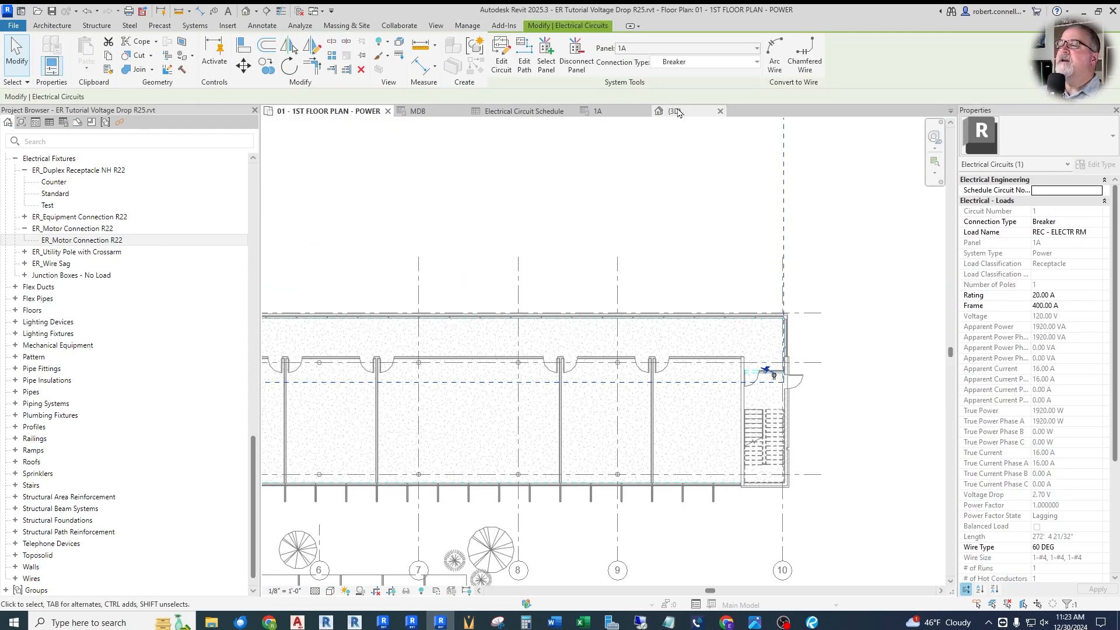
{"action": "left_click", "coordinate": [528, 65]}
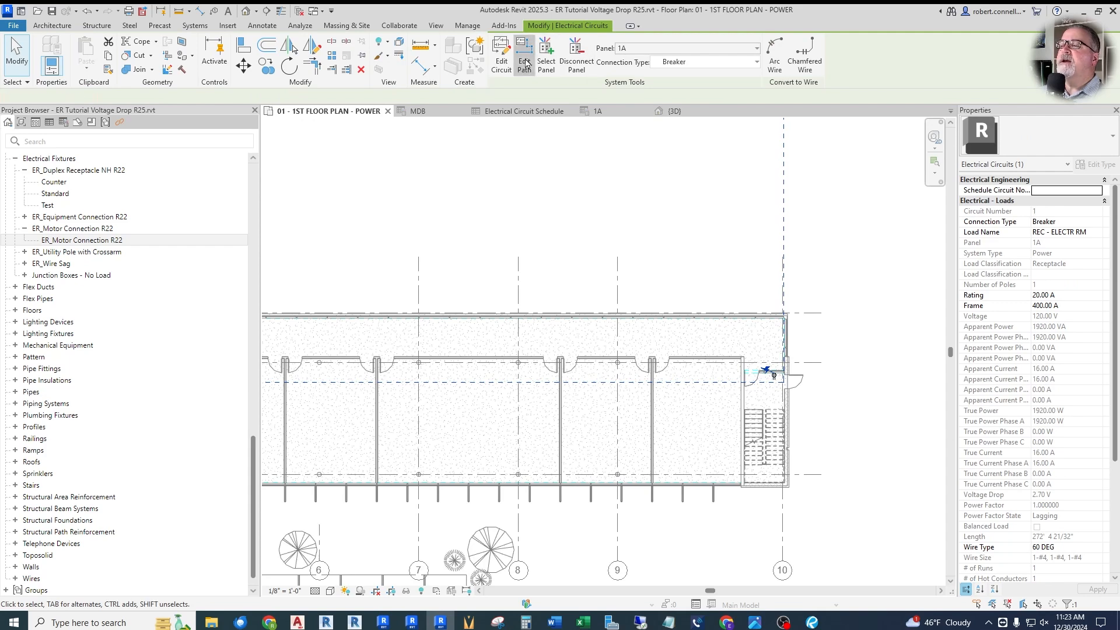
{"action": "left_click", "coordinate": [688, 113]}
{"action": "scroll", "coordinate": [736, 478], "scroll_direction": "up", "scroll_amount": 4}
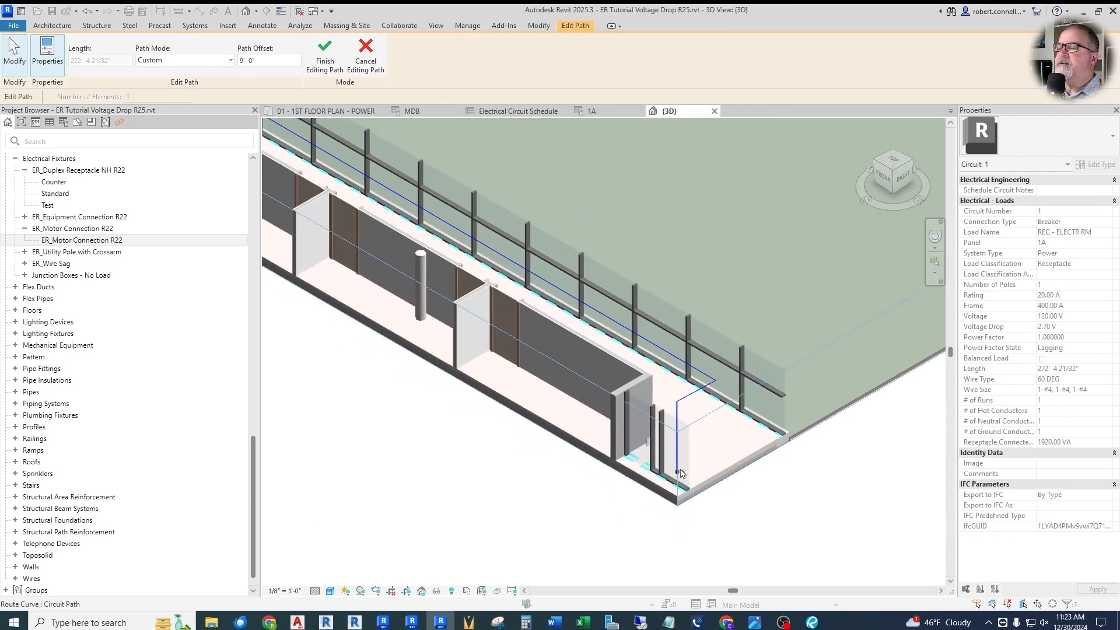
{"action": "scroll", "coordinate": [737, 478], "scroll_direction": "down", "scroll_amount": 4}
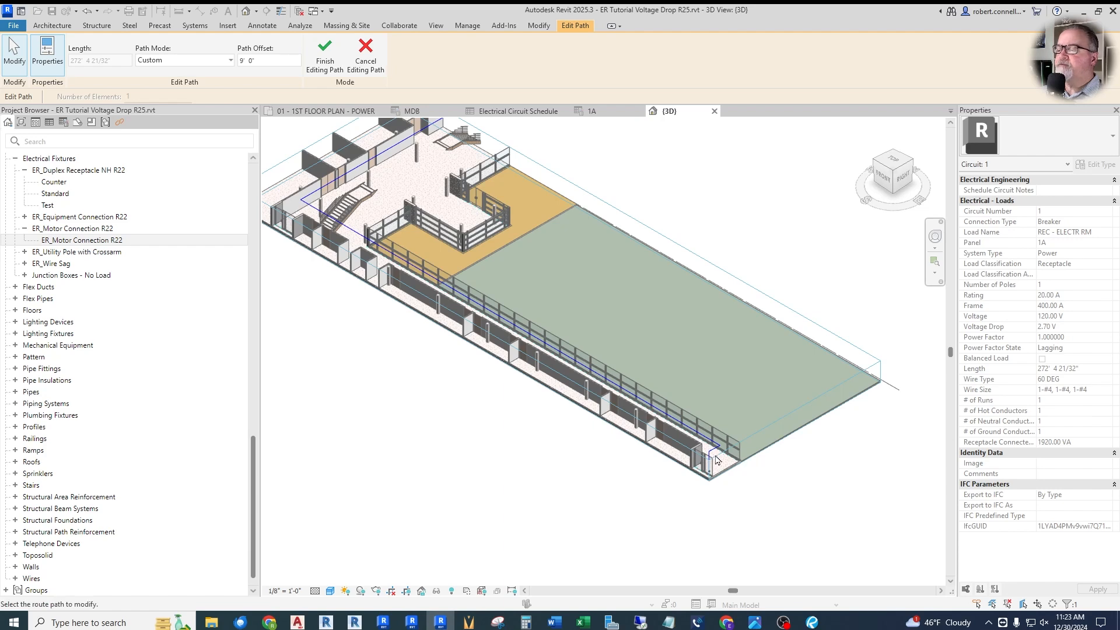
{"action": "scroll", "coordinate": [717, 461], "scroll_direction": "up", "scroll_amount": 5}
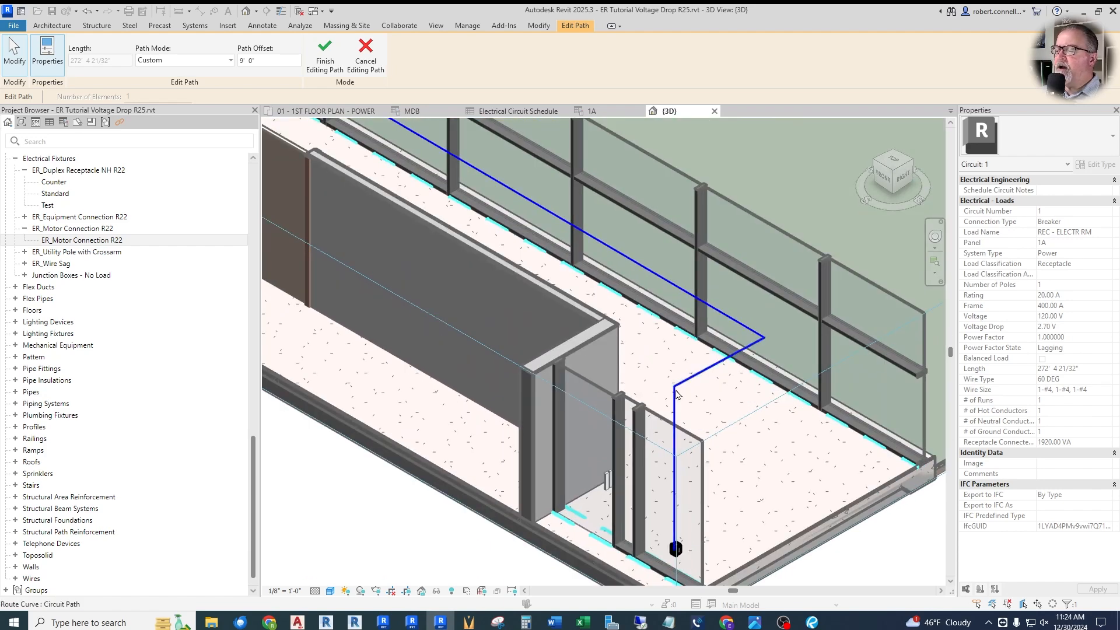
{"action": "scroll", "coordinate": [730, 373], "scroll_direction": "down", "scroll_amount": 2}
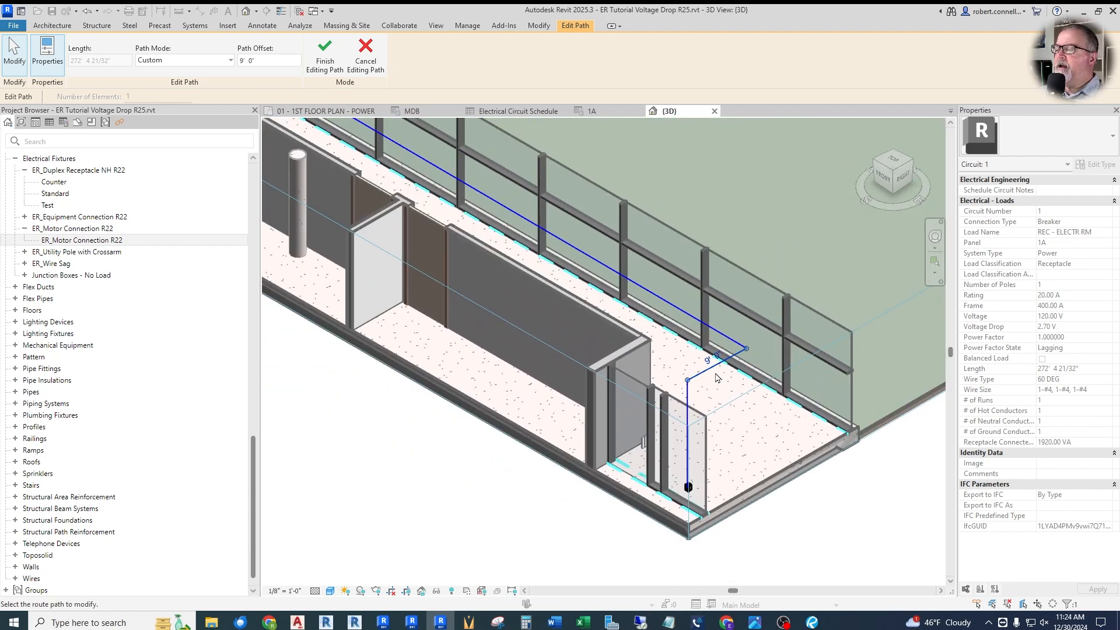
- Set the path offset of the short segment above the stair receptacle to -3' 0"
{"action": "mouse_move", "coordinate": [716, 386]}
{"action": "left_mouse_down"}
{"action": "mouse_move", "coordinate": [720, 396]}
{"action": "mouse_move", "coordinate": [699, 376]}
{"action": "left_mouse_up"}
{"action": "scroll", "coordinate": [704, 377], "scroll_direction": "up", "scroll_amount": 1}
{"action": "middle_click_drag", "start_coordinate": [703, 376], "coordinate": [710, 356]}
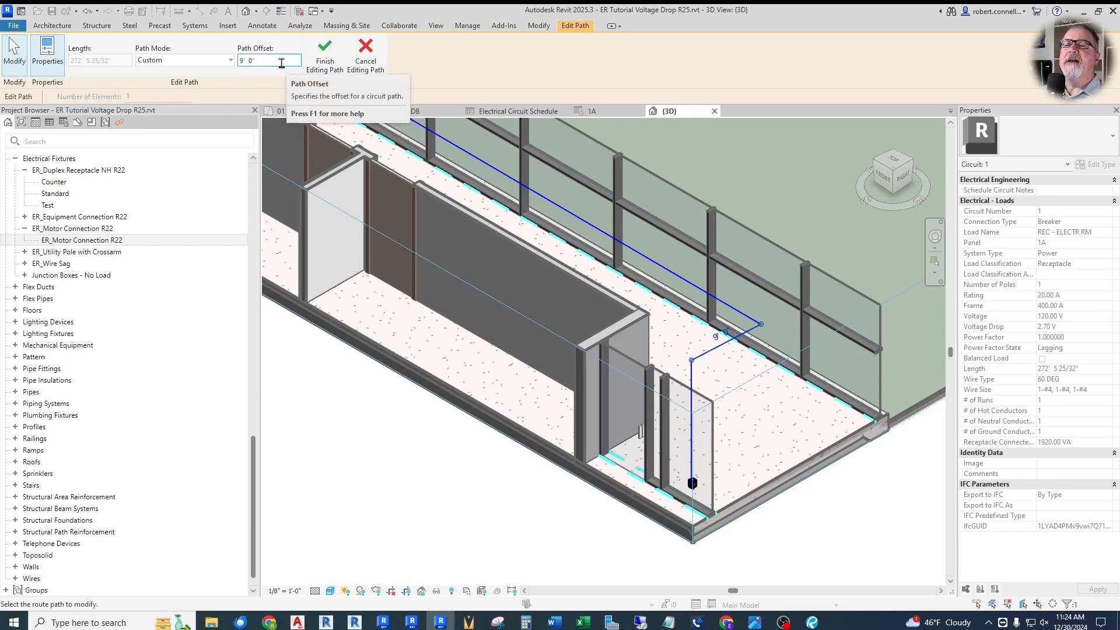
{"action": "key", "text": "BackSpace"}
{"action": "key", "text": "BackSpace"}
{"action": "key", "text": "BackSpace"}
{"action": "key", "text": "BackSpace"}
{"action": "key", "text": "BackSpace"}
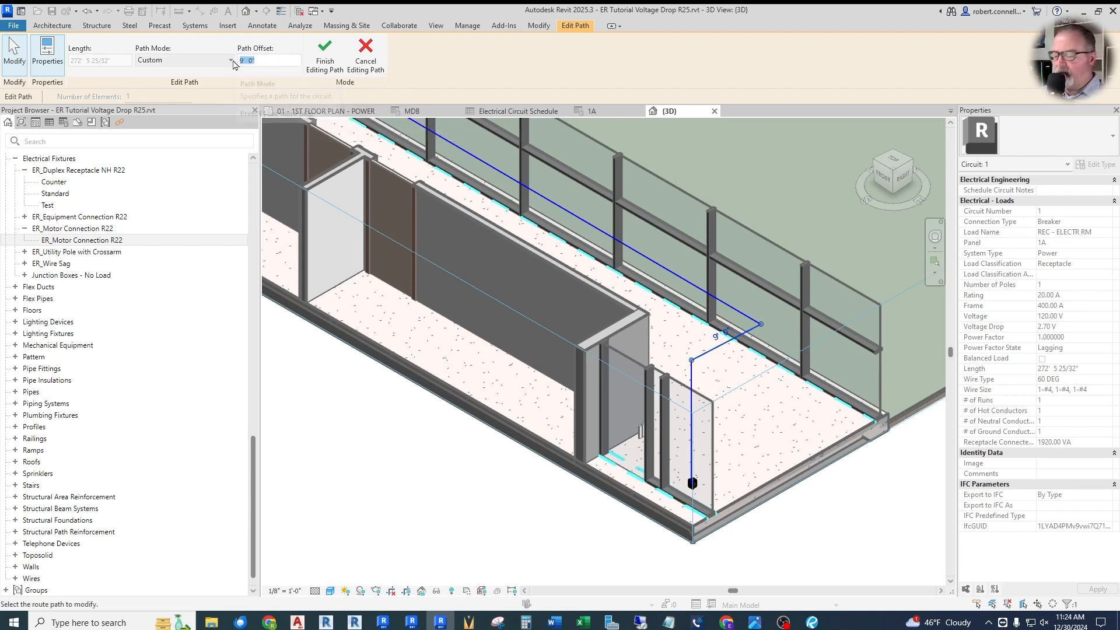
{"action": "type", "text": "-3"}
{"action": "key", "text": "Return"}
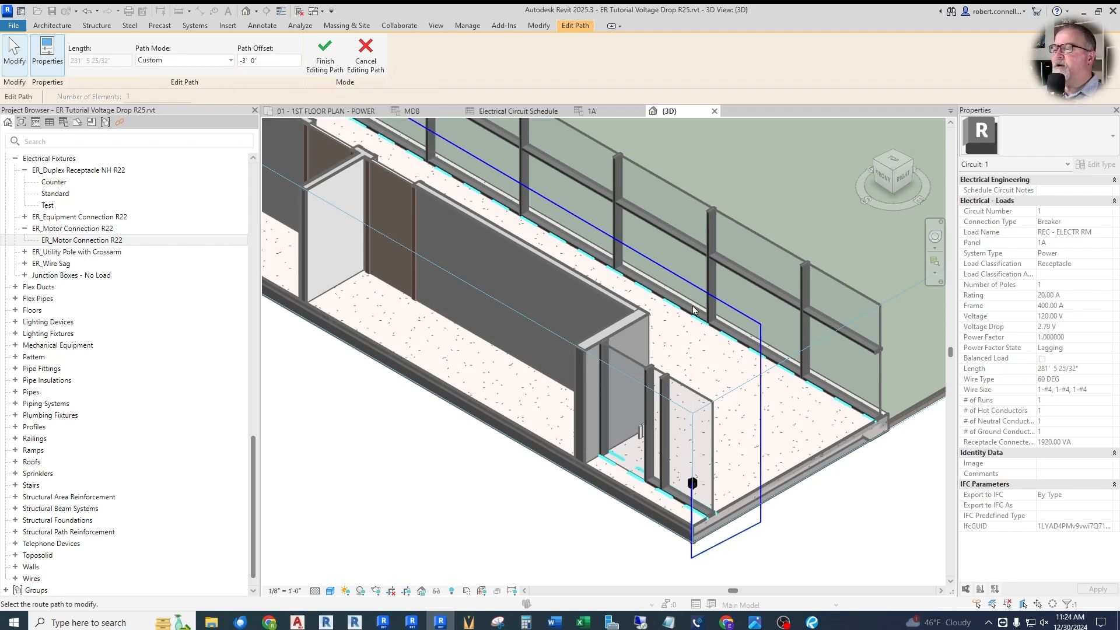
- Set the path offset of the circuit's two long route segments to -3' 0", finish editing the path and check the Electrical Circuit Schedule
{"action": "left_click", "coordinate": [681, 278]}
{"action": "double_click", "coordinate": [264, 60]}
{"action": "type", "text": "-3"}
{"action": "key", "text": "Return"}
{"action": "scroll", "coordinate": [447, 307], "scroll_direction": "down", "scroll_amount": 2}
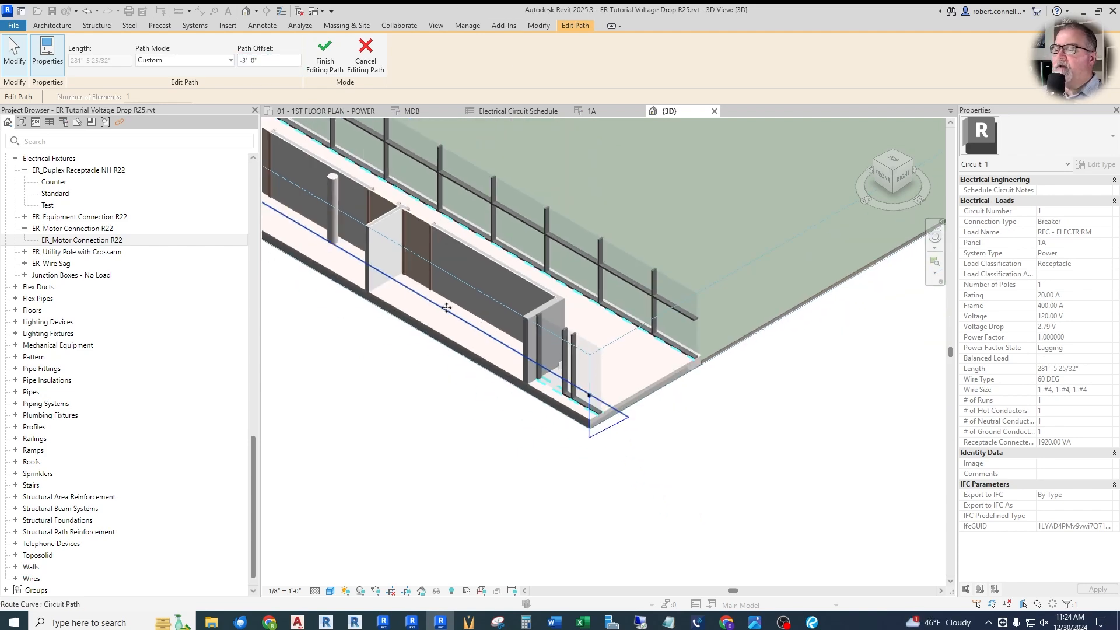
{"action": "scroll", "coordinate": [663, 417], "scroll_direction": "down", "scroll_amount": 4}
{"action": "scroll", "coordinate": [599, 357], "scroll_direction": "up", "scroll_amount": 2}
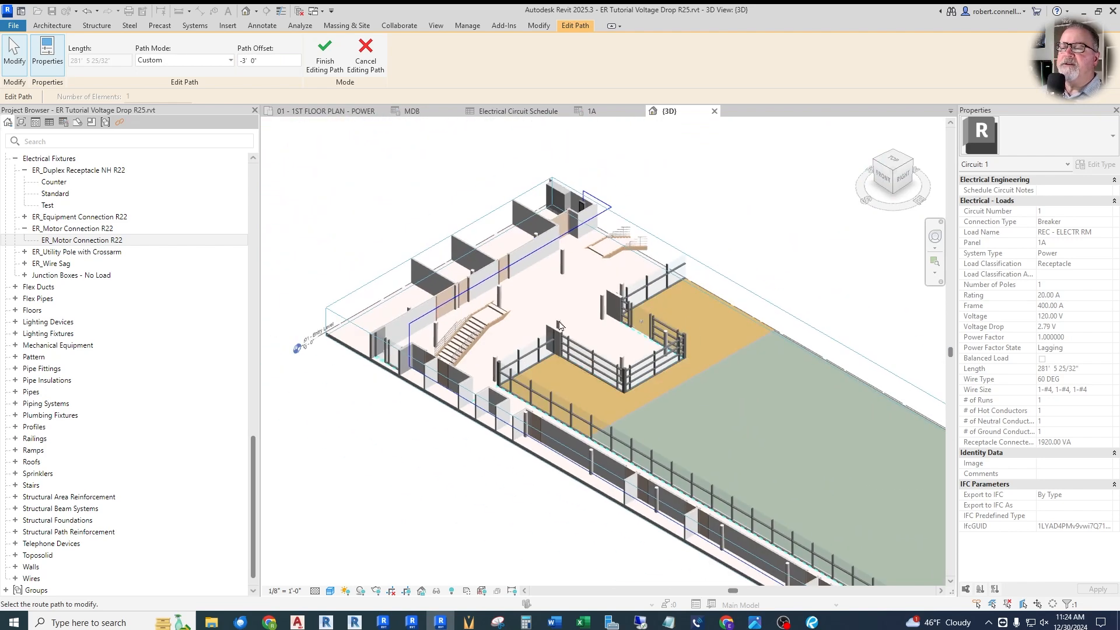
{"action": "scroll", "coordinate": [600, 357], "scroll_direction": "up", "scroll_amount": 3}
{"action": "left_click", "coordinate": [541, 276]}
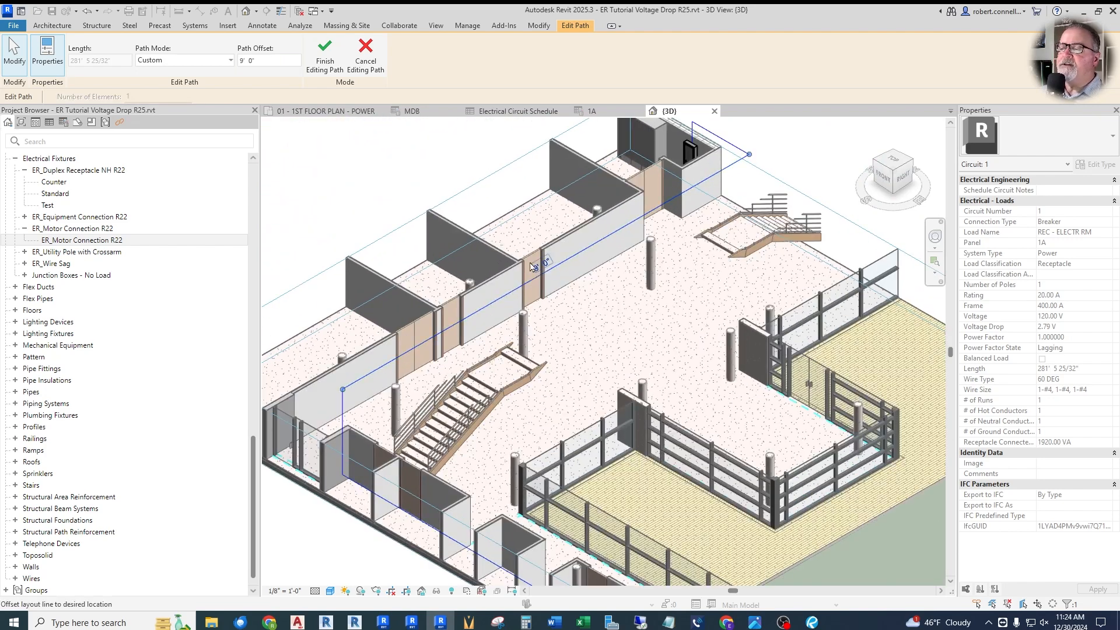
{"action": "left_click", "coordinate": [247, 60]}
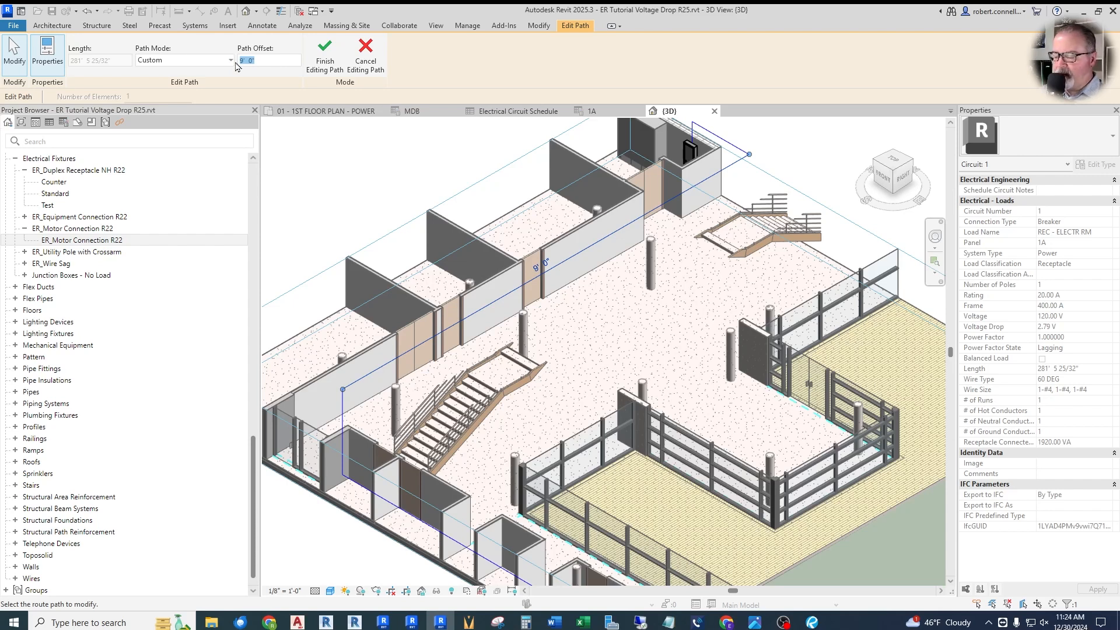
{"action": "left_click", "coordinate": [325, 55]}
{"action": "left_click", "coordinate": [516, 110]}
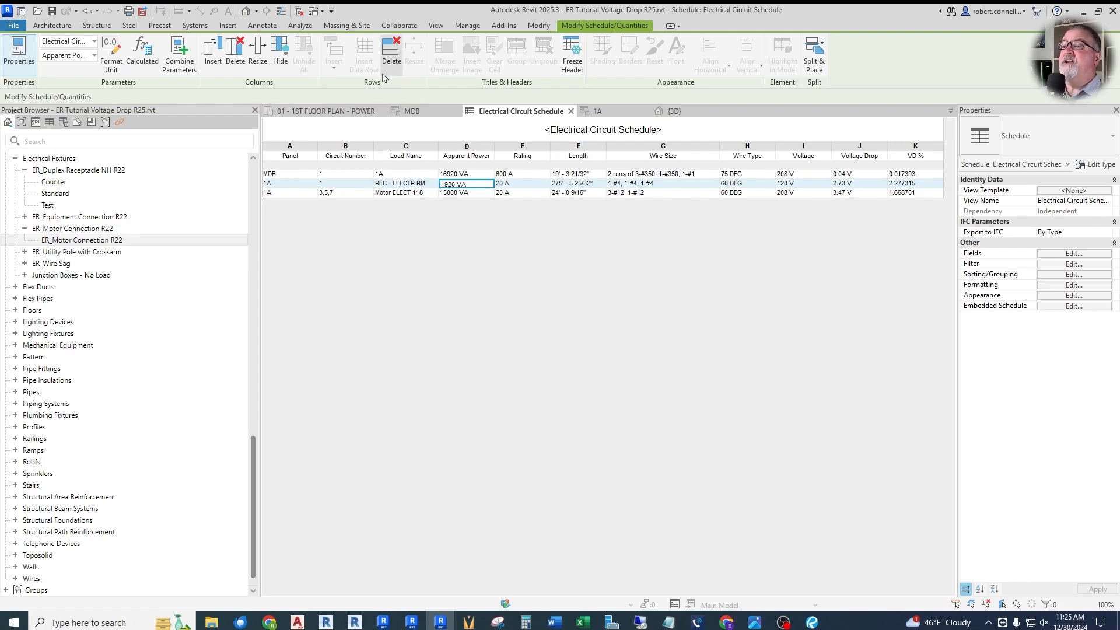
- Set the default Circuit Path Offset to -3 in the general Electrical Settings
{"action": "left_click", "coordinate": [471, 26]}
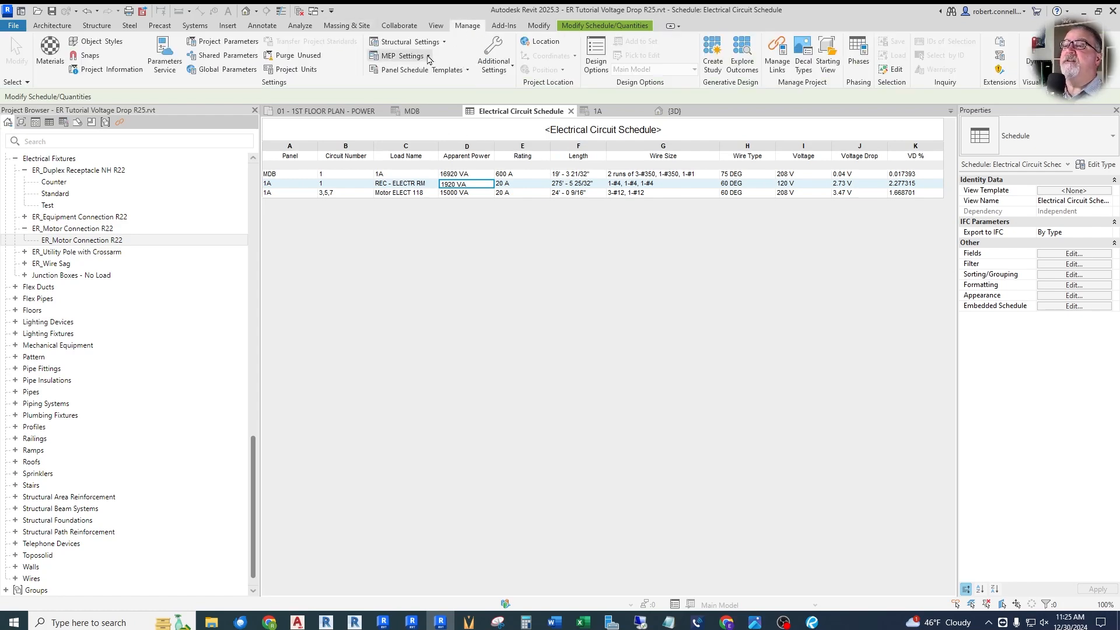
{"action": "left_click", "coordinate": [403, 56]}
{"action": "left_click", "coordinate": [408, 93]}
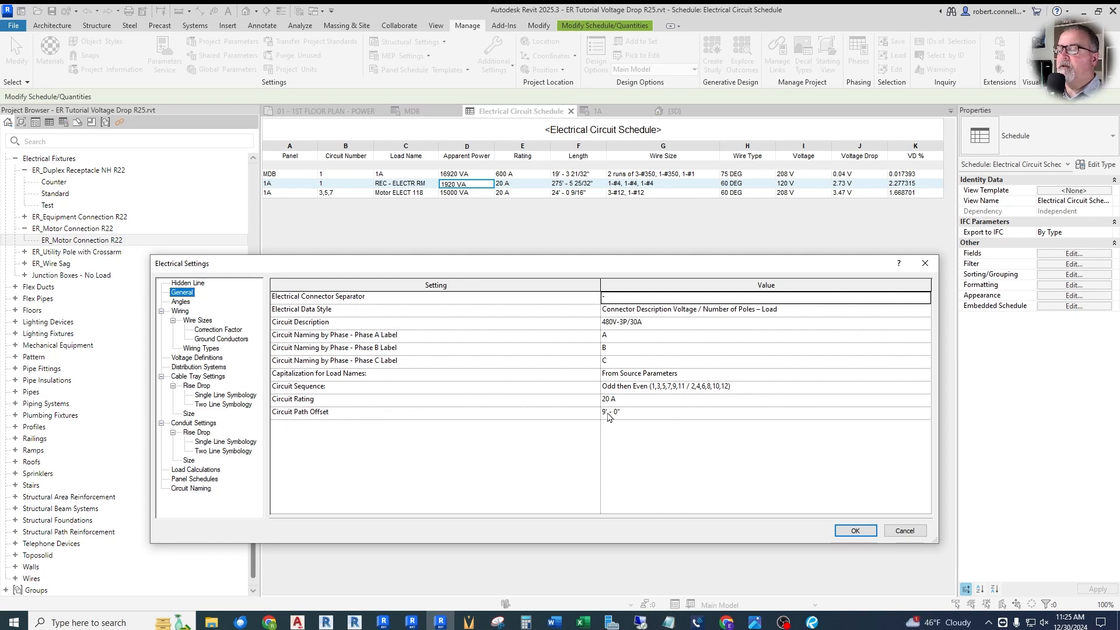
{"action": "left_click", "coordinate": [645, 414]}
{"action": "type", "text": "-3"}
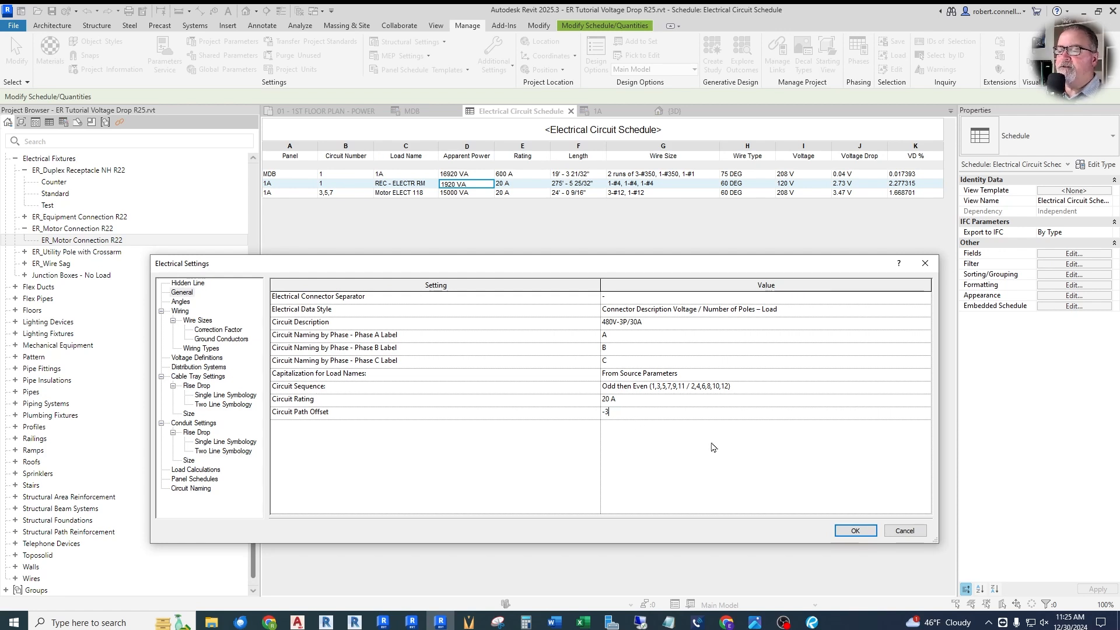
{"action": "left_click", "coordinate": [854, 531]}
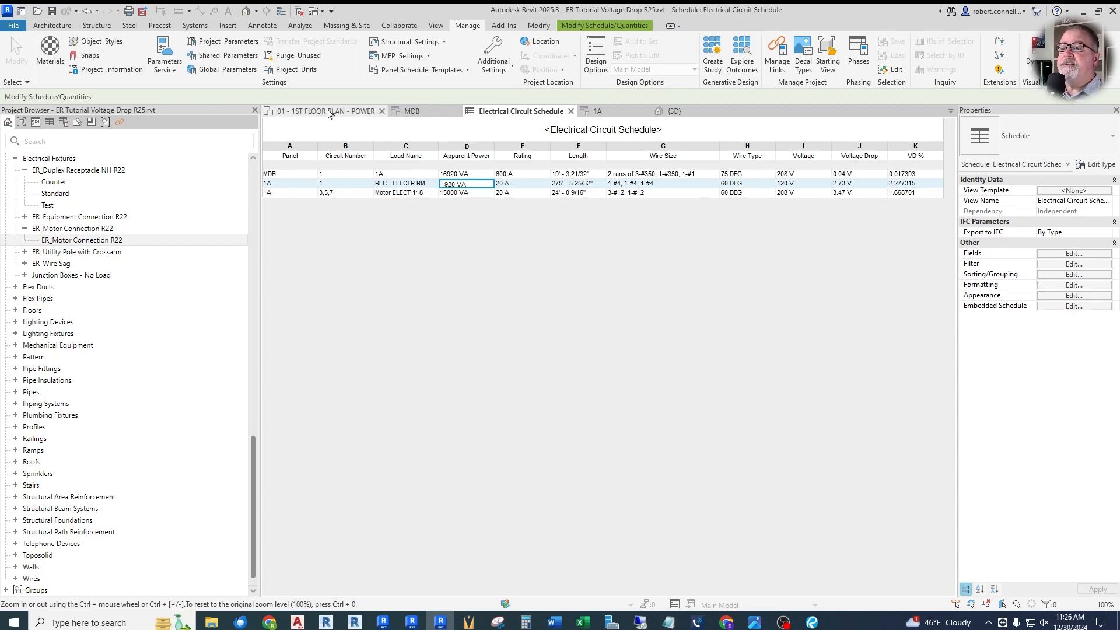
- Set the apparent load of the stair receptacle's Test type to 180 VA
{"action": "left_click", "coordinate": [342, 111]}
{"action": "scroll", "coordinate": [820, 396], "scroll_direction": "up", "scroll_amount": 5}
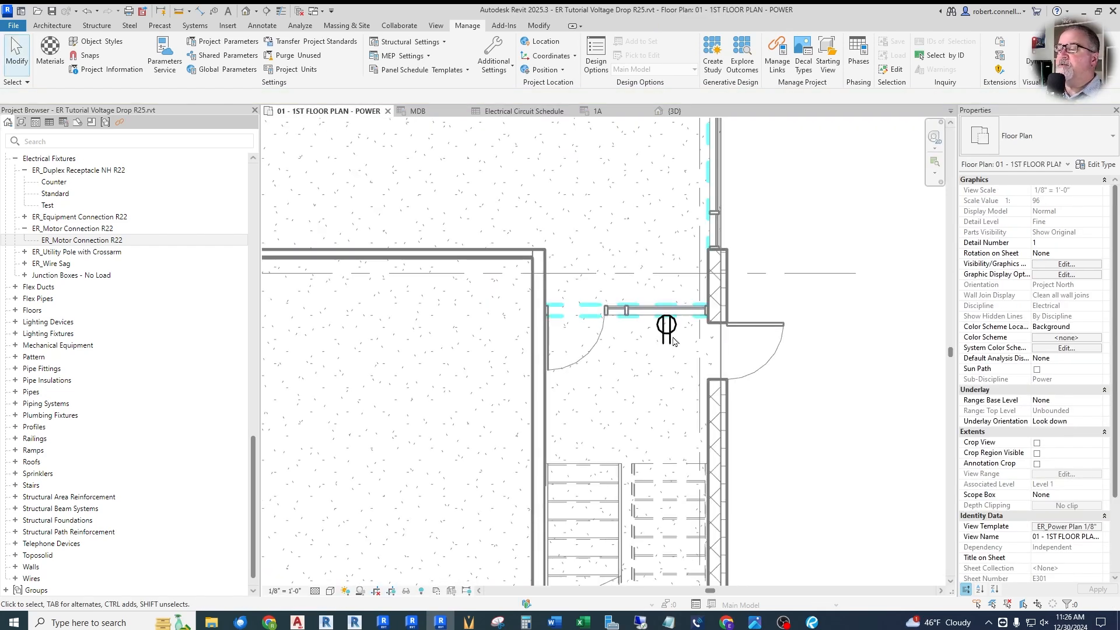
{"action": "left_click", "coordinate": [662, 332]}
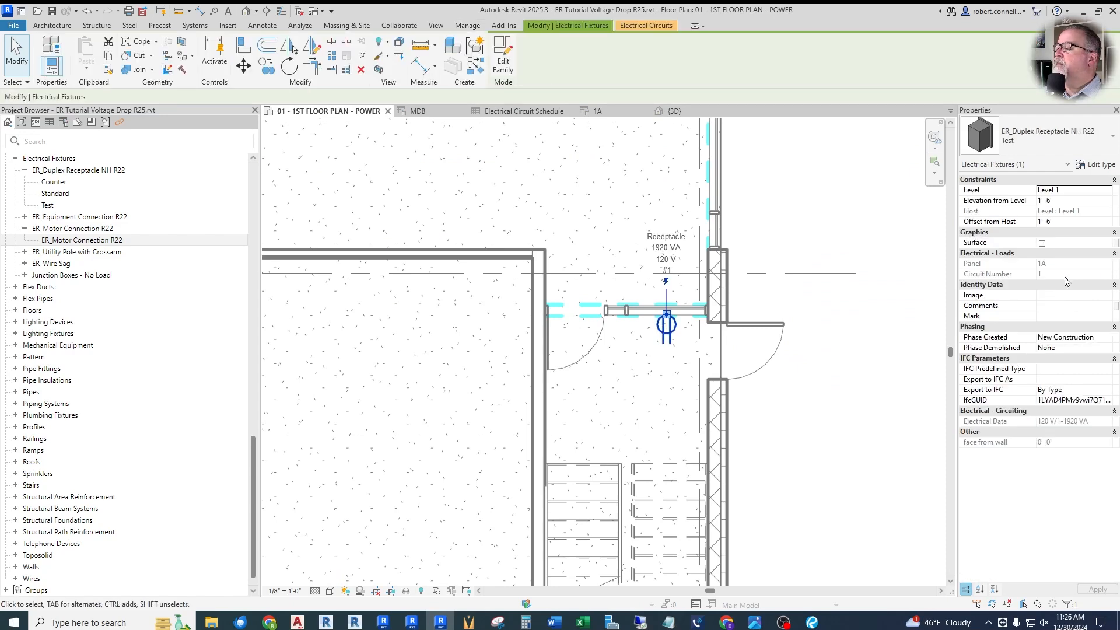
{"action": "left_click", "coordinate": [1100, 165]}
{"action": "left_click", "coordinate": [670, 325]}
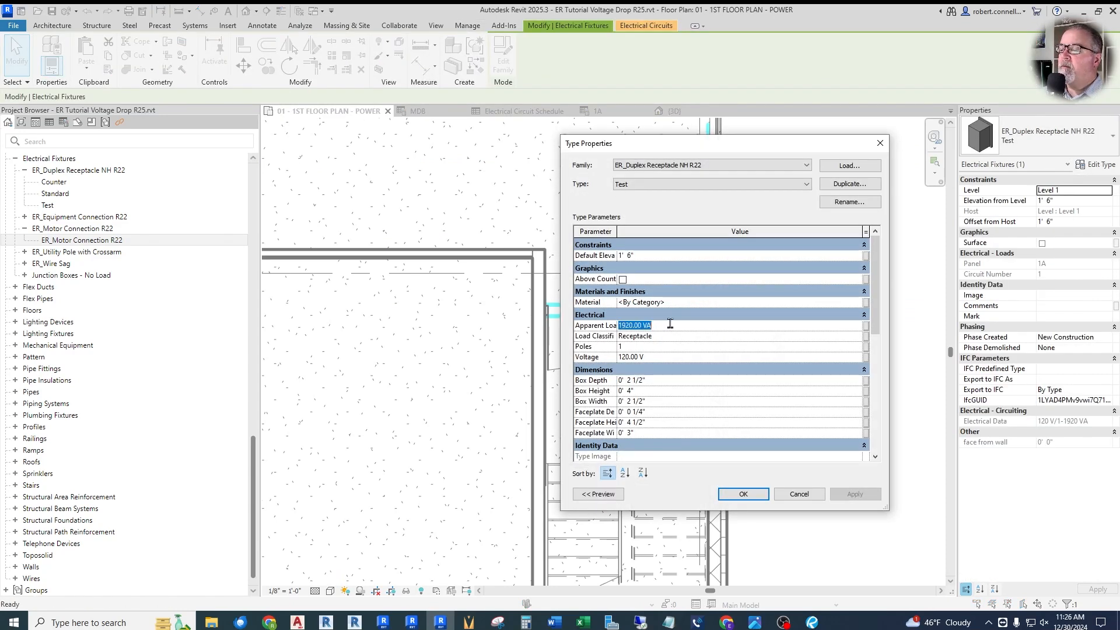
{"action": "type", "text": "180"}
{"action": "key", "text": "Return"}
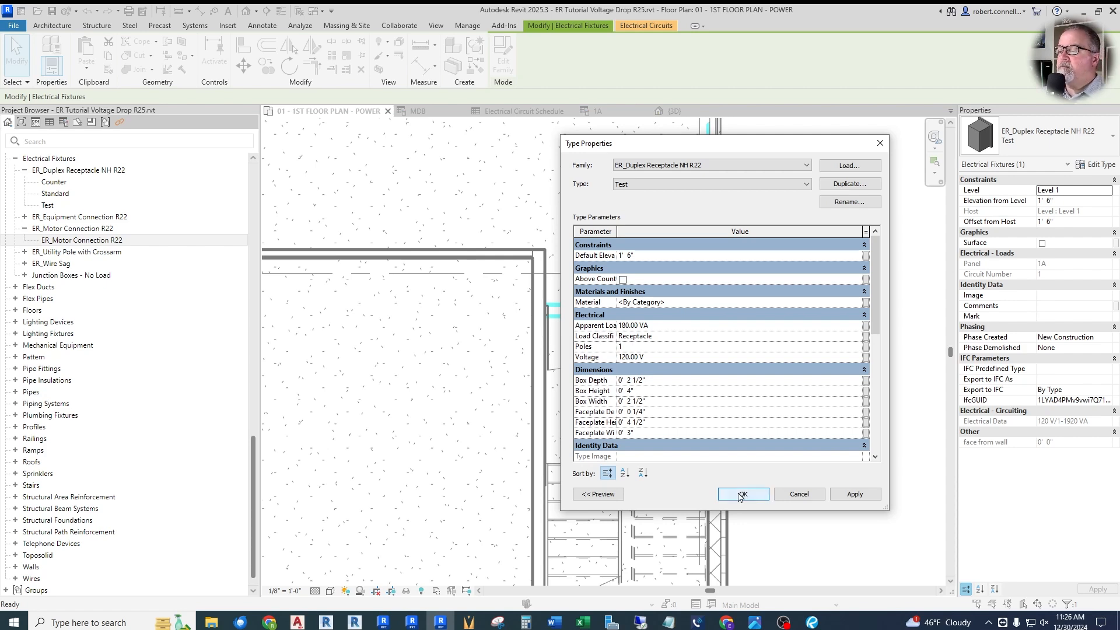
{"action": "left_click", "coordinate": [742, 494]}
{"action": "left_click", "coordinate": [773, 318]}
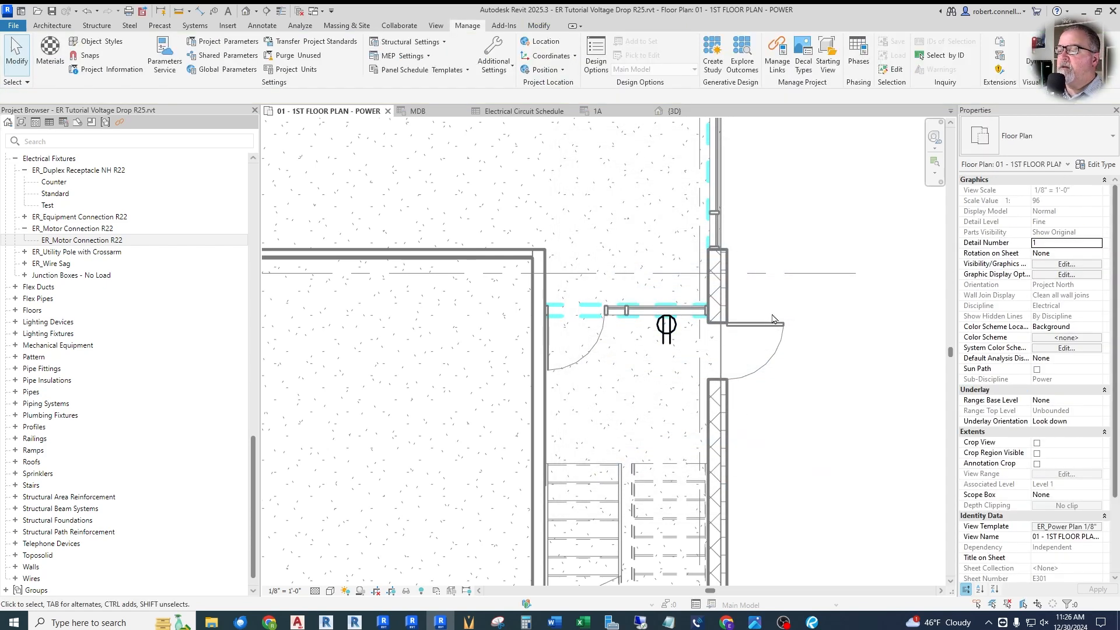
- Place a second Test duplex receptacle on the ELECT 118 wall between MDB and panel 1A, using Create Similar on the stair receptacle
{"action": "right_click", "coordinate": [666, 327]}
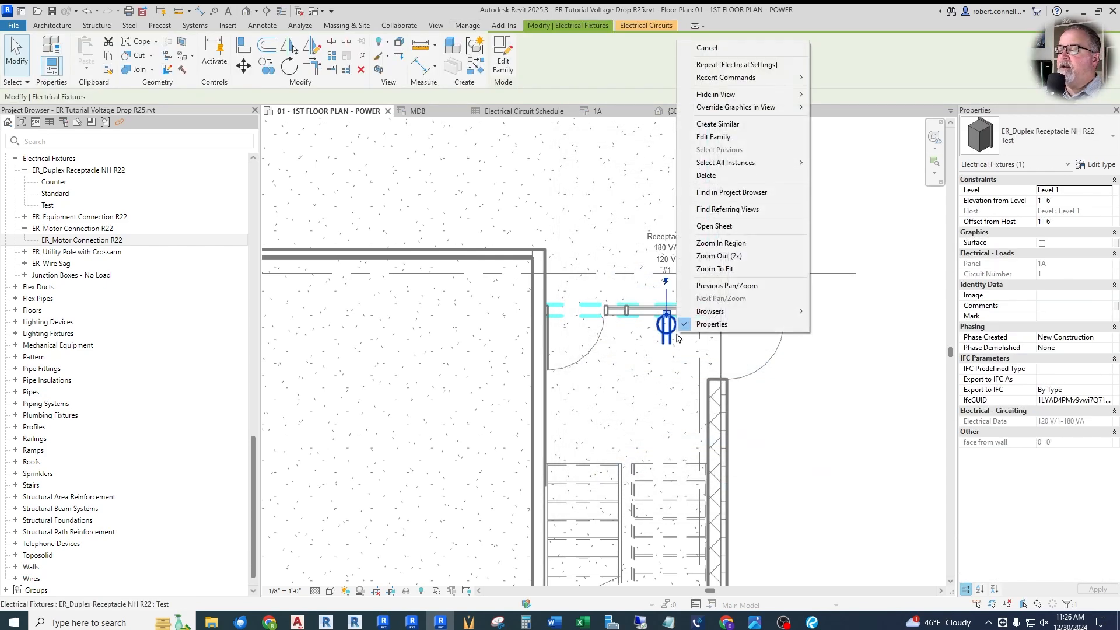
{"action": "left_click", "coordinate": [718, 123]}
{"action": "scroll", "coordinate": [613, 280], "scroll_direction": "down", "scroll_amount": 6}
{"action": "scroll", "coordinate": [584, 292], "scroll_direction": "up", "scroll_amount": 4}
{"action": "scroll", "coordinate": [587, 261], "scroll_direction": "up", "scroll_amount": 5}
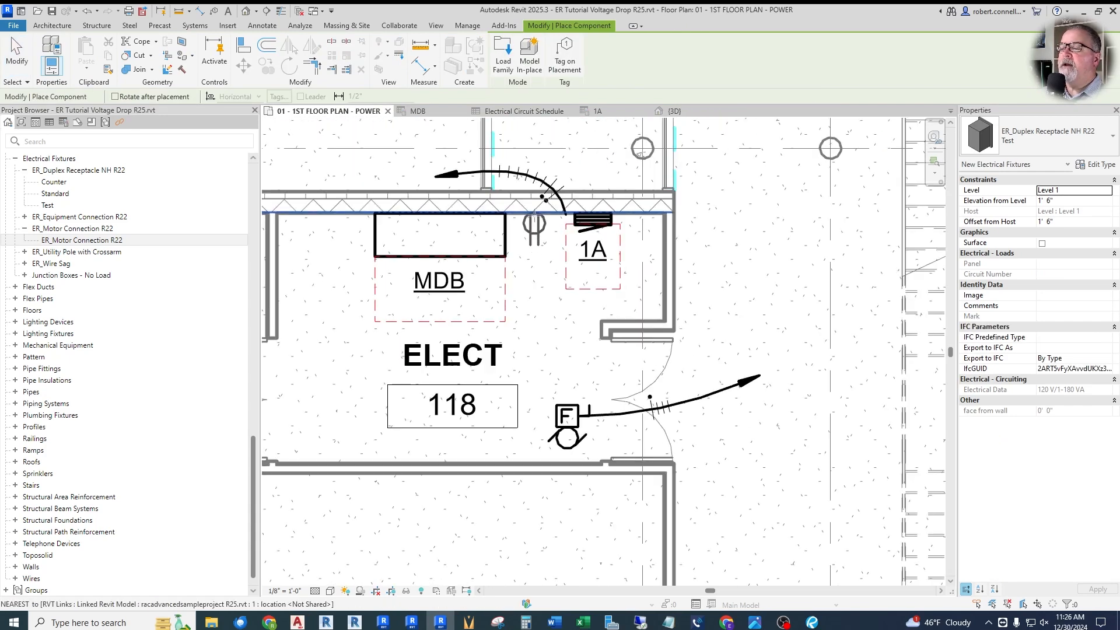
{"action": "left_click", "coordinate": [534, 211]}
{"action": "key", "text": "Escape"}
{"action": "key", "text": "Escape"}
{"action": "scroll", "coordinate": [407, 214], "scroll_direction": "down", "scroll_amount": 2}
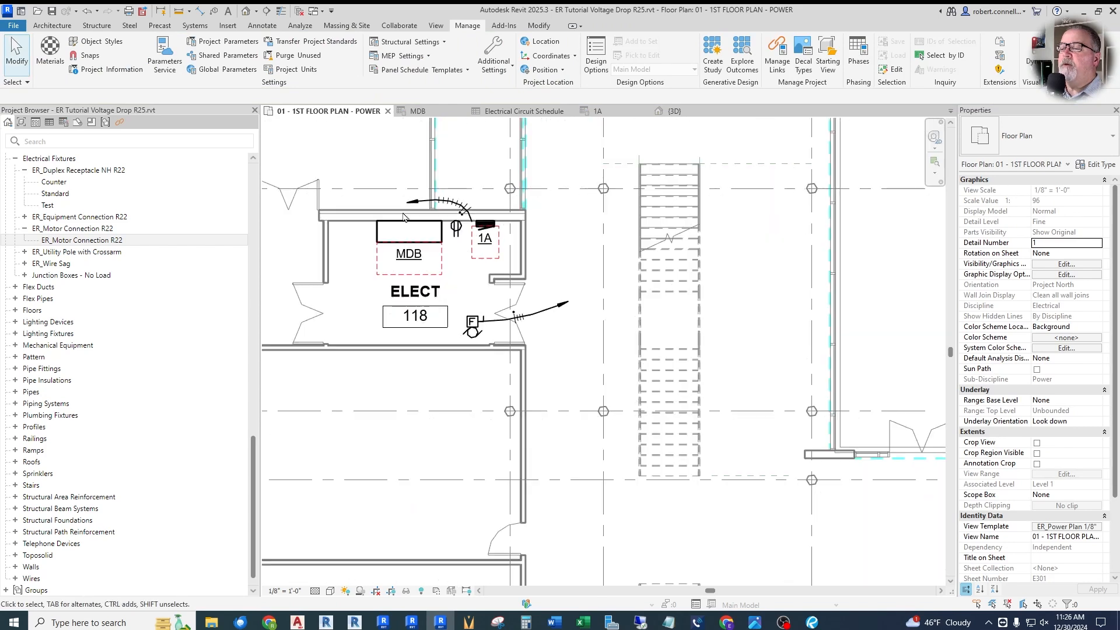
- Add the new ELECT 118 receptacle to the stair receptacle's circuit 1 on panel 1A
{"action": "scroll", "coordinate": [525, 306], "scroll_direction": "down", "scroll_amount": 4}
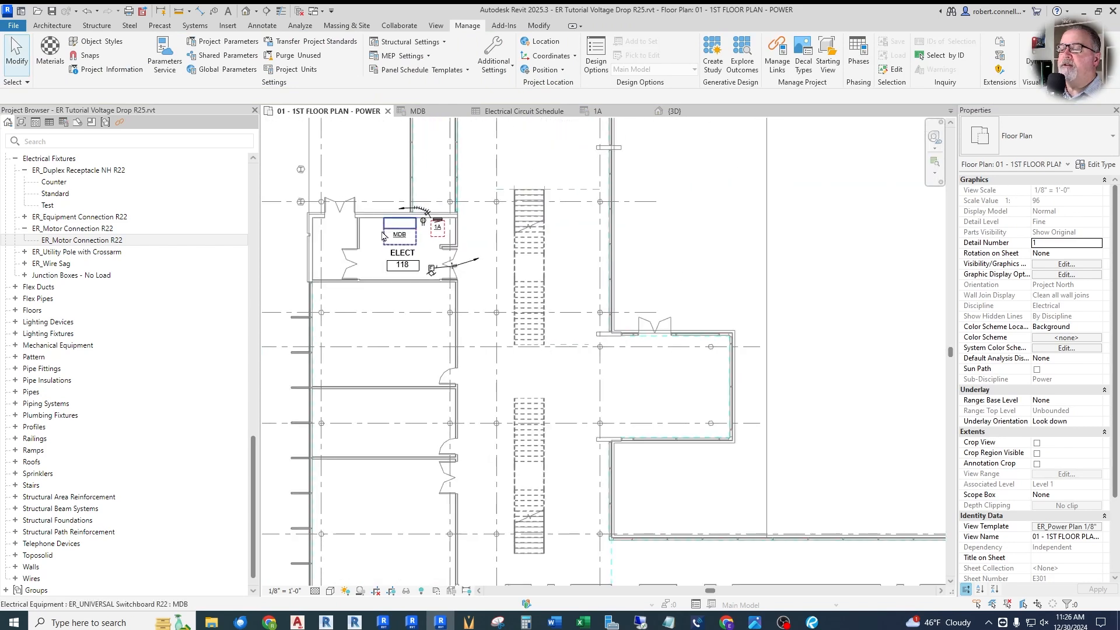
{"action": "scroll", "coordinate": [801, 458], "scroll_direction": "down", "scroll_amount": 2}
{"action": "key", "text": "Tab"}
{"action": "left_click", "coordinate": [894, 455]}
{"action": "scroll", "coordinate": [589, 350], "scroll_direction": "up", "scroll_amount": 2}
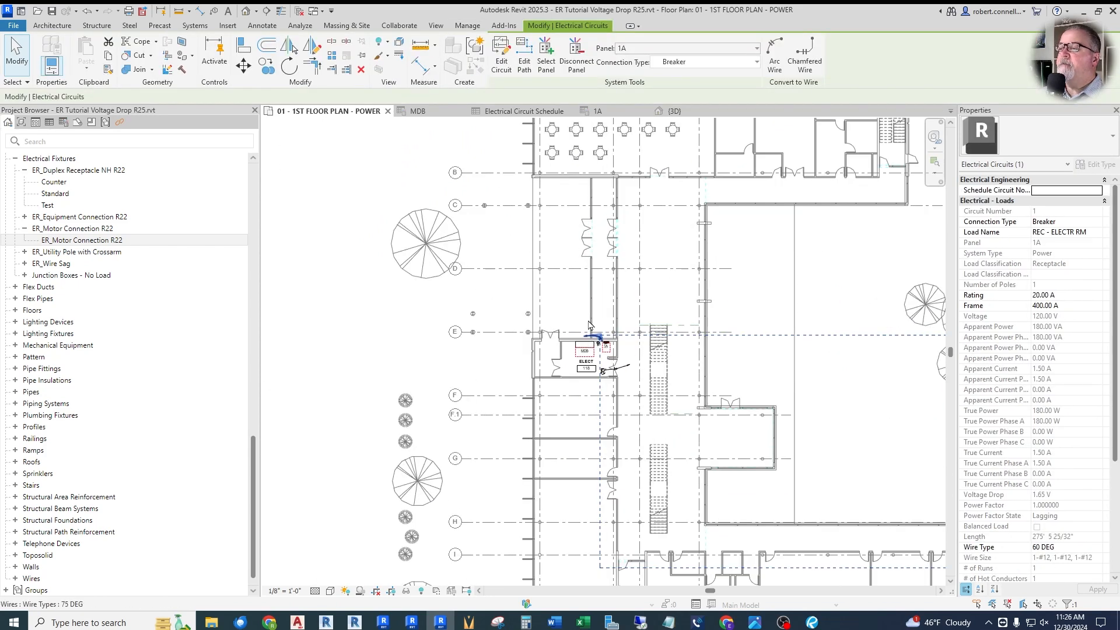
{"action": "left_click", "coordinate": [503, 59]}
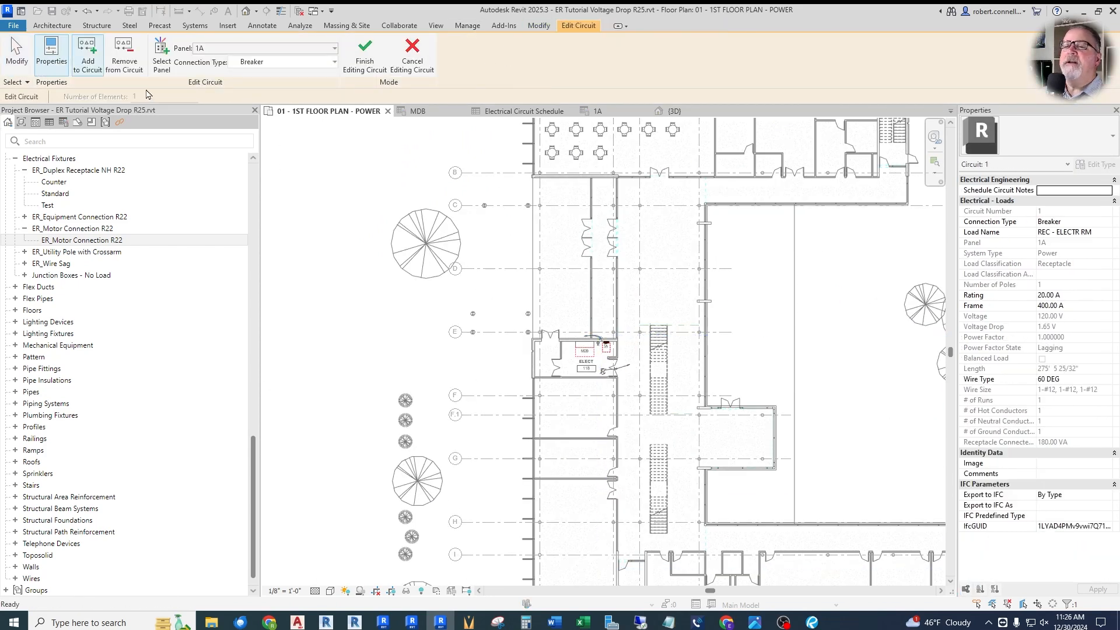
{"action": "scroll", "coordinate": [572, 331], "scroll_direction": "up", "scroll_amount": 4}
{"action": "left_click", "coordinate": [627, 336]}
{"action": "left_click", "coordinate": [365, 53]}
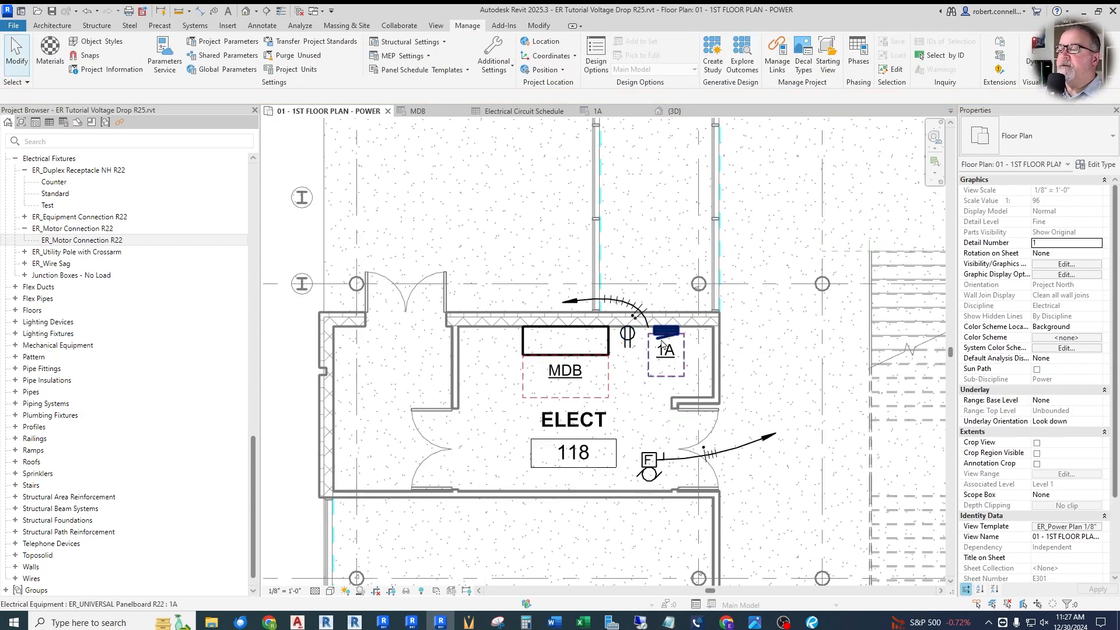
- Set the Test receptacle type's apparent load to 360 VA and check the receptacle circuit's wire size in the Electrical Circuit Schedule
{"action": "scroll", "coordinate": [651, 348], "scroll_direction": "up", "scroll_amount": 2}
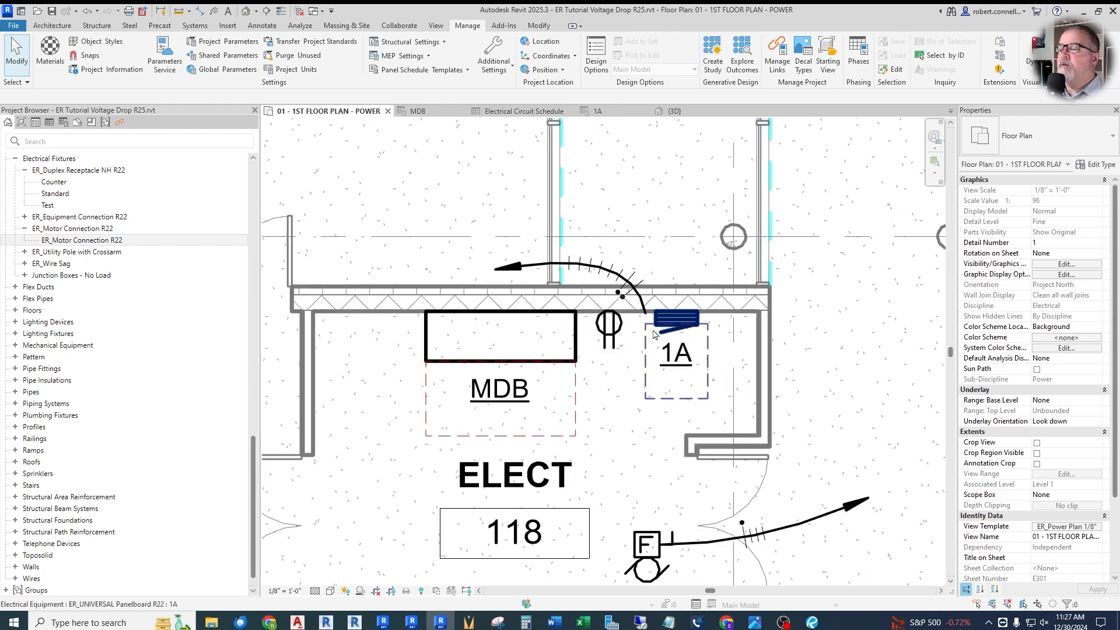
{"action": "left_click", "coordinate": [616, 334]}
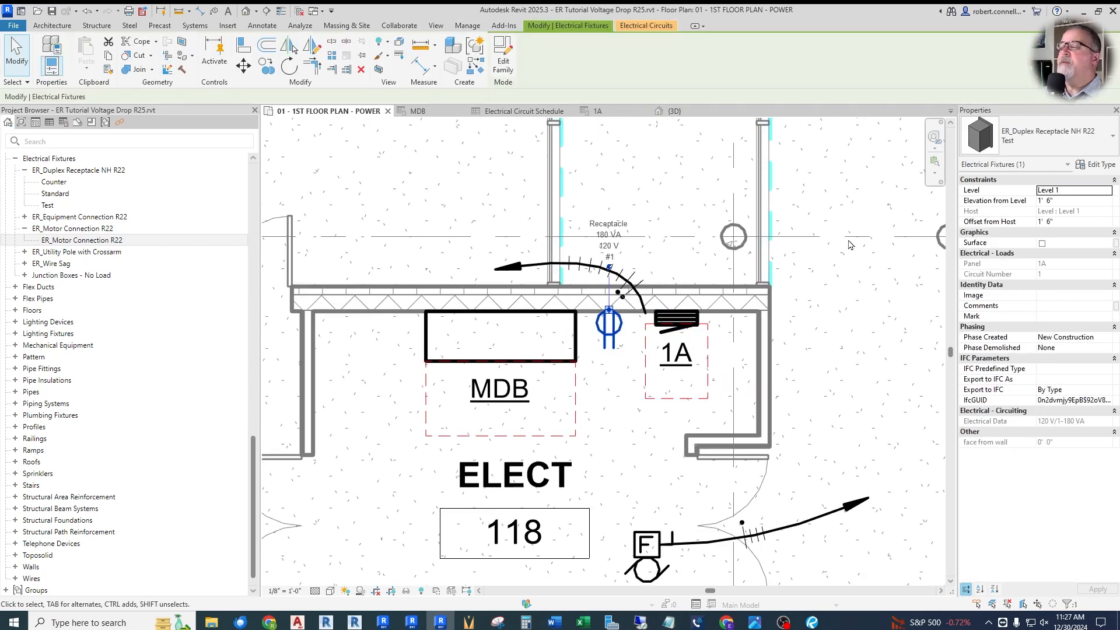
{"action": "left_click", "coordinate": [1095, 164]}
{"action": "left_click", "coordinate": [680, 326]}
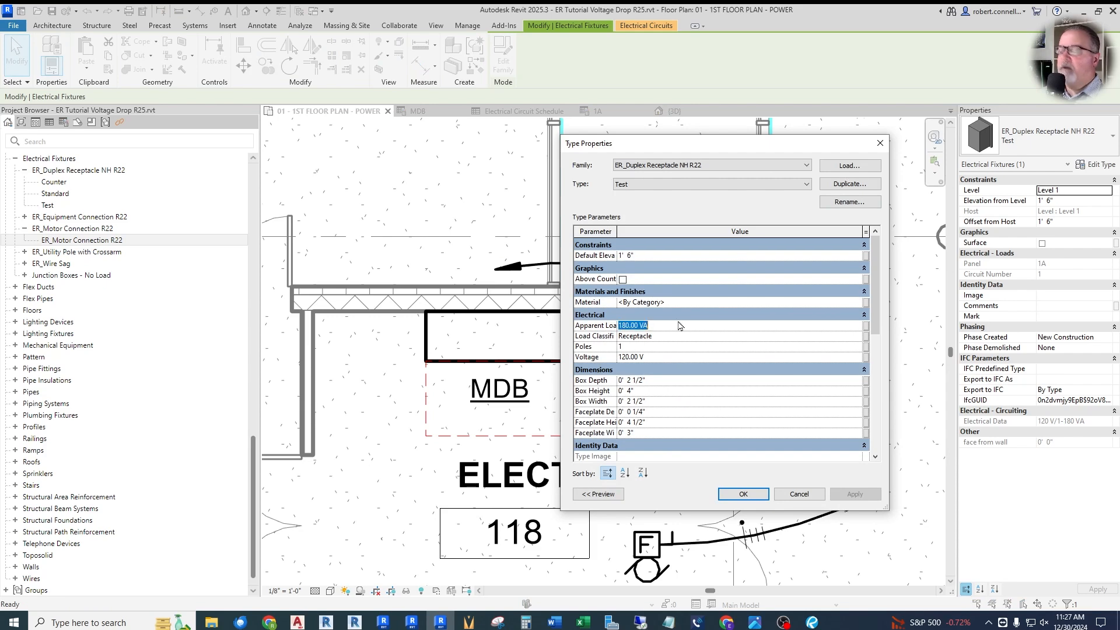
{"action": "type", "text": "360"}
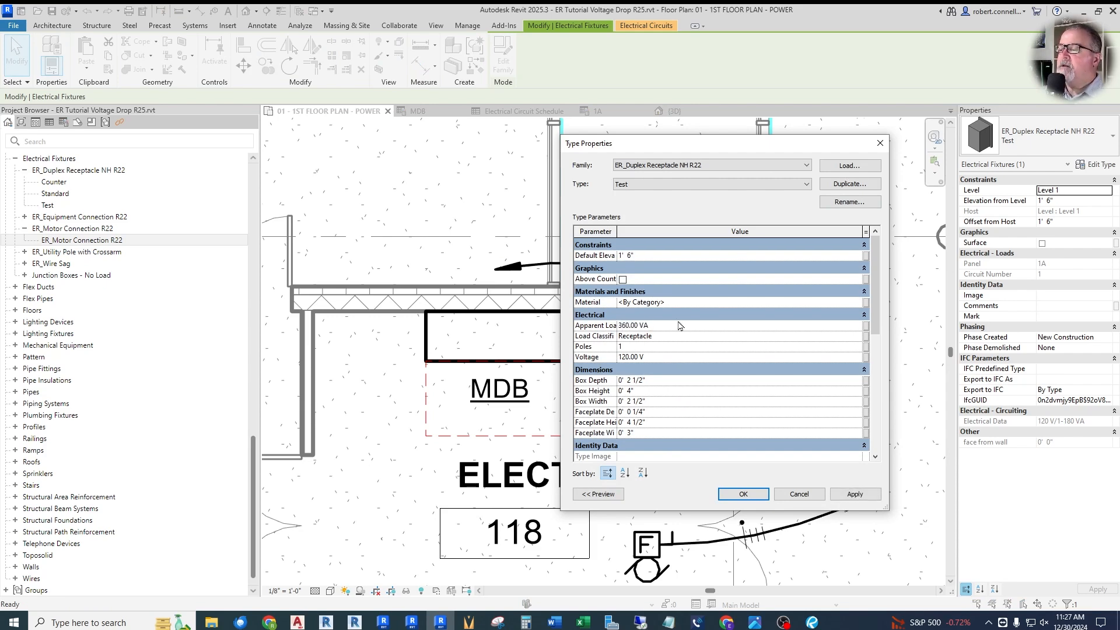
{"action": "left_click", "coordinate": [602, 326]}
{"action": "key", "text": "Return"}
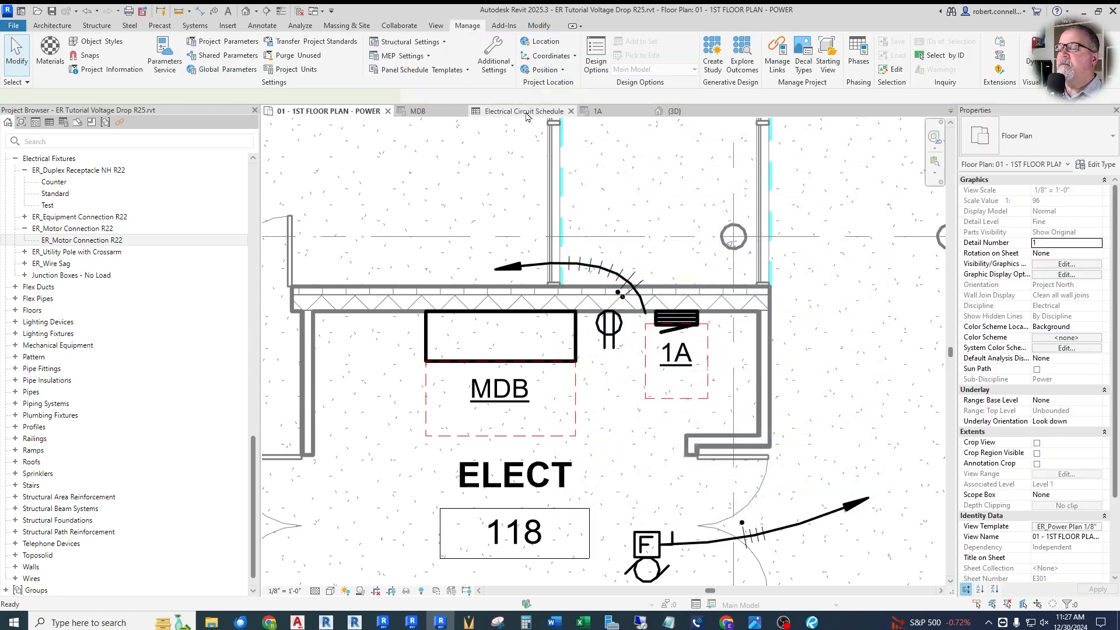
{"action": "left_click", "coordinate": [521, 111]}
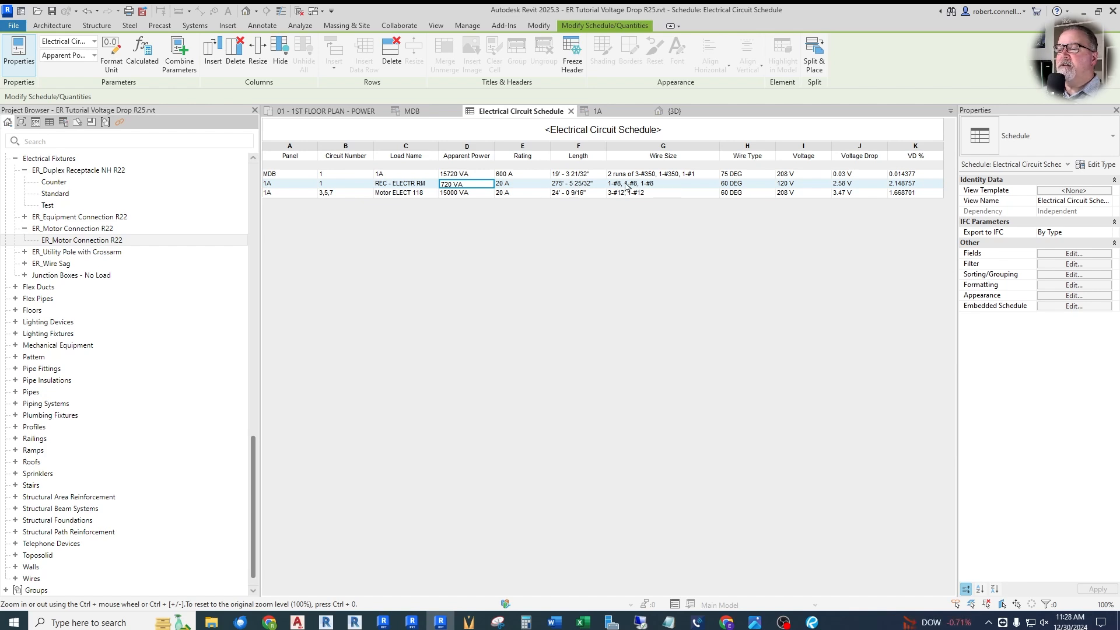
- Examine the plan between ELECT 118 and the stair receptacle, and recheck the receptacle circuit's length and voltage drop in the schedule
{"action": "left_click", "coordinate": [341, 111]}
{"action": "scroll", "coordinate": [343, 253], "scroll_direction": "down", "scroll_amount": 6}
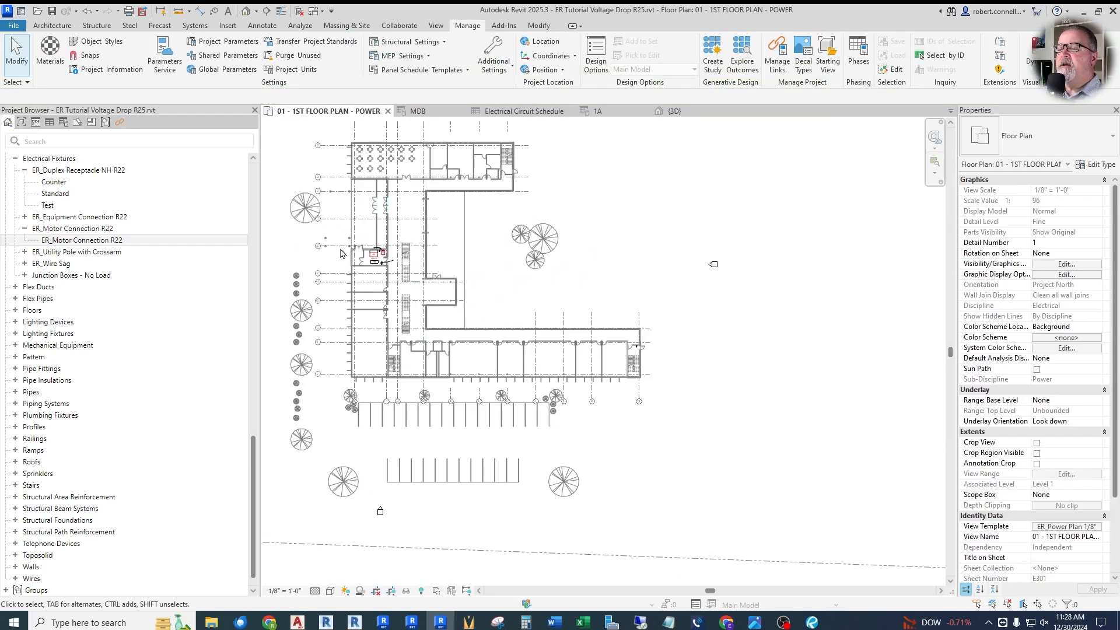
{"action": "scroll", "coordinate": [341, 253], "scroll_direction": "up", "scroll_amount": 1}
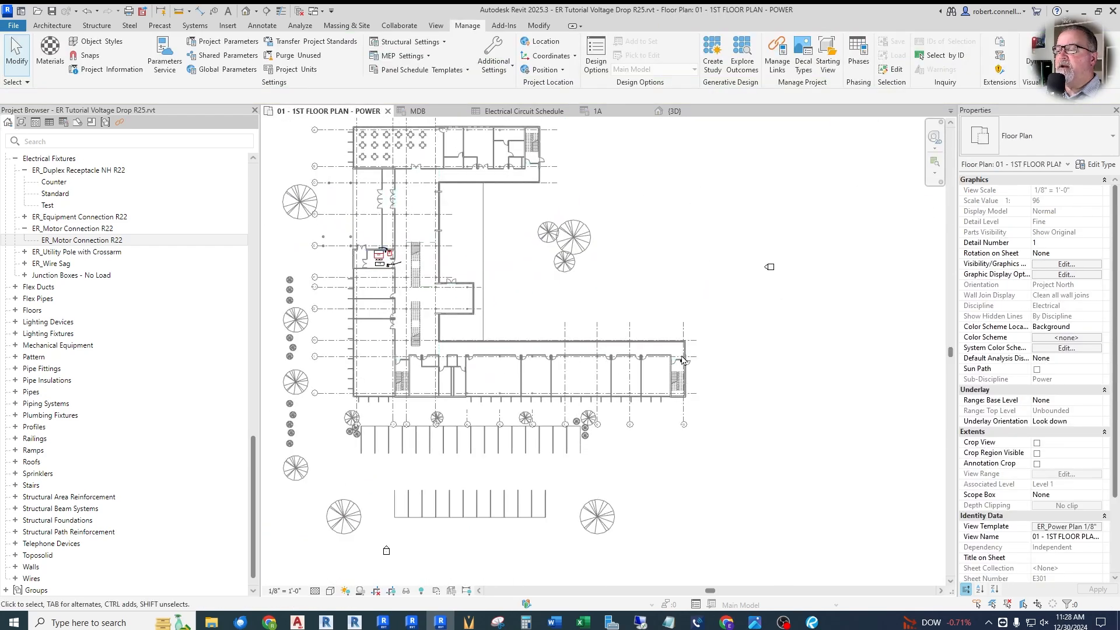
{"action": "scroll", "coordinate": [682, 361], "scroll_direction": "up", "scroll_amount": 2}
{"action": "scroll", "coordinate": [682, 361], "scroll_direction": "down", "scroll_amount": 1}
{"action": "scroll", "coordinate": [682, 361], "scroll_direction": "down", "scroll_amount": 1}
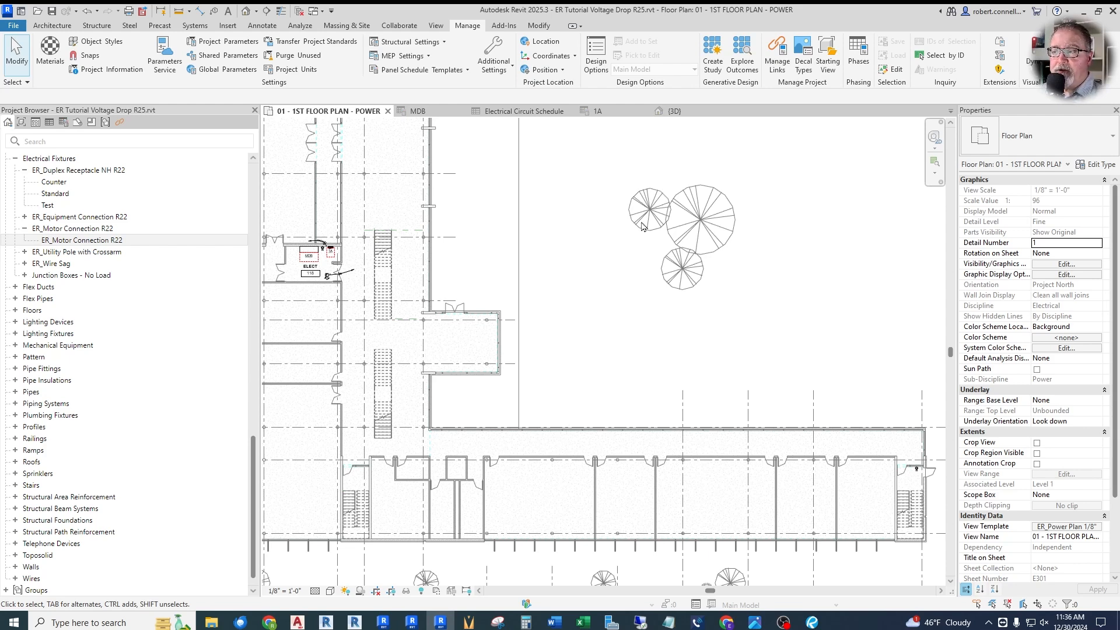
{"action": "left_click", "coordinate": [523, 111]}
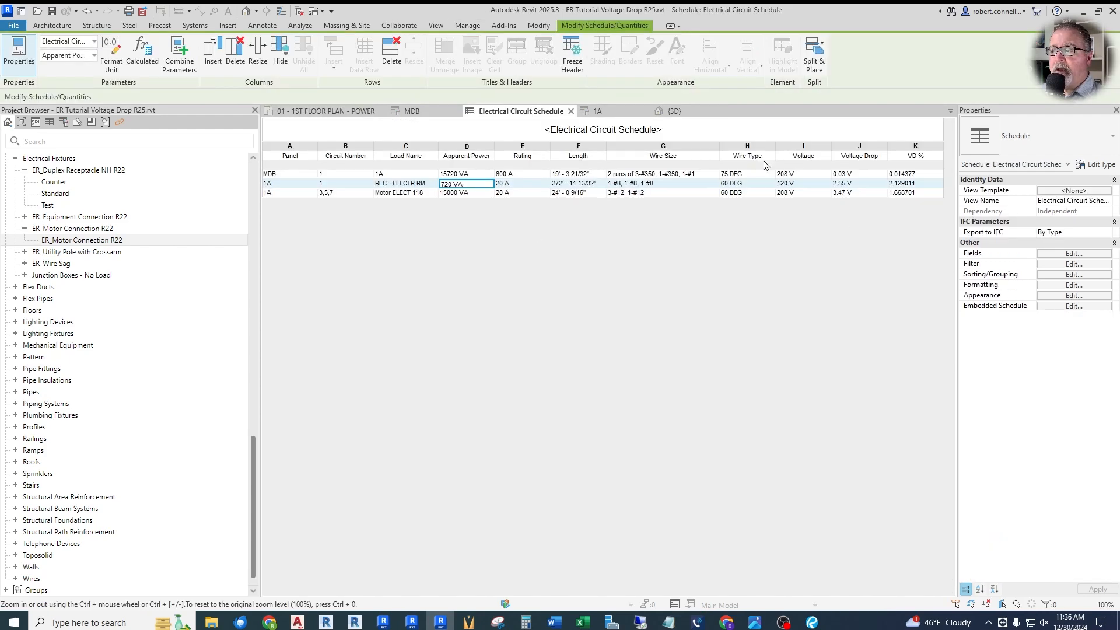